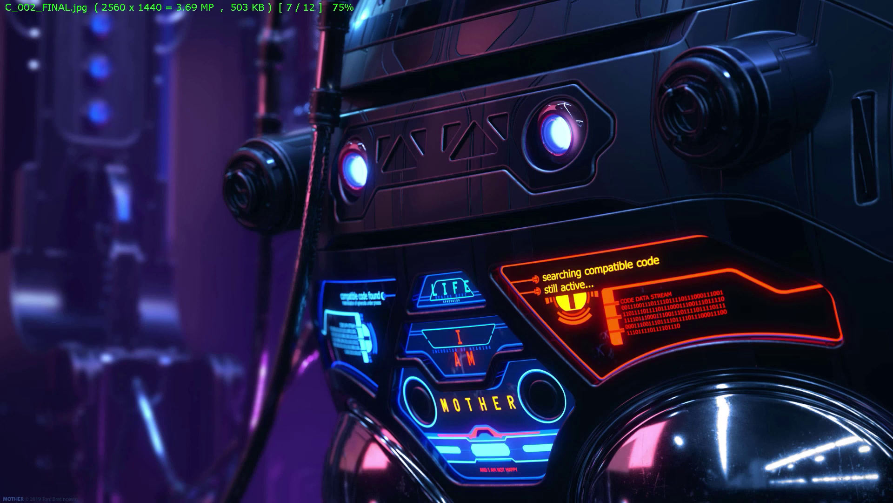
Browse the final close-up renders from C_002_FINAL.jpg through C_009_FINAL.jpg
{"action": "key", "text": "Right"}
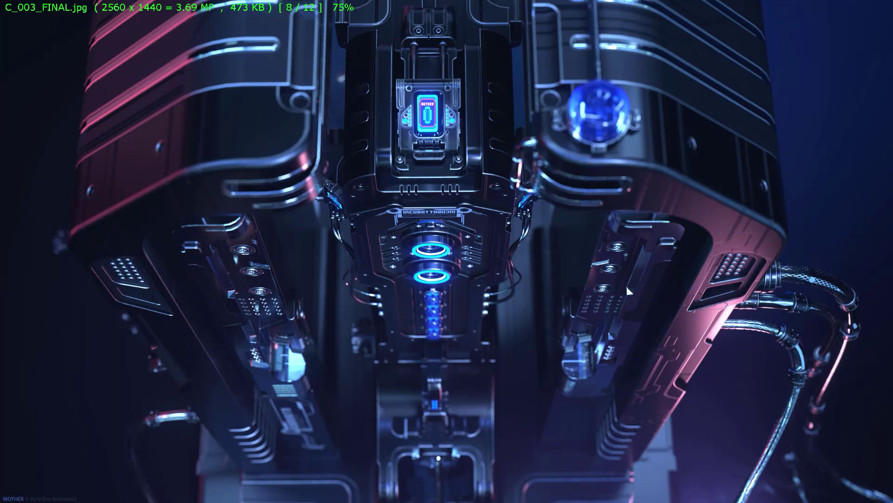
{"action": "key", "text": "Right"}
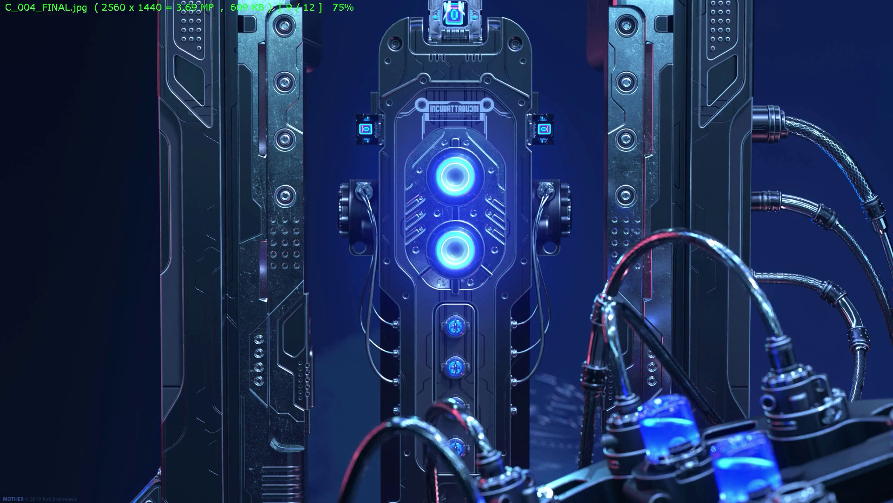
{"action": "key", "text": "Right"}
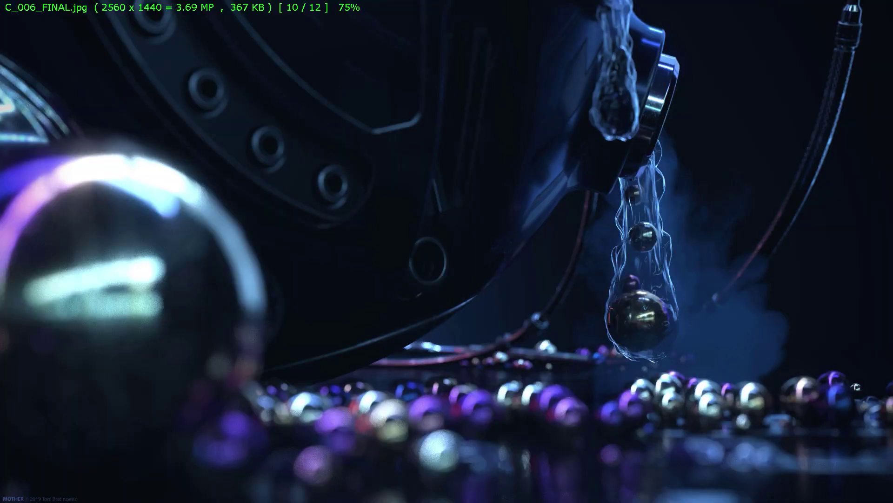
{"action": "key", "text": "Right"}
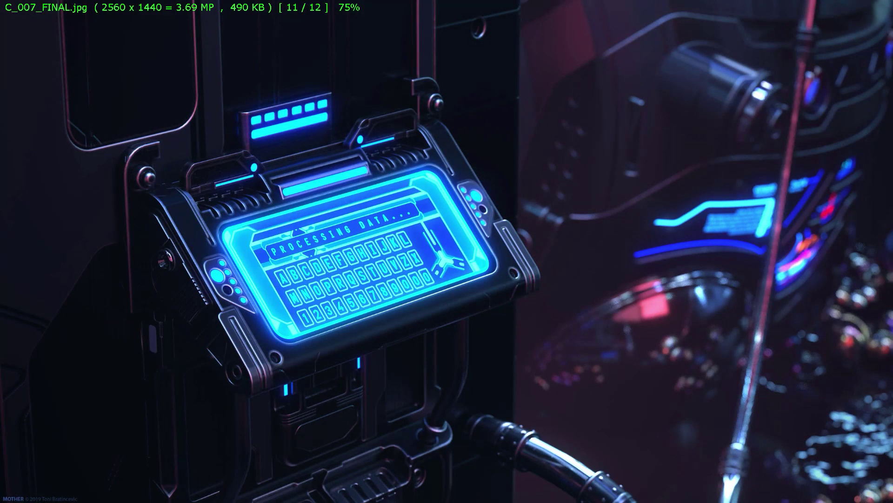
{"action": "key", "text": "Right"}
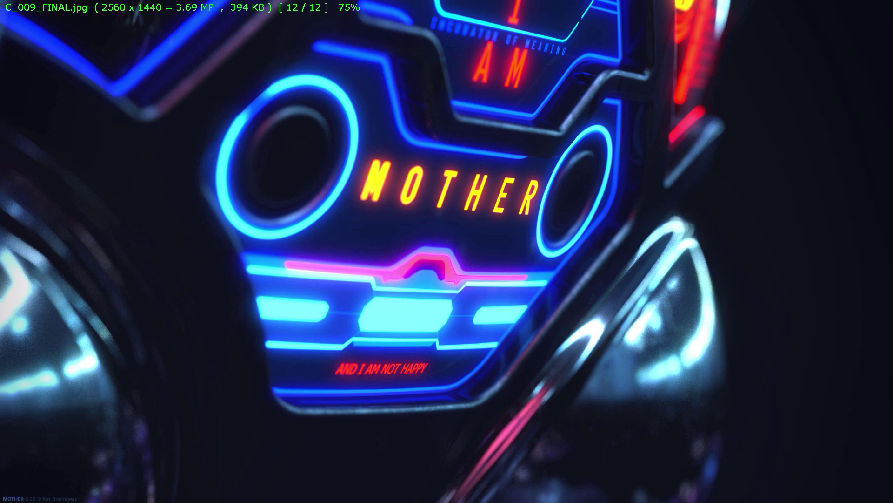
Review the Blender machine, MoI sphere and smoke simulation work-in-progress screenshots, returning to the first image
{"action": "key", "text": "Right"}
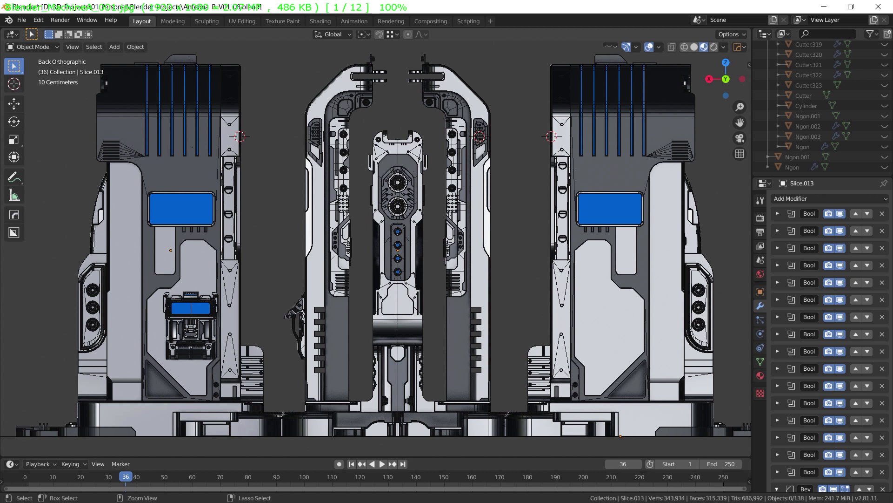
{"action": "key", "text": "Right"}
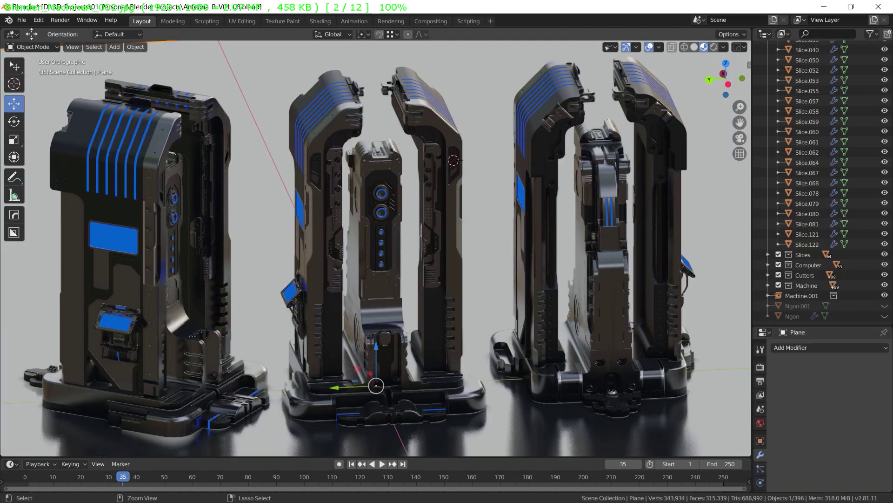
{"action": "key", "text": "Right"}
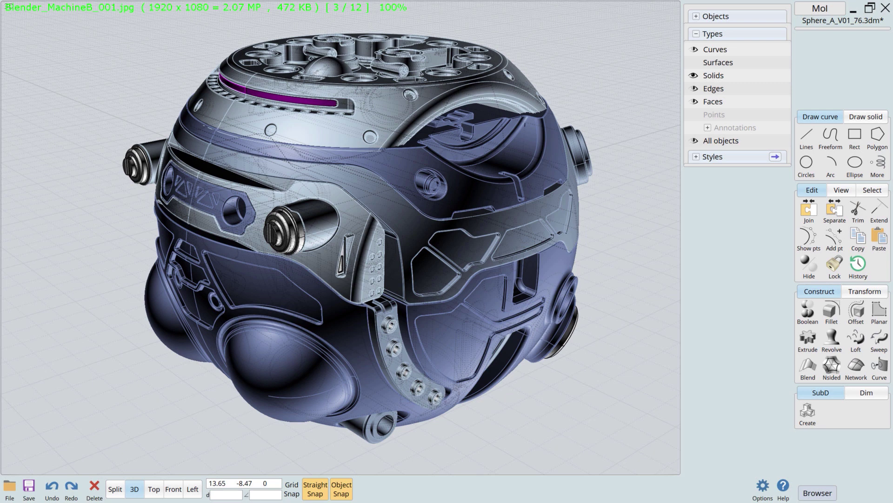
{"action": "key", "text": "Right"}
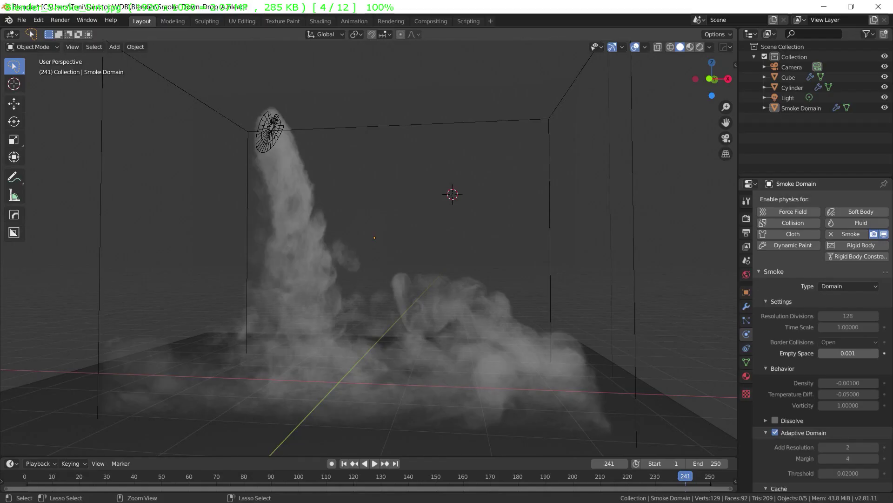
{"action": "key", "text": "Left"}
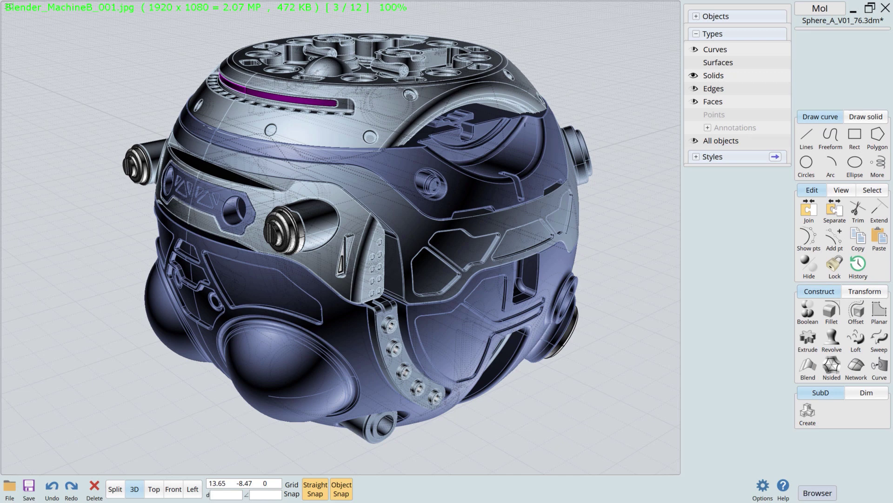
{"action": "key", "text": "Right"}
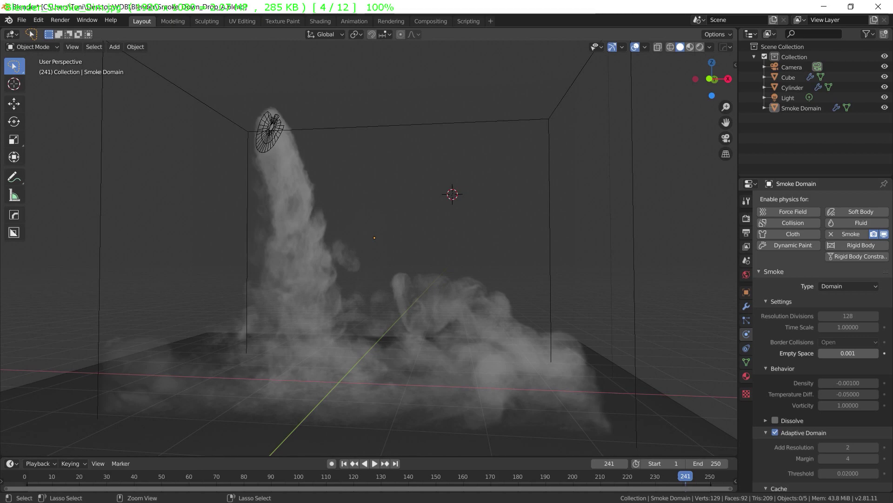
{"action": "key", "text": "Right"}
{"action": "key", "text": "Home"}
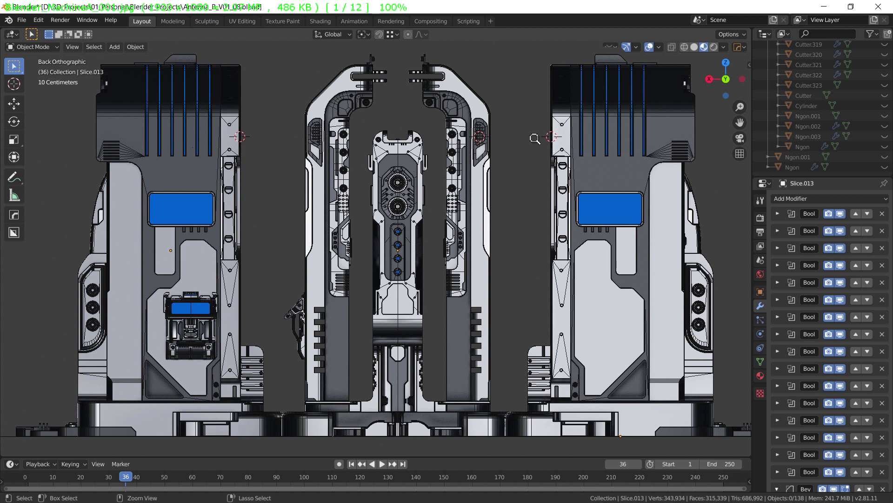
Compare the lighting variants Cam_001_A.jpg through Cam_001_F.jpg, return to the first one and close the image viewer
{"action": "mouse_move", "coordinate": [742, 10]}
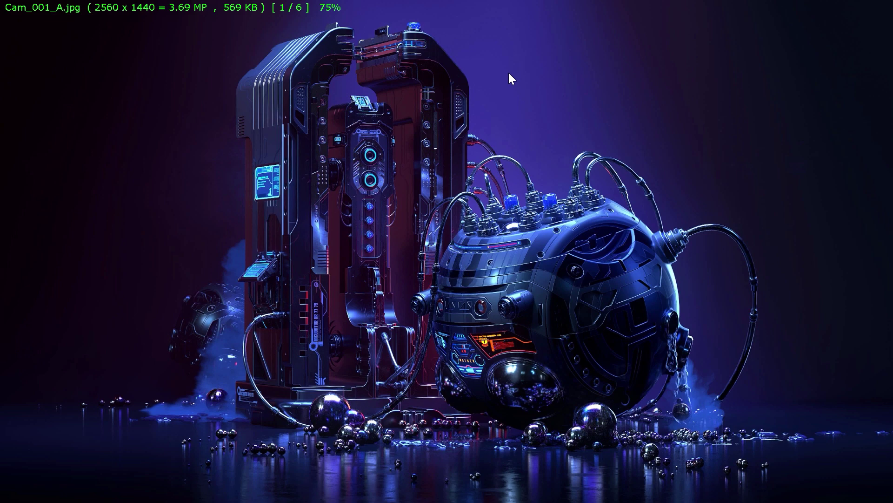
{"action": "scroll", "coordinate": [488, 86], "scroll_direction": "up", "scroll_amount": 1}
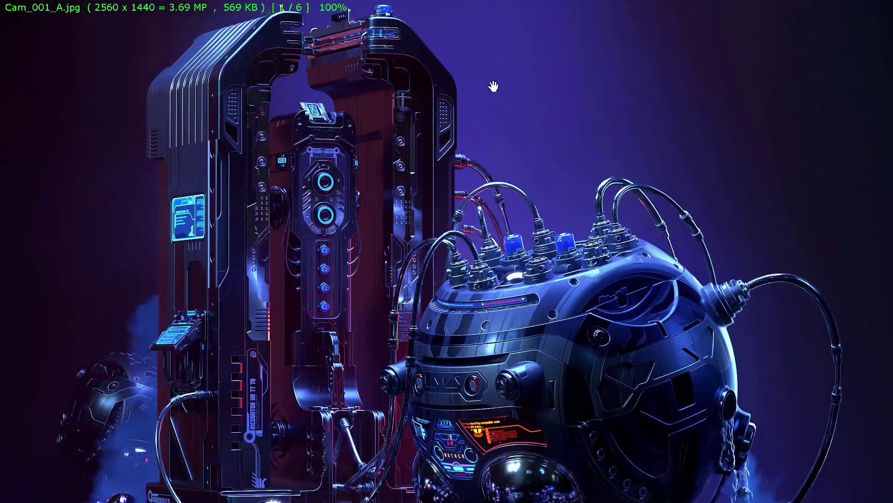
{"action": "scroll", "coordinate": [491, 88], "scroll_direction": "down", "scroll_amount": 1}
{"action": "key", "text": "Right"}
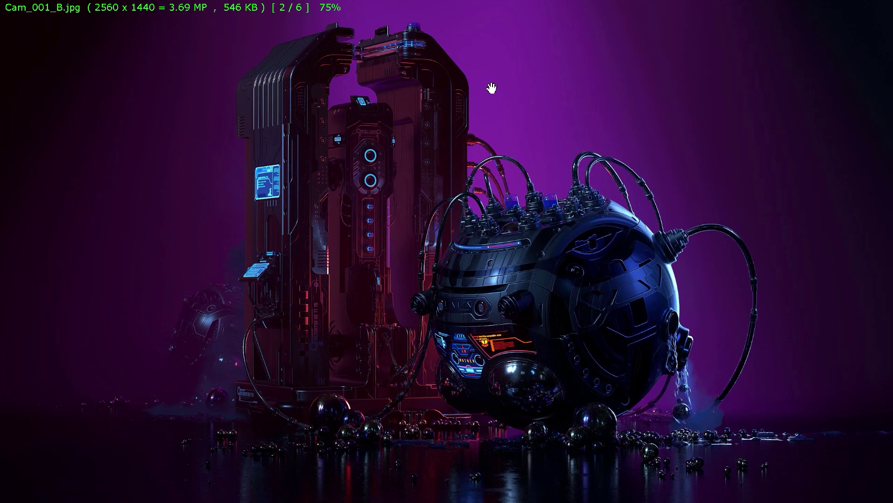
{"action": "key", "text": "Left"}
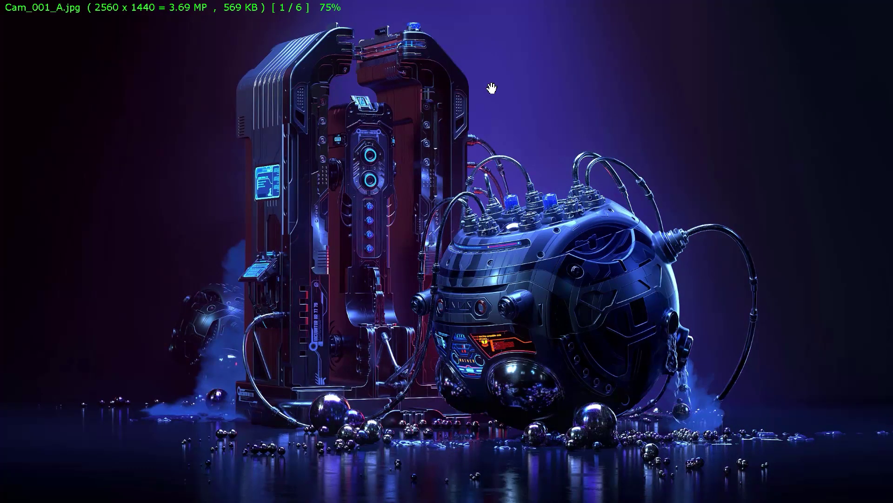
{"action": "key", "text": "Right"}
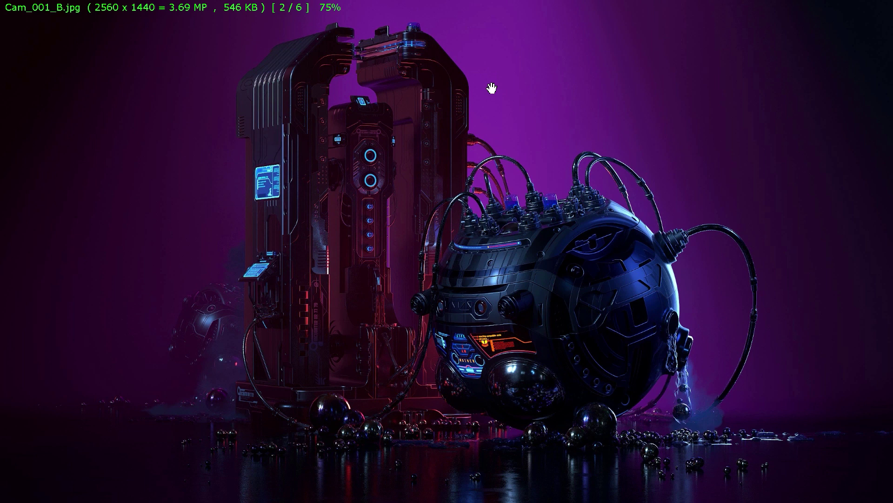
{"action": "key", "text": "Right"}
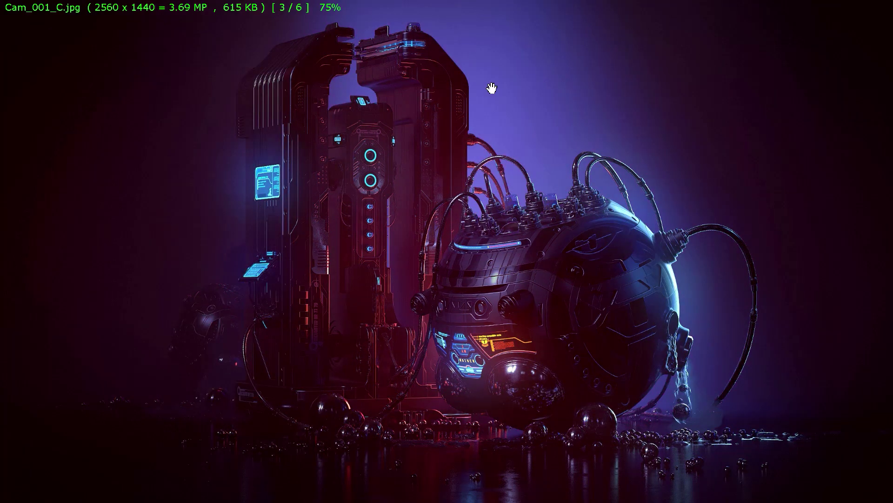
{"action": "key", "text": "Right"}
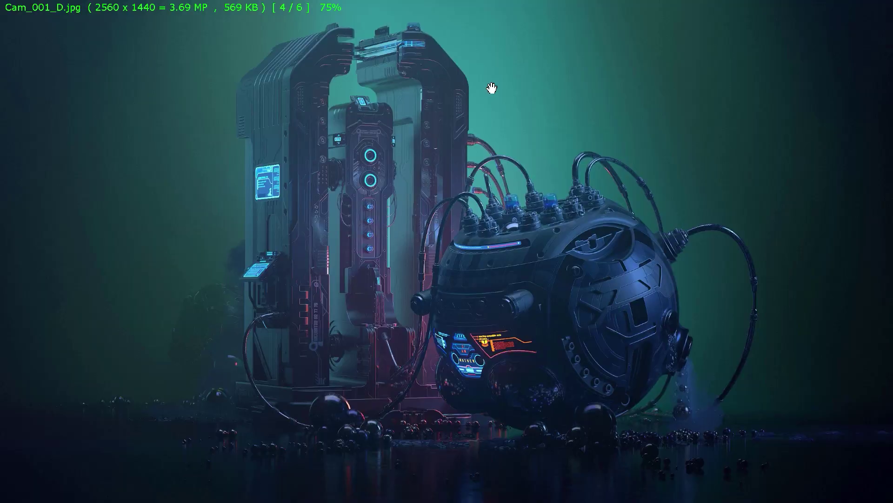
{"action": "key", "text": "Right"}
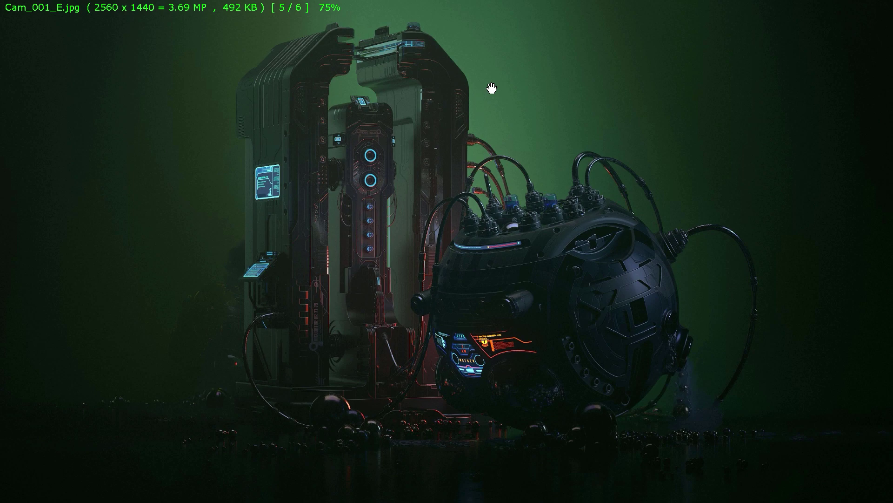
{"action": "key", "text": "Right"}
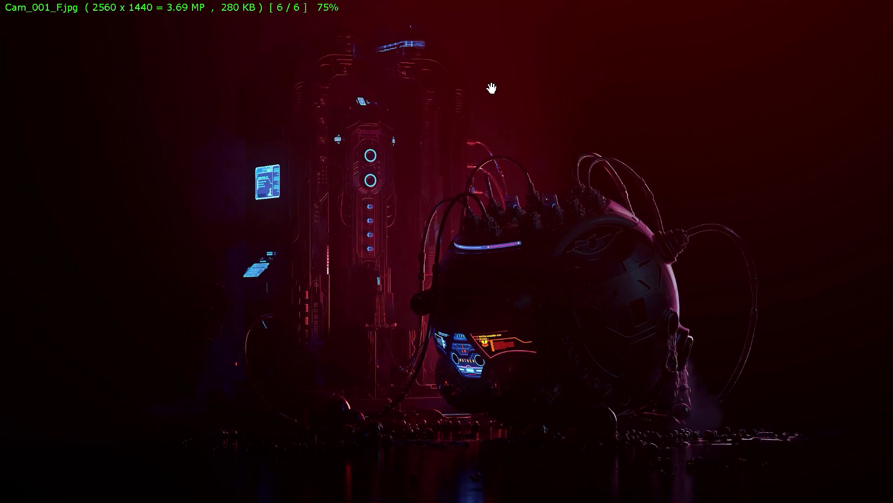
{"action": "key", "text": "Left"}
{"action": "key", "text": "Left"}
{"action": "key", "text": "Left"}
{"action": "key", "text": "Left"}
{"action": "key", "text": "Left"}
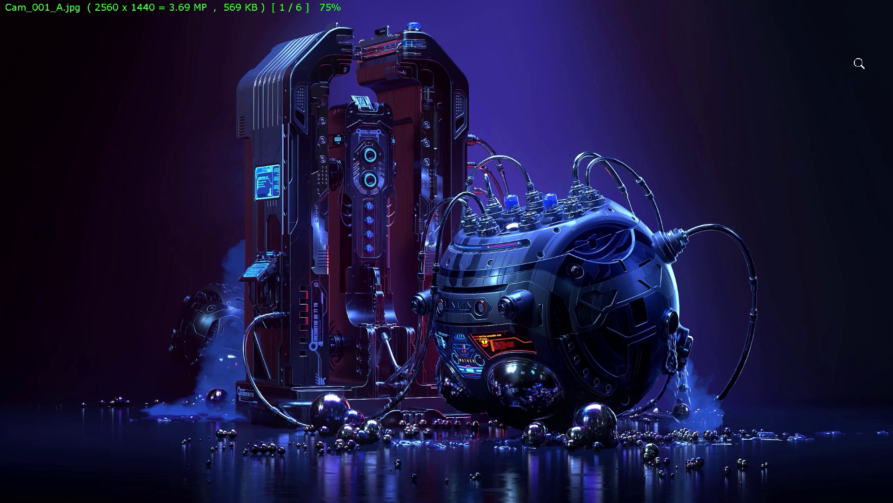
{"action": "key", "text": "Escape"}
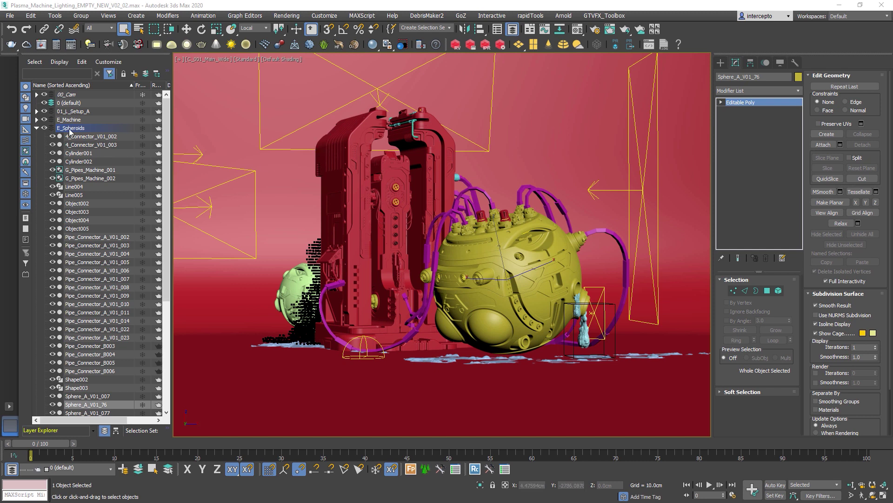
Delete every light in the 01_L_Setup_A layer
{"action": "left_click", "coordinate": [36, 128]}
{"action": "left_click", "coordinate": [67, 113]}
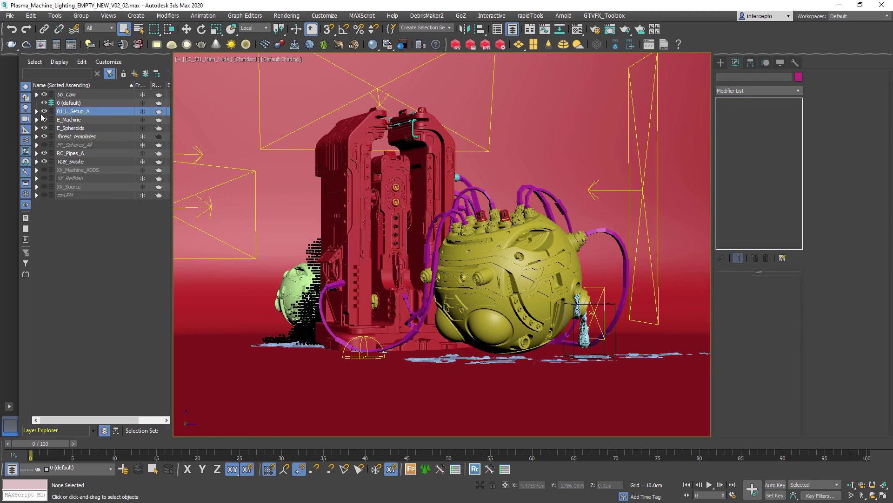
{"action": "left_click", "coordinate": [36, 111]}
{"action": "left_click", "coordinate": [78, 120]}
{"action": "left_click", "coordinate": [98, 346], "text": "shift"}
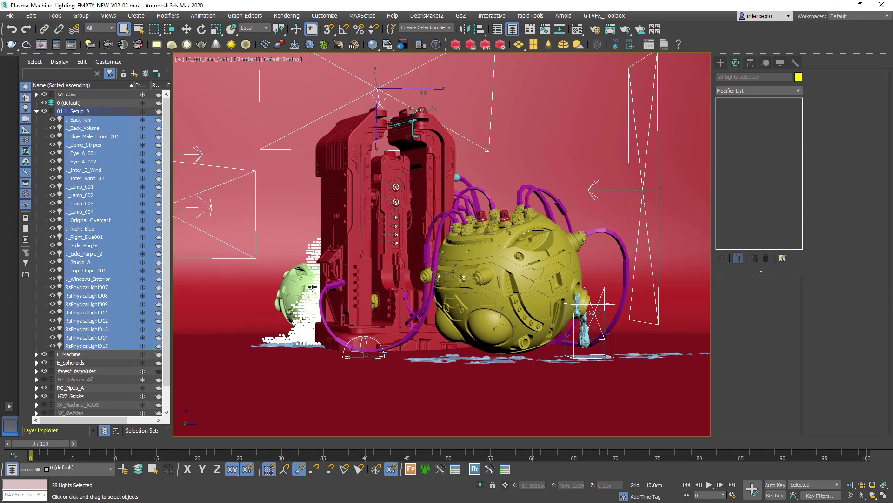
{"action": "key", "text": "Delete"}
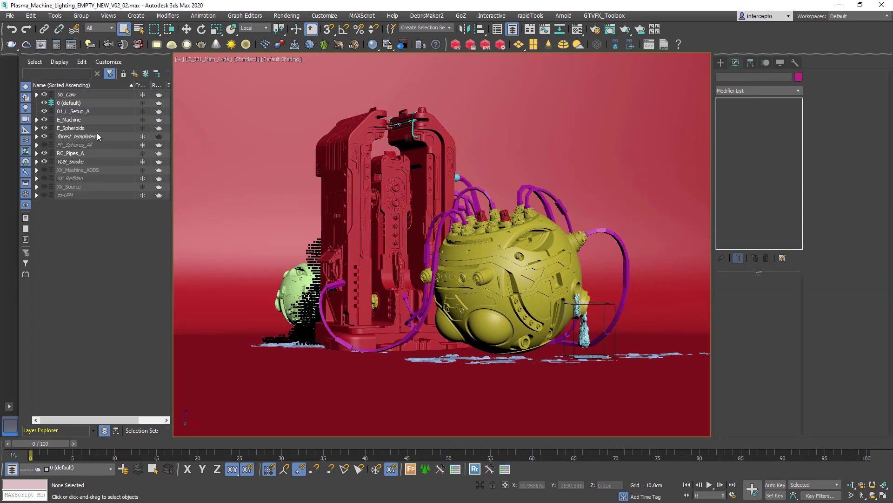
Hide the VDB_Smoke and RC_Pipes_A layers to declutter the scene
{"action": "left_click", "coordinate": [316, 325]}
{"action": "left_click", "coordinate": [293, 291]}
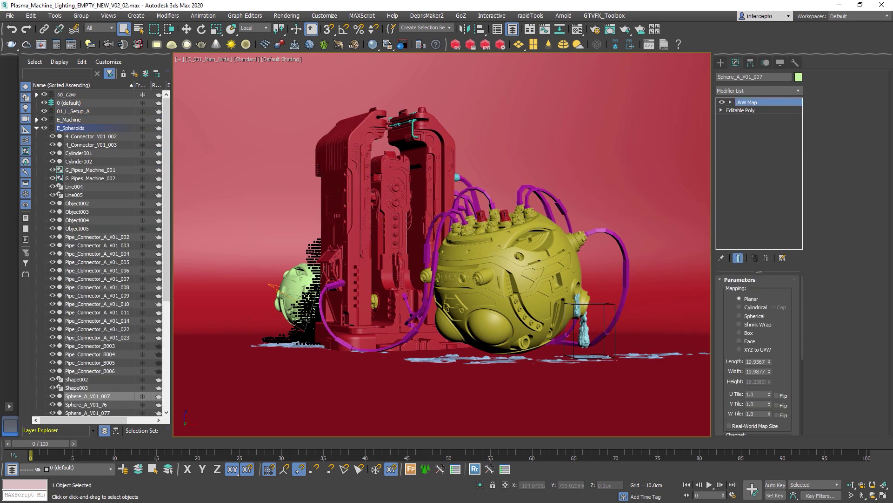
{"action": "left_click", "coordinate": [37, 128]}
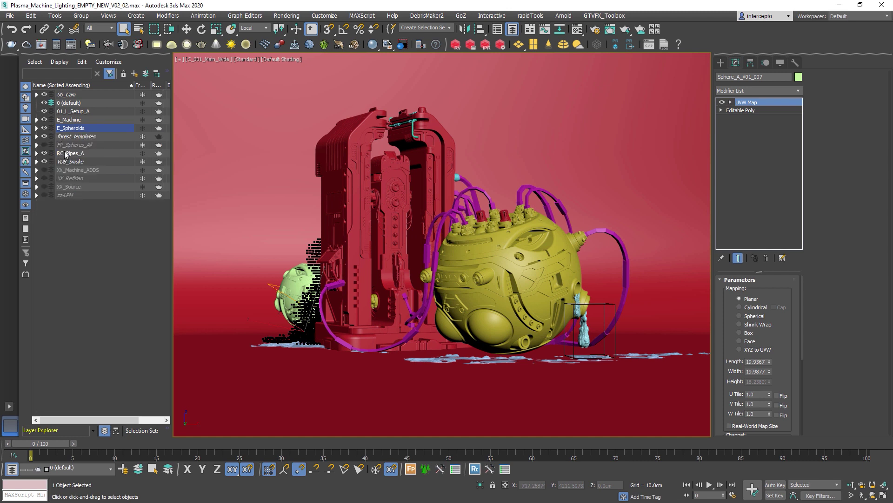
{"action": "left_click", "coordinate": [44, 161]}
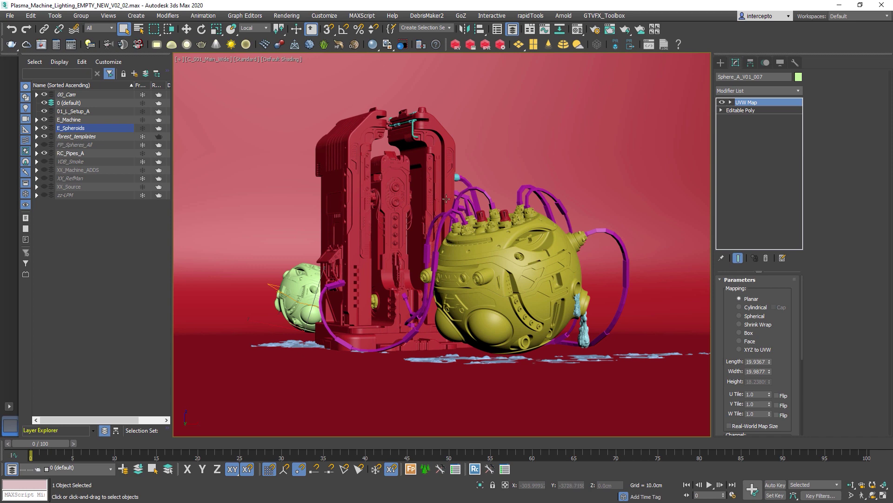
{"action": "left_click", "coordinate": [473, 189]}
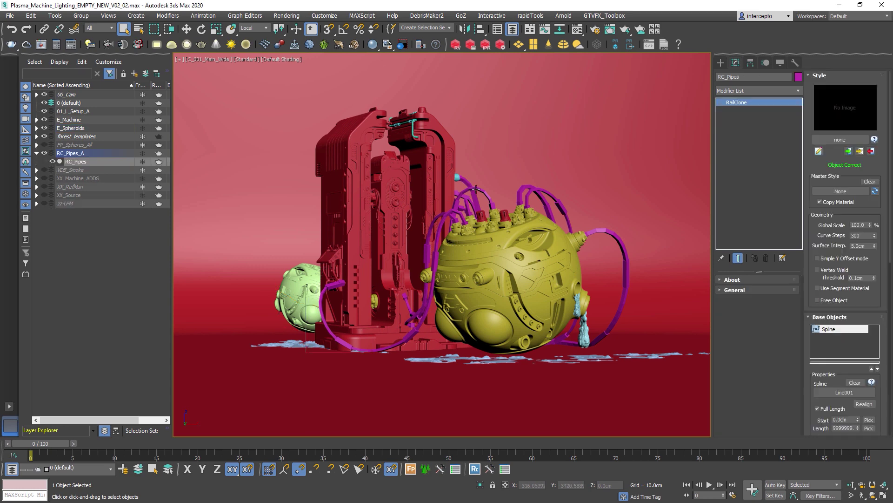
{"action": "left_click", "coordinate": [45, 153]}
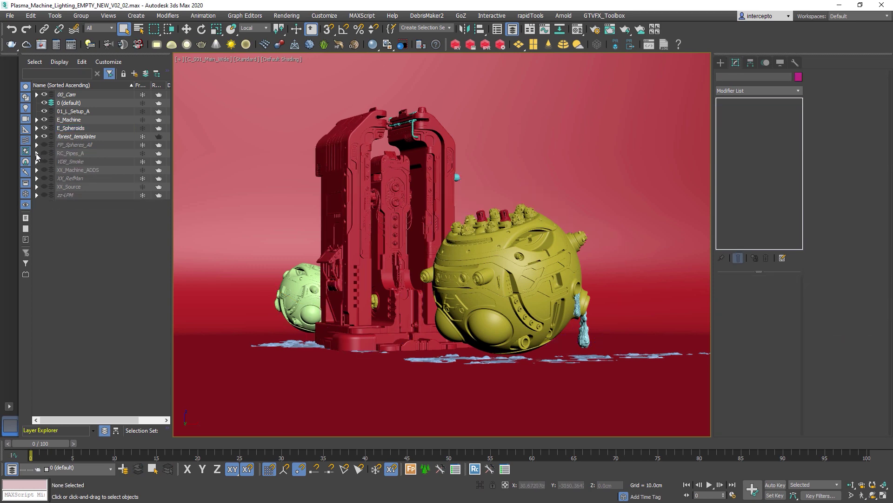
{"action": "left_click", "coordinate": [342, 312]}
{"action": "key", "text": "w"}
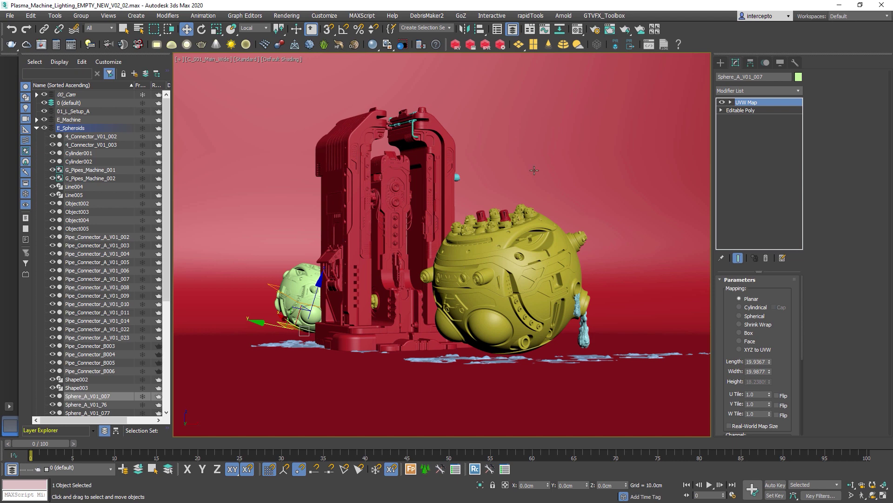
{"action": "left_click", "coordinate": [428, 205]}
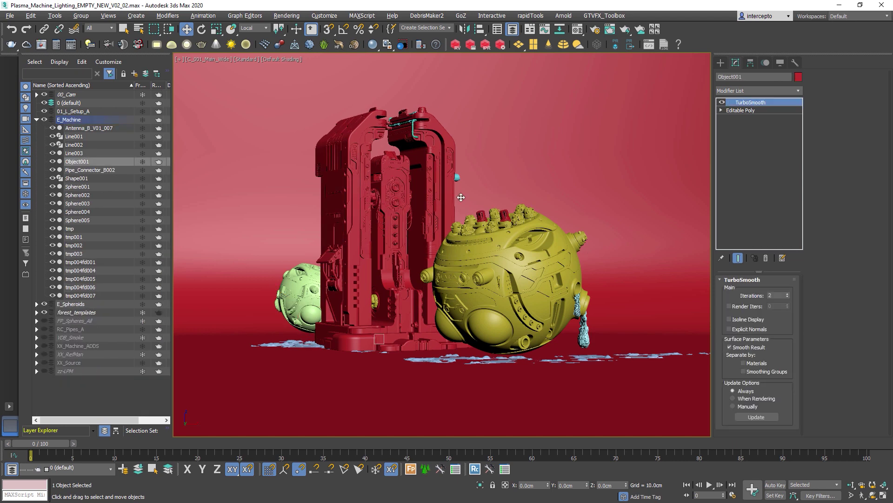
{"action": "left_click", "coordinate": [537, 110]}
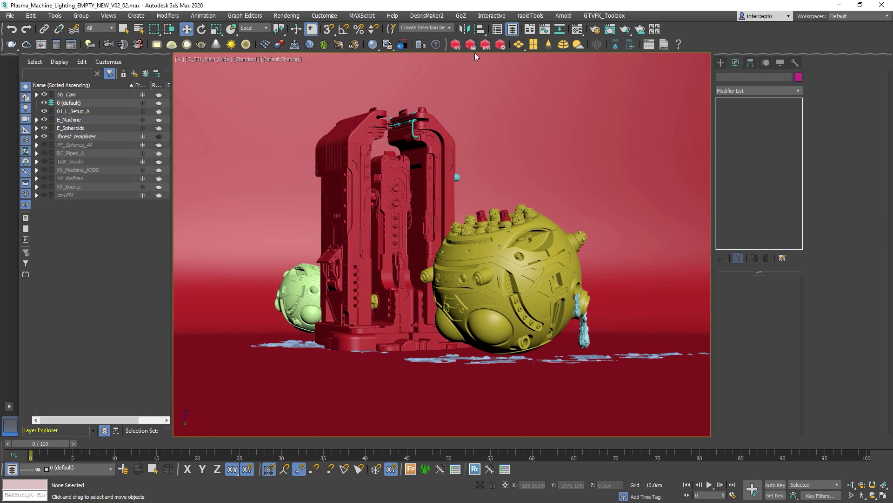
Review the Redshift memory, system and output render settings, including the Experimental Options, and close the render setup
{"action": "left_click", "coordinate": [500, 46]}
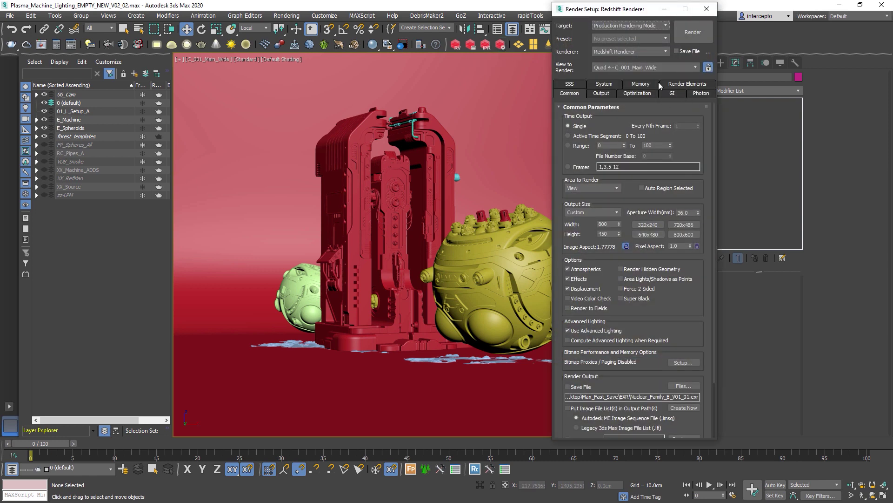
{"action": "left_click", "coordinate": [641, 84]}
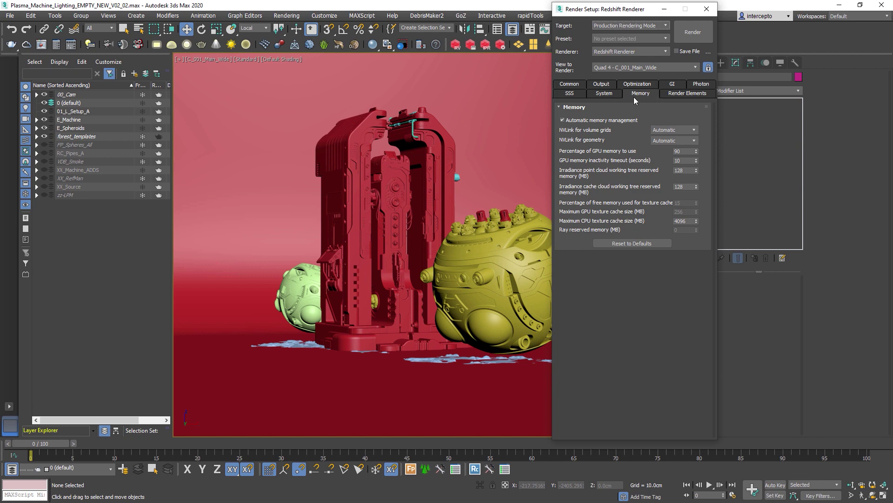
{"action": "left_click", "coordinate": [604, 93]}
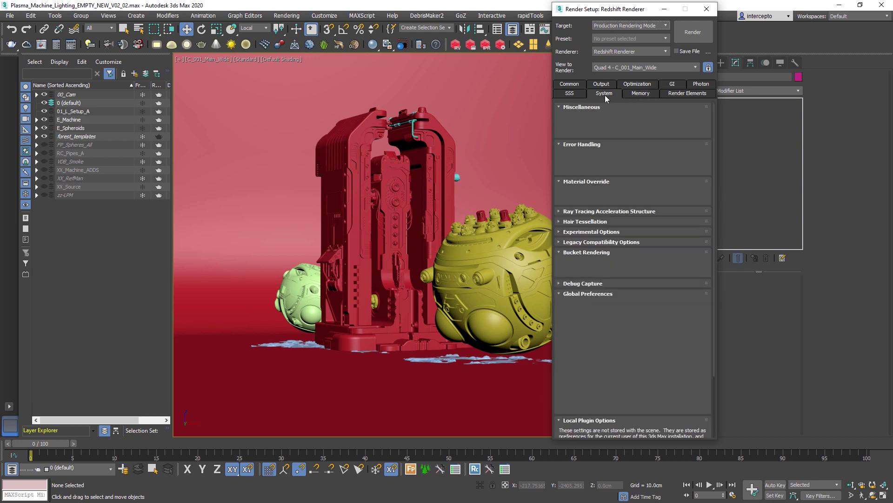
{"action": "left_click", "coordinate": [592, 233]}
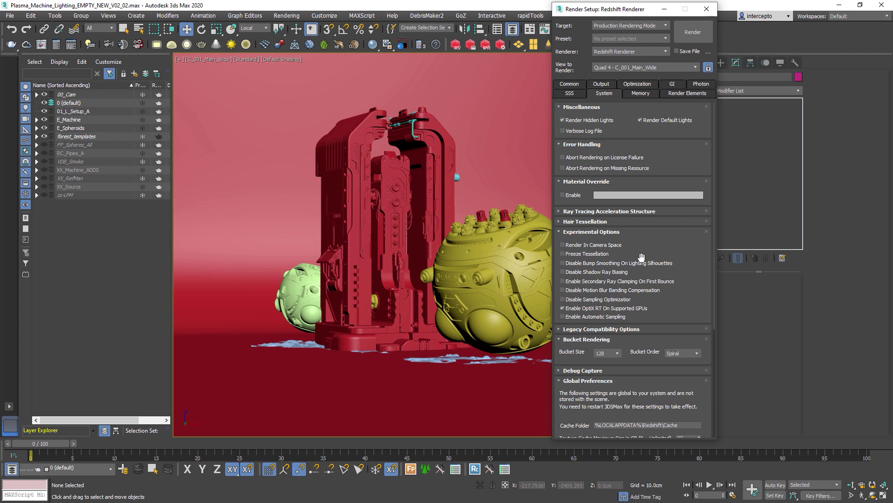
{"action": "left_click", "coordinate": [599, 84]}
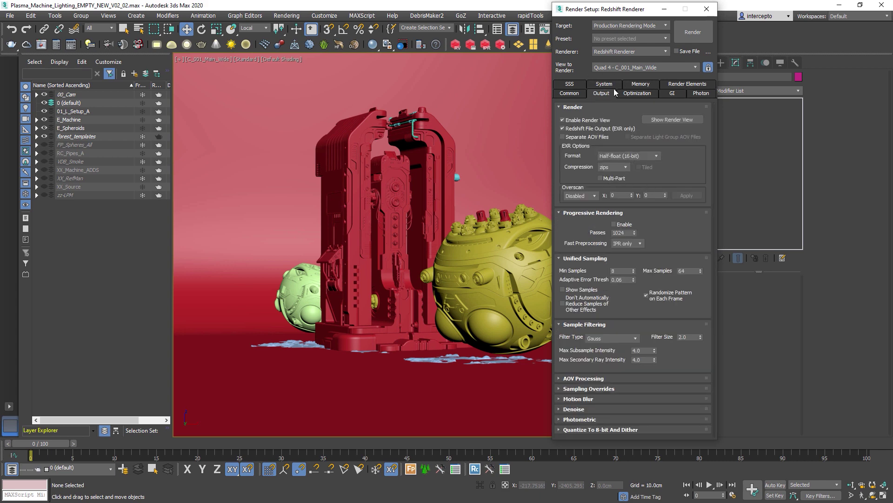
{"action": "left_click", "coordinate": [614, 86]}
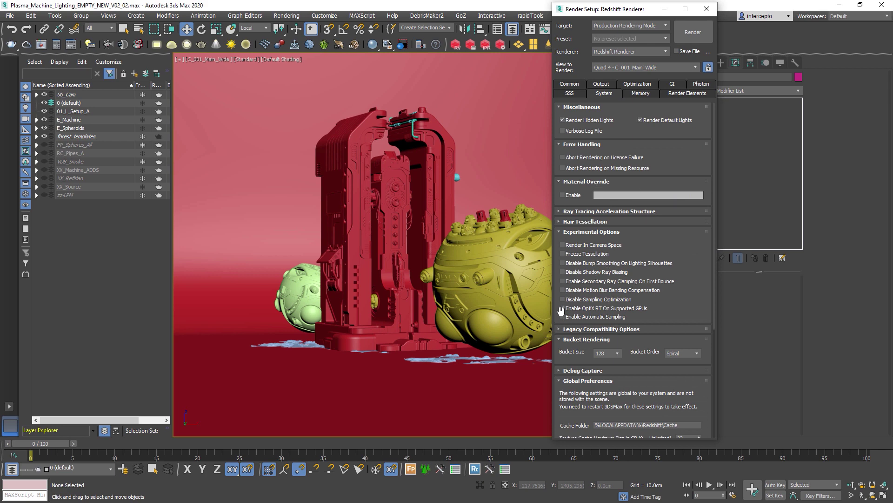
{"action": "left_click", "coordinate": [599, 85]}
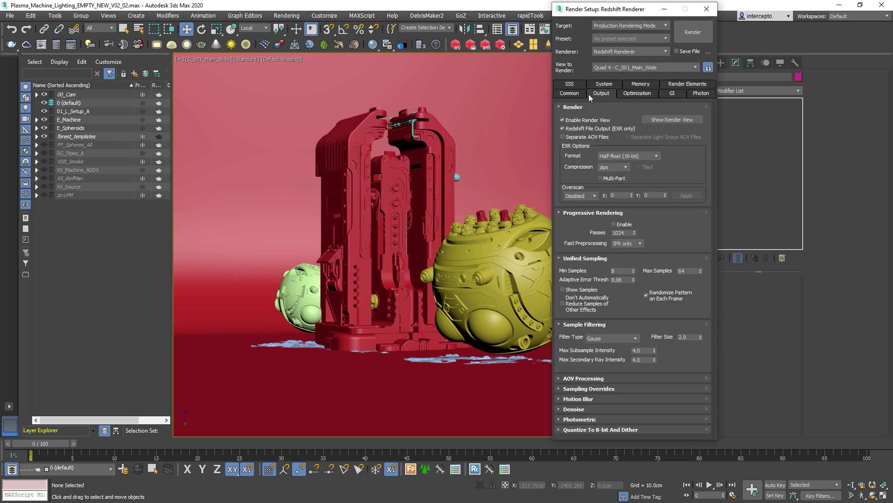
{"action": "left_click", "coordinate": [707, 10]}
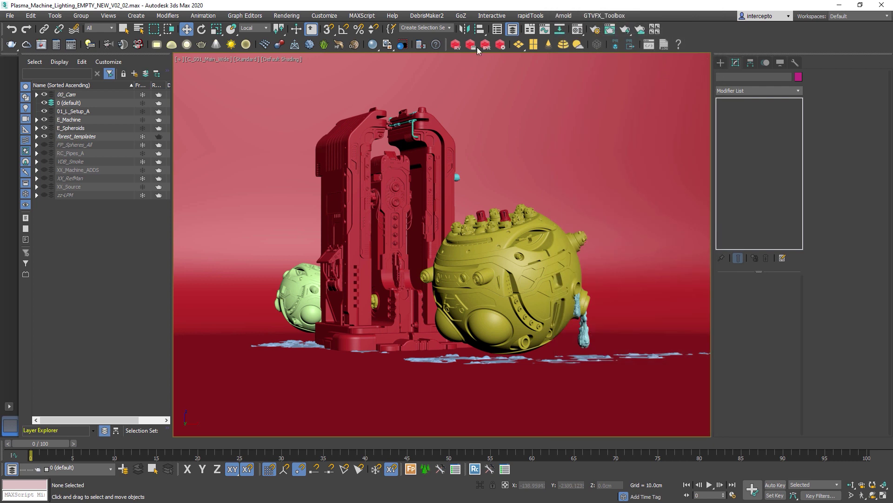
Start an interactive render in the Redshift Render View, moving its window beside the viewport and enlarging it
{"action": "left_click", "coordinate": [486, 46]}
{"action": "left_click_drag", "start_coordinate": [683, 275], "coordinate": [206, 145]}
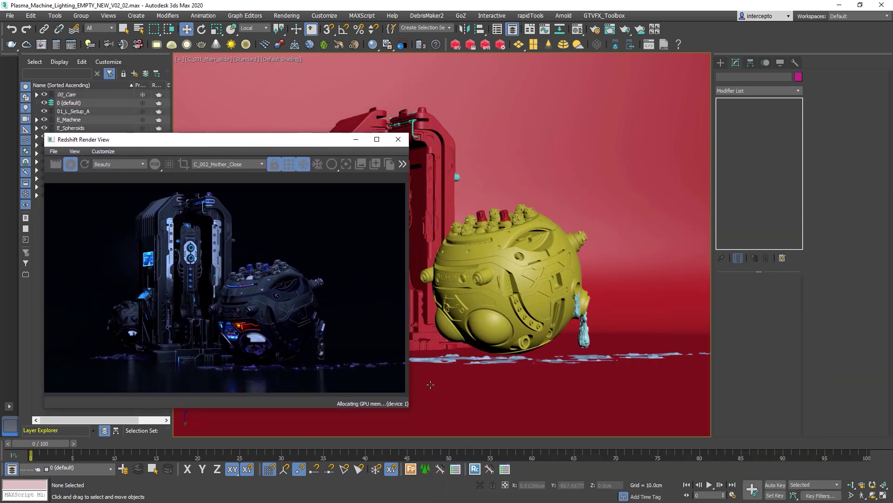
{"action": "left_click_drag", "start_coordinate": [408, 409], "coordinate": [485, 441]}
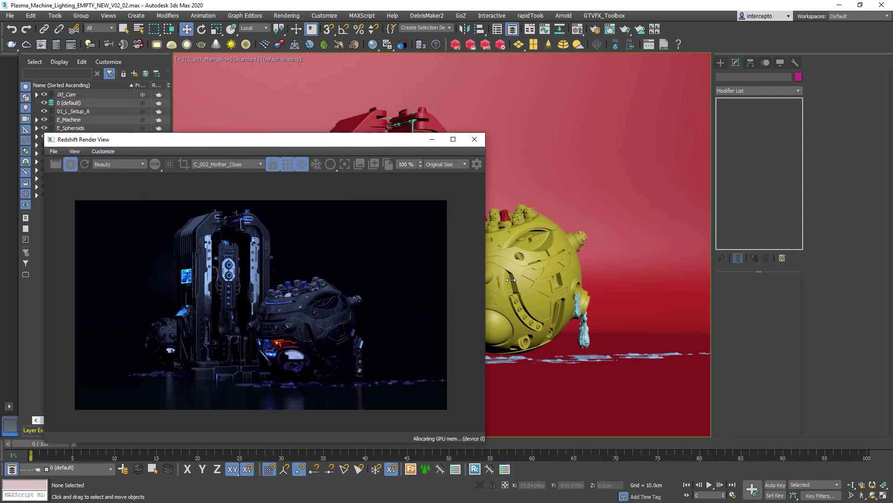
{"action": "left_click_drag", "start_coordinate": [339, 146], "coordinate": [330, 144]}
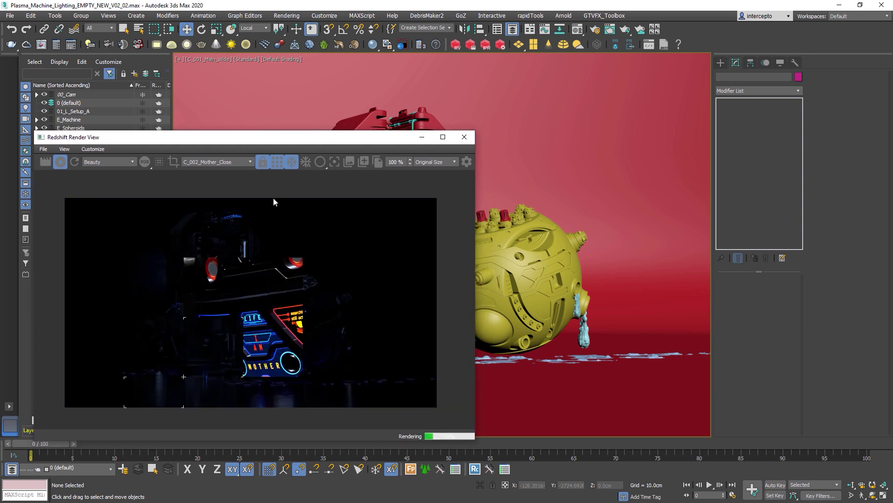
Set the Redshift Render View camera to C_001_Main_Wide and shrink the window to uncover more of the viewport
{"action": "left_click", "coordinate": [213, 163]}
{"action": "scroll", "coordinate": [208, 181], "scroll_direction": "down", "scroll_amount": 5}
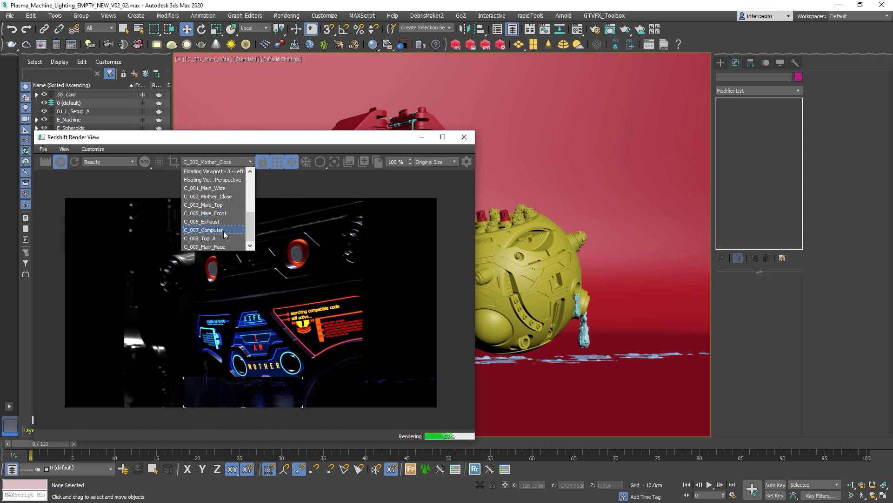
{"action": "left_click", "coordinate": [208, 192]}
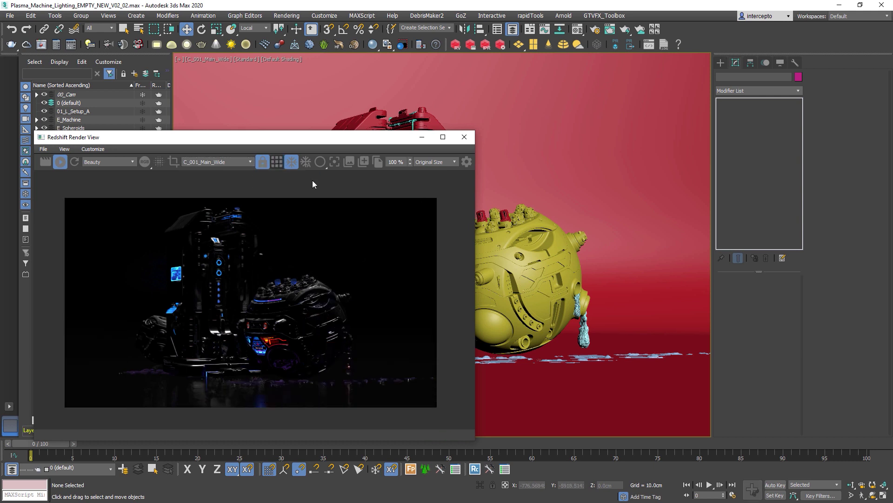
{"action": "left_click_drag", "start_coordinate": [37, 135], "coordinate": [91, 176]}
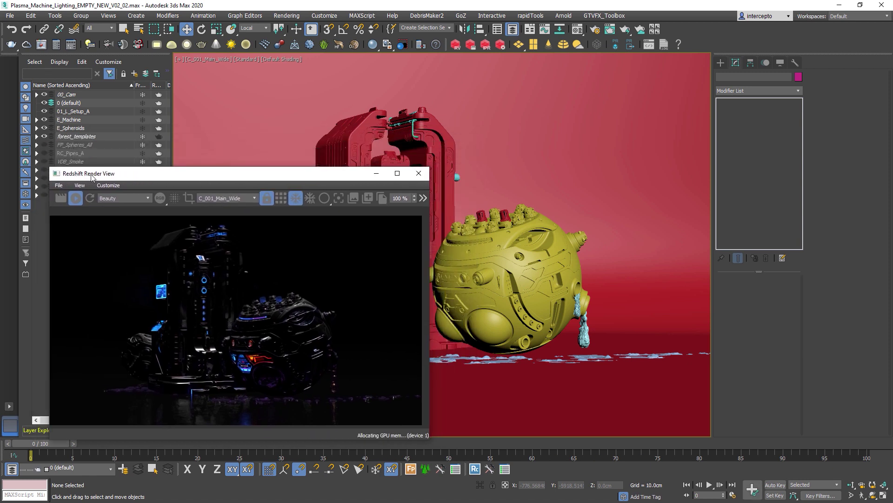
Try a Redshift dome light on the floor below the large sphere, switch it off and delete it
{"action": "left_click", "coordinate": [720, 62]}
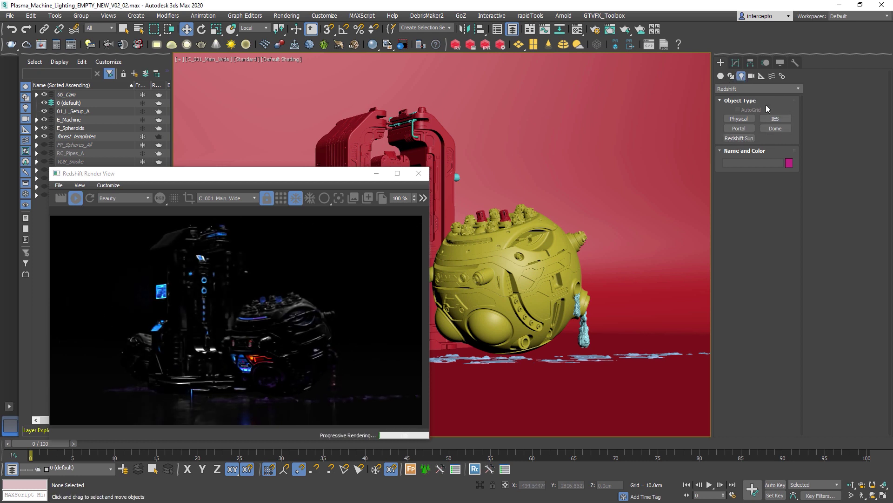
{"action": "left_click", "coordinate": [775, 128]}
{"action": "left_click_drag", "start_coordinate": [576, 370], "coordinate": [577, 335]}
{"action": "key", "text": "w"}
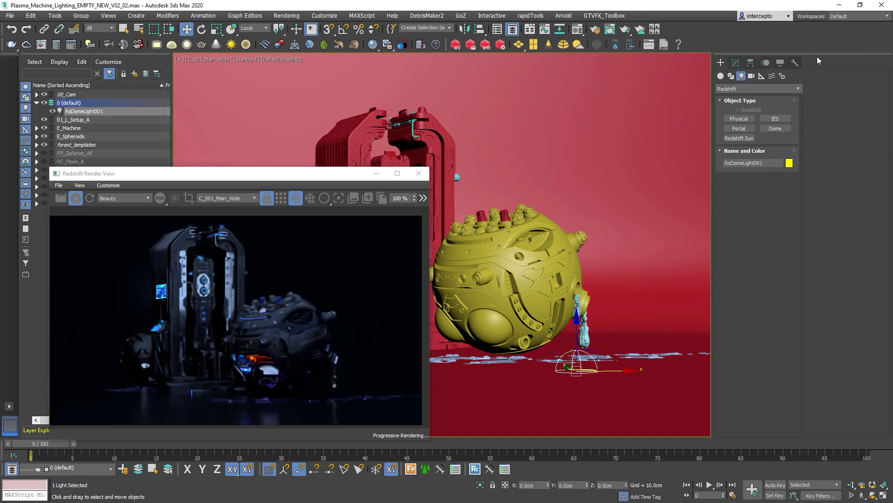
{"action": "left_click", "coordinate": [736, 62]}
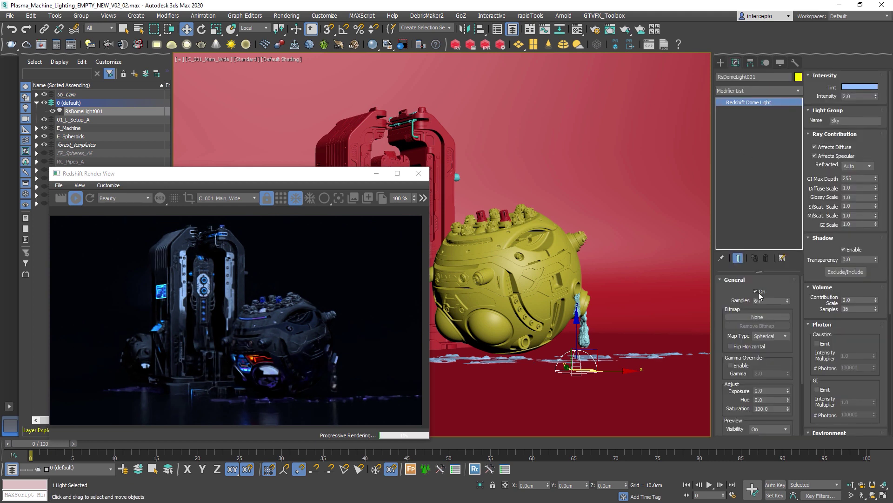
{"action": "left_click", "coordinate": [757, 292]}
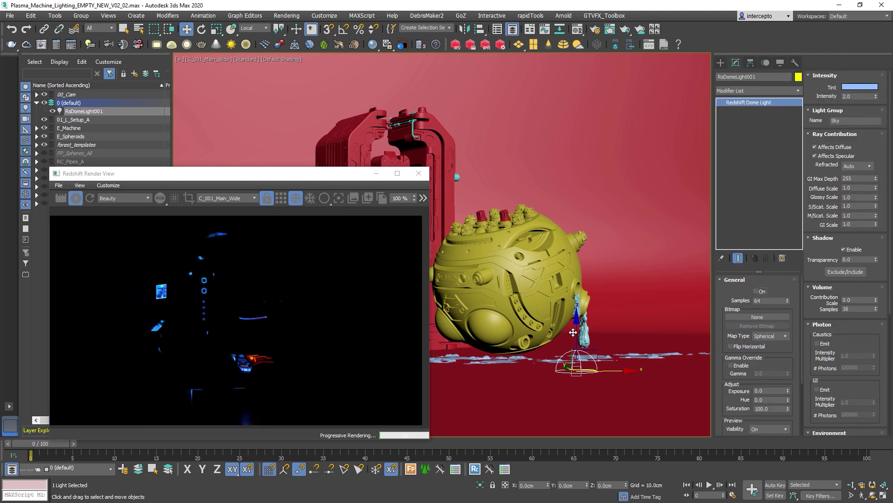
{"action": "key", "text": "Delete"}
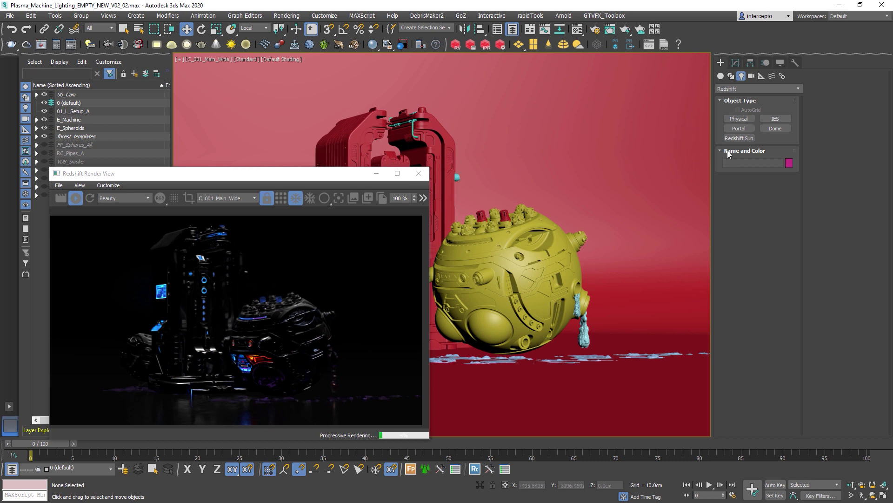
Try to place a Redshift Sun with a target on the floor below the large sphere
{"action": "left_click", "coordinate": [744, 139]}
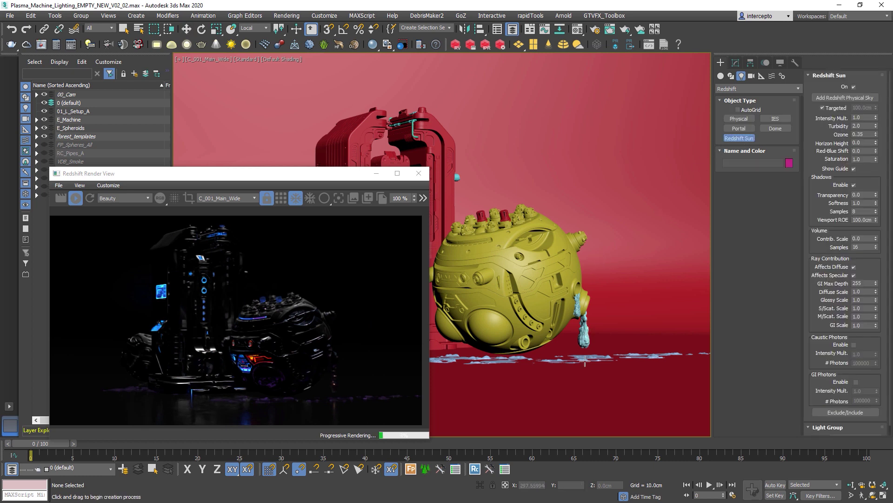
{"action": "left_click", "coordinate": [574, 369]}
{"action": "left_click", "coordinate": [570, 367]}
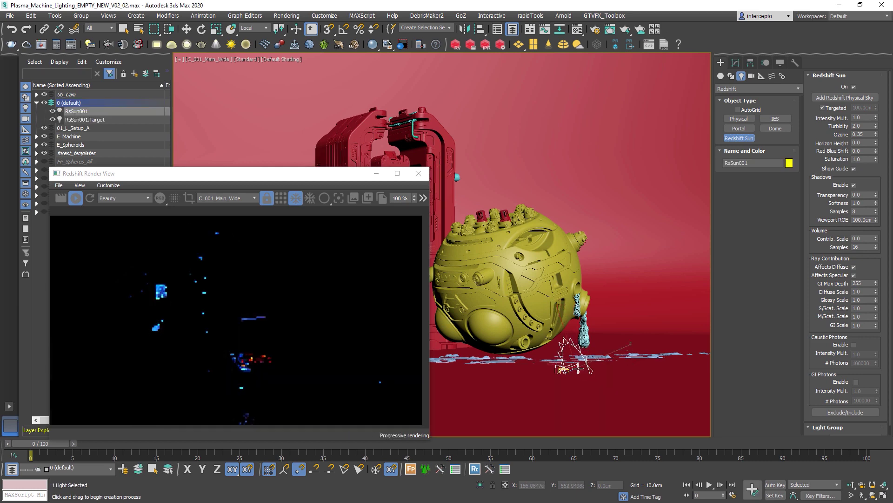
{"action": "right_click", "coordinate": [596, 343]}
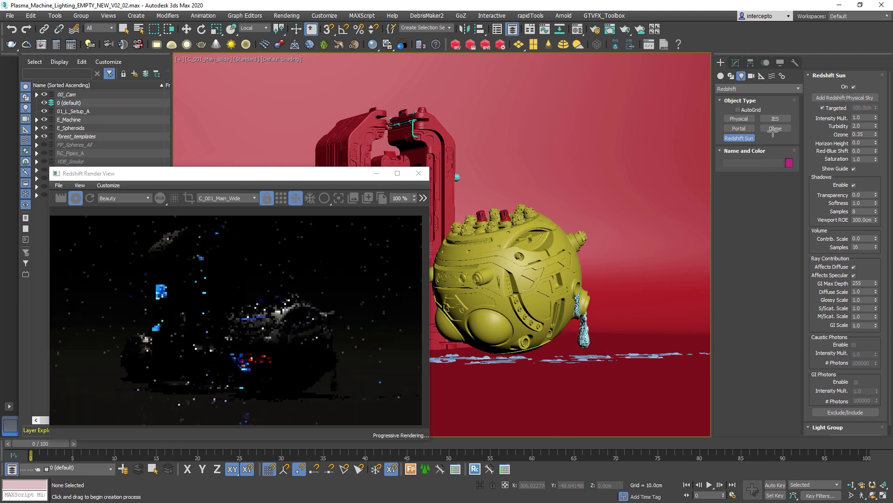
Add a Redshift dome light on the floor below the large sphere, switch it on and inspect its reflections in the render
{"action": "left_click", "coordinate": [775, 129]}
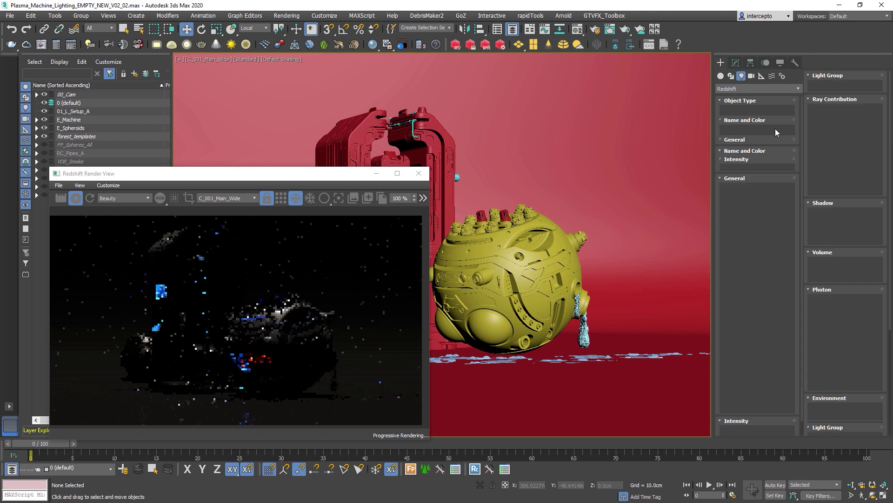
{"action": "left_click", "coordinate": [558, 374]}
{"action": "right_click", "coordinate": [561, 326]}
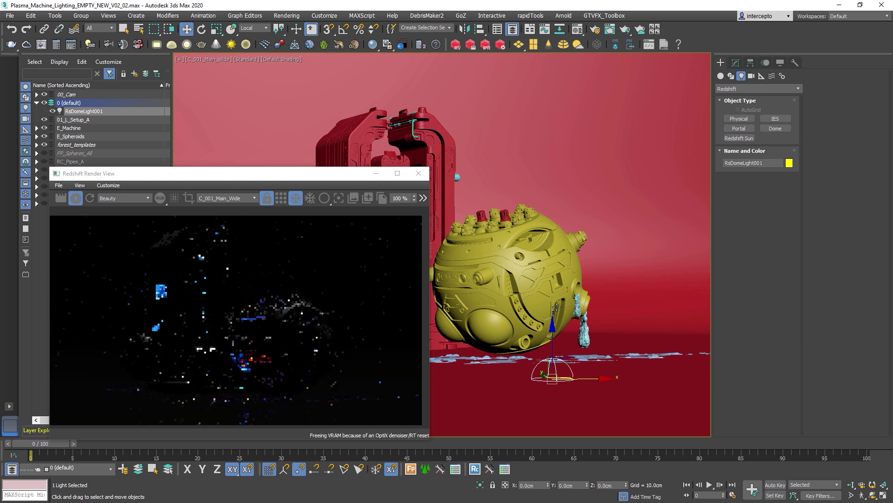
{"action": "left_click", "coordinate": [736, 64]}
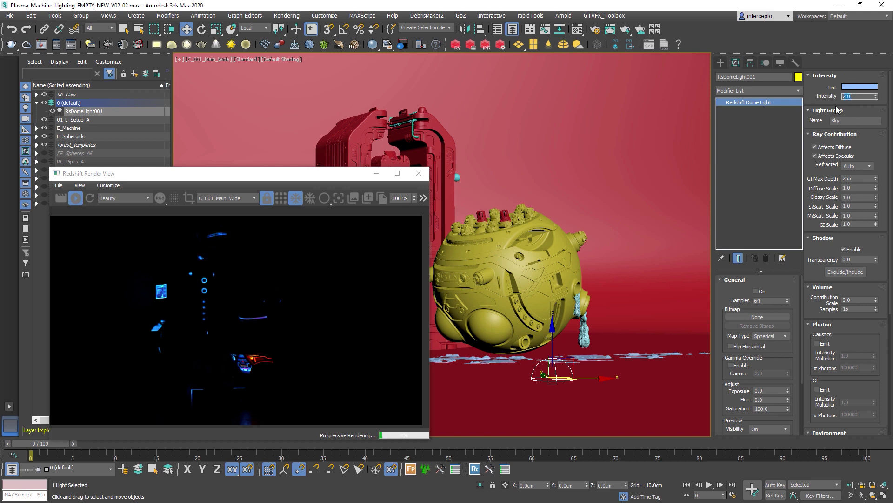
{"action": "left_click", "coordinate": [756, 291]}
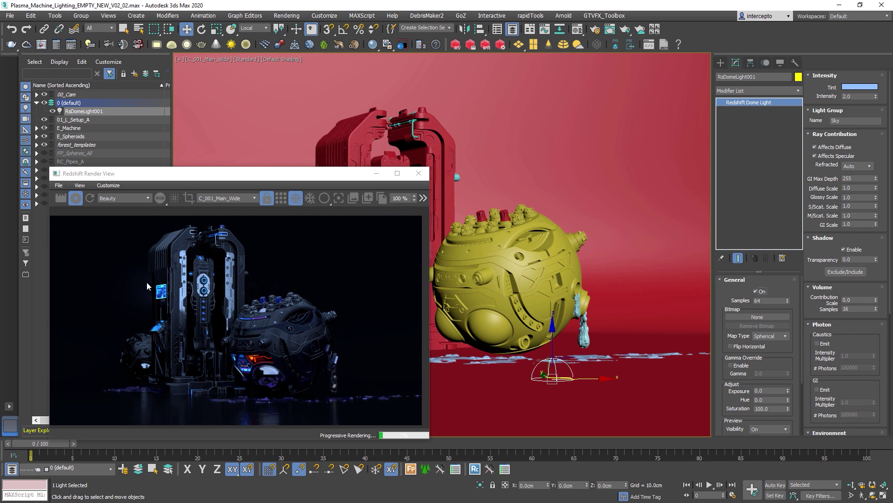
{"action": "scroll", "coordinate": [263, 385], "scroll_direction": "up", "scroll_amount": 5}
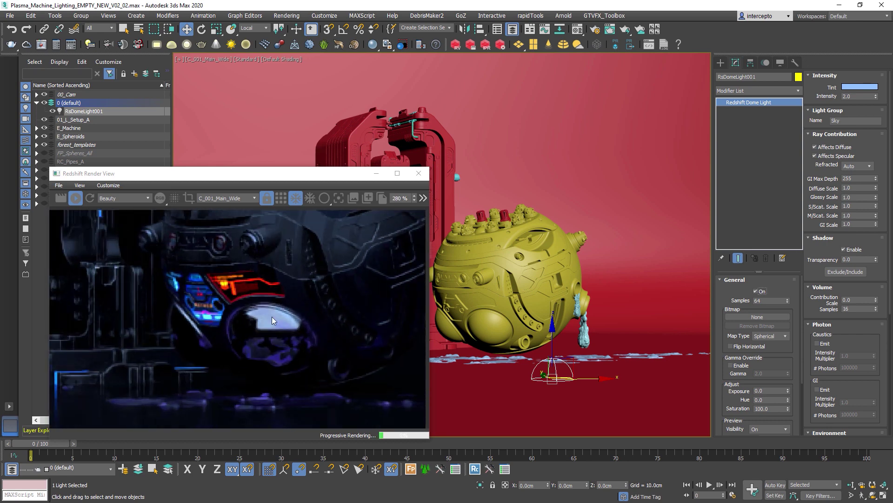
{"action": "scroll", "coordinate": [280, 355], "scroll_direction": "down", "scroll_amount": 3}
{"action": "scroll", "coordinate": [281, 357], "scroll_direction": "down", "scroll_amount": 3}
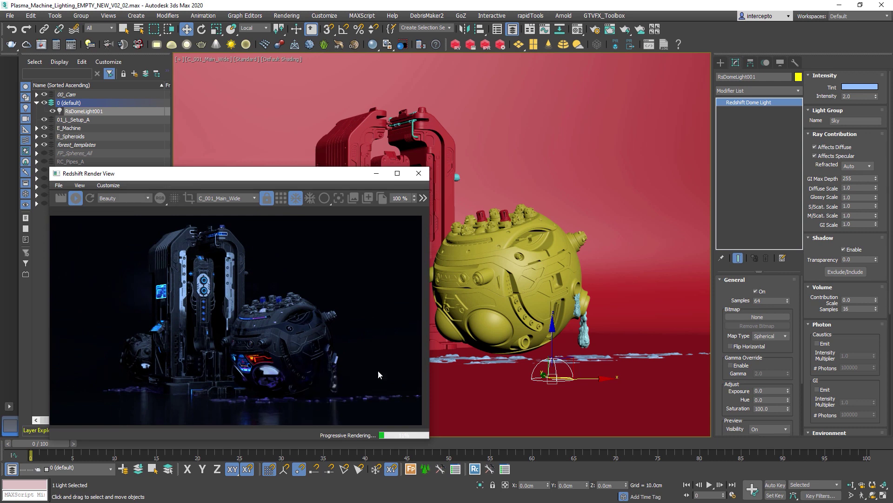
Browse for the dome light's bitmap in the D:\3D_Projects\01_Textures\01_Hdri folder
{"action": "left_click", "coordinate": [755, 316]}
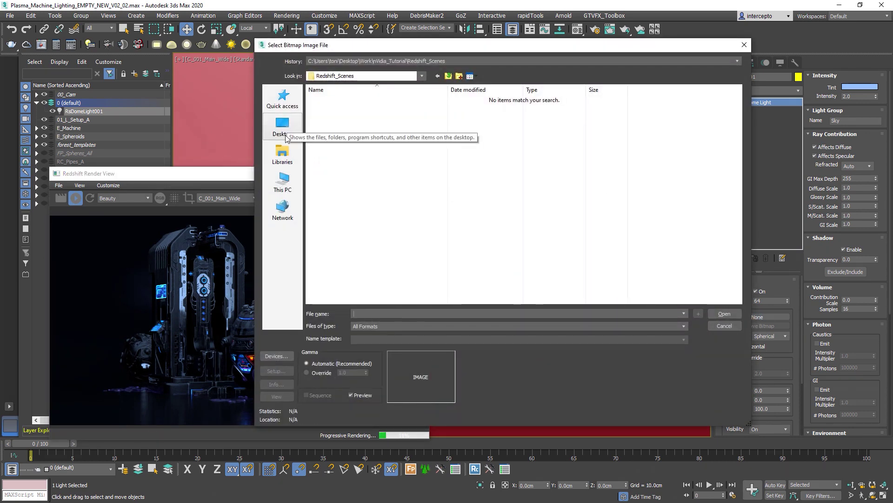
{"action": "left_click", "coordinate": [283, 183]}
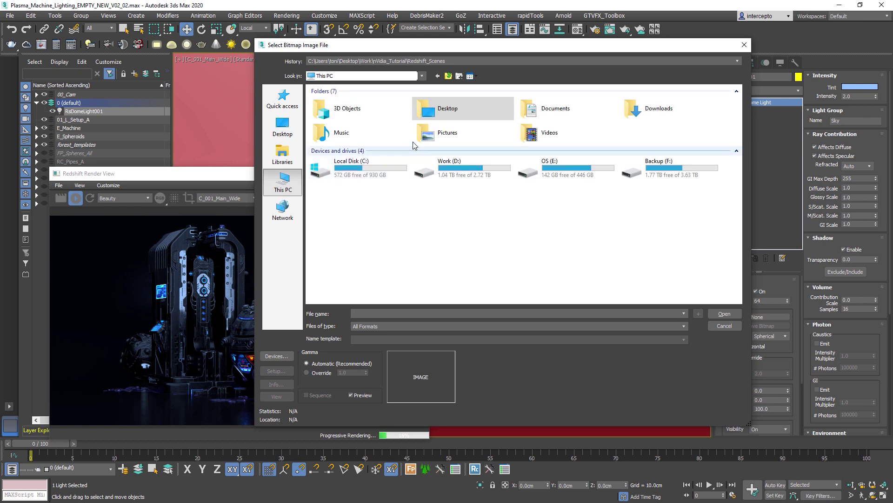
{"action": "double_click", "coordinate": [466, 160]}
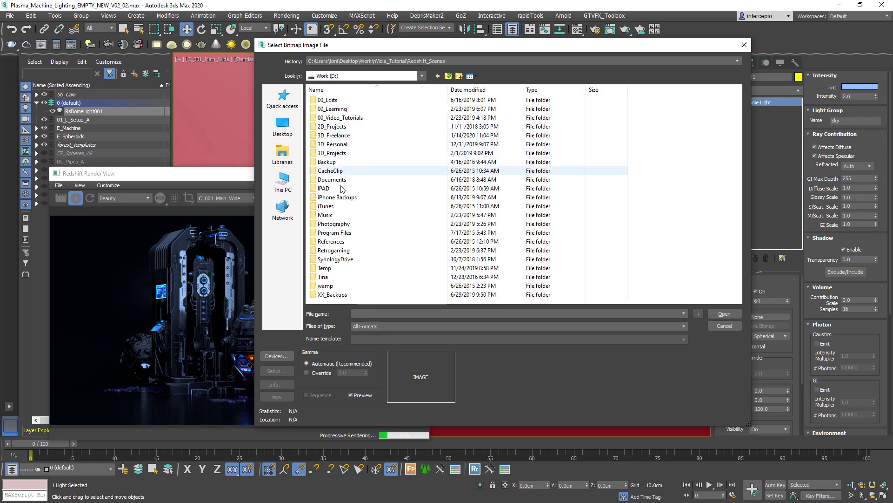
{"action": "left_click", "coordinate": [342, 152]}
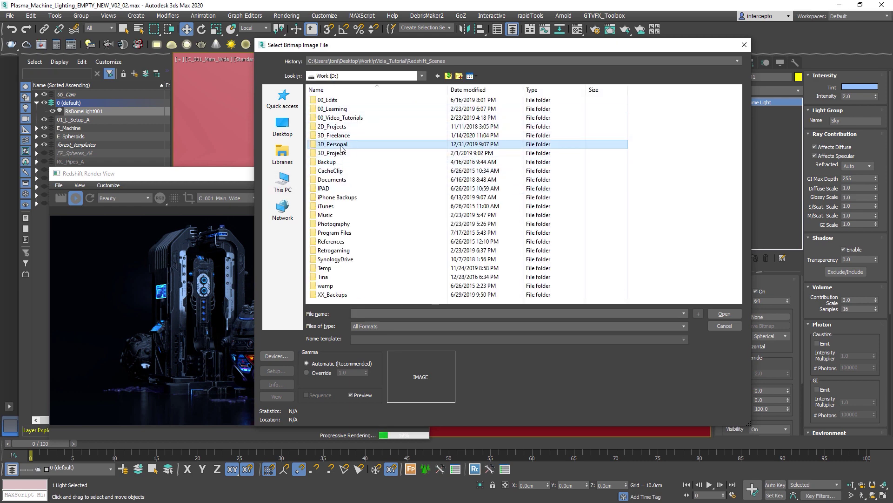
{"action": "double_click", "coordinate": [342, 153]}
{"action": "double_click", "coordinate": [340, 130]}
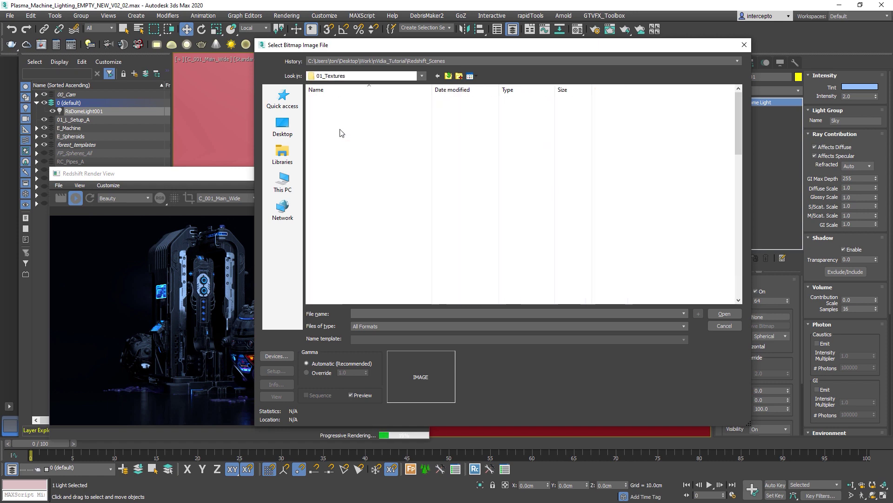
{"action": "left_click", "coordinate": [328, 152]}
{"action": "double_click", "coordinate": [328, 152]}
Preview candidate HDR images in the 01_Hdri folder, from building_probe through fischerbrau to FJ BH unten
{"action": "left_click", "coordinate": [346, 172]}
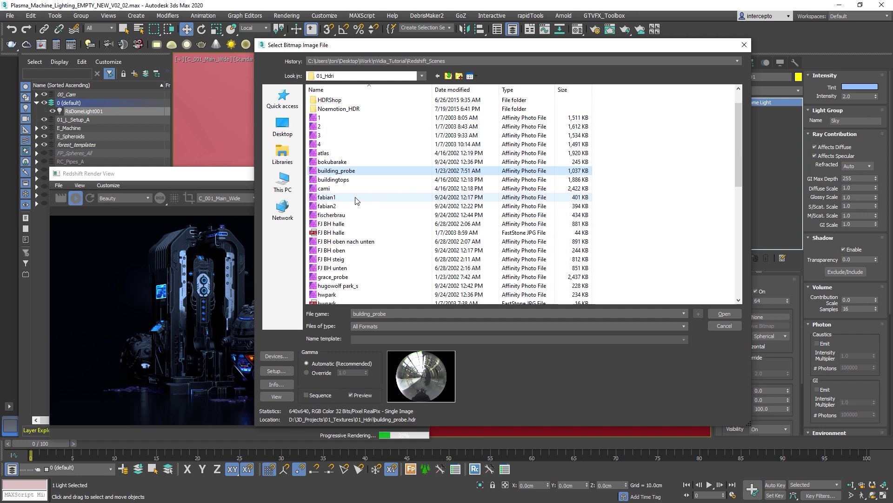
{"action": "left_click", "coordinate": [345, 197]}
{"action": "left_click", "coordinate": [337, 180]}
{"action": "left_click", "coordinate": [341, 214]}
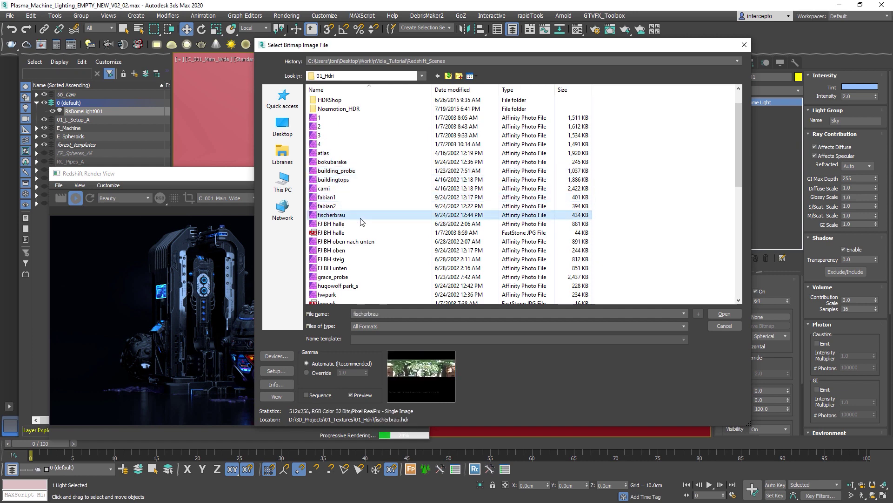
{"action": "scroll", "coordinate": [342, 212], "scroll_direction": "down", "scroll_amount": 1}
{"action": "left_click", "coordinate": [341, 196]}
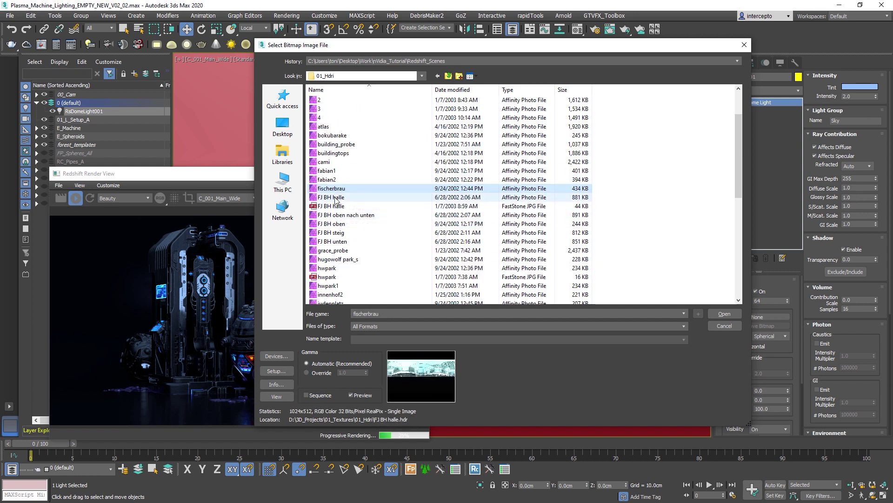
{"action": "left_click", "coordinate": [341, 224]}
{"action": "left_click", "coordinate": [341, 232]}
{"action": "left_click", "coordinate": [340, 250]}
{"action": "left_click", "coordinate": [341, 242]}
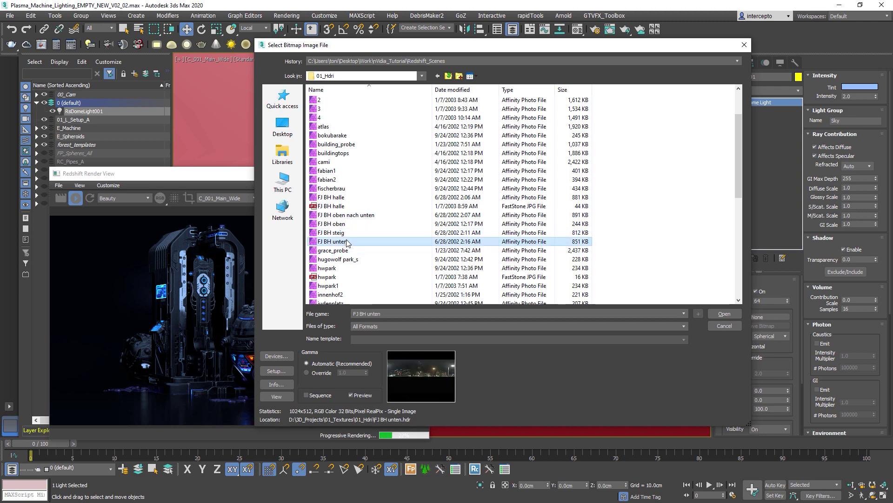
Load FJ BH steig.hdr as the dome light's bitmap, accepting the HDRI load settings with Real Pixels (32 bpp) storage
{"action": "left_click", "coordinate": [341, 232]}
{"action": "scroll", "coordinate": [341, 232], "scroll_direction": "down", "scroll_amount": 1}
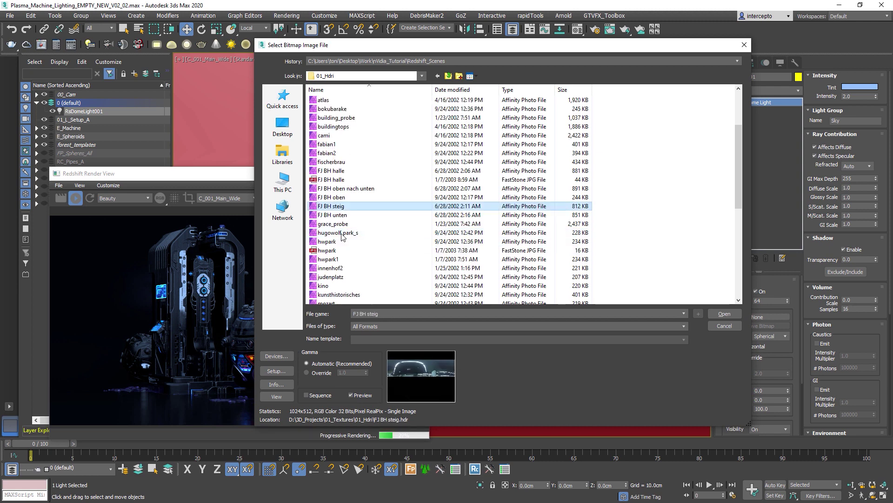
{"action": "double_click", "coordinate": [334, 206]}
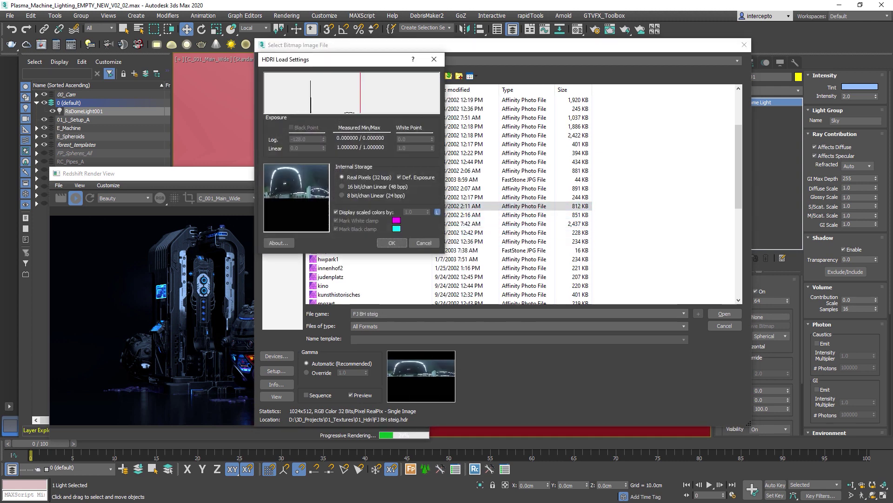
{"action": "left_click", "coordinate": [397, 246]}
{"action": "left_click", "coordinate": [390, 242]}
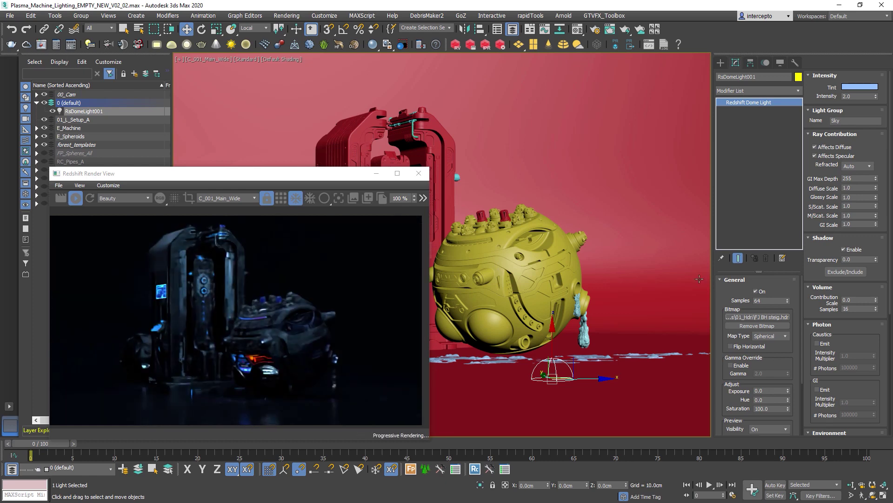
{"action": "left_click", "coordinate": [766, 340]}
{"action": "left_click", "coordinate": [765, 341]}
{"action": "left_click", "coordinate": [757, 317]}
{"action": "left_click", "coordinate": [721, 325]}
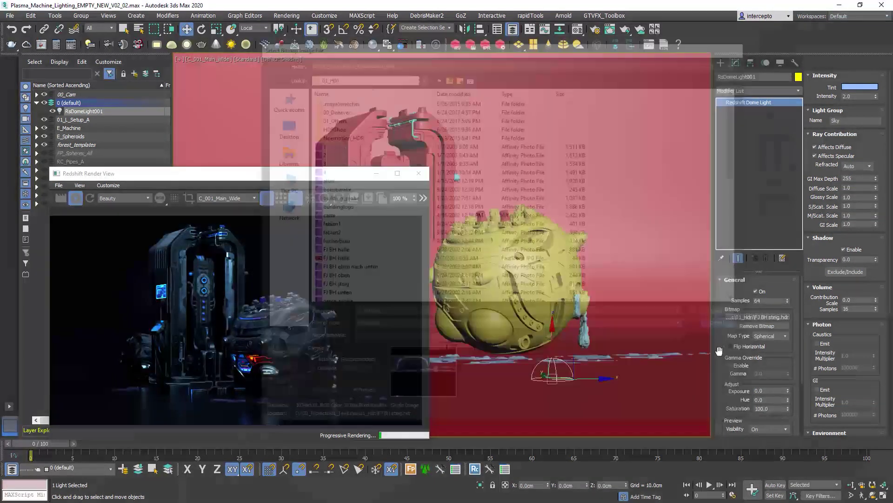
Rotate the dome light around Z in several turns to about 124 degrees, checking the sphere's reflections in the render
{"action": "key", "text": "e"}
{"action": "left_click_drag", "start_coordinate": [565, 380], "coordinate": [531, 386]}
{"action": "scroll", "coordinate": [283, 374], "scroll_direction": "up", "scroll_amount": 5}
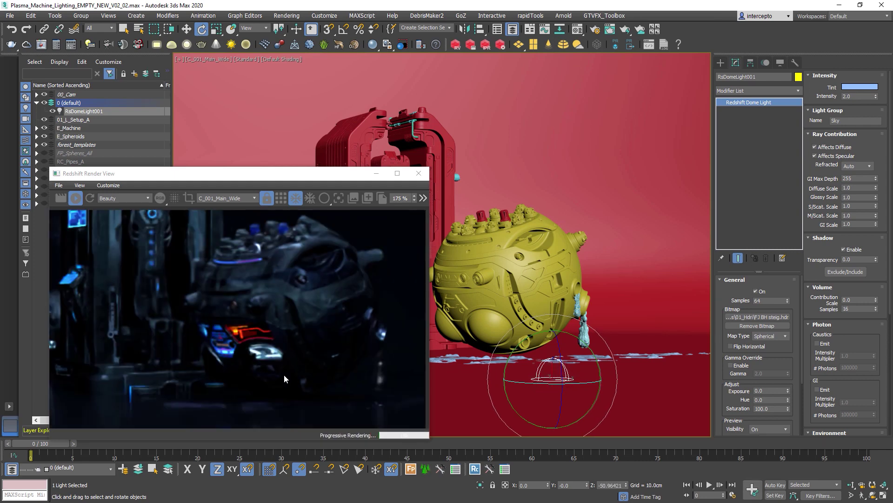
{"action": "left_click_drag", "start_coordinate": [594, 389], "coordinate": [546, 388]}
{"action": "scroll", "coordinate": [264, 332], "scroll_direction": "down", "scroll_amount": 5}
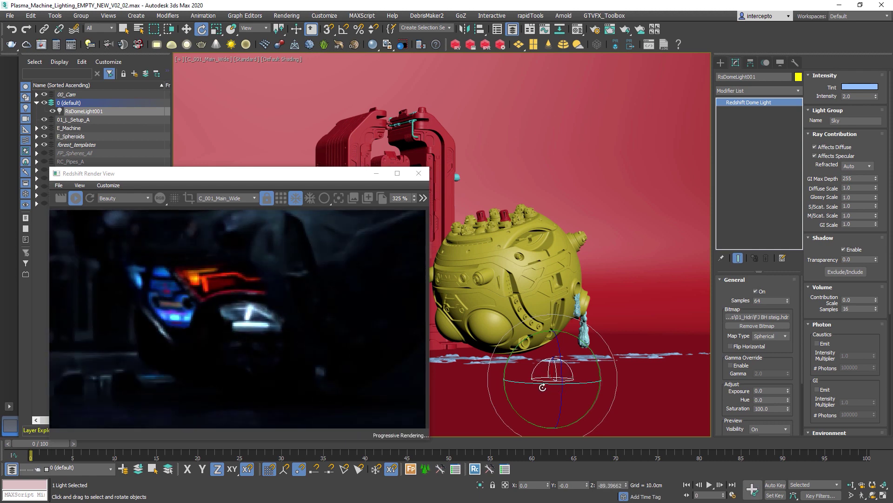
{"action": "scroll", "coordinate": [263, 331], "scroll_direction": "down", "scroll_amount": 1}
{"action": "left_click_drag", "start_coordinate": [568, 387], "coordinate": [503, 382]}
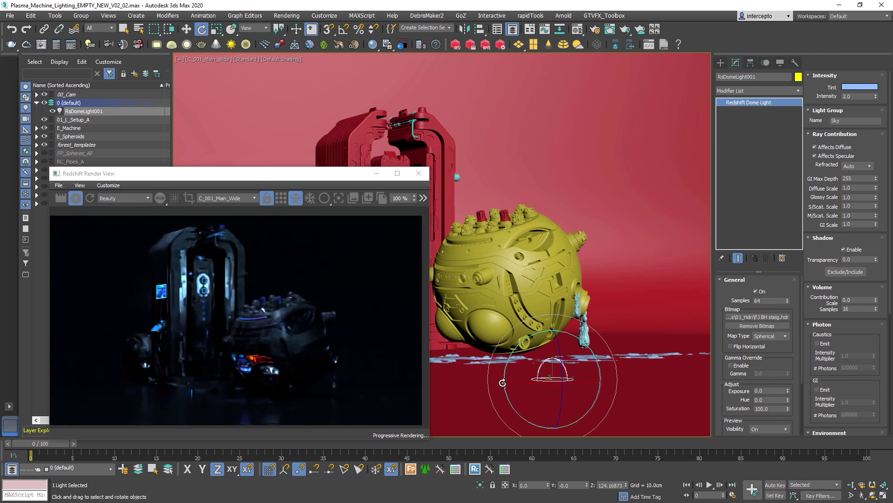
{"action": "key", "text": "w"}
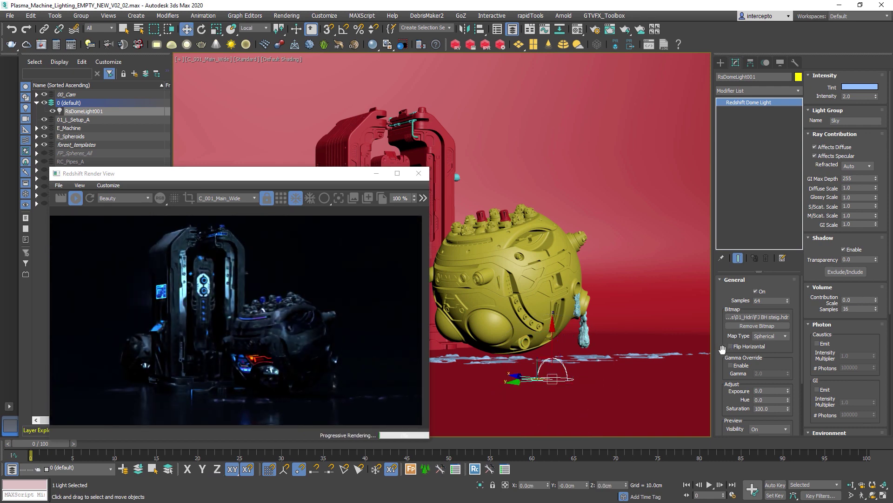
Enable the dome light's gamma override and set its gamma to 1.0
{"action": "scroll", "coordinate": [759, 293], "scroll_direction": "down", "scroll_amount": 3}
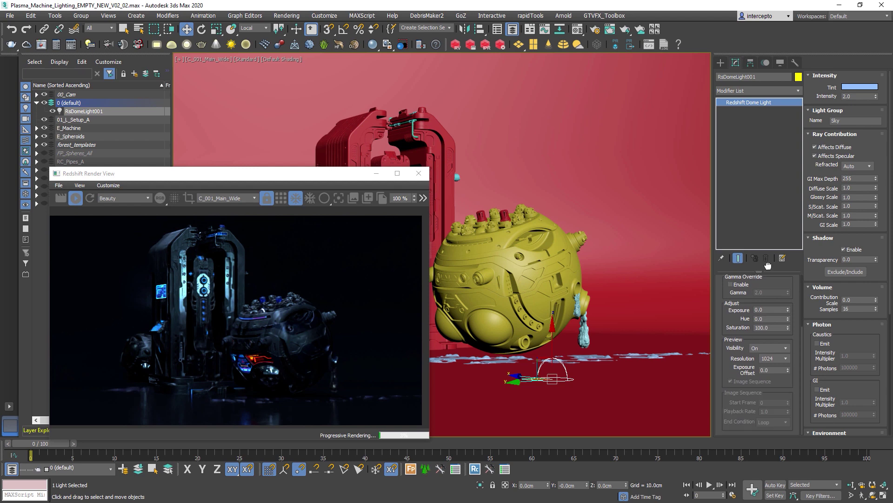
{"action": "left_click", "coordinate": [730, 298]}
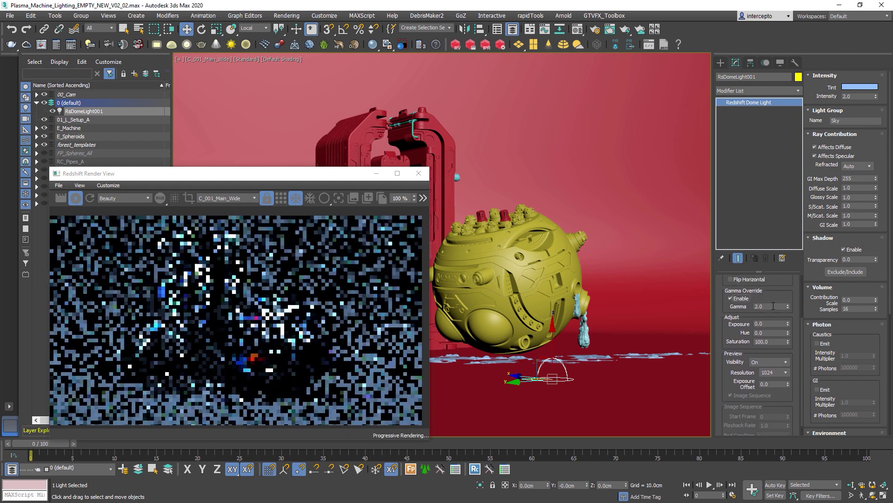
{"action": "double_click", "coordinate": [760, 306]}
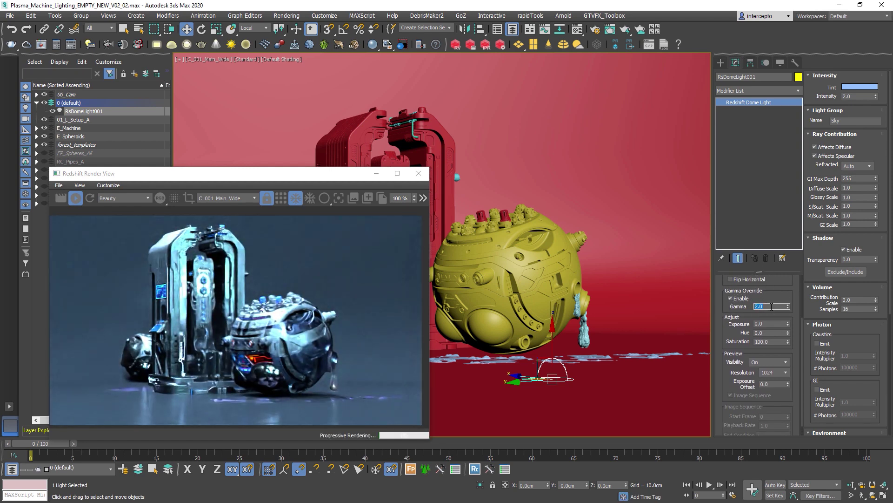
{"action": "type", "text": "1"}
{"action": "key", "text": "Return"}
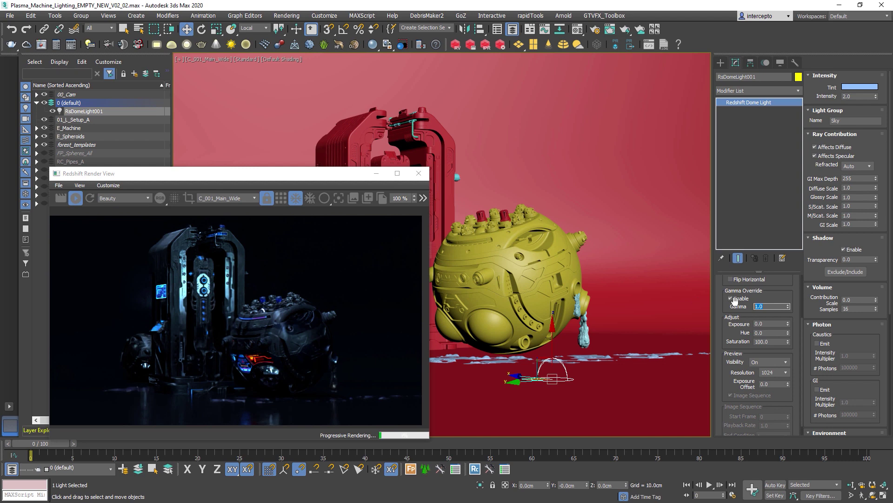
Try gamma override values of 0.6, 1.5, 2.0 and 3.0 on the dome light to compare the render
{"action": "type", "text": ".6"}
{"action": "key", "text": "Return"}
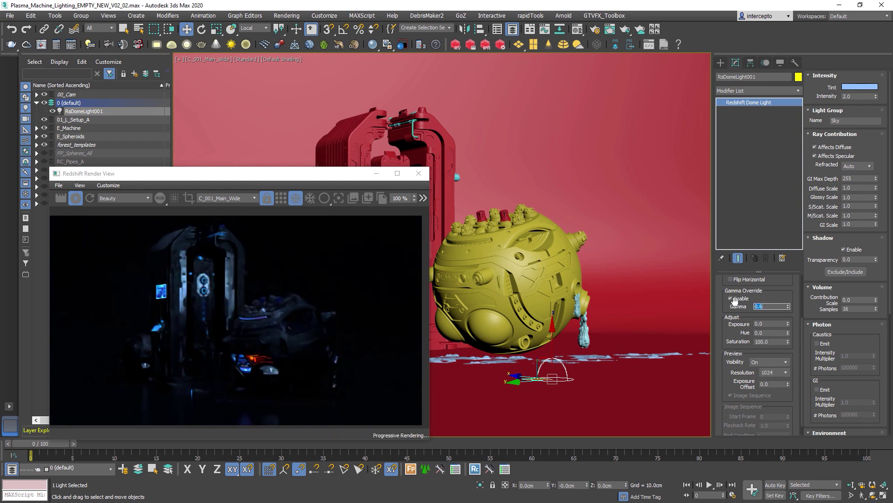
{"action": "type", "text": "1"}
{"action": "key", "text": "Return"}
{"action": "type", "text": ".5"}
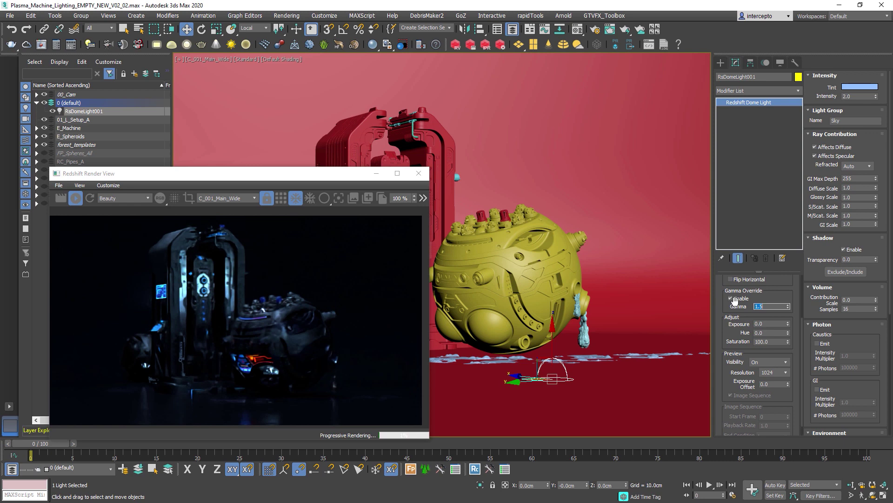
{"action": "key", "text": "Return"}
{"action": "type", "text": "2"}
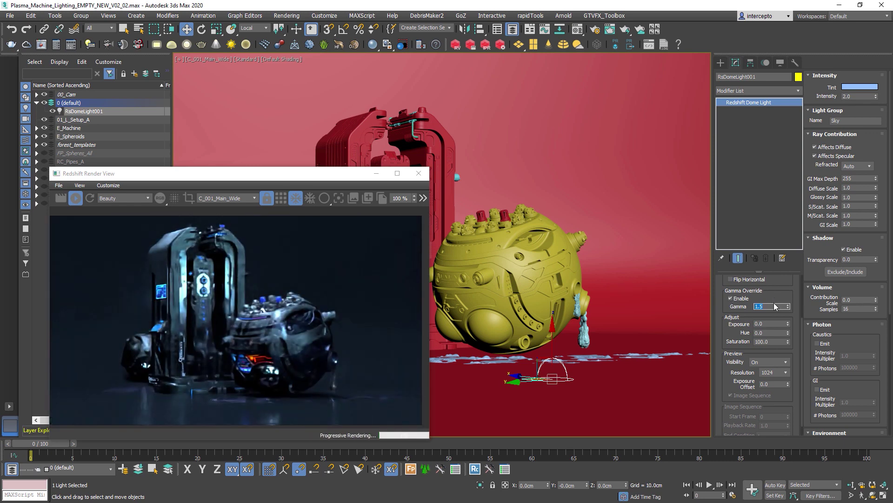
{"action": "key", "text": "Return"}
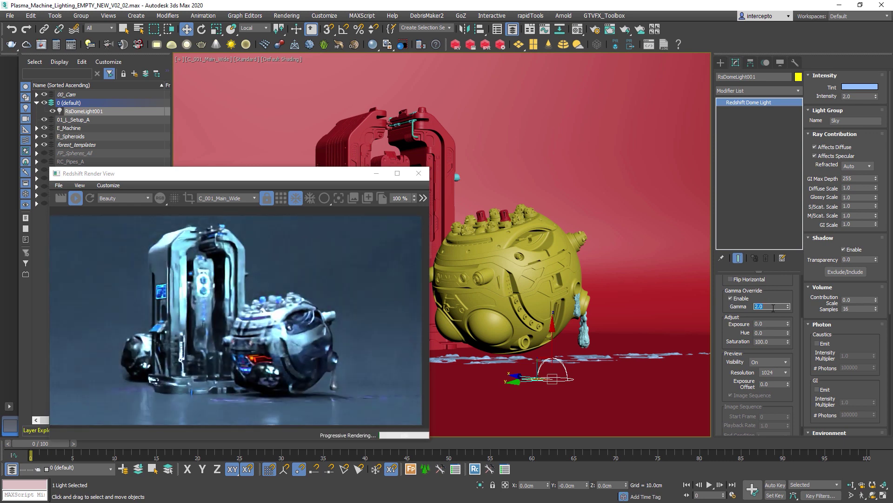
{"action": "type", "text": "3"}
{"action": "key", "text": "Return"}
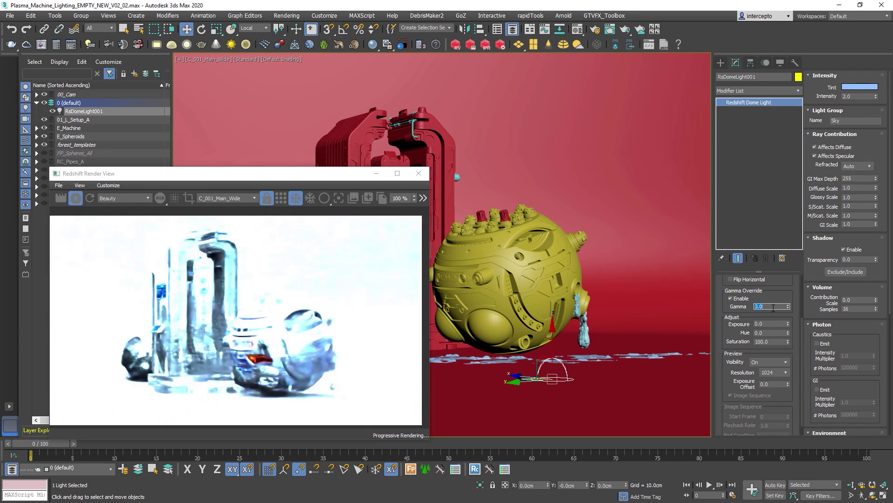
Compare a gamma of 1.0 once more and set the dome light's gamma override to 2.0
{"action": "type", "text": "1"}
{"action": "key", "text": "Return"}
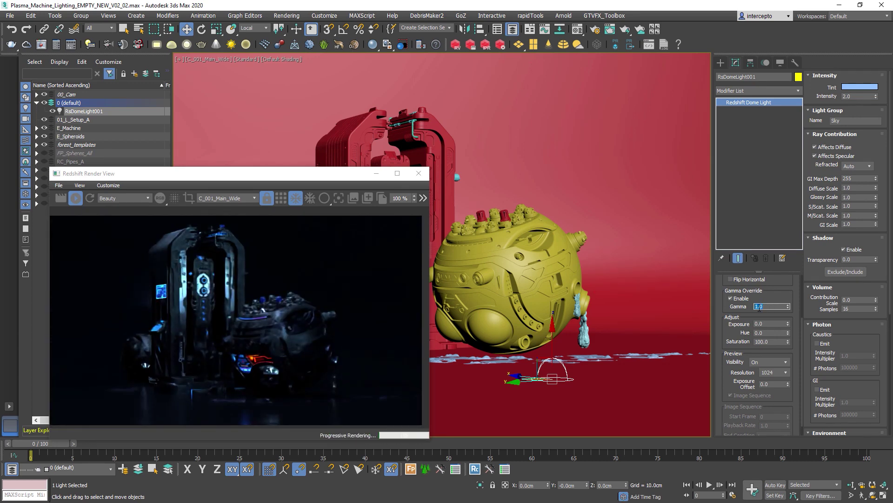
{"action": "type", "text": "2"}
{"action": "key", "text": "Return"}
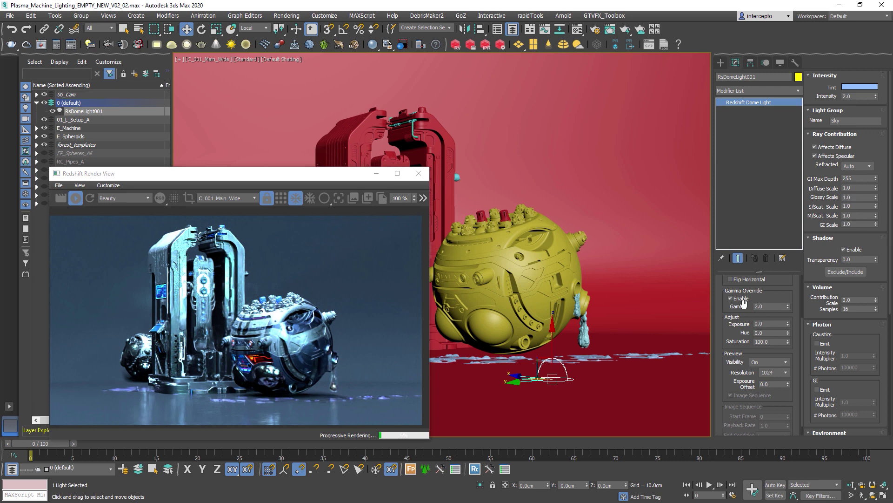
Test dome light intensities of 0.1, 0.05 and 0.01, and return the intensity to 0.1
{"action": "left_click", "coordinate": [859, 95]}
{"action": "type", "text": ".1"}
{"action": "key", "text": "Return"}
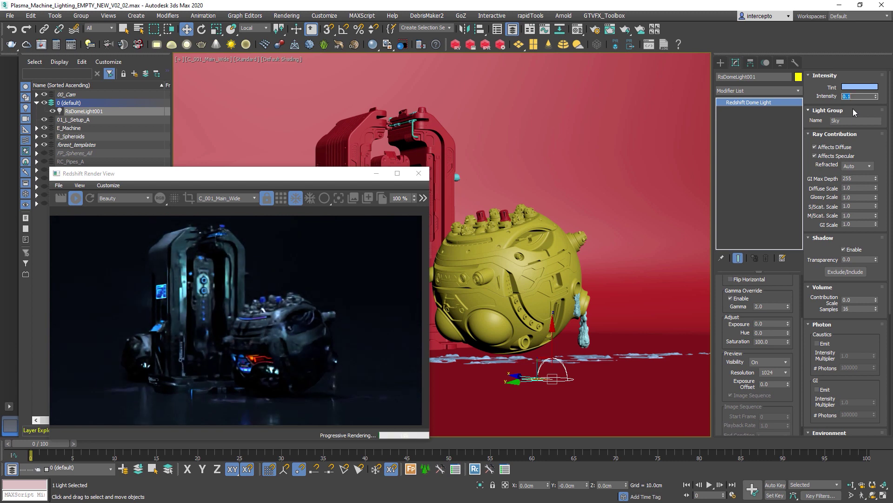
{"action": "type", "text": ".05"}
{"action": "key", "text": "Return"}
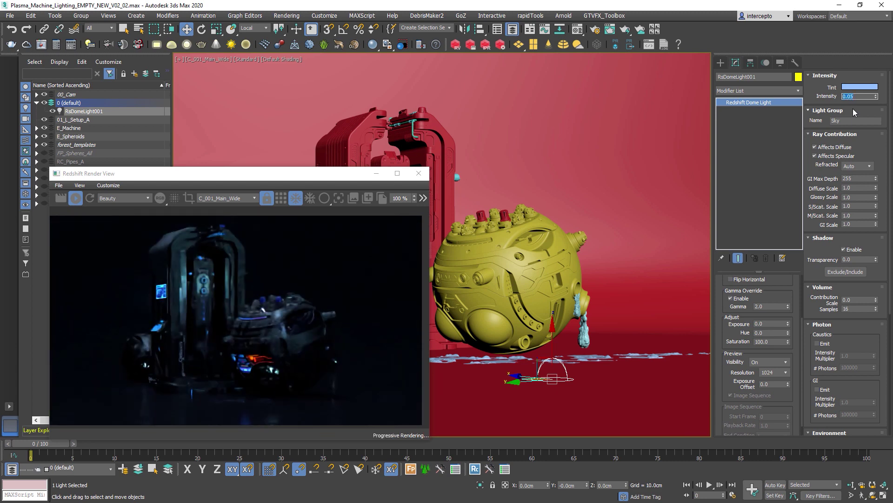
{"action": "type", "text": "0"}
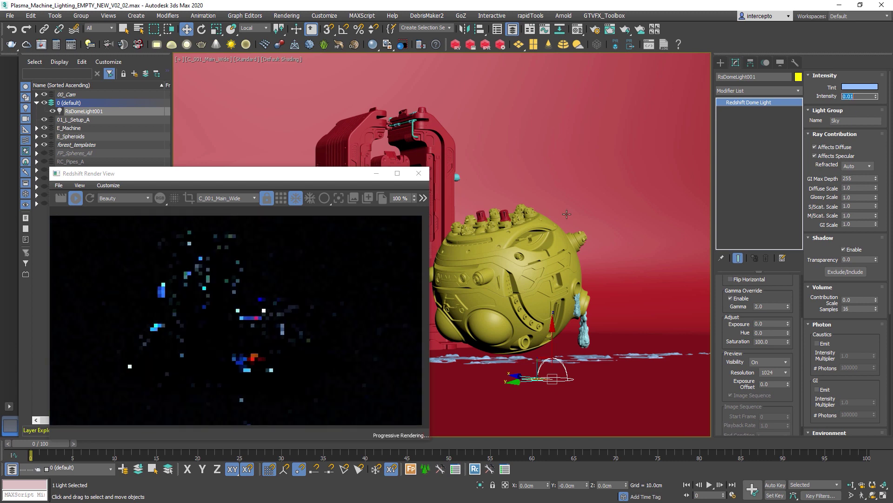
{"action": "type", "text": ".1"}
{"action": "key", "text": "Return"}
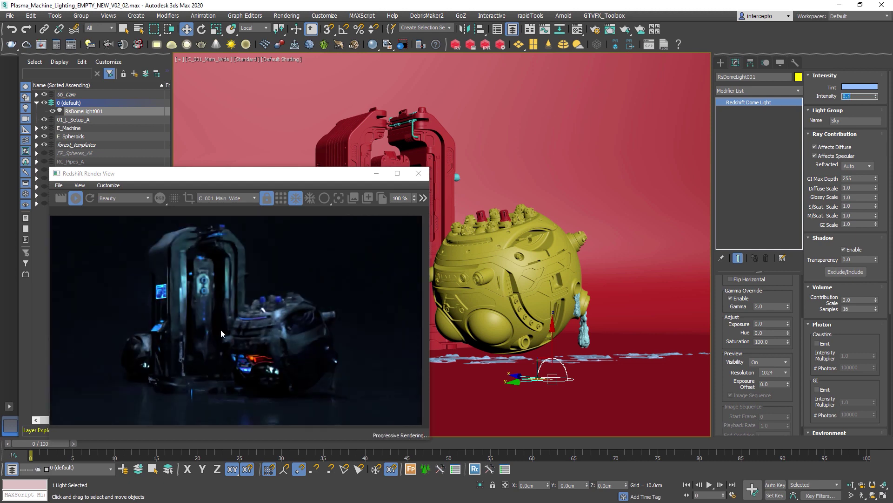
Rotate the dome light to about 105 degrees around Z and inspect the reflections on the machine and sphere in the render
{"action": "key", "text": "e"}
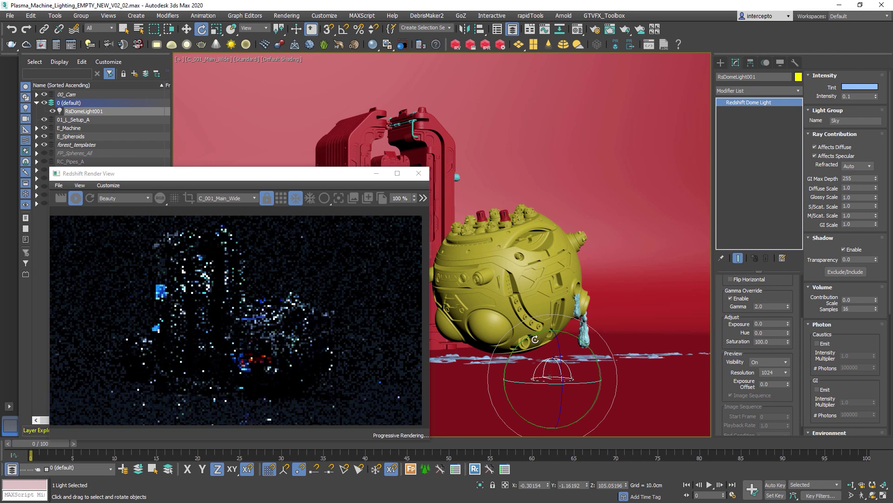
{"action": "key", "text": "w"}
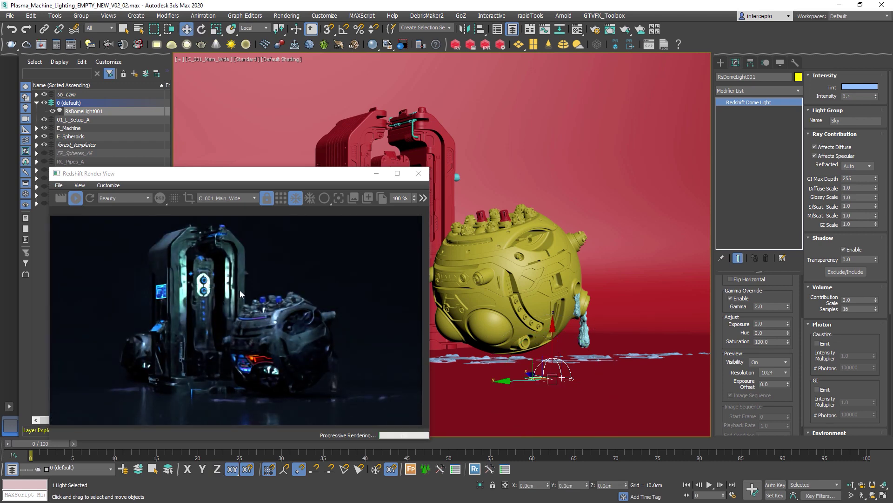
{"action": "scroll", "coordinate": [227, 293], "scroll_direction": "up", "scroll_amount": 3}
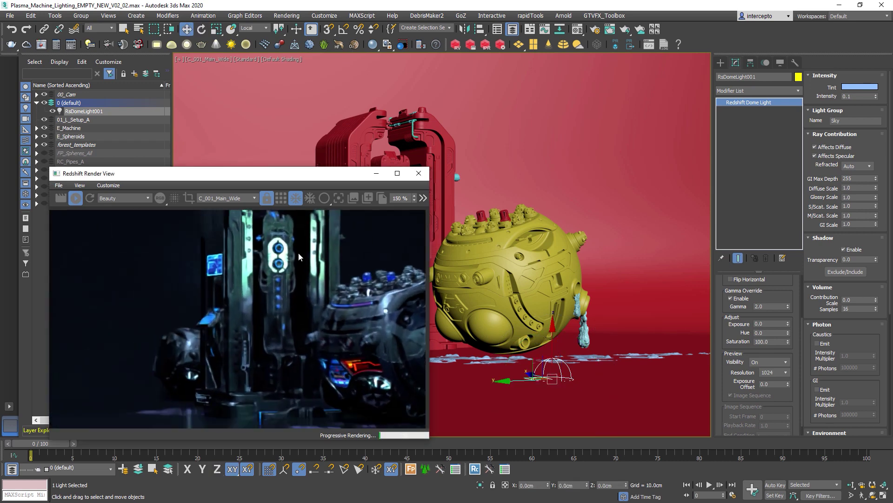
{"action": "left_click_drag", "start_coordinate": [124, 253], "coordinate": [138, 312]}
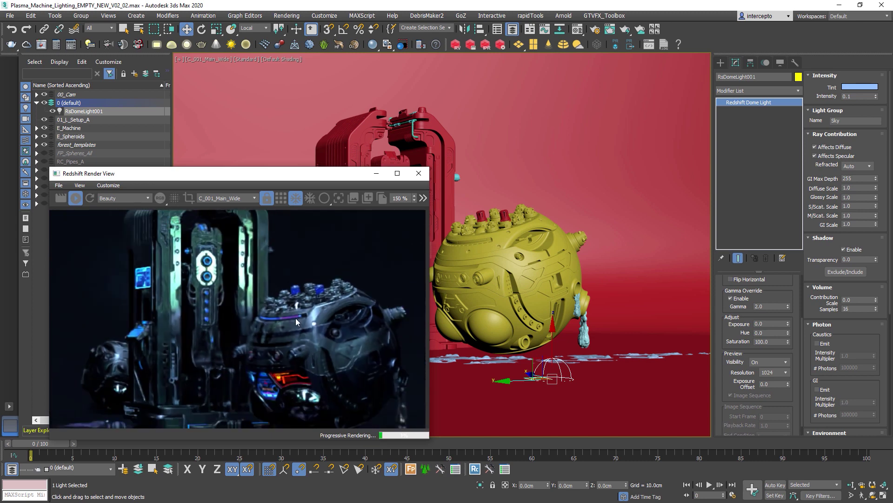
{"action": "scroll", "coordinate": [295, 317], "scroll_direction": "up", "scroll_amount": 3}
{"action": "left_click_drag", "start_coordinate": [309, 349], "coordinate": [267, 349]}
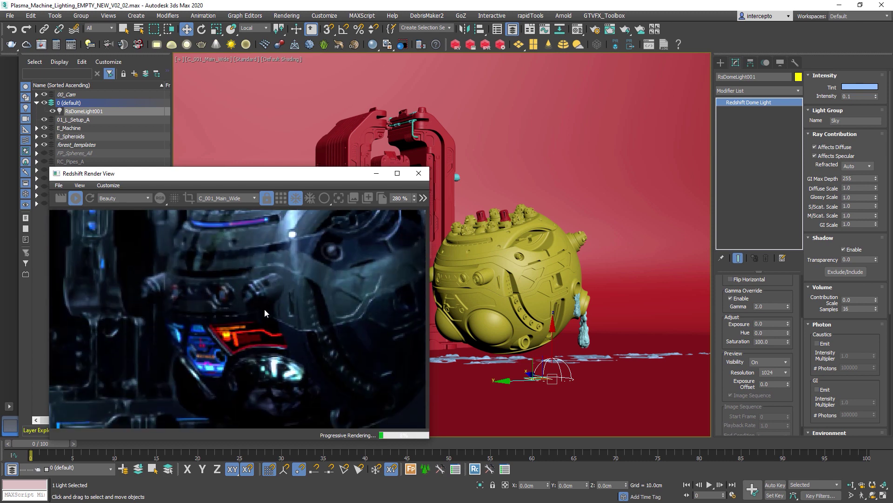
{"action": "scroll", "coordinate": [264, 308], "scroll_direction": "down", "scroll_amount": 5}
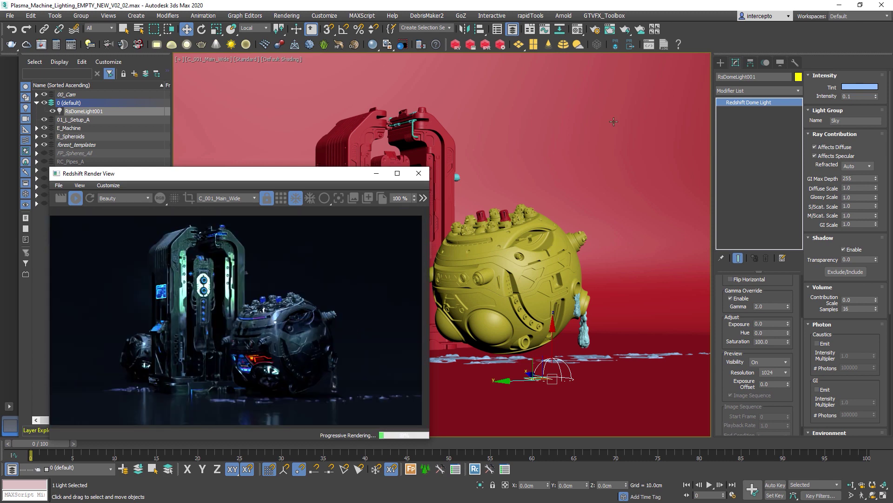
Set the dome light's intensity to 0.05
{"action": "double_click", "coordinate": [860, 96]}
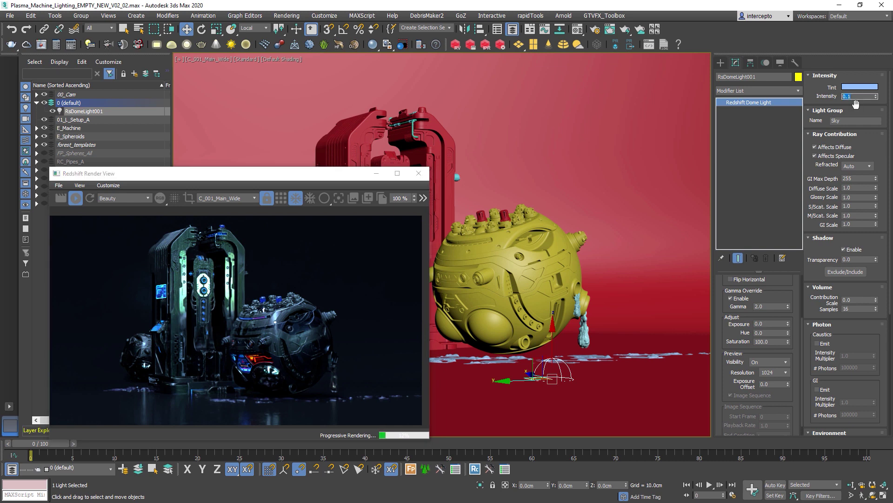
{"action": "key", "text": "Return"}
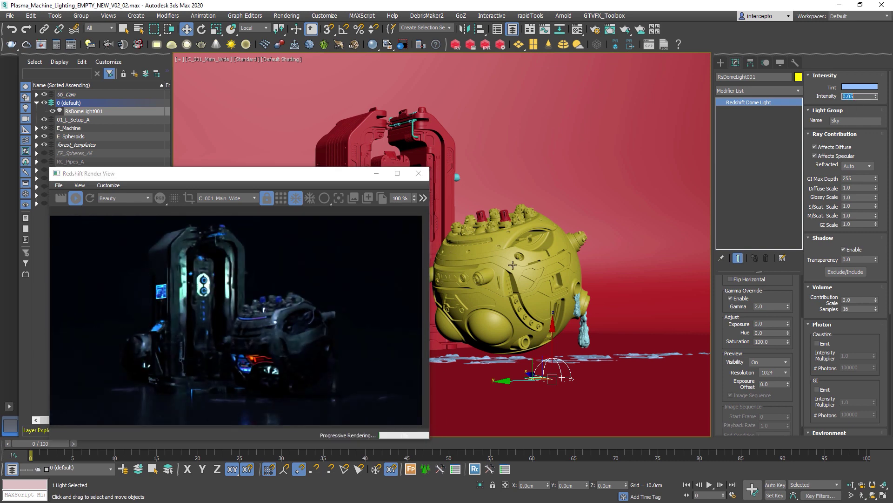
{"action": "left_click", "coordinate": [513, 265]}
{"action": "key", "text": "ctrl+d"}
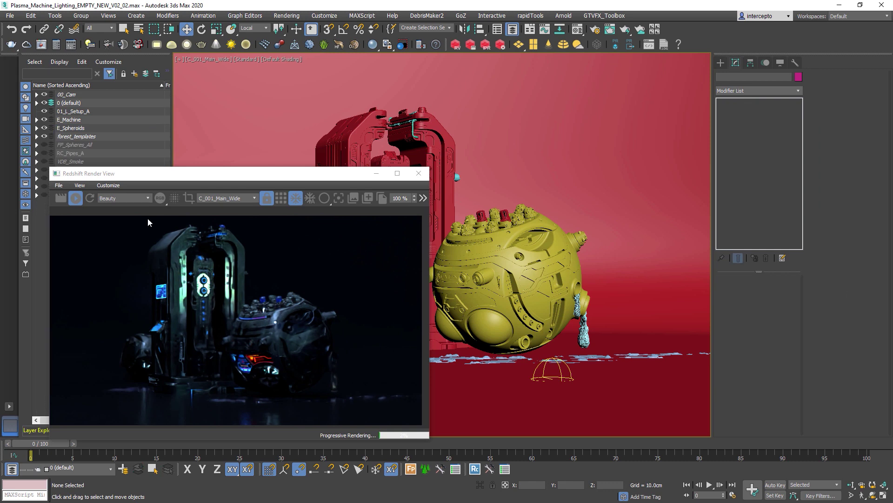
{"action": "left_click", "coordinate": [175, 201]}
{"action": "left_click", "coordinate": [174, 202]}
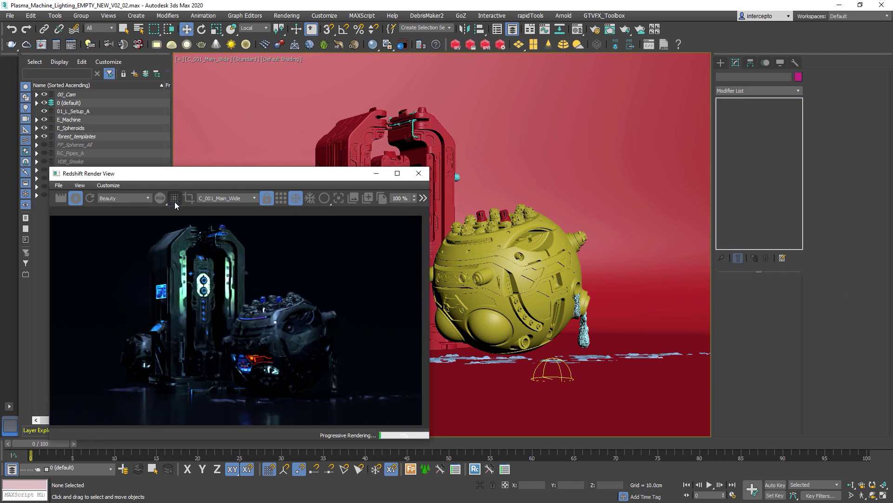
{"action": "left_click", "coordinate": [655, 280]}
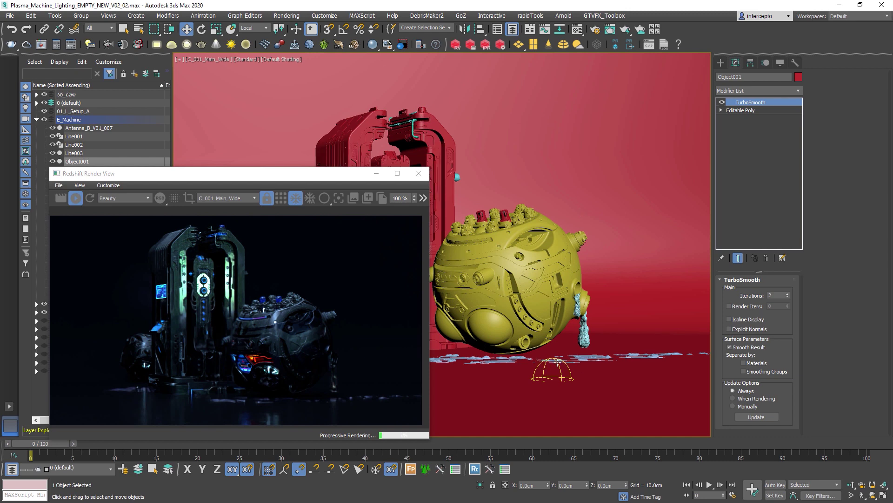
Make two independent copies of the dome light, spaced out in a row beside the original
{"action": "left_click", "coordinate": [558, 361]}
{"action": "mouse_move", "coordinate": [507, 385]}
{"action": "left_mouse_down"}
{"action": "mouse_move", "coordinate": [441, 390]}
{"action": "mouse_move", "coordinate": [499, 376]}
{"action": "left_mouse_up"}
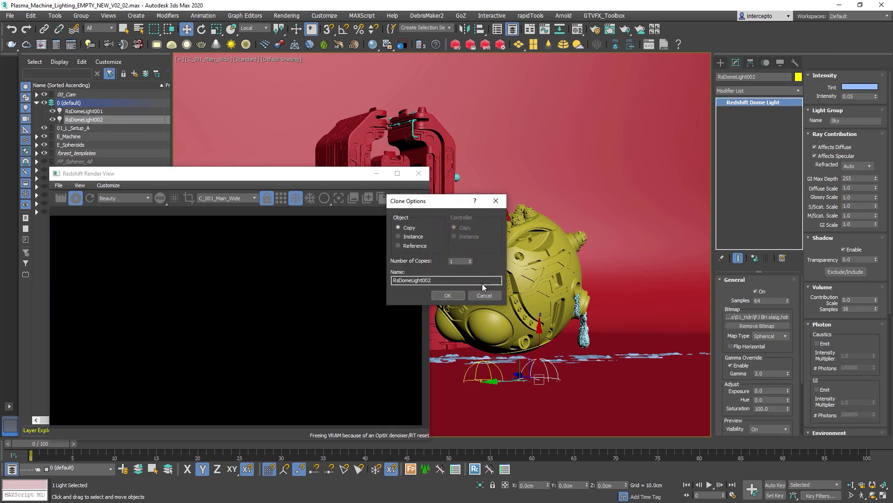
{"action": "left_click", "coordinate": [470, 261]}
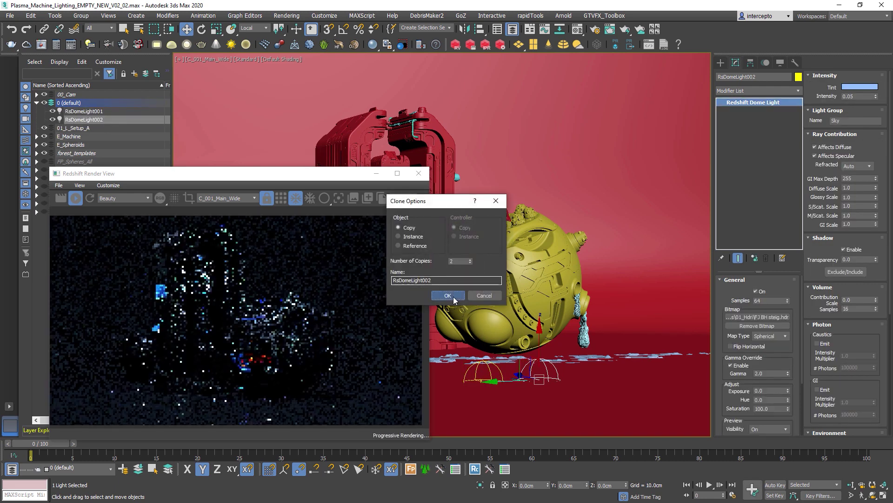
{"action": "left_click", "coordinate": [451, 296]}
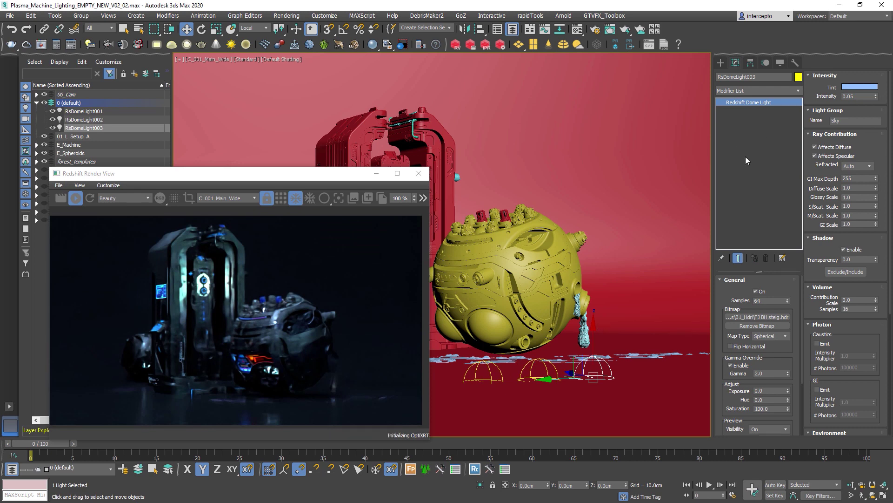
Switch off all three dome lights one after another, leaving only the machine's emissive parts lit
{"action": "left_click", "coordinate": [492, 366]}
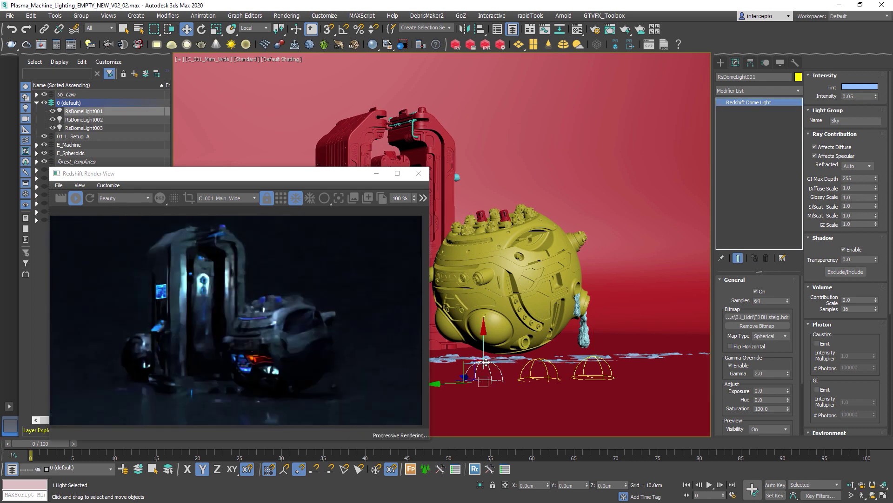
{"action": "left_click", "coordinate": [757, 291]}
{"action": "left_click", "coordinate": [542, 360]}
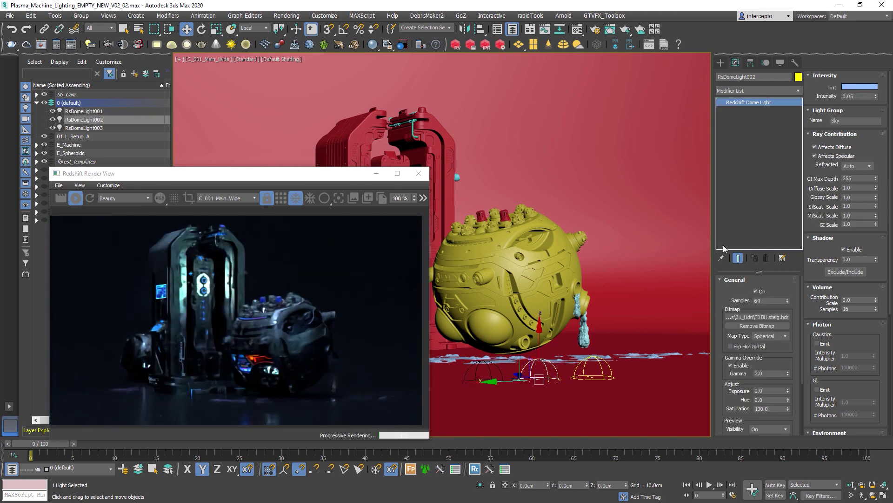
{"action": "left_click", "coordinate": [757, 291]}
{"action": "left_click", "coordinate": [598, 358]}
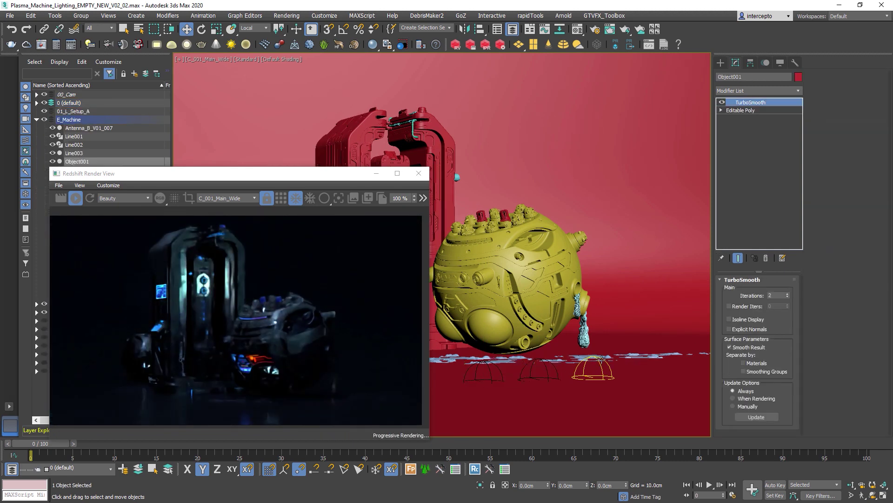
{"action": "left_click", "coordinate": [598, 359]}
{"action": "left_click", "coordinate": [758, 290]}
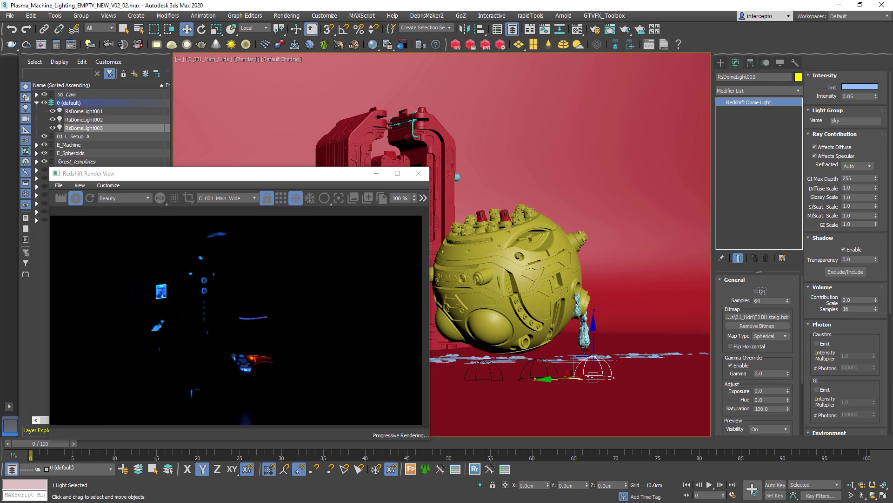
Switch RsDomeLight002 back on and load innenhof2.hdr as its bitmap
{"action": "left_click", "coordinate": [540, 367]}
{"action": "left_click", "coordinate": [756, 291]}
{"action": "left_click", "coordinate": [768, 317]}
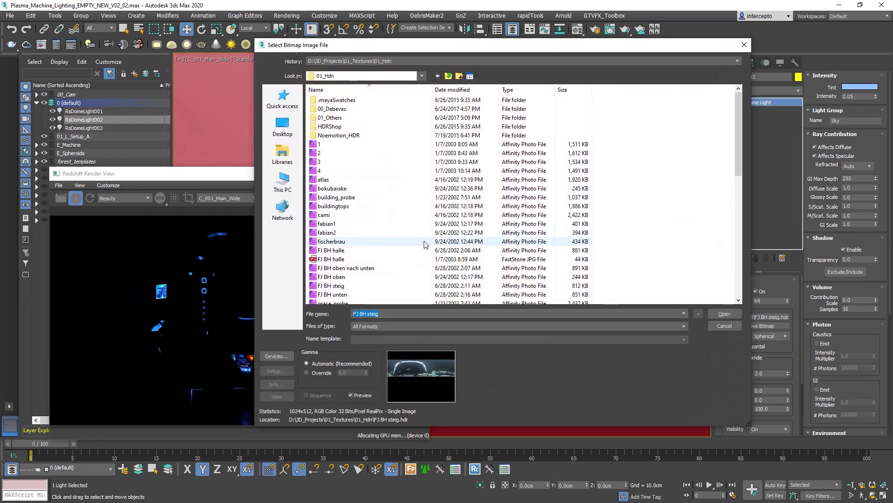
{"action": "scroll", "coordinate": [395, 235], "scroll_direction": "down", "scroll_amount": 5}
{"action": "left_click", "coordinate": [340, 215]}
{"action": "left_click", "coordinate": [350, 225]}
{"action": "double_click", "coordinate": [347, 215]}
{"action": "left_click", "coordinate": [392, 243]}
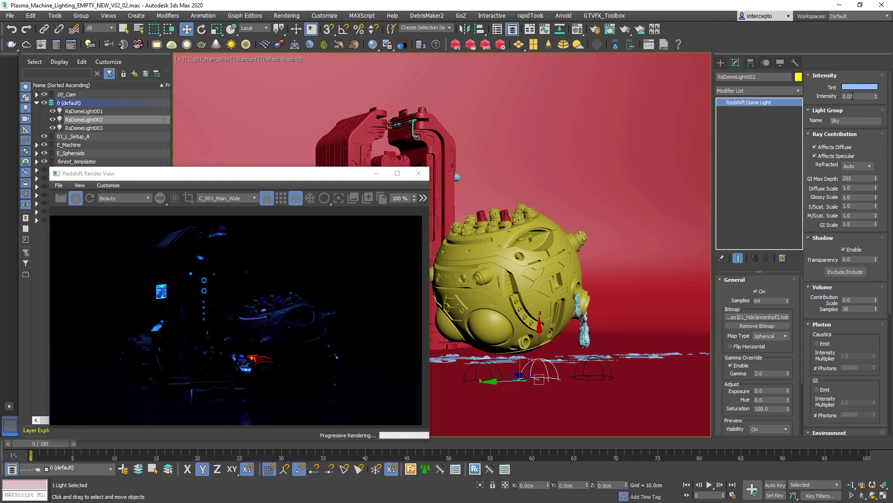
Test intensities of 1 and 2 on RsDomeLight002, and set it to 1.5
{"action": "type", "text": "1"}
{"action": "key", "text": "Return"}
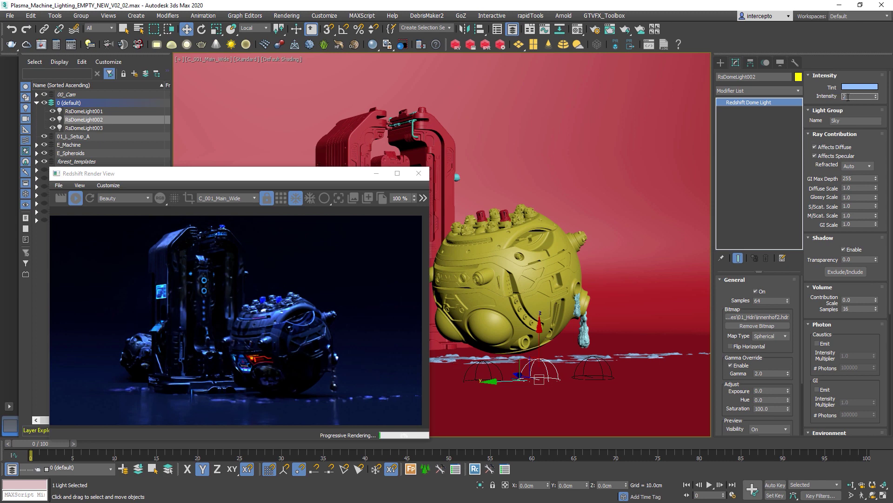
{"action": "type", "text": "2"}
{"action": "key", "text": "Return"}
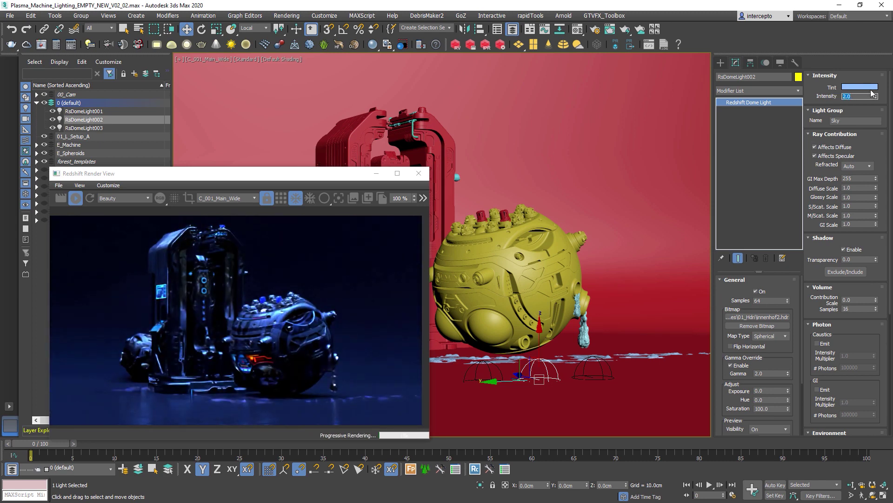
{"action": "type", "text": "1.5"}
{"action": "key", "text": "Return"}
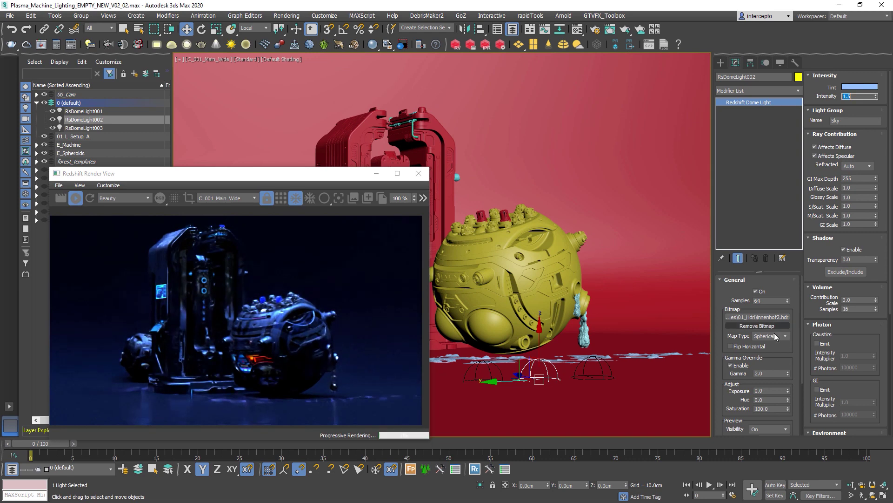
Set RsDomeLight002's gamma override to 1.0
{"action": "double_click", "coordinate": [769, 375]}
{"action": "type", "text": "1"}
{"action": "key", "text": "Return"}
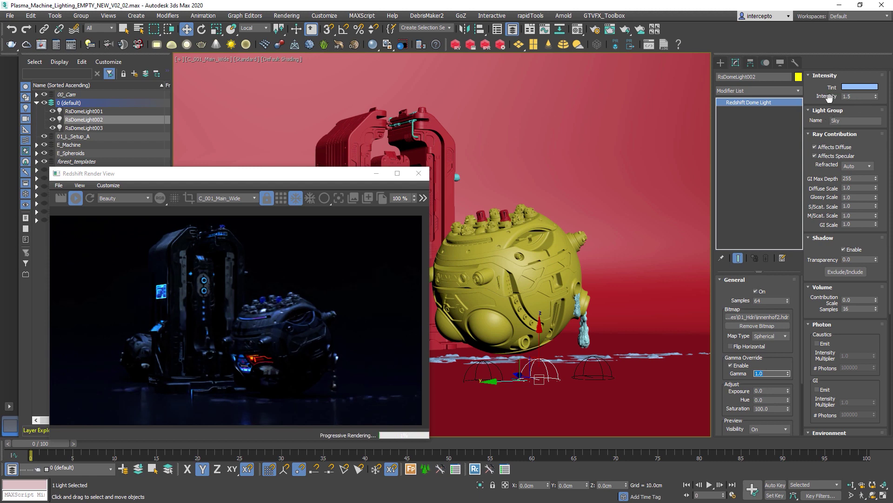
Try intensities of 5 and 10 on RsDomeLight002, and set it to 6
{"action": "double_click", "coordinate": [846, 97]}
{"action": "type", "text": "5"}
{"action": "key", "text": "Return"}
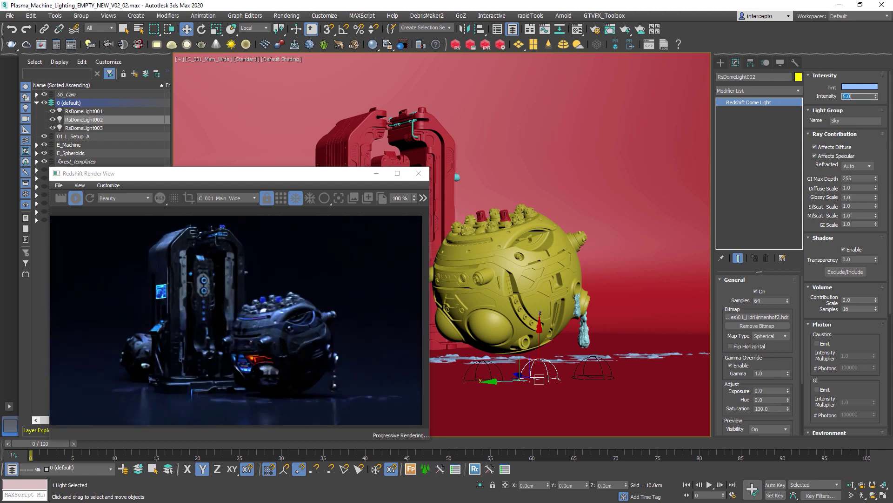
{"action": "key", "text": "Return"}
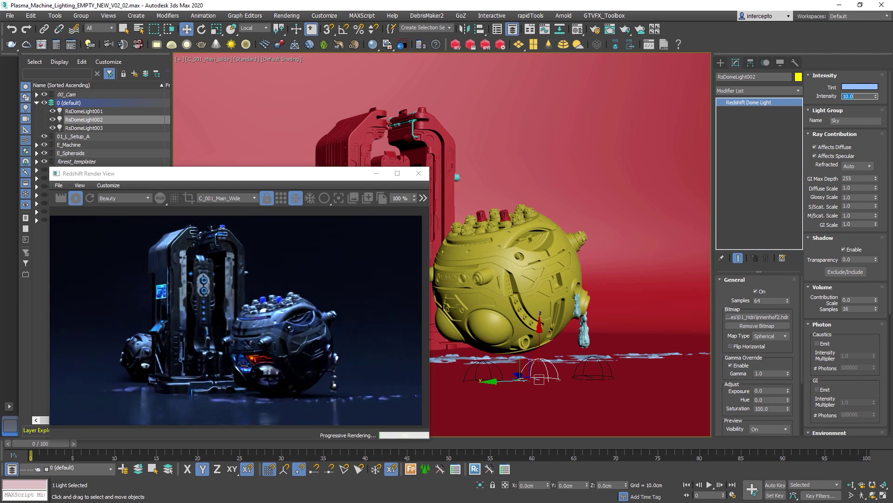
{"action": "key", "text": "Return"}
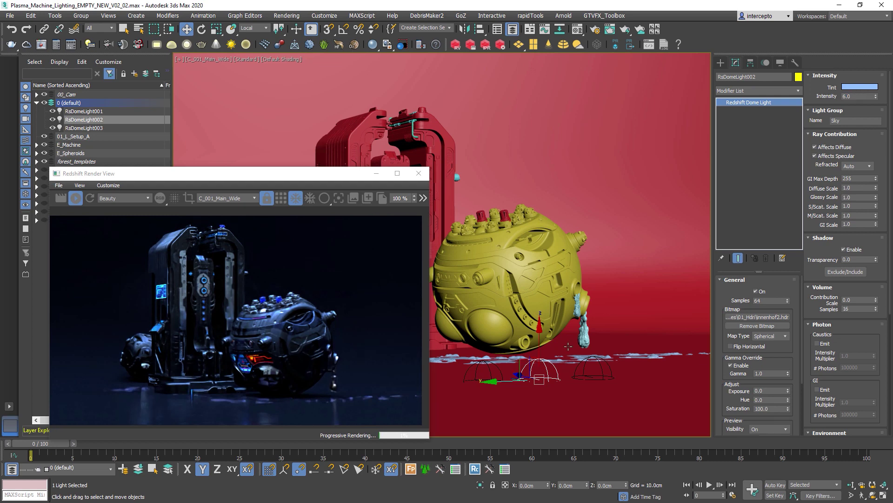
Rotate RsDomeLight002 around its Z axis and inspect the reflections on the machine and sphere up close in the render
{"action": "key", "text": "e"}
{"action": "left_click_drag", "start_coordinate": [557, 382], "coordinate": [470, 385]}
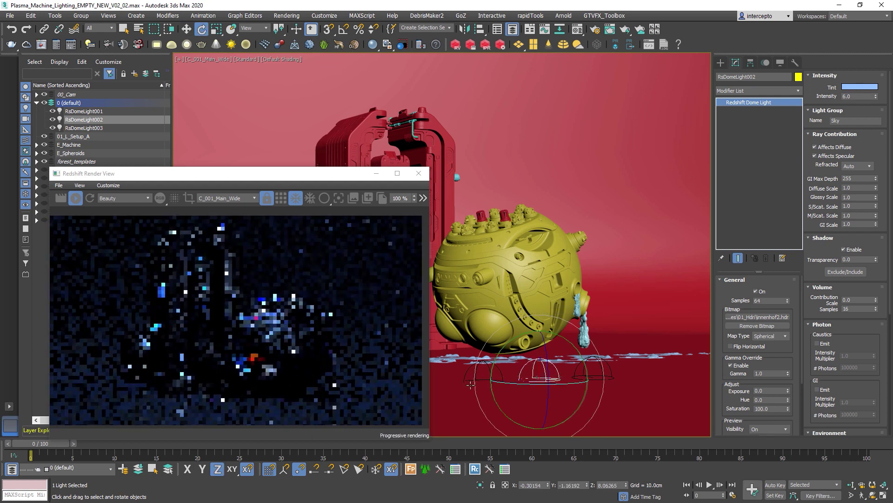
{"action": "left_click_drag", "start_coordinate": [564, 383], "coordinate": [545, 386]}
{"action": "key", "text": "w"}
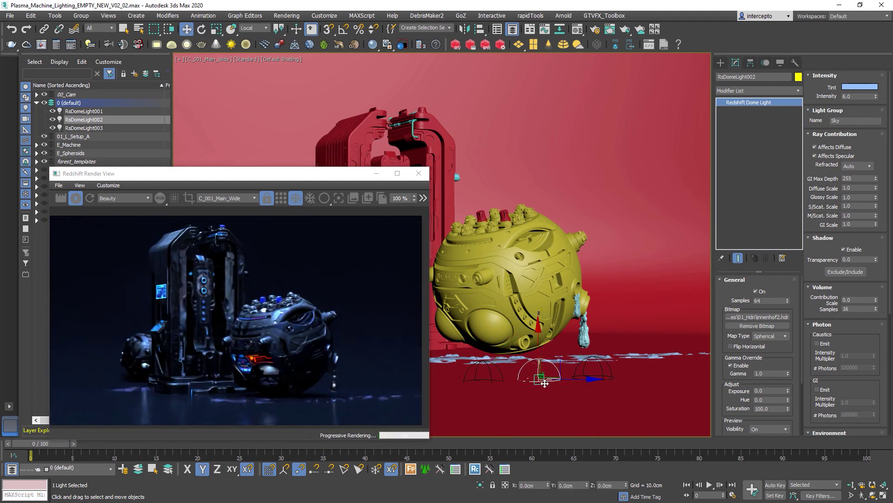
{"action": "scroll", "coordinate": [311, 356], "scroll_direction": "up", "scroll_amount": 5}
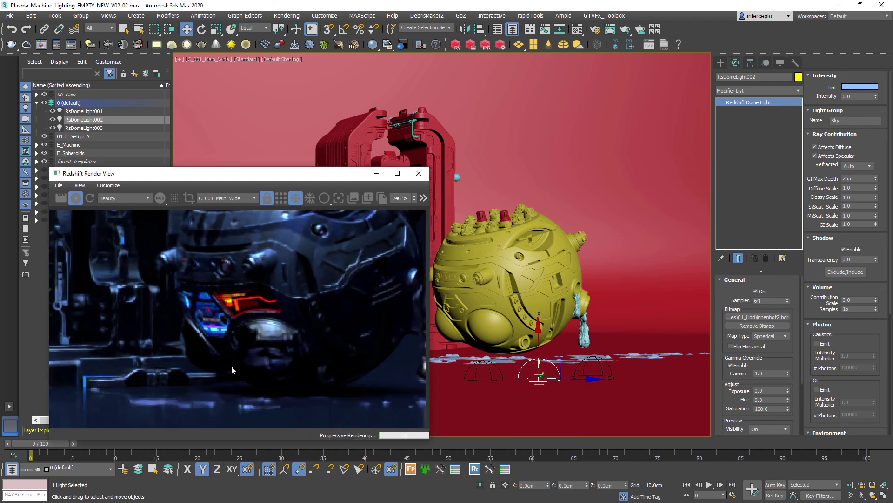
{"action": "middle_click_drag", "start_coordinate": [249, 316], "coordinate": [291, 342]}
{"action": "scroll", "coordinate": [292, 342], "scroll_direction": "down", "scroll_amount": 5}
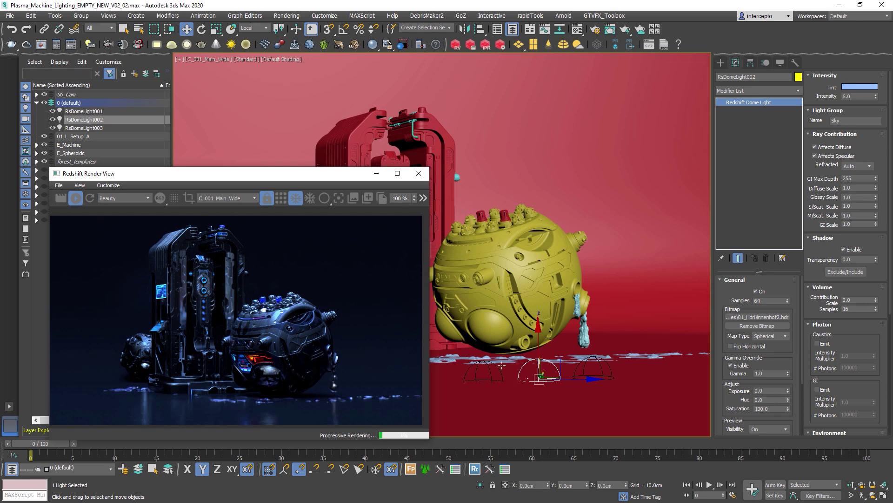
Switch off RsDomeLight002 and switch on RsDomeLight003
{"action": "left_click", "coordinate": [758, 291]}
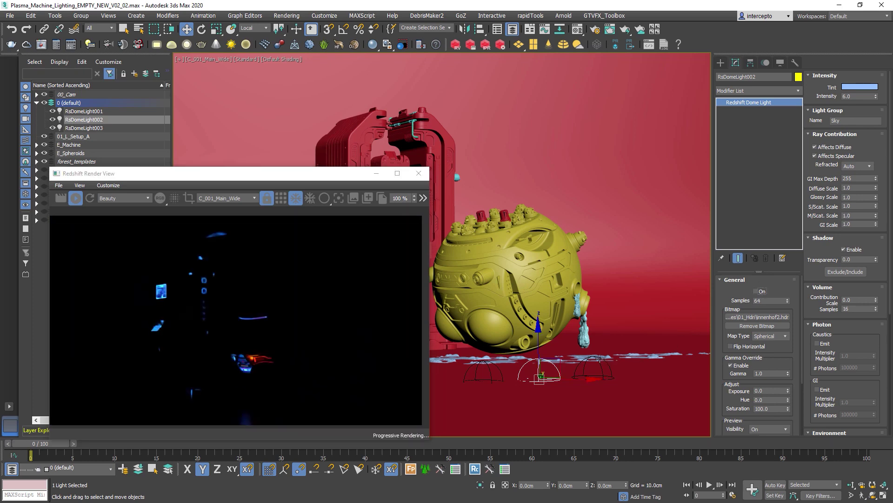
{"action": "left_click", "coordinate": [757, 291]}
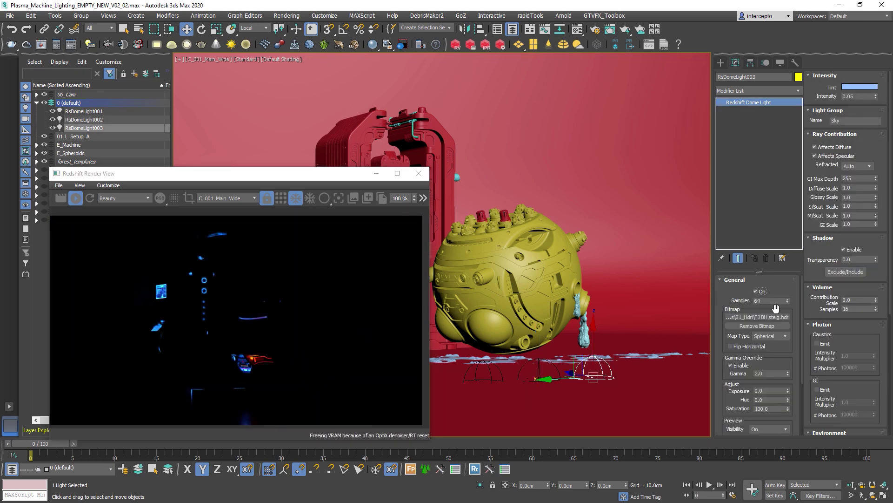
Preview the seigo_m series of HDR images as candidates for RsDomeLight003's bitmap
{"action": "left_click", "coordinate": [762, 318]}
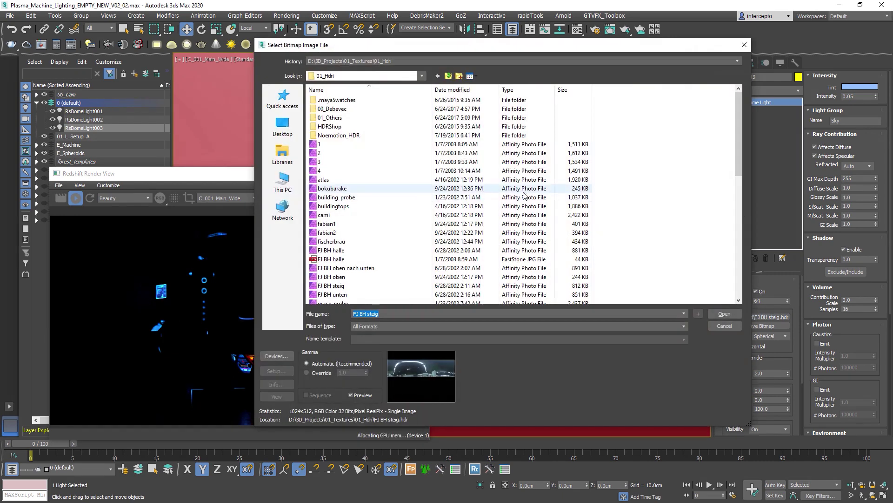
{"action": "scroll", "coordinate": [351, 240], "scroll_direction": "down", "scroll_amount": 10}
{"action": "left_click", "coordinate": [352, 235]}
{"action": "left_click", "coordinate": [348, 215]}
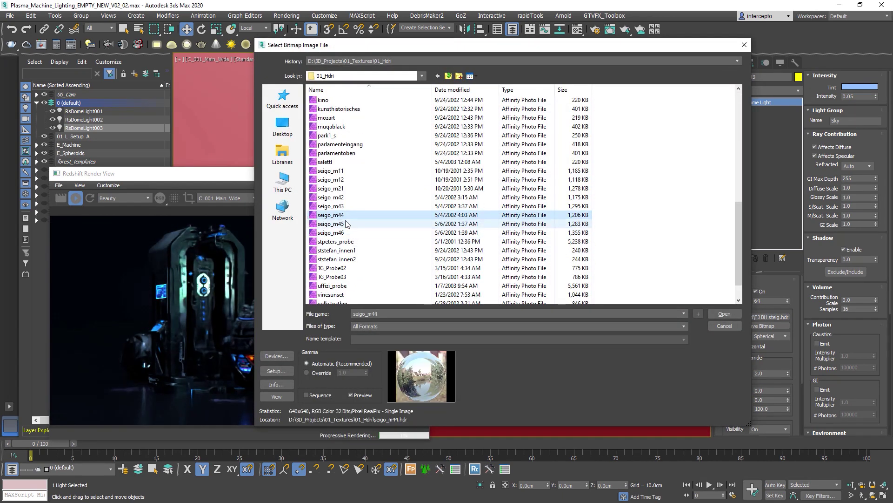
{"action": "left_click", "coordinate": [346, 198]}
{"action": "left_click", "coordinate": [347, 206]}
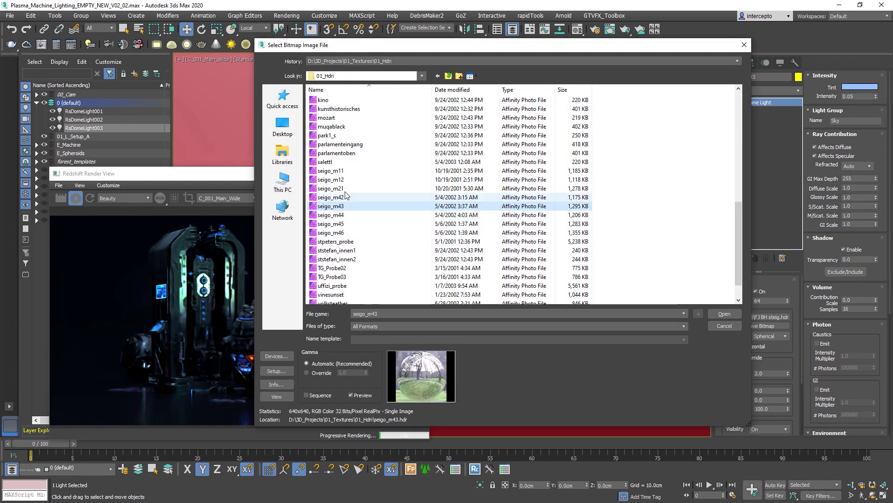
{"action": "left_click", "coordinate": [349, 189]}
{"action": "left_click", "coordinate": [347, 172]}
{"action": "left_click", "coordinate": [347, 180]}
{"action": "left_click", "coordinate": [345, 197]}
{"action": "left_click", "coordinate": [342, 215]}
Load ststefan_innen1.hdr with the default HDRI settings as RsDomeLight003's bitmap and set the light's intensity to 0.6
{"action": "scroll", "coordinate": [340, 215], "scroll_direction": "down", "scroll_amount": 1}
{"action": "left_click", "coordinate": [339, 214]}
{"action": "left_click", "coordinate": [342, 233]}
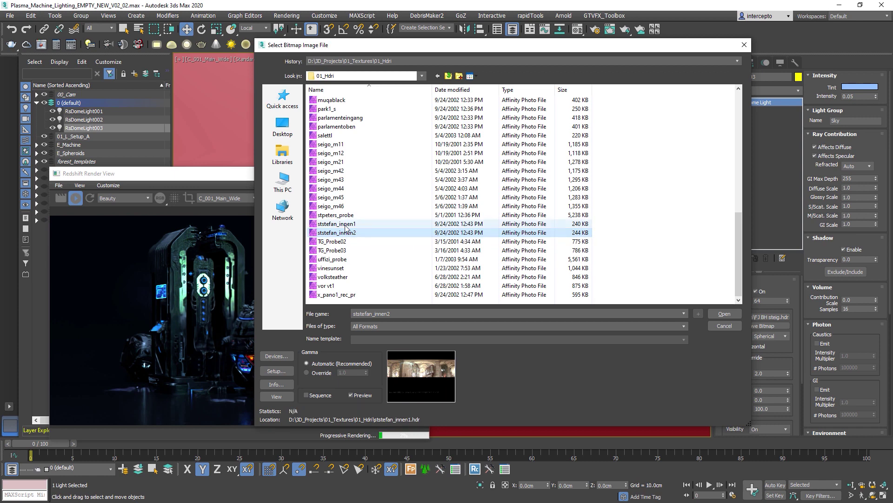
{"action": "left_click", "coordinate": [352, 224]}
{"action": "double_click", "coordinate": [352, 224]}
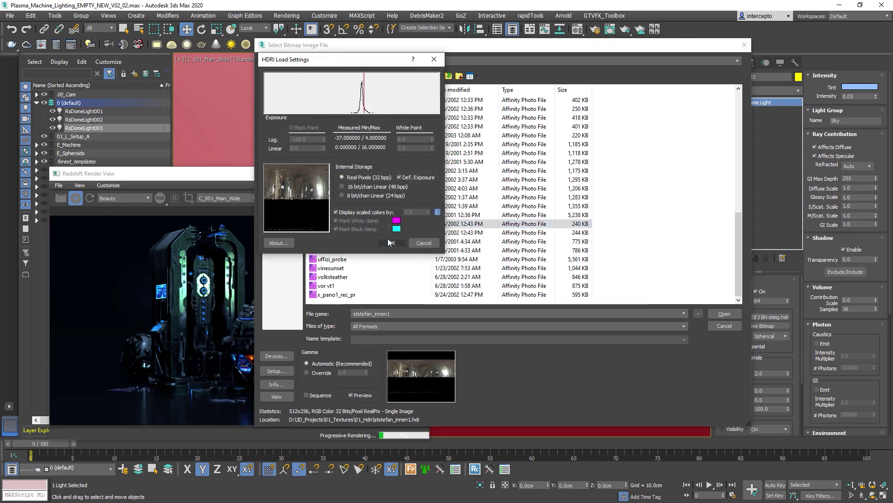
{"action": "left_click", "coordinate": [390, 242]}
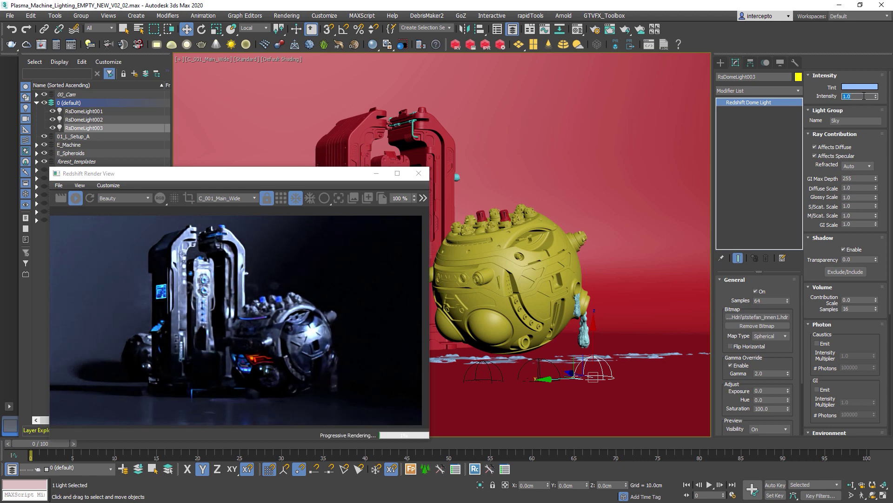
{"action": "type", "text": "0.6"}
{"action": "key", "text": "Return"}
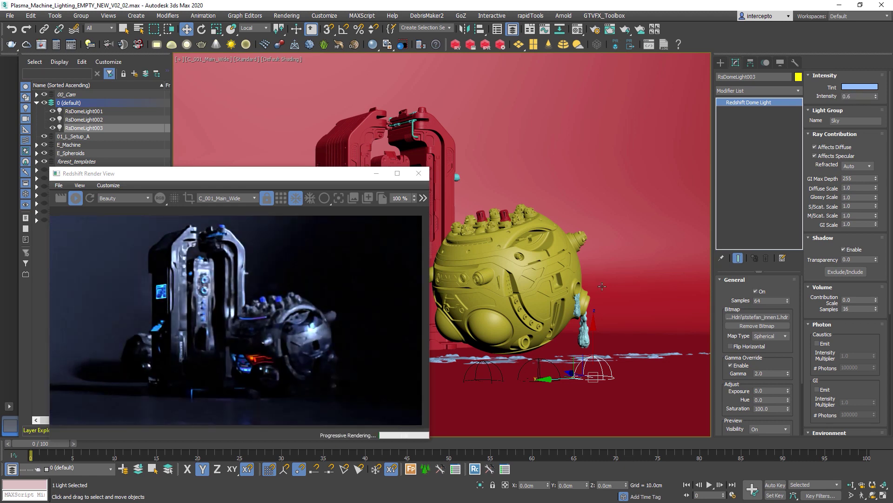
Rotate RsDomeLight003 to about 37 degrees around Z and set its intensity to 0.1
{"action": "key", "text": "e"}
{"action": "mouse_move", "coordinate": [621, 380]}
{"action": "left_mouse_down"}
{"action": "mouse_move", "coordinate": [569, 384]}
{"action": "mouse_move", "coordinate": [619, 379]}
{"action": "left_mouse_up"}
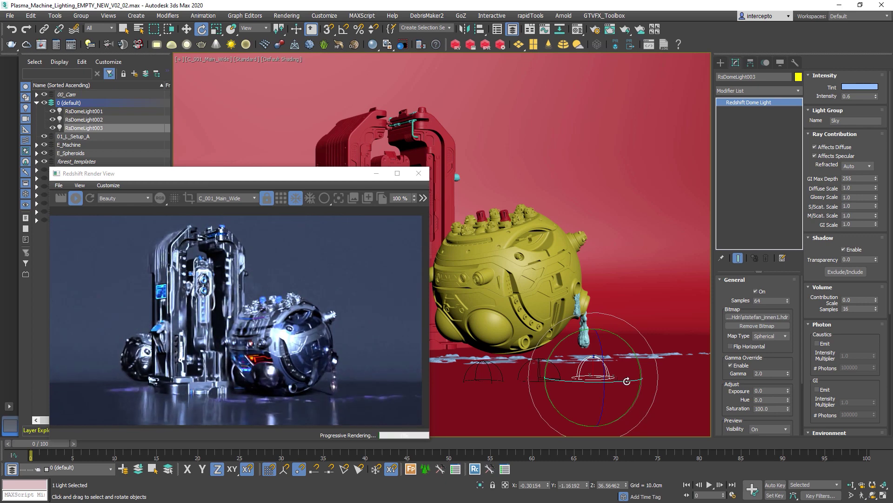
{"action": "key", "text": "w"}
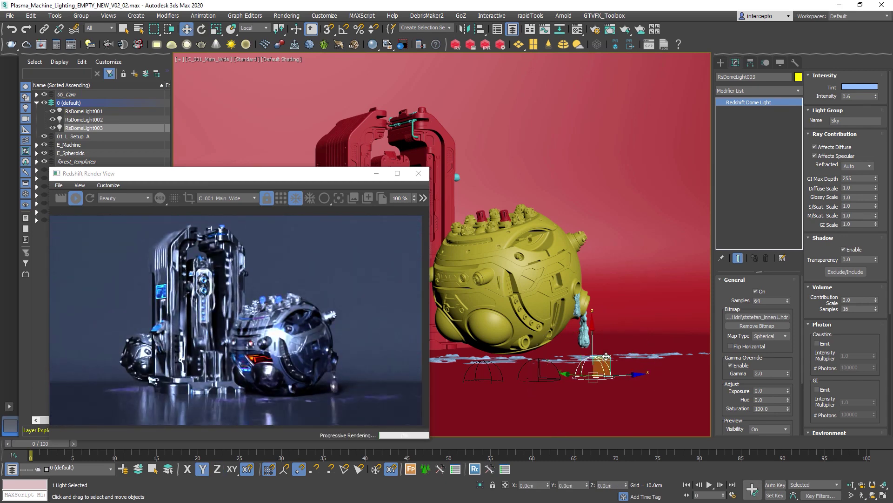
{"action": "type", "text": "0.1"}
{"action": "key", "text": "Return"}
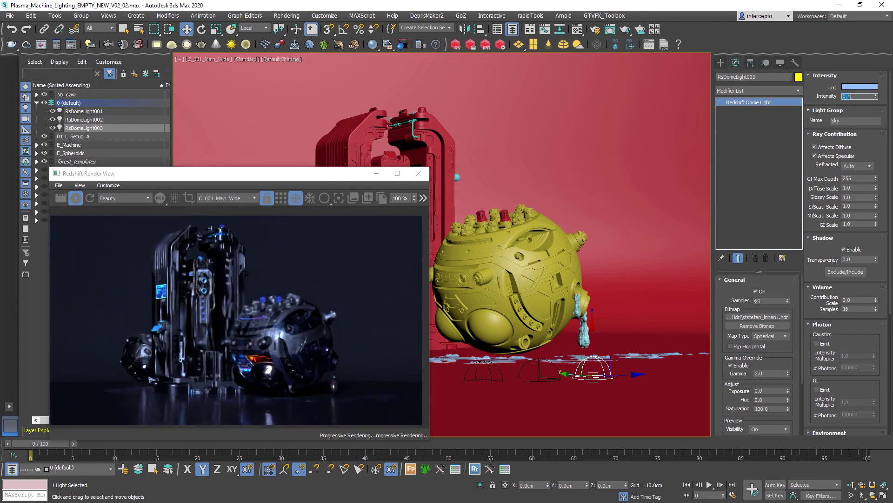
Set RsDomeLight003's gamma override to 1.4 and its intensity to 0.6, trying intensities of 0.05 and 0.3 on the way
{"action": "type", "text": ".05"}
{"action": "key", "text": "Return"}
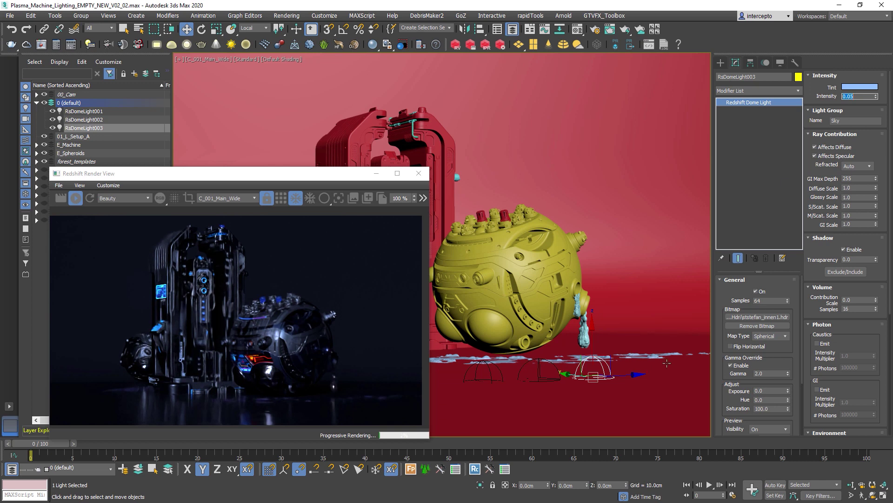
{"action": "left_click", "coordinate": [757, 373]}
{"action": "left_click", "coordinate": [852, 97]}
{"action": "type", "text": ".3"}
{"action": "key", "text": "Return"}
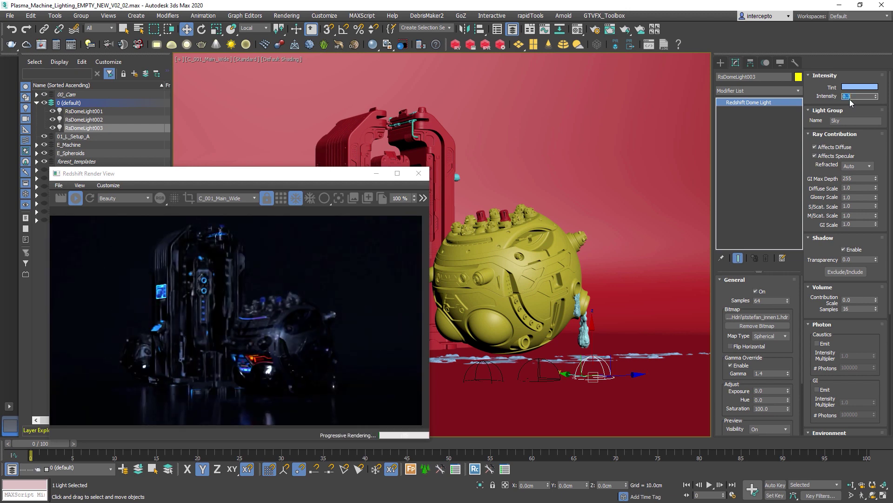
{"action": "type", "text": ".6"}
{"action": "key", "text": "Return"}
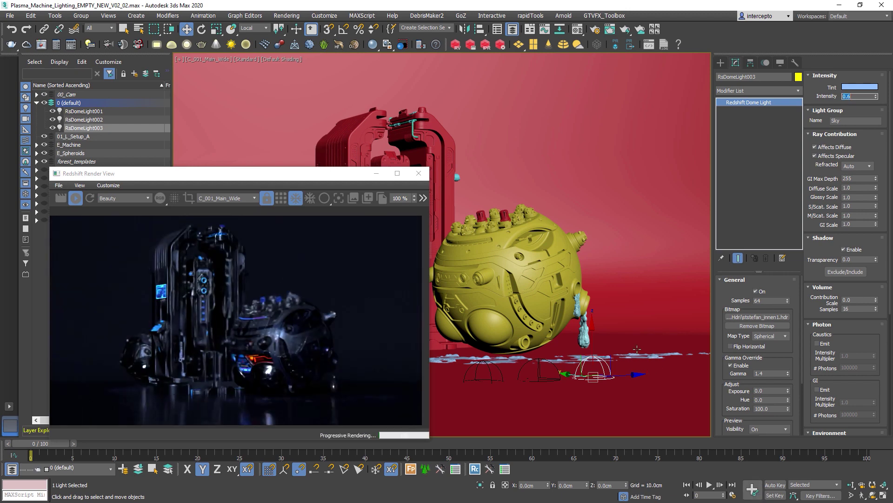
Rotate RsDomeLight003 to about -0.4 degrees around Z and store a snapshot of the render in an enlarged render view
{"action": "key", "text": "e"}
{"action": "left_click_drag", "start_coordinate": [624, 380], "coordinate": [581, 380]}
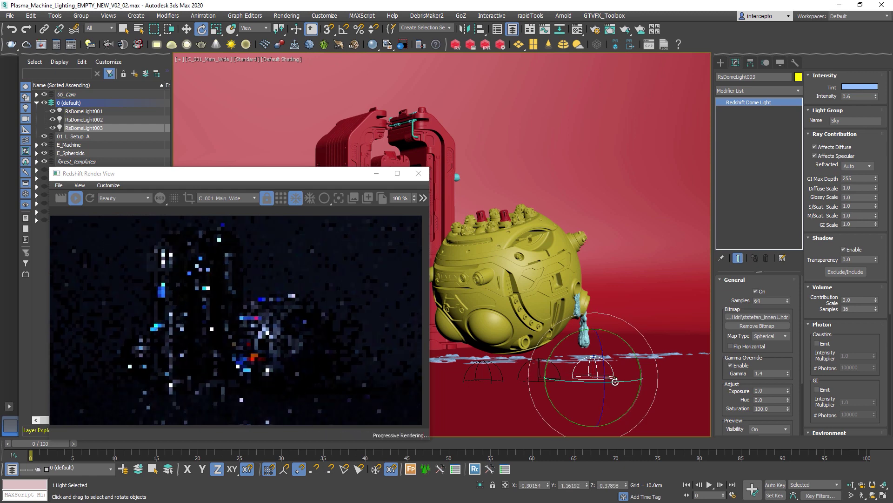
{"action": "scroll", "coordinate": [263, 372], "scroll_direction": "up", "scroll_amount": 5}
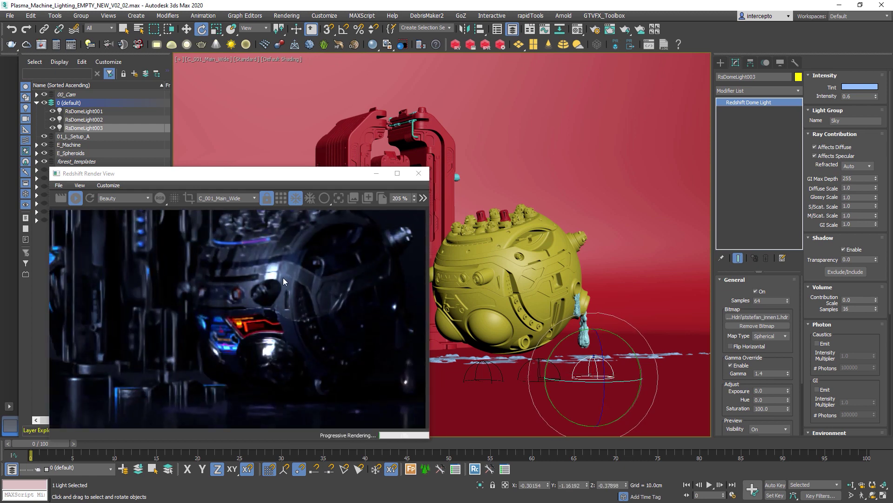
{"action": "scroll", "coordinate": [289, 331], "scroll_direction": "down", "scroll_amount": 2}
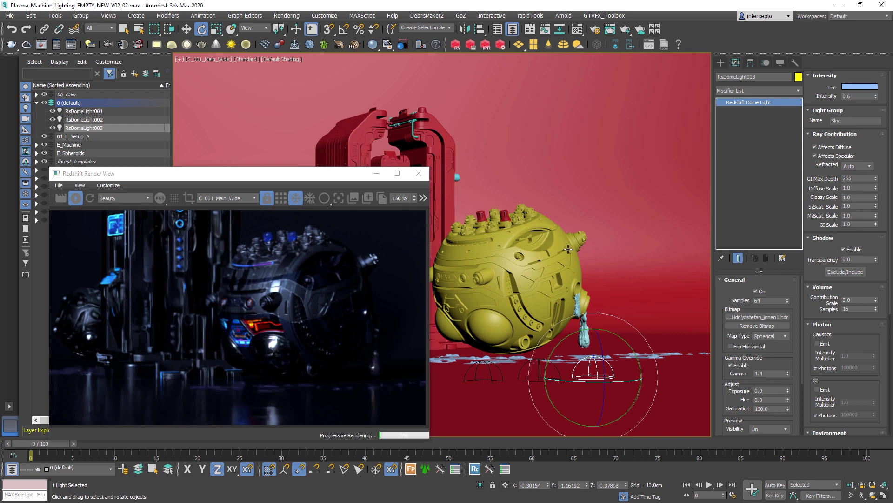
{"action": "scroll", "coordinate": [333, 320], "scroll_direction": "down", "scroll_amount": 2}
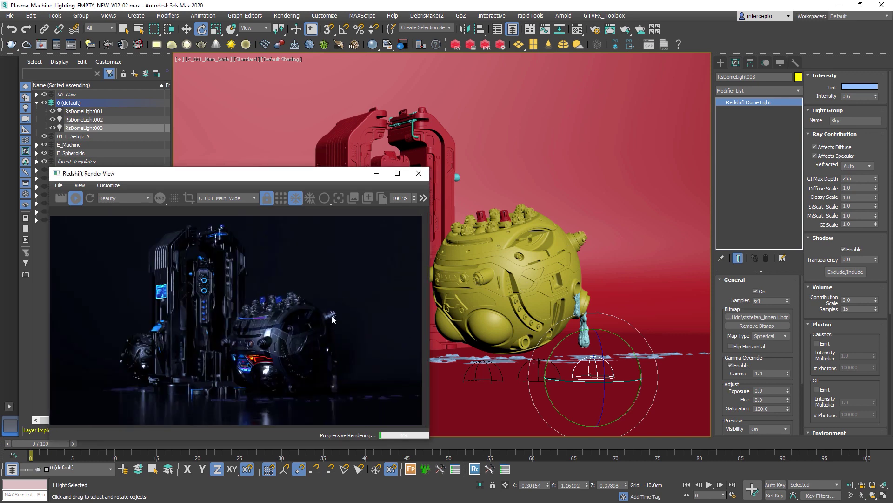
{"action": "left_click", "coordinate": [368, 199]}
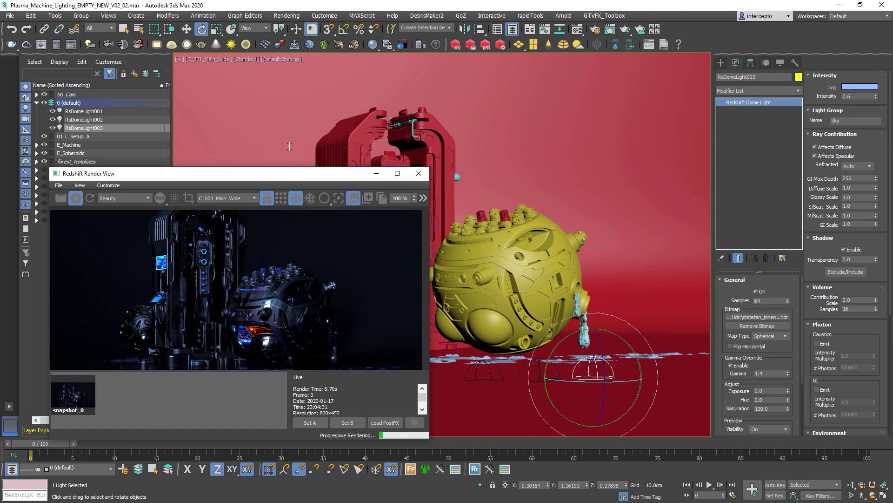
{"action": "left_click_drag", "start_coordinate": [290, 168], "coordinate": [298, 70]}
Switch off RsDomeLight003, switch on RsDomeLight002 and store a snapshot of its render for comparison
{"action": "left_click", "coordinate": [756, 292]}
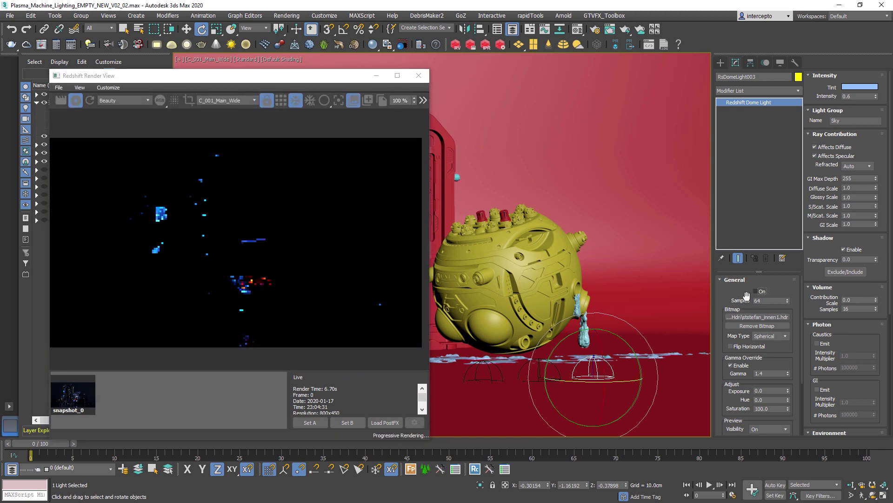
{"action": "left_click", "coordinate": [538, 373]}
{"action": "left_click", "coordinate": [756, 292]}
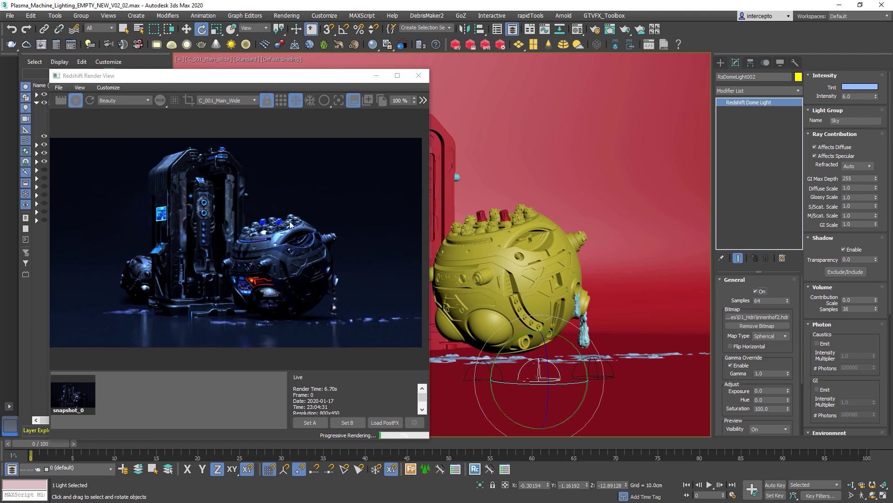
{"action": "left_click", "coordinate": [368, 101]}
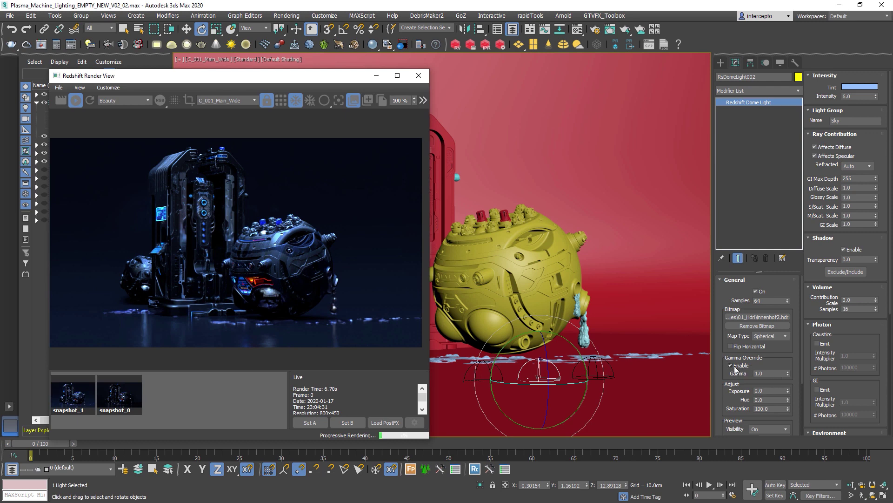
Switch off RsDomeLight002, switch on RsDomeLight001 and store a third snapshot of the render
{"action": "left_click", "coordinate": [756, 291]}
{"action": "left_click", "coordinate": [469, 367]}
{"action": "left_click", "coordinate": [470, 367]}
{"action": "left_click", "coordinate": [756, 291]}
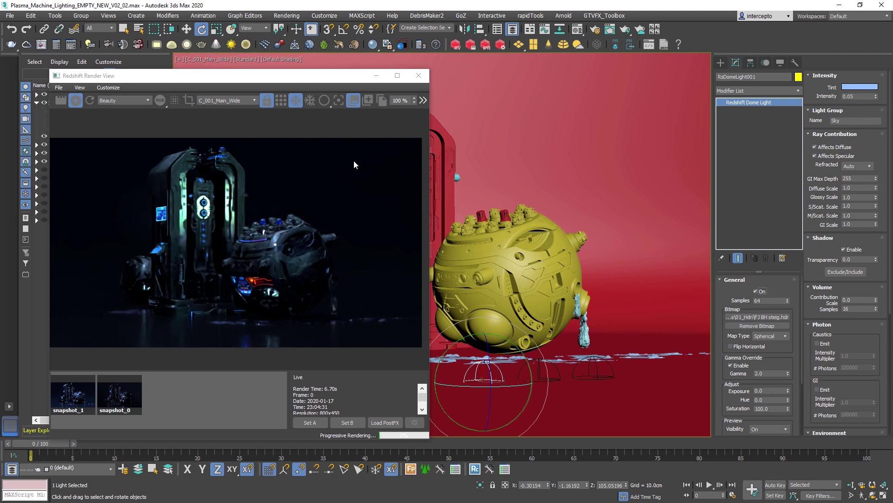
{"action": "left_click", "coordinate": [367, 101]}
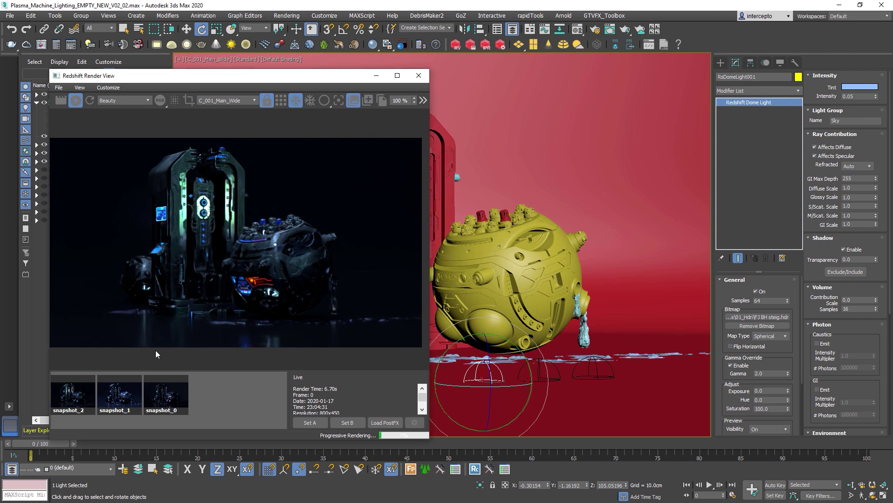
Compare the lighting of the three dome lights by viewing snapshot_0, snapshot_1 and snapshot_2 in turn
{"action": "left_click", "coordinate": [76, 403]}
{"action": "left_click", "coordinate": [119, 403]}
{"action": "left_click", "coordinate": [164, 400]}
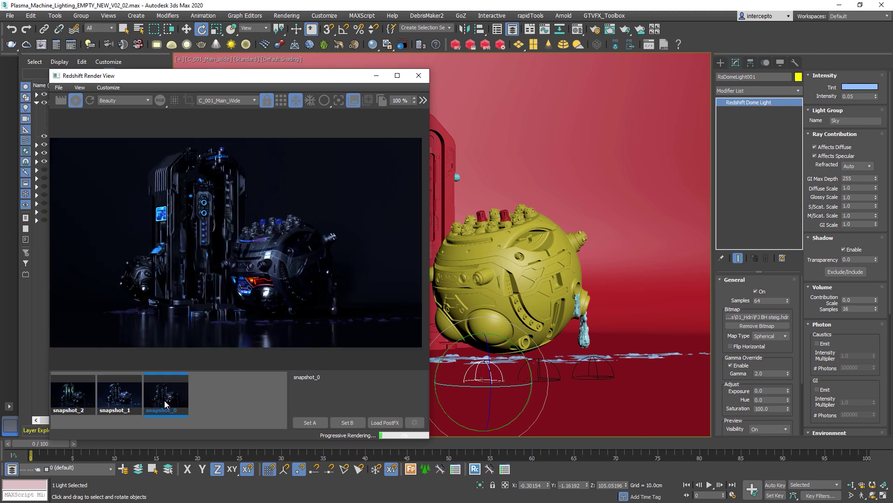
{"action": "left_click", "coordinate": [117, 403]}
{"action": "left_click", "coordinate": [67, 397]}
{"action": "left_click", "coordinate": [110, 403]}
{"action": "left_click", "coordinate": [179, 399]}
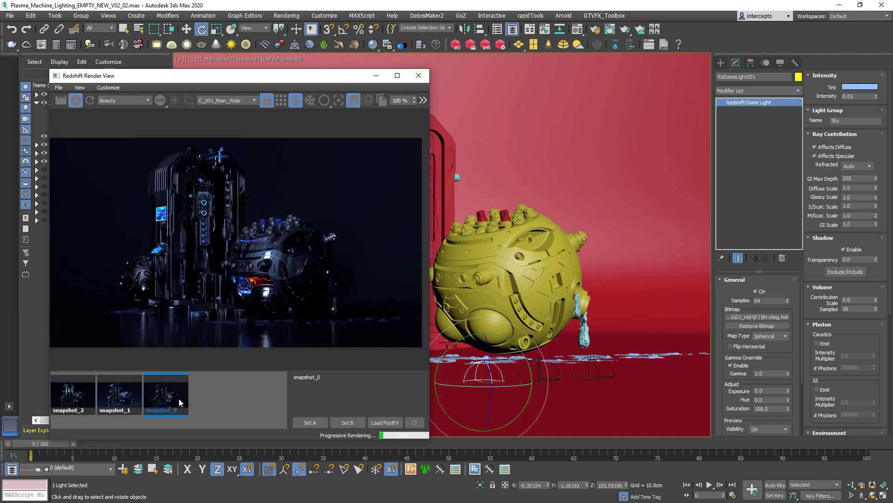
{"action": "left_click", "coordinate": [118, 397]}
{"action": "left_click", "coordinate": [82, 401]}
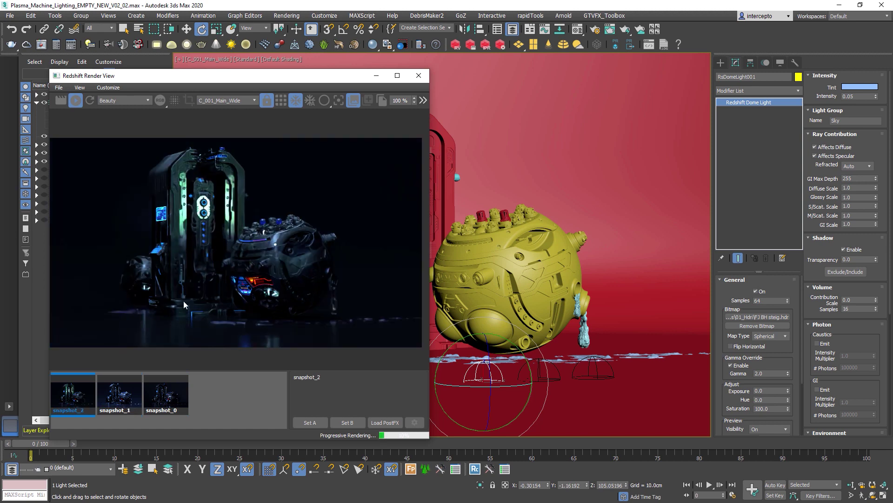
Delete RsDomeLight001 from the scene
{"action": "middle_click", "coordinate": [497, 292]}
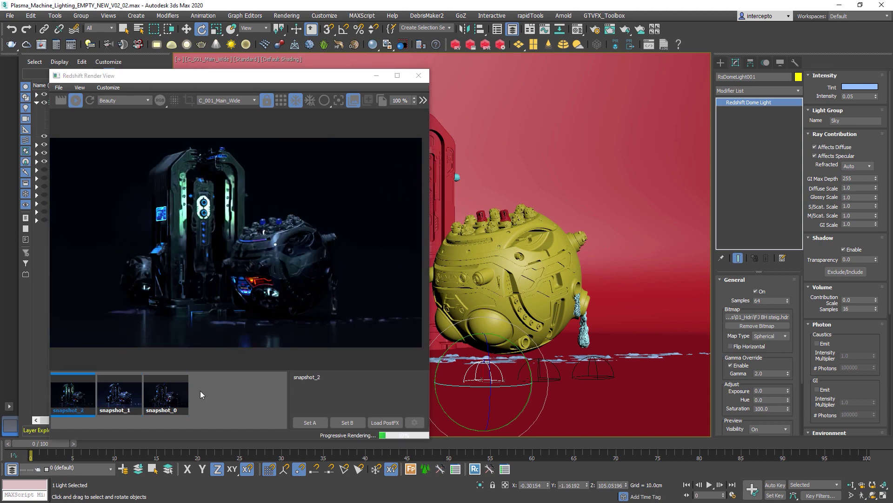
{"action": "key", "text": "w"}
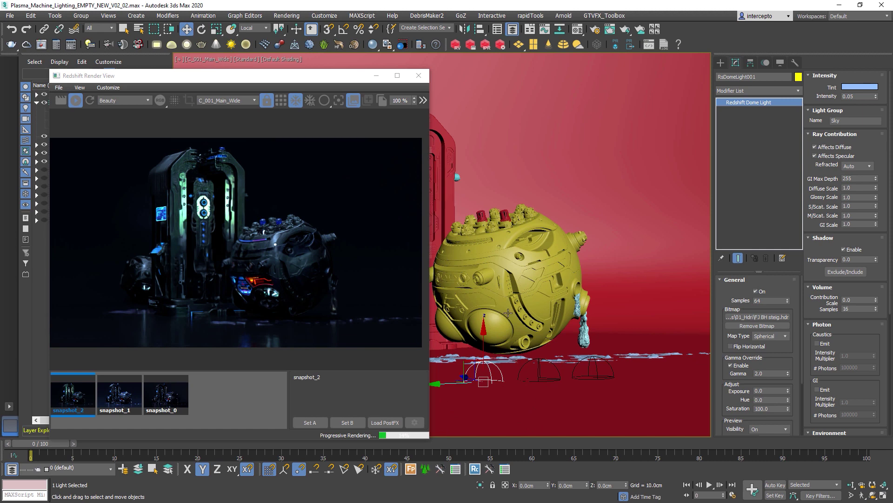
{"action": "key", "text": "ctrl+d"}
Compare snapshot_1 with snapshot_0 to judge which of the two remaining dome lights suits the scene
{"action": "left_click", "coordinate": [125, 394]}
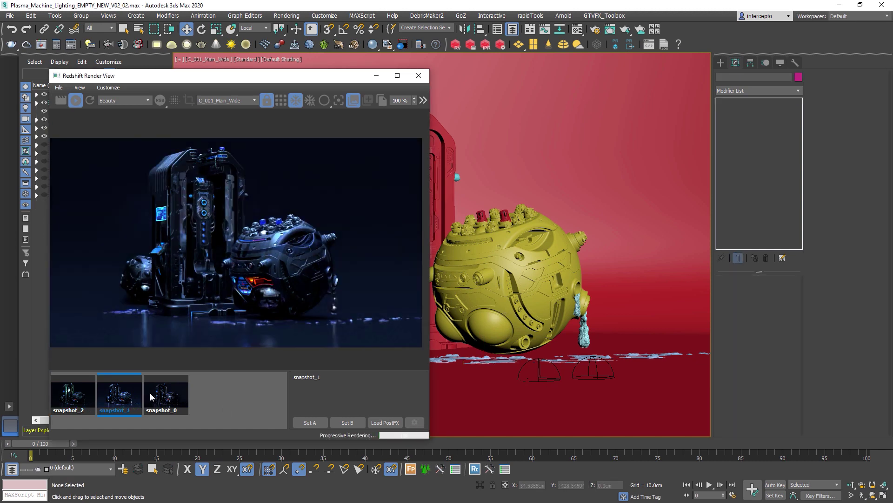
{"action": "left_click", "coordinate": [173, 392]}
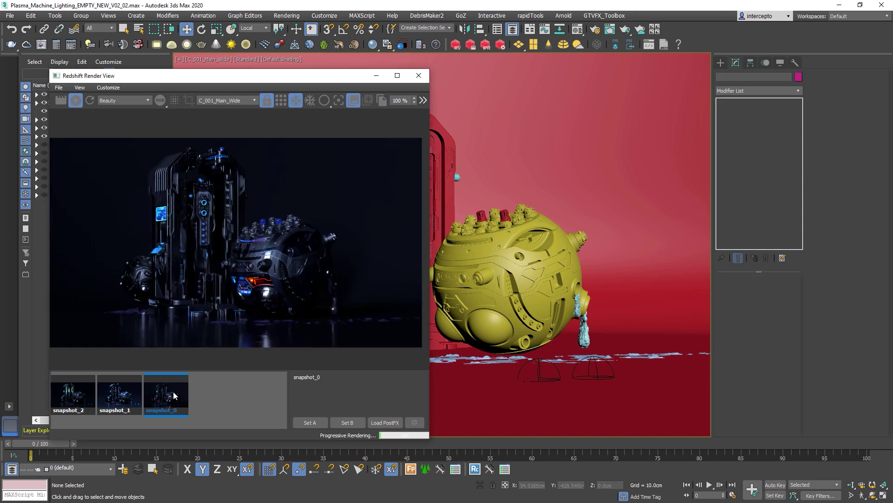
{"action": "left_click", "coordinate": [120, 396]}
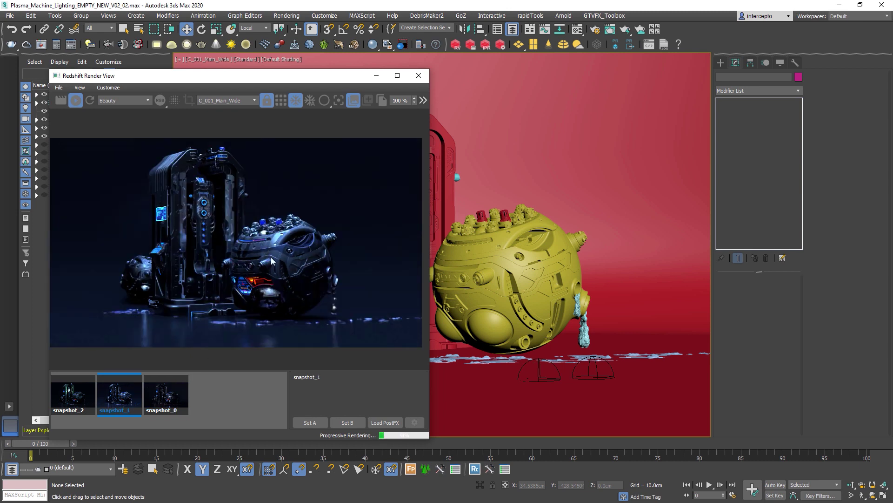
{"action": "left_click", "coordinate": [157, 399]}
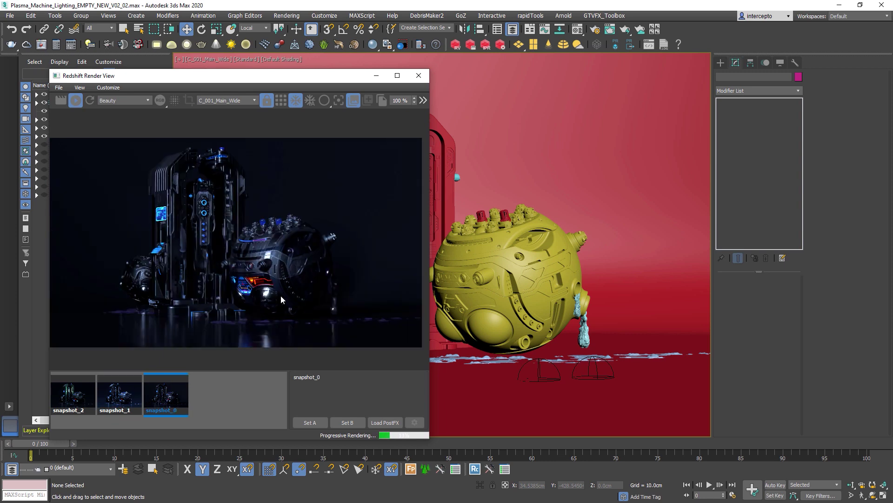
{"action": "left_click", "coordinate": [122, 393]}
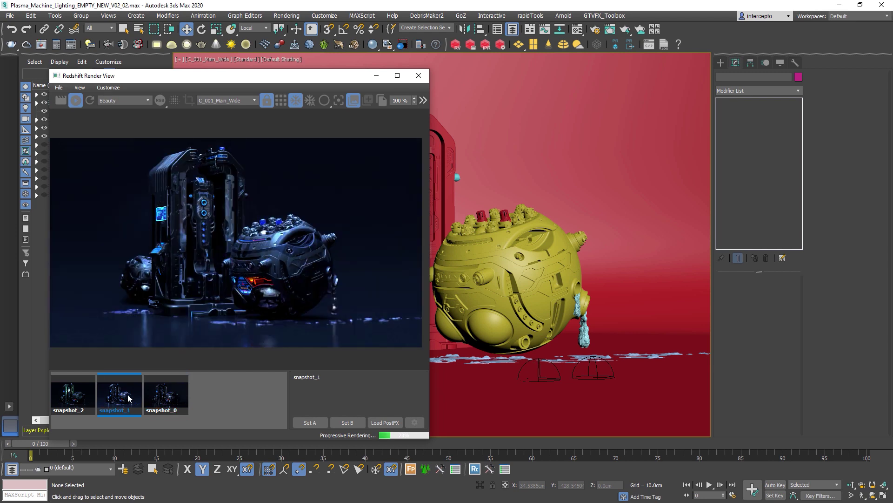
{"action": "left_click", "coordinate": [160, 409]}
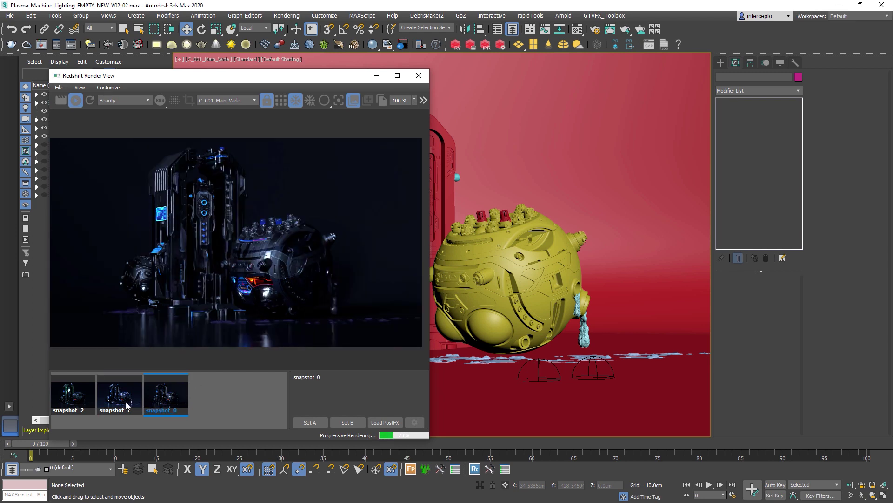
Delete RsDomeLight002 and switch RsDomeLight003 back on
{"action": "left_click", "coordinate": [538, 368]}
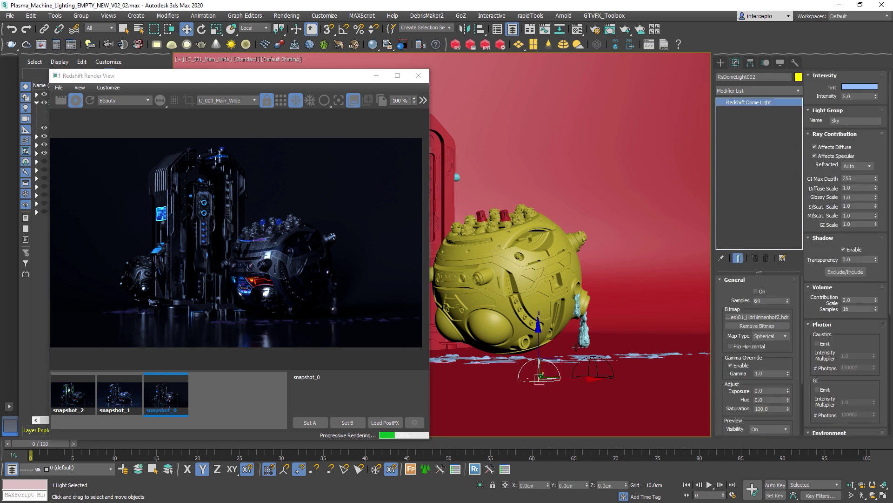
{"action": "left_click", "coordinate": [594, 366]}
{"action": "left_click", "coordinate": [761, 292]}
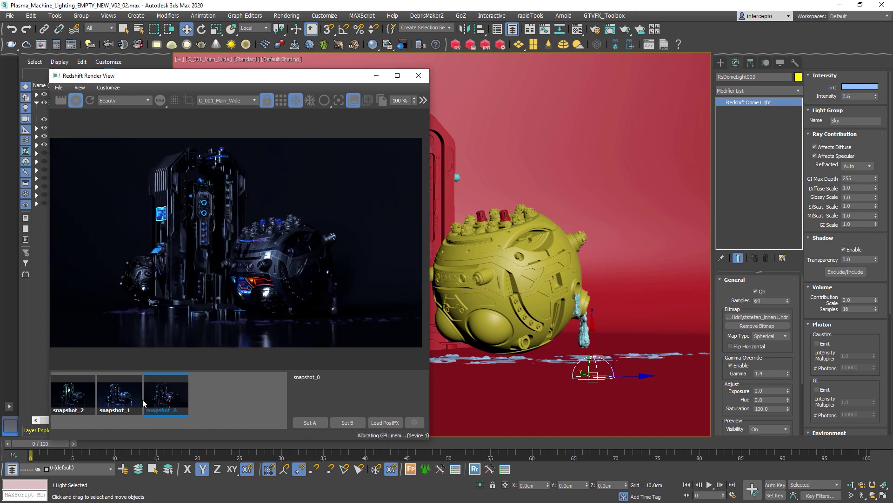
Remove all three stored render snapshots and hide the snapshot area of the render view
{"action": "right_click", "coordinate": [124, 395]}
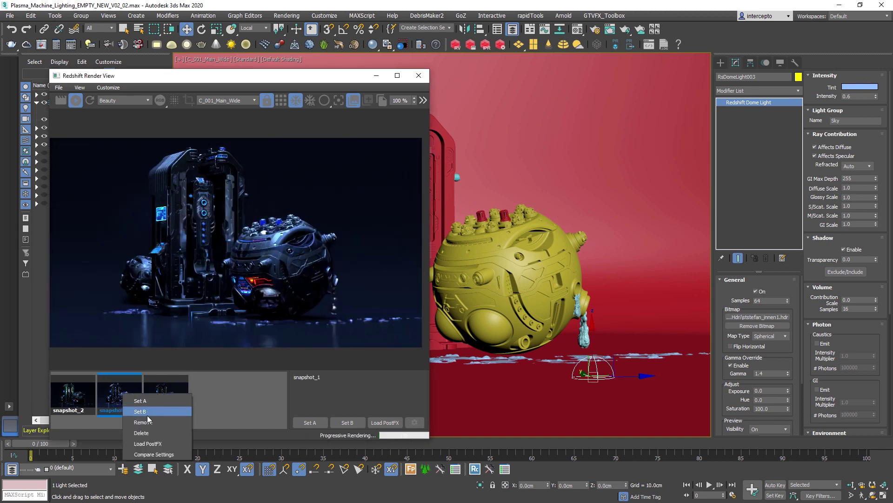
{"action": "left_click", "coordinate": [146, 432]}
{"action": "right_click", "coordinate": [108, 395]}
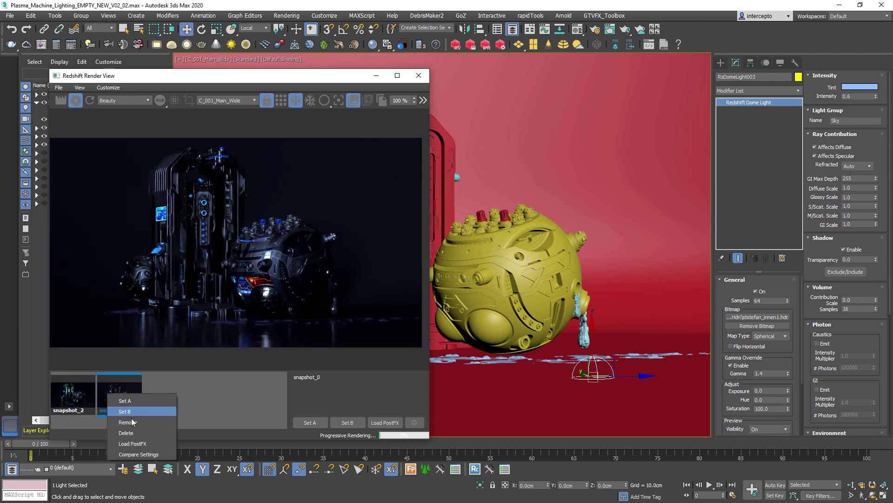
{"action": "left_click", "coordinate": [131, 421]}
{"action": "right_click", "coordinate": [85, 395]}
{"action": "left_click", "coordinate": [99, 422]}
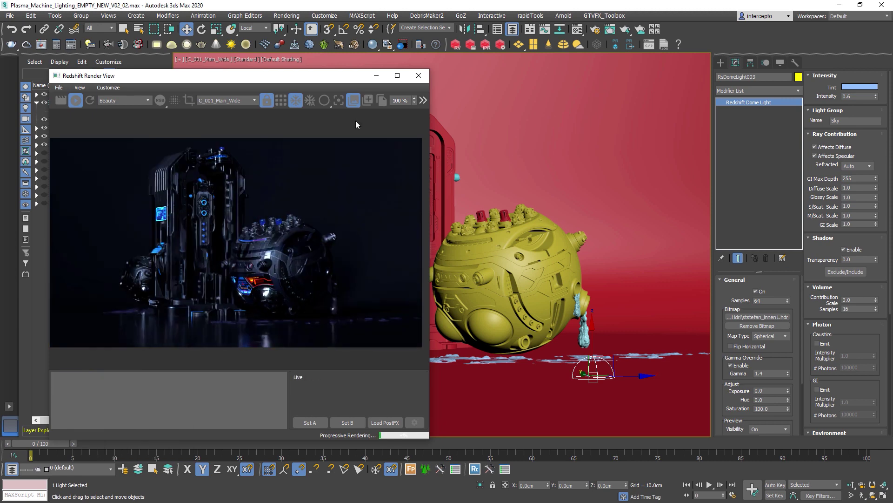
{"action": "left_click", "coordinate": [354, 100]}
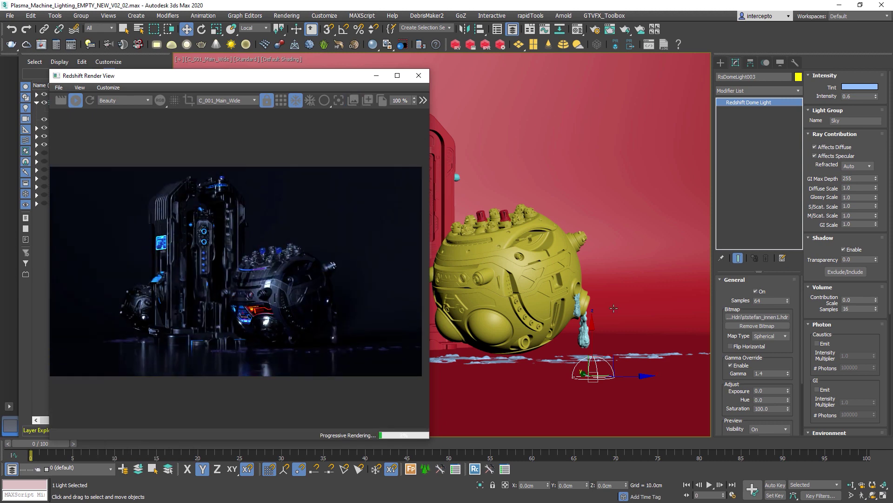
Rotate RsDomeLight003 to about -32 degrees around Z after trying about 25 degrees
{"action": "key", "text": "e"}
{"action": "left_click_drag", "start_coordinate": [615, 380], "coordinate": [637, 378]}
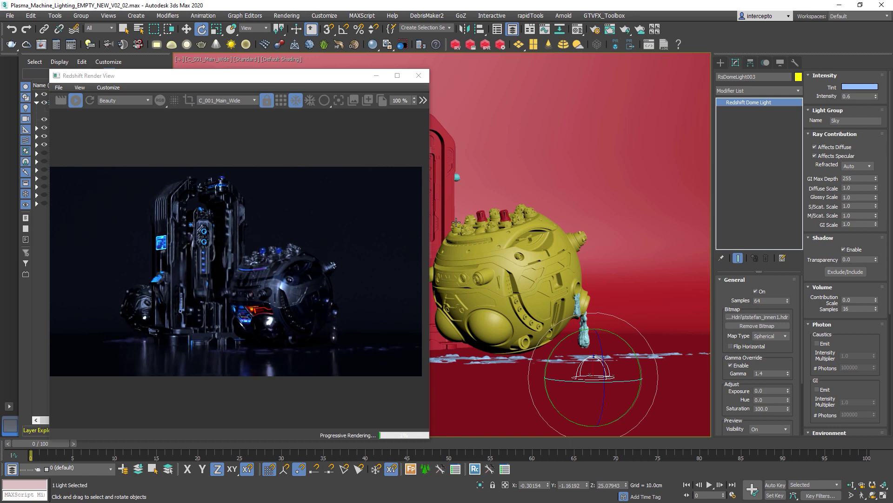
{"action": "left_click_drag", "start_coordinate": [624, 379], "coordinate": [573, 385]}
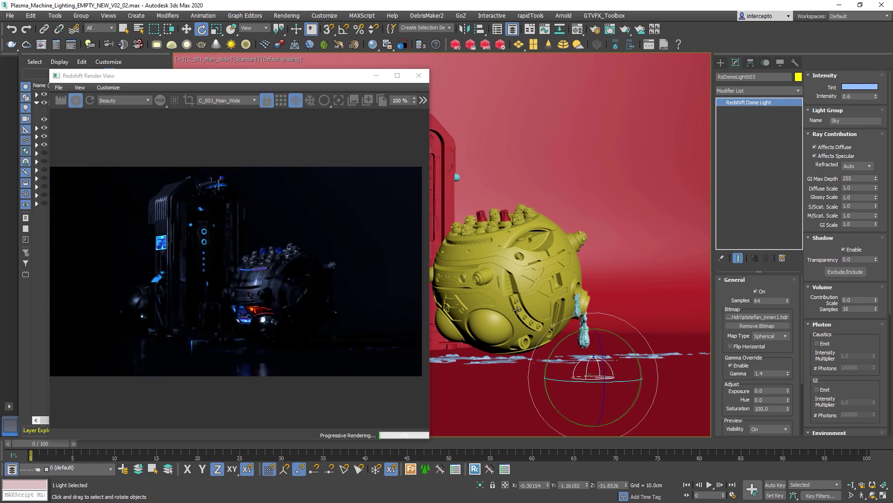
Set the dome light's intensity to 1.0 and deepen its blue tint to a saturation of about 216
{"action": "key", "text": "w"}
{"action": "double_click", "coordinate": [861, 96]}
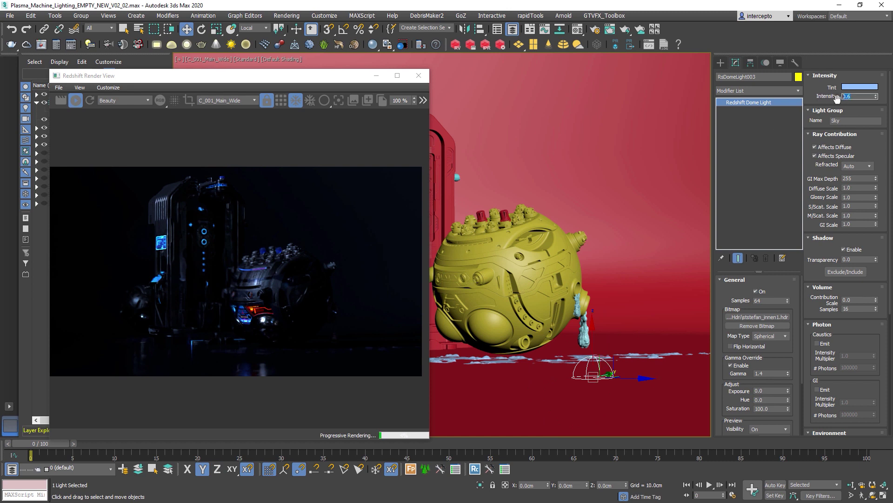
{"action": "type", "text": "1"}
{"action": "key", "text": "Return"}
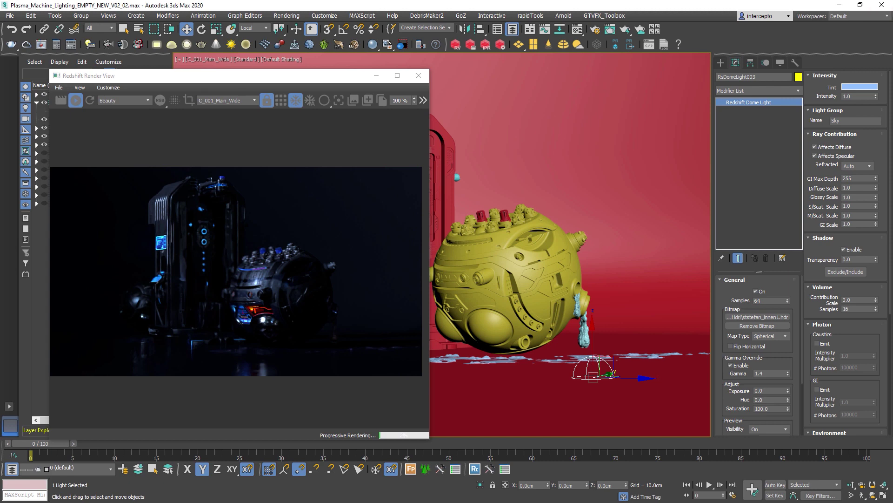
{"action": "left_click", "coordinate": [860, 86]}
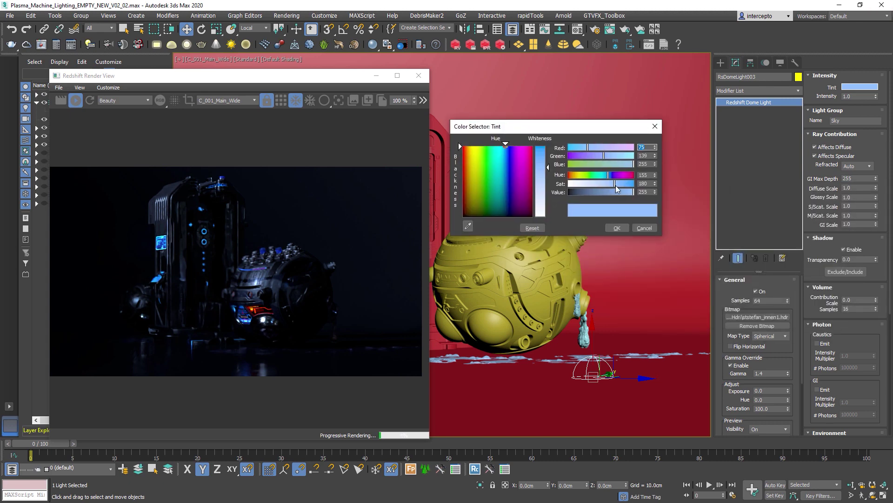
{"action": "left_click_drag", "start_coordinate": [615, 185], "coordinate": [623, 185]}
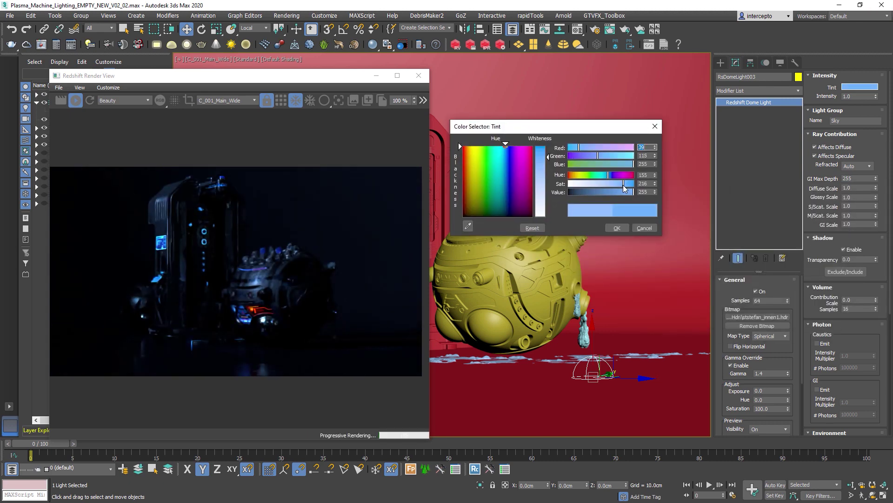
{"action": "left_click", "coordinate": [617, 227]}
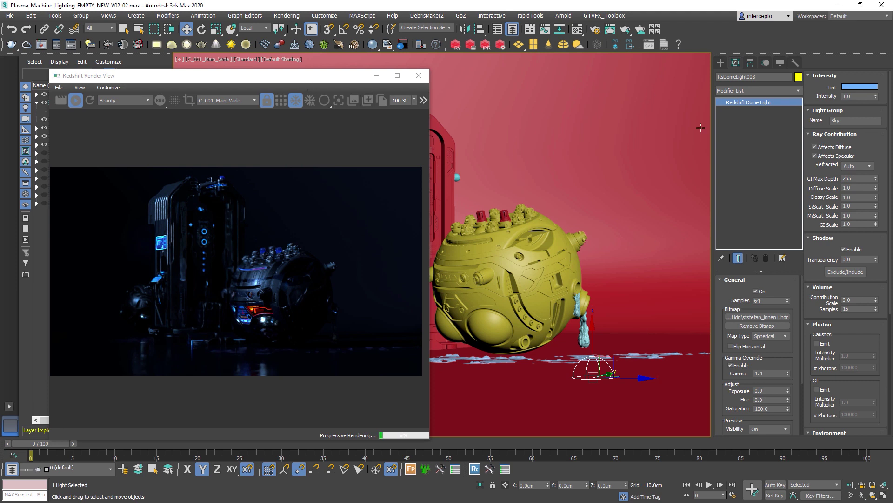
Rename the dome light L_HDR_A and lock all of its transforms
{"action": "left_click_drag", "start_coordinate": [769, 77], "coordinate": [679, 76]}
{"action": "type", "text": "L_HDR_A"}
{"action": "key", "text": "Return"}
{"action": "right_click", "coordinate": [591, 171]}
{"action": "left_click", "coordinate": [575, 203]}
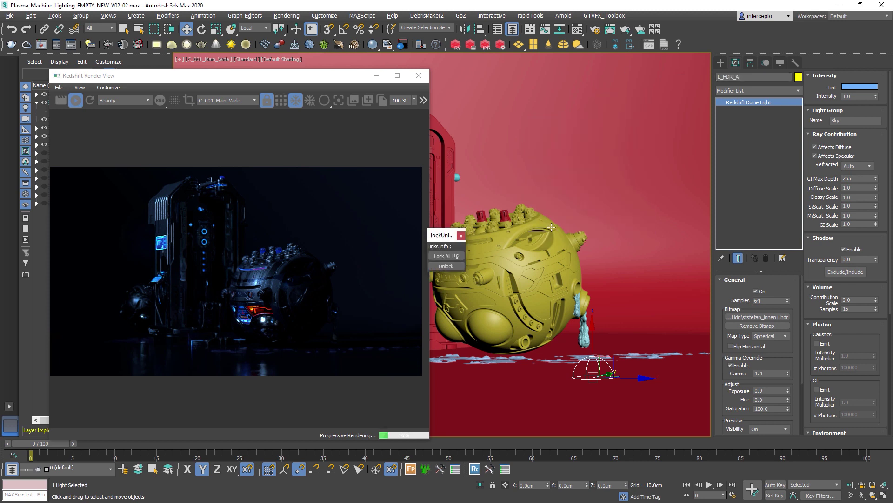
{"action": "left_click", "coordinate": [461, 235]}
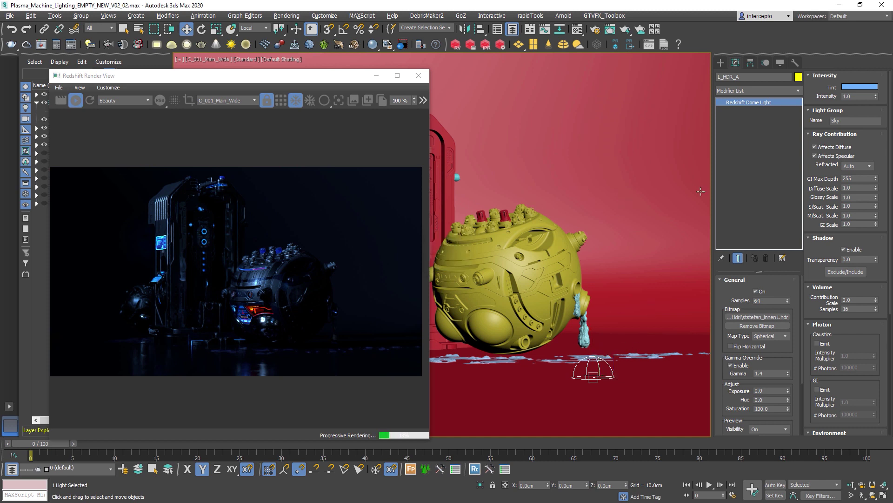
Stop the progressive render and save the scene
{"action": "left_click", "coordinate": [75, 100]}
{"action": "key", "text": "ctrl+s"}
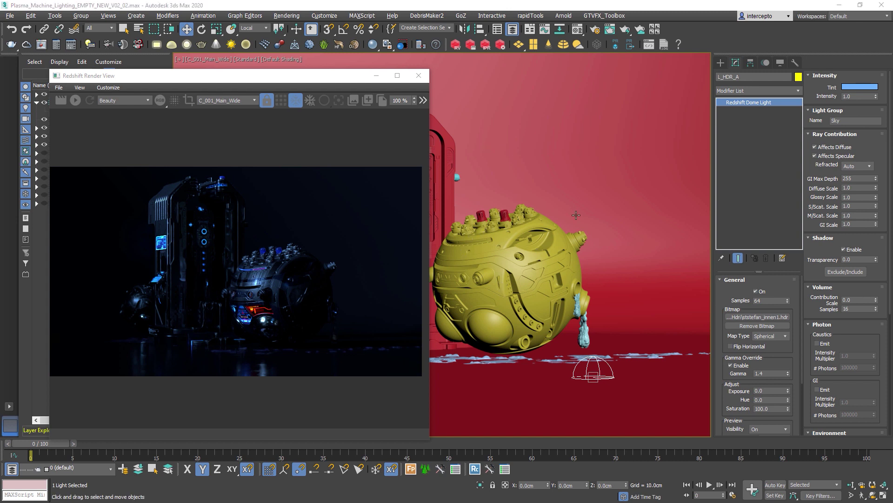
{"action": "left_click_drag", "start_coordinate": [289, 78], "coordinate": [330, 79]}
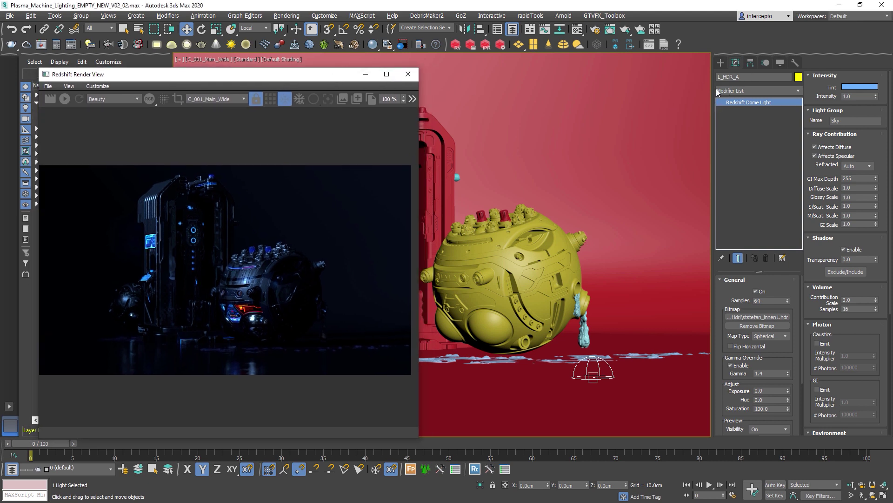
Draw a rectangular Redshift area light about 140 cm long and 112 cm wide on the floor near the dome light
{"action": "left_click", "coordinate": [719, 61]}
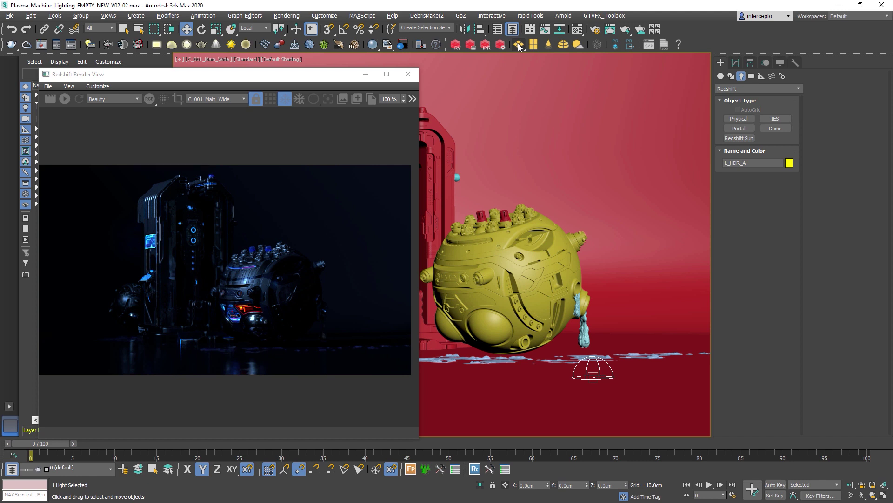
{"action": "left_click_drag", "start_coordinate": [308, 80], "coordinate": [393, 118]}
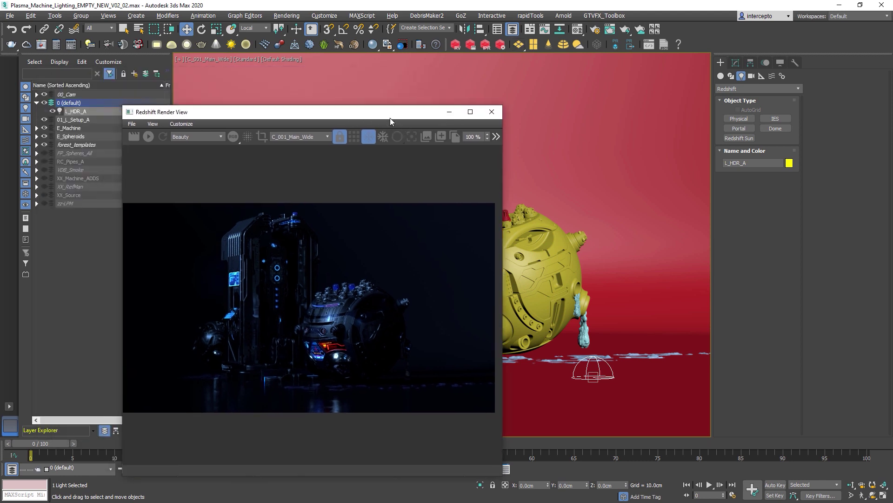
{"action": "left_click_drag", "start_coordinate": [281, 112], "coordinate": [216, 82]}
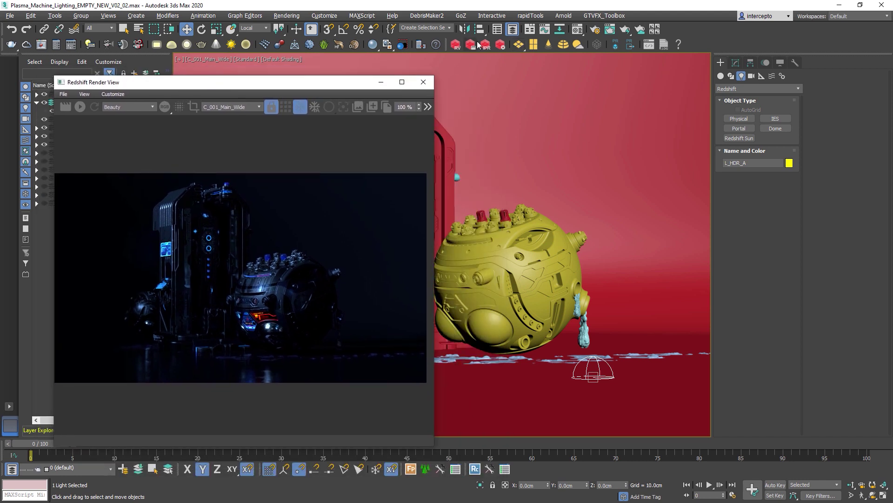
{"action": "left_click", "coordinate": [519, 48]}
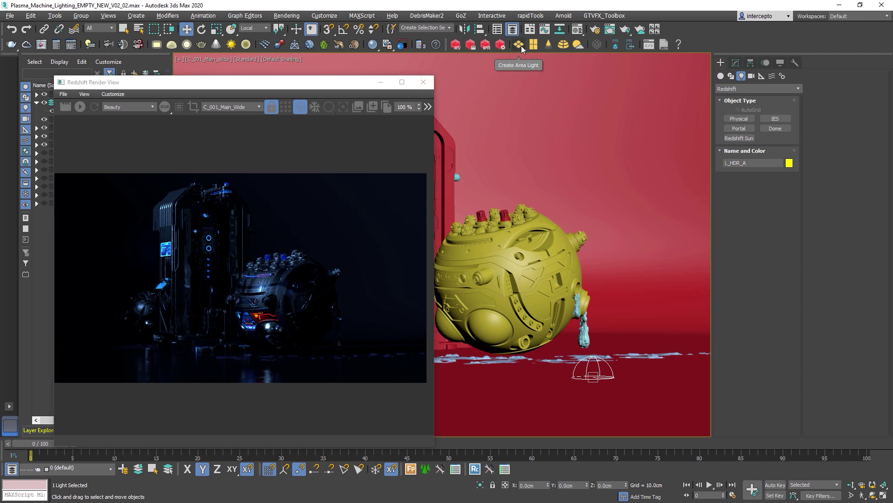
{"action": "left_click", "coordinate": [582, 321]}
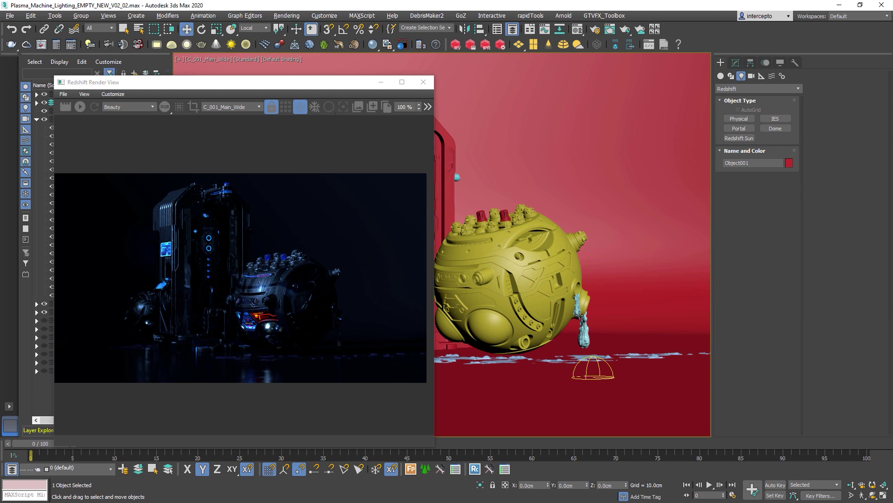
{"action": "left_click_drag", "start_coordinate": [519, 45], "coordinate": [520, 61]}
{"action": "left_click_drag", "start_coordinate": [625, 361], "coordinate": [545, 374]}
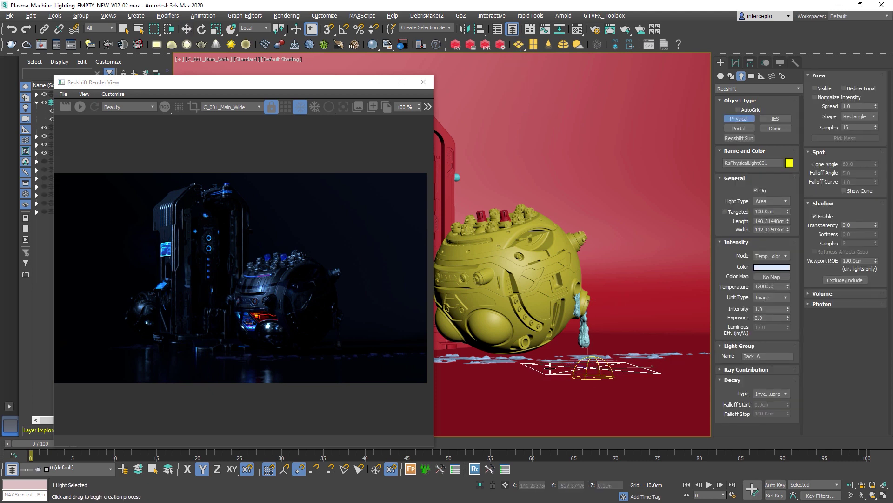
Raise the new area light above the floor and restart the progressive render
{"action": "key", "text": "w"}
{"action": "left_click_drag", "start_coordinate": [586, 314], "coordinate": [585, 302]}
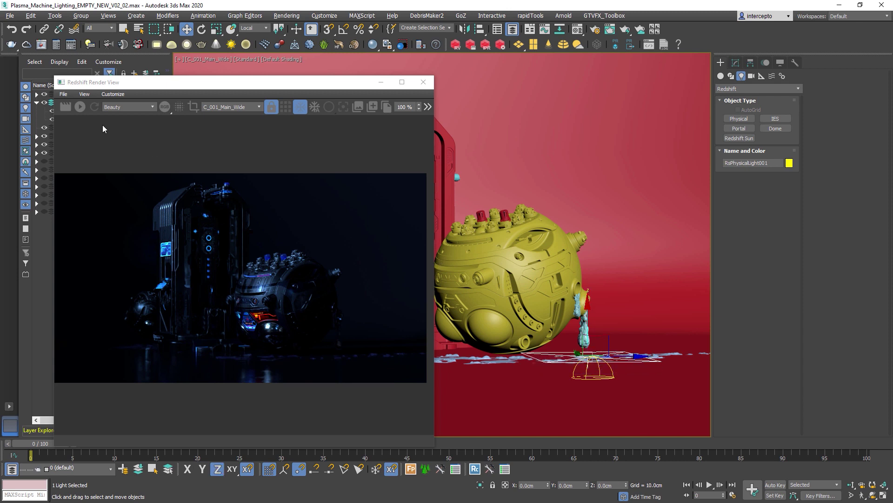
{"action": "left_click", "coordinate": [80, 106]}
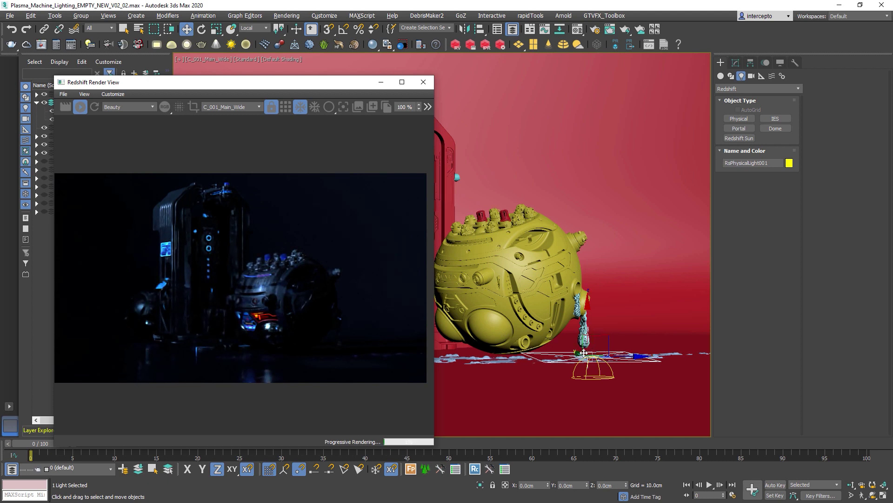
{"action": "left_click_drag", "start_coordinate": [588, 305], "coordinate": [588, 281]}
Stand the area light upright with surface placement, beside the sphere and facing it
{"action": "key", "text": "y"}
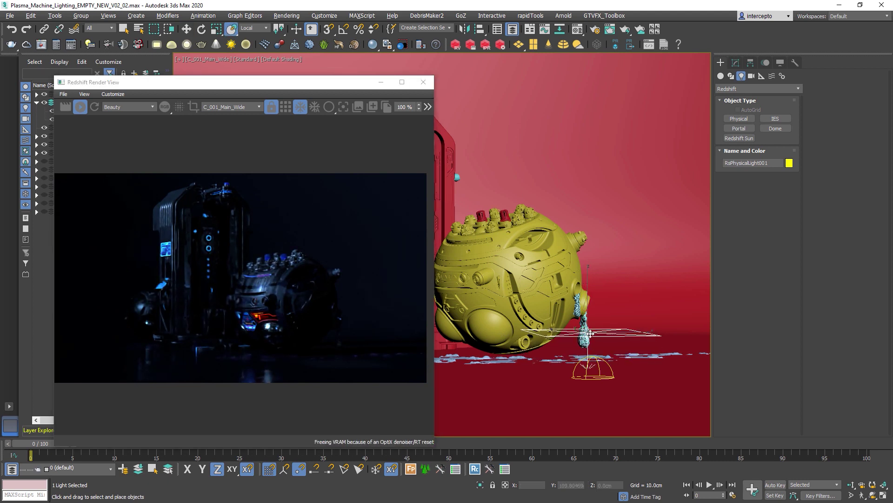
{"action": "left_click_drag", "start_coordinate": [589, 332], "coordinate": [580, 272]}
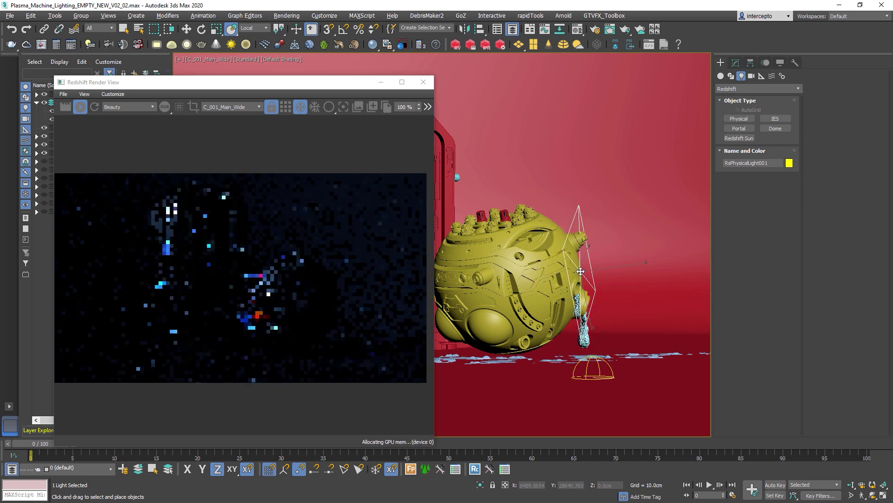
{"action": "left_click_drag", "start_coordinate": [581, 271], "coordinate": [700, 236]}
{"action": "key", "text": "w"}
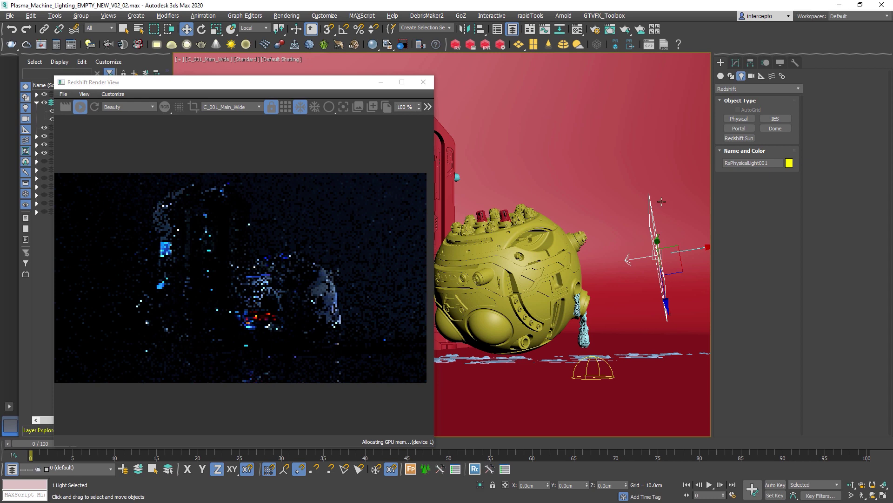
Enlarge the area light to about 156 cm long and 275 cm wide
{"action": "key", "text": "p"}
{"action": "scroll", "coordinate": [660, 202], "scroll_direction": "down", "scroll_amount": 5}
{"action": "middle_click_drag", "start_coordinate": [660, 205], "coordinate": [638, 210], "text": "alt"}
{"action": "scroll", "coordinate": [637, 210], "scroll_direction": "up", "scroll_amount": 3}
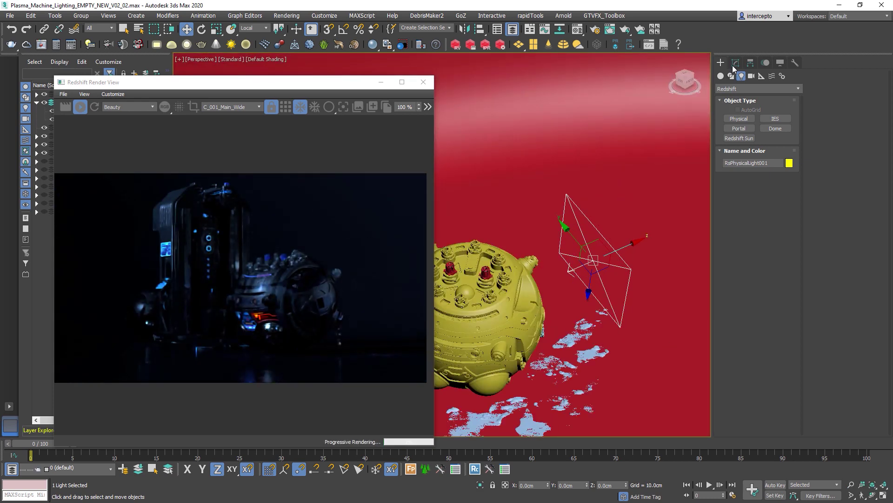
{"action": "left_click", "coordinate": [735, 66]}
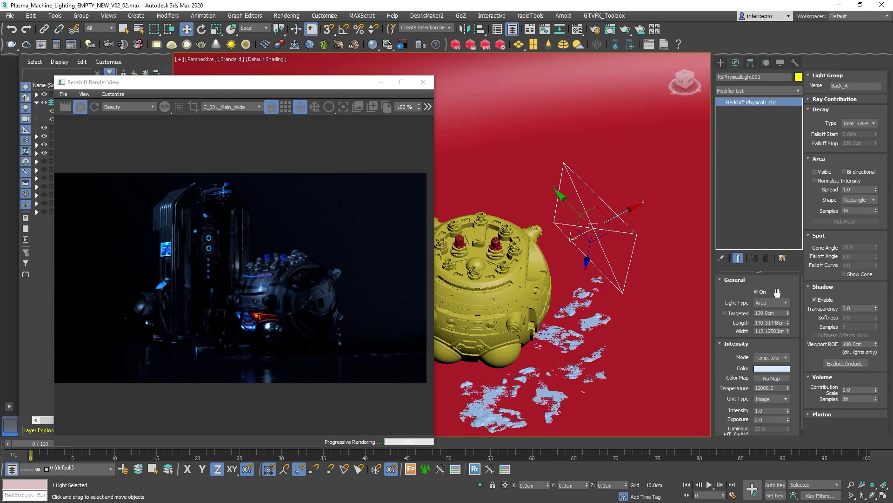
{"action": "left_click_drag", "start_coordinate": [787, 330], "coordinate": [784, 167]}
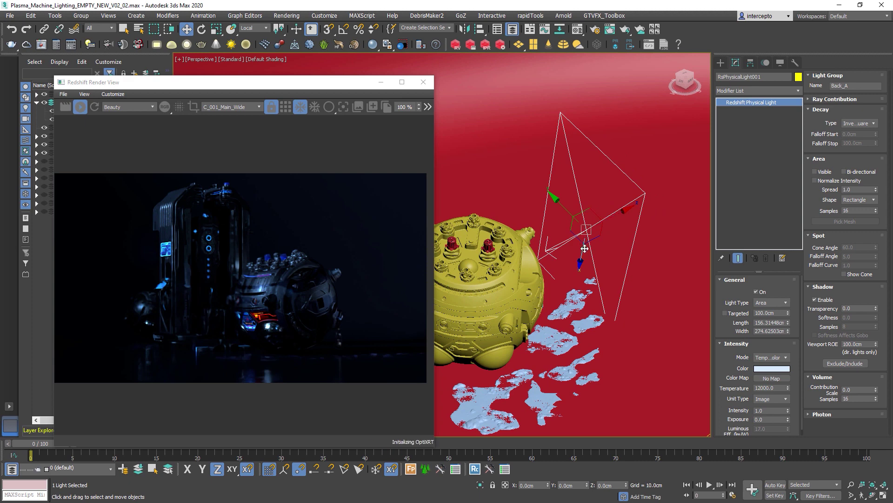
Move the area light farther out from the sphere and check its position through the C_001_Main_Wide camera
{"action": "left_click_drag", "start_coordinate": [586, 221], "coordinate": [595, 209]}
{"action": "middle_click_drag", "start_coordinate": [614, 143], "coordinate": [601, 179], "text": "alt"}
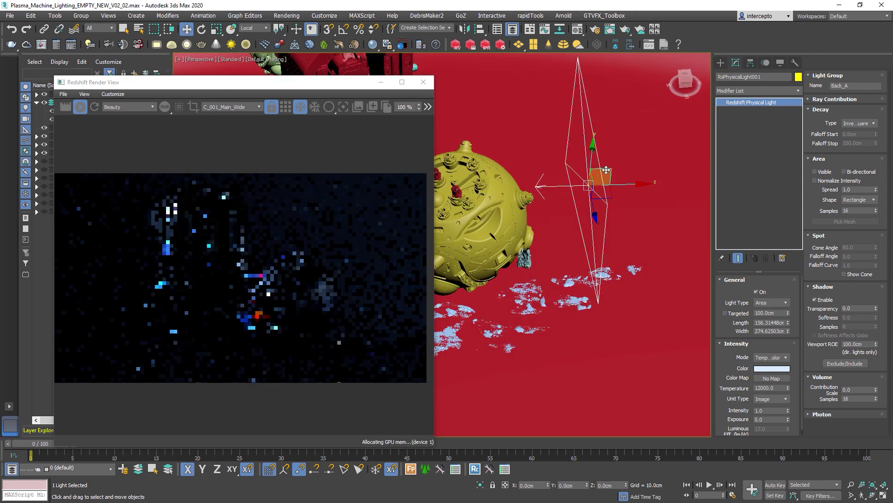
{"action": "left_click_drag", "start_coordinate": [622, 186], "coordinate": [688, 185]}
{"action": "middle_click_drag", "start_coordinate": [687, 185], "coordinate": [630, 170], "text": "alt"}
{"action": "left_click_drag", "start_coordinate": [629, 170], "coordinate": [621, 135]}
{"action": "middle_click_drag", "start_coordinate": [620, 135], "coordinate": [618, 142], "text": "alt"}
{"action": "key", "text": "c"}
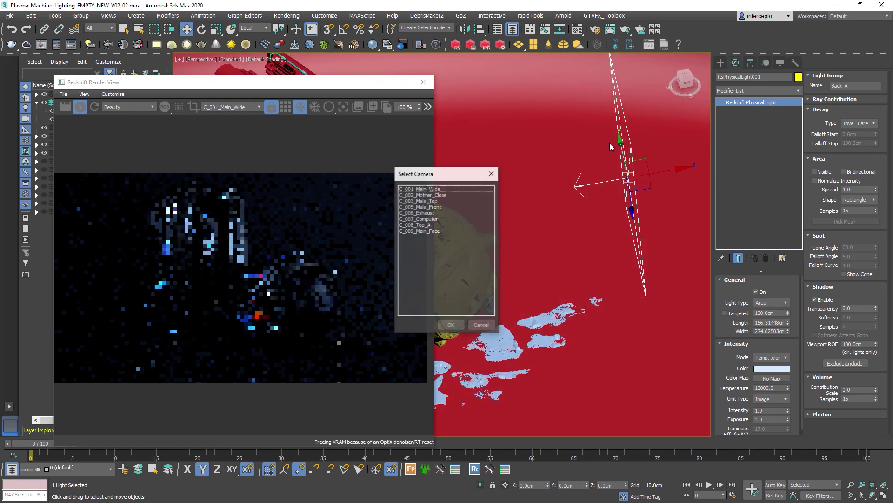
{"action": "double_click", "coordinate": [433, 188]}
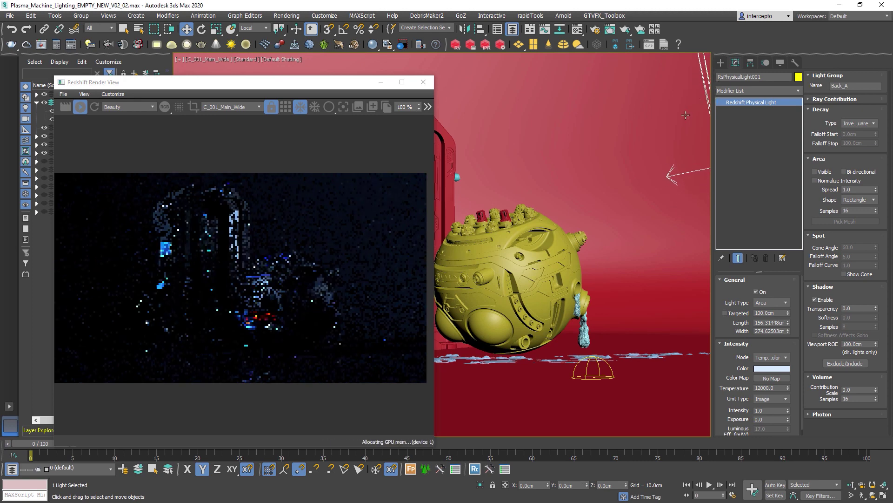
Shift the area light about 88 cm along its local X axis and turn it slightly in the perspective view
{"action": "key", "text": "p"}
{"action": "middle_click_drag", "start_coordinate": [682, 118], "coordinate": [609, 190], "text": "alt"}
{"action": "left_click_drag", "start_coordinate": [609, 191], "coordinate": [624, 232]}
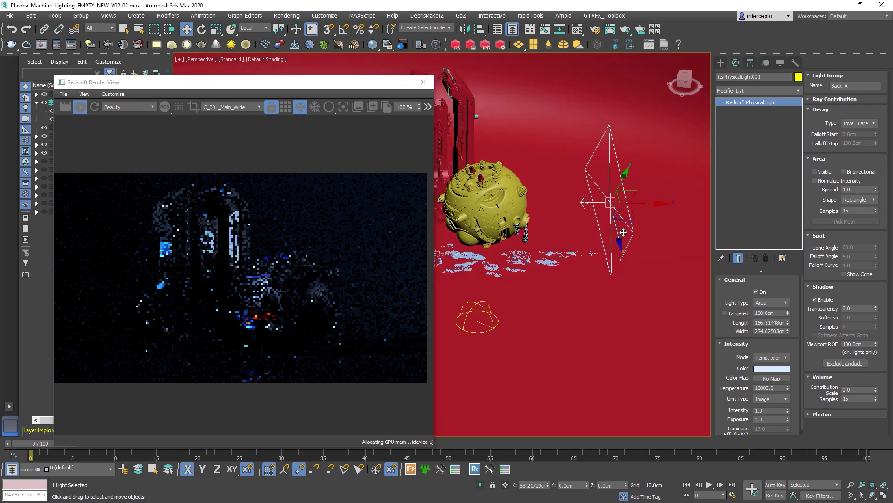
{"action": "key", "text": "e"}
{"action": "left_click_drag", "start_coordinate": [588, 188], "coordinate": [600, 187]}
{"action": "key", "text": "w"}
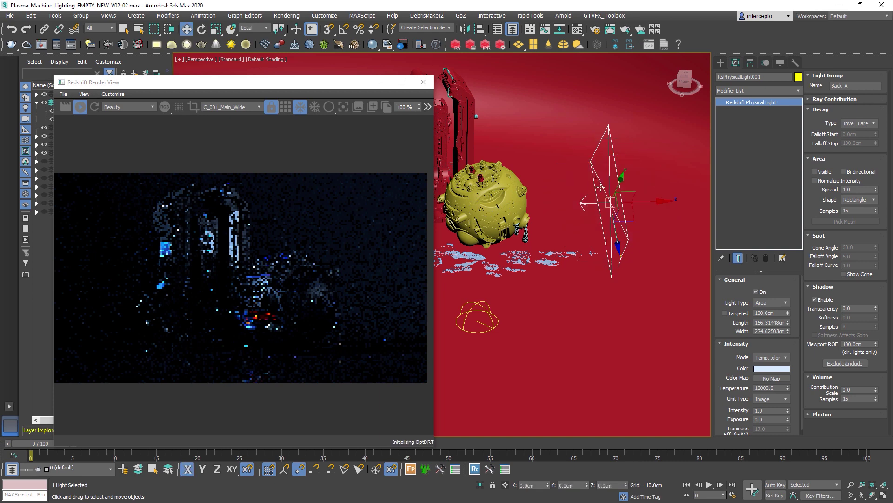
{"action": "middle_click_drag", "start_coordinate": [617, 239], "coordinate": [615, 225], "text": "alt"}
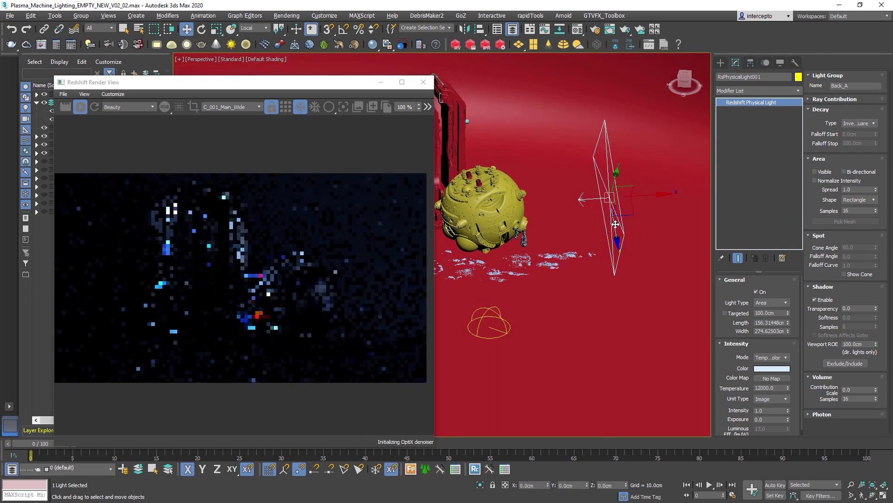
Set the area light's spread to 0.5 and tilt it downward toward the sphere
{"action": "left_click", "coordinate": [858, 189]}
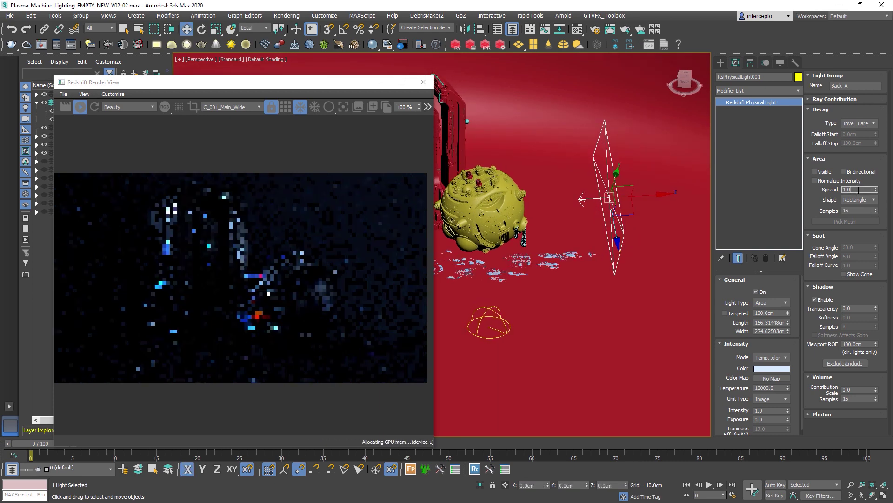
{"action": "type", "text": ".5"}
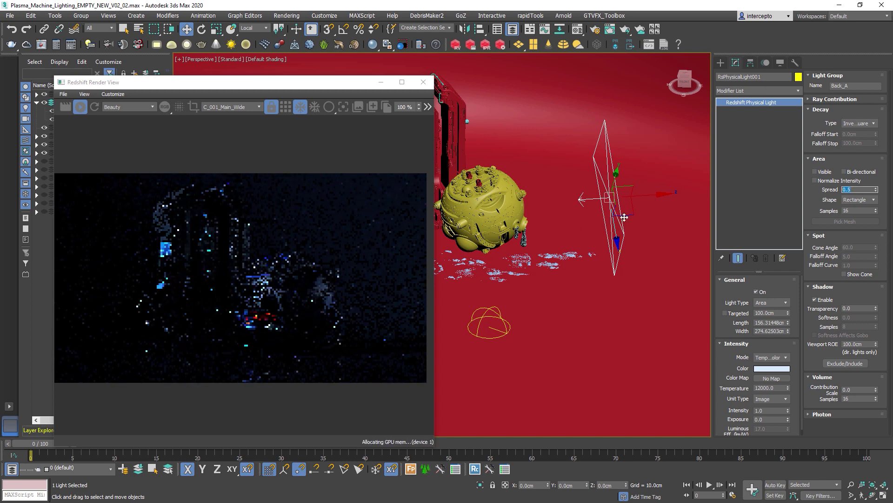
{"action": "type", "text": "e"}
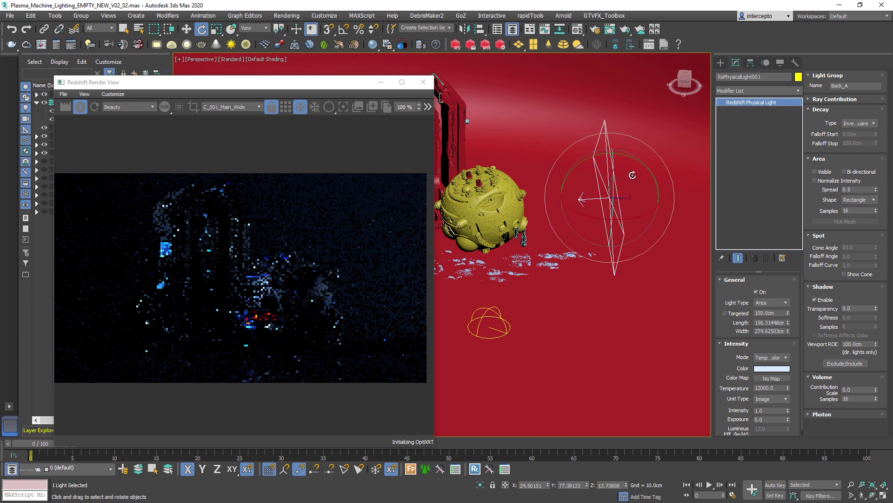
{"action": "right_click", "coordinate": [645, 162]}
{"action": "key", "text": "Escape"}
{"action": "middle_click_drag", "start_coordinate": [646, 162], "coordinate": [628, 158], "text": "alt"}
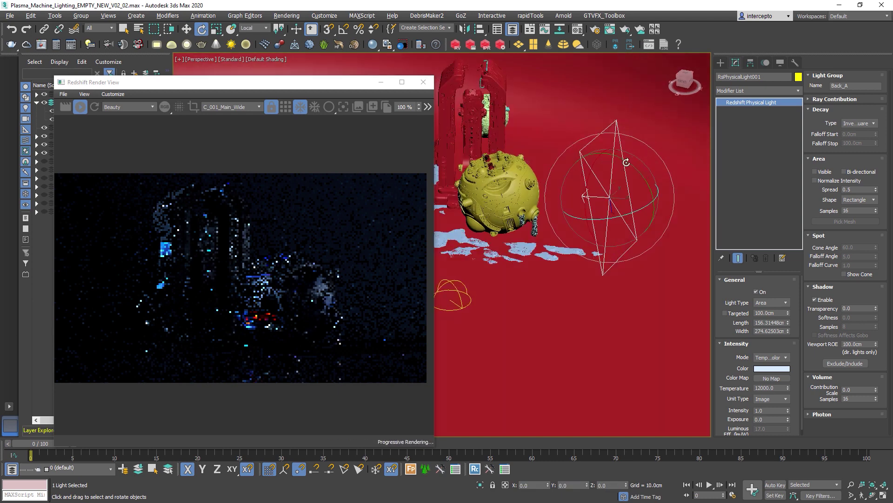
{"action": "left_click_drag", "start_coordinate": [605, 149], "coordinate": [624, 159]}
{"action": "key", "text": "w"}
{"action": "middle_click_drag", "start_coordinate": [624, 159], "coordinate": [636, 162], "text": "alt"}
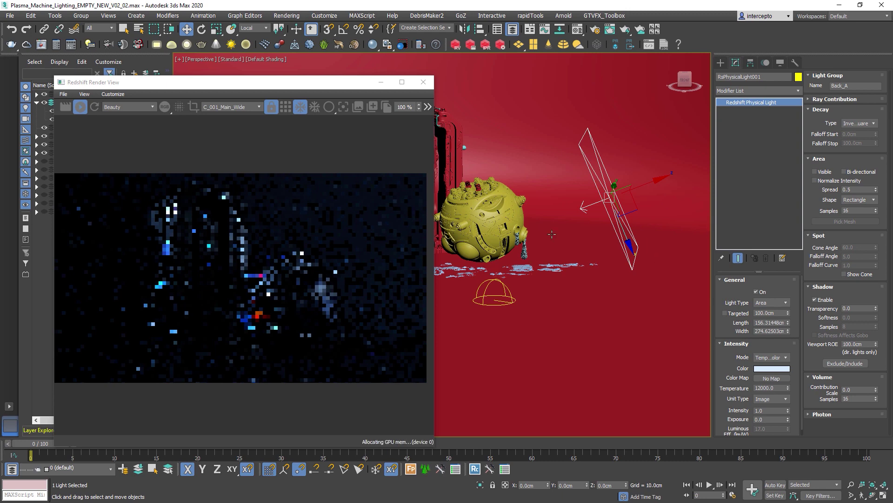
Switch to world coordinates and duplicate the area light toward the sphere as an independent copy
{"action": "middle_click_drag", "start_coordinate": [578, 196], "coordinate": [589, 186], "text": "alt"}
{"action": "right_click", "coordinate": [589, 186], "text": "alt"}
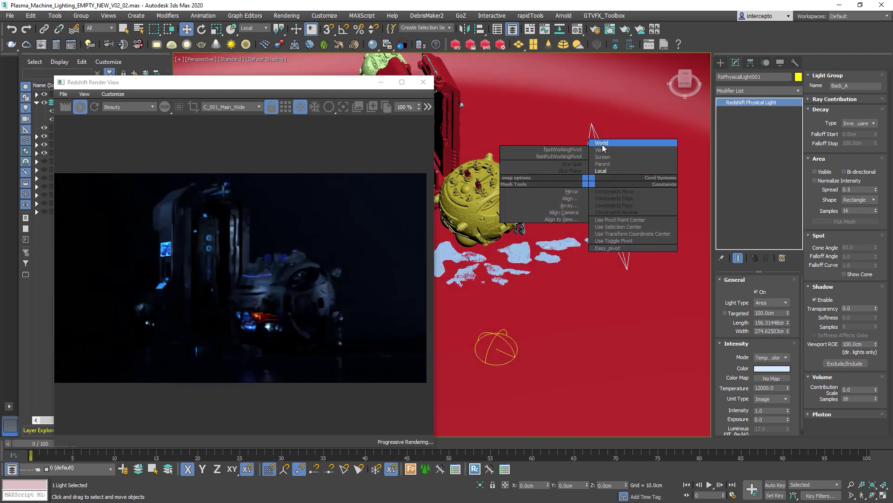
{"action": "left_click", "coordinate": [608, 161]}
{"action": "left_click_drag", "start_coordinate": [608, 161], "coordinate": [555, 139], "text": "shift"}
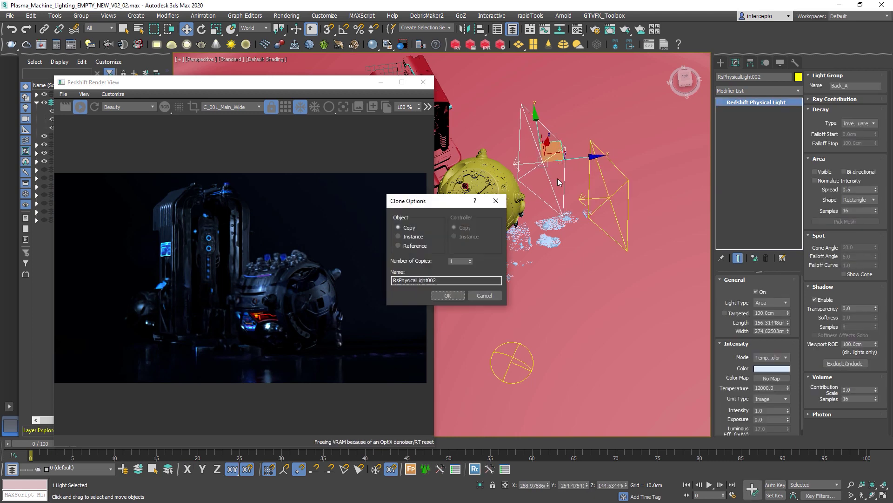
{"action": "left_click", "coordinate": [441, 294]}
Rotate the copied area light in the top view to aim it at the sphere
{"action": "key", "text": "t"}
{"action": "scroll", "coordinate": [551, 172], "scroll_direction": "down", "scroll_amount": 3}
{"action": "scroll", "coordinate": [543, 191], "scroll_direction": "up", "scroll_amount": 2}
{"action": "key", "text": "e"}
{"action": "left_click_drag", "start_coordinate": [556, 181], "coordinate": [561, 173]}
{"action": "key", "text": "w"}
Shrink the copied area light to about 66 cm long and 157 cm wide
{"action": "middle_click_drag", "start_coordinate": [561, 173], "coordinate": [577, 140], "text": "alt"}
{"action": "left_click_drag", "start_coordinate": [788, 322], "coordinate": [797, 407]}
{"action": "left_click_drag", "start_coordinate": [788, 331], "coordinate": [780, 442]}
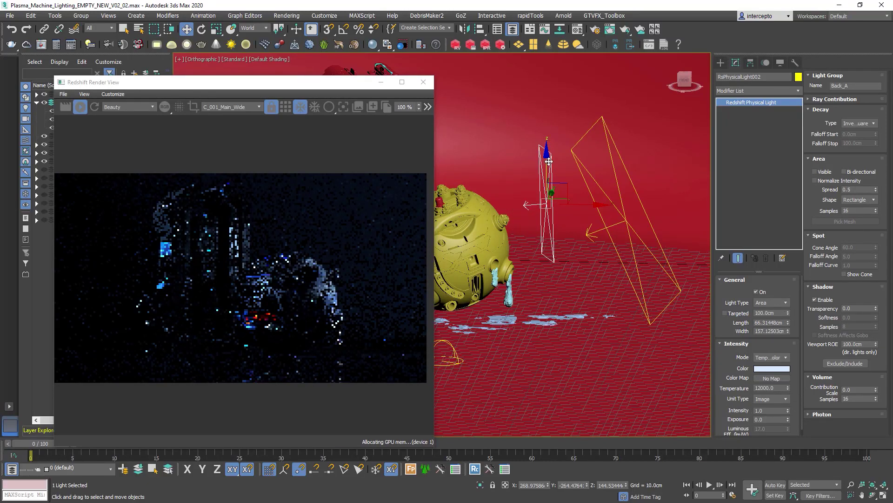
Lower the copied area light to a height of about 100 cm and rotate it beside the sphere
{"action": "left_click_drag", "start_coordinate": [546, 156], "coordinate": [547, 217]}
{"action": "mouse_move", "coordinate": [547, 217]}
{"action": "middle_mouse_down", "text": "alt"}
{"action": "mouse_move", "coordinate": [550, 224]}
{"action": "mouse_move", "coordinate": [560, 210]}
{"action": "middle_mouse_up", "text": "alt"}
{"action": "key", "text": "e"}
{"action": "left_click_drag", "start_coordinate": [583, 227], "coordinate": [602, 209]}
{"action": "key", "text": "w"}
{"action": "mouse_move", "coordinate": [602, 209]}
{"action": "middle_mouse_down", "text": "alt"}
{"action": "mouse_move", "coordinate": [587, 200]}
{"action": "mouse_move", "coordinate": [619, 219]}
{"action": "mouse_move", "coordinate": [637, 204]}
{"action": "mouse_move", "coordinate": [613, 205]}
{"action": "middle_mouse_up", "text": "alt"}
{"action": "key", "text": "c"}
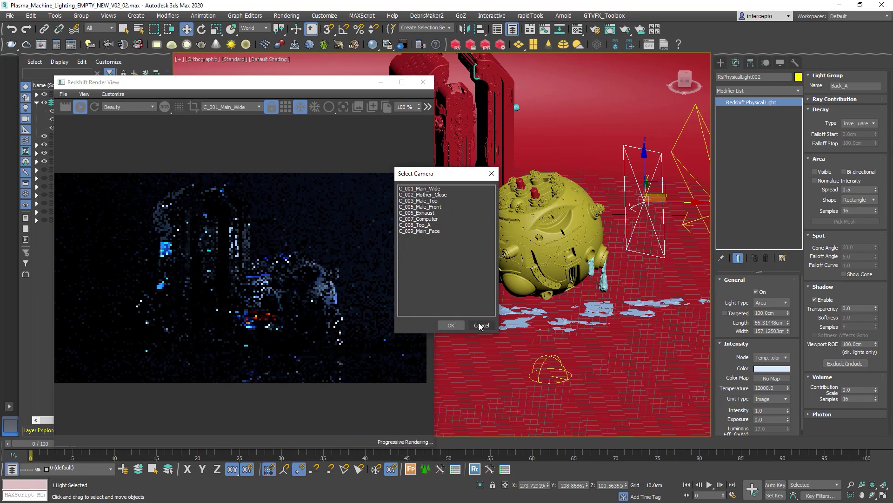
{"action": "left_click", "coordinate": [481, 325]}
{"action": "middle_click_drag", "start_coordinate": [481, 325], "coordinate": [539, 231], "text": "alt"}
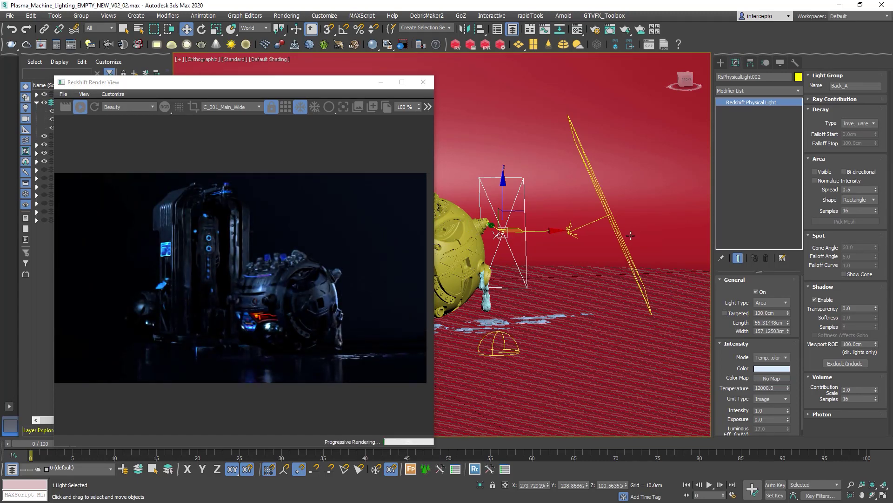
Set the larger area light's intensity to 0 and store a snapshot of the render in the enlarged render view
{"action": "left_click", "coordinate": [599, 192]}
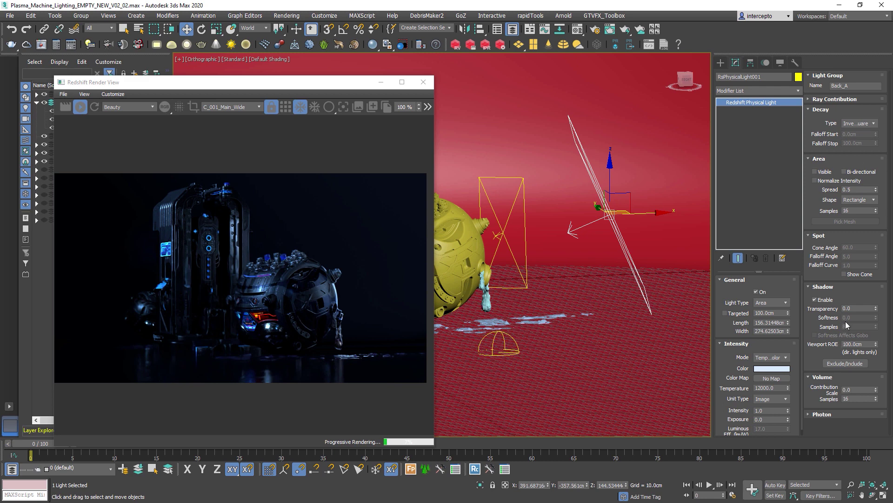
{"action": "double_click", "coordinate": [769, 411]}
{"action": "type", "text": "0"}
{"action": "key", "text": "Return"}
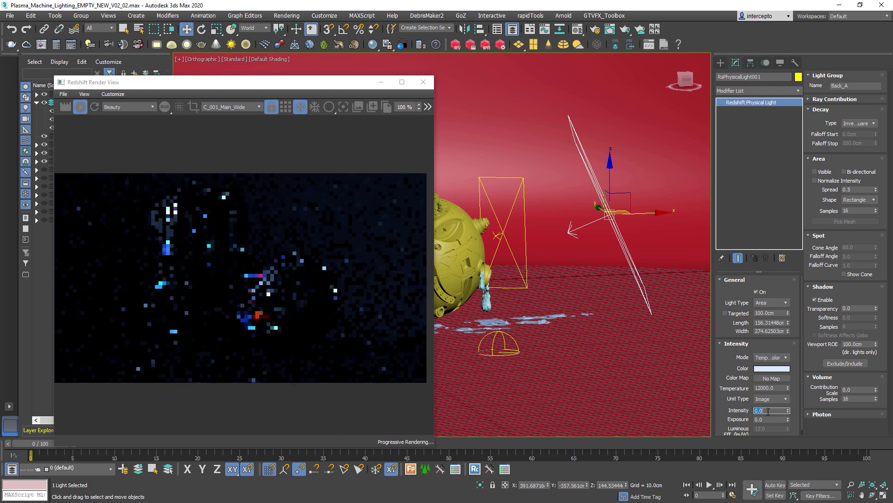
{"action": "left_click", "coordinate": [373, 107]}
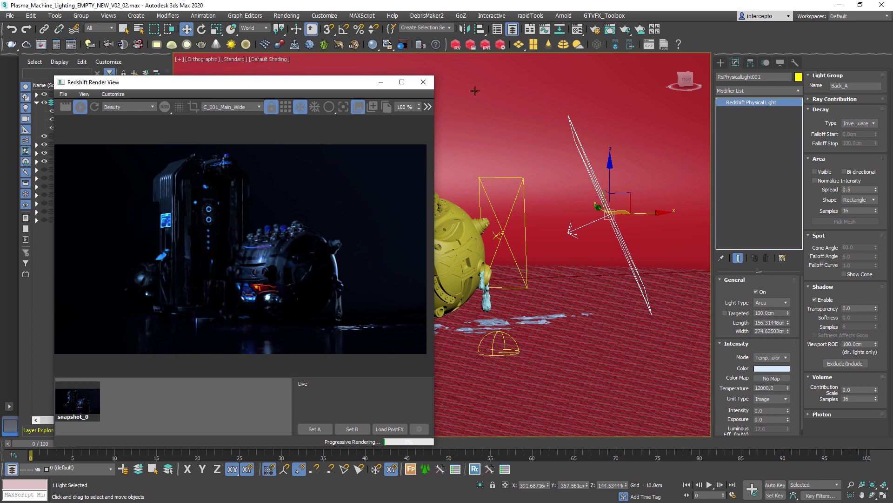
{"action": "left_click_drag", "start_coordinate": [433, 76], "coordinate": [472, 55]}
Set the larger area light's intensity to 2 and store a second render snapshot
{"action": "double_click", "coordinate": [768, 410]}
{"action": "type", "text": "2"}
{"action": "key", "text": "Return"}
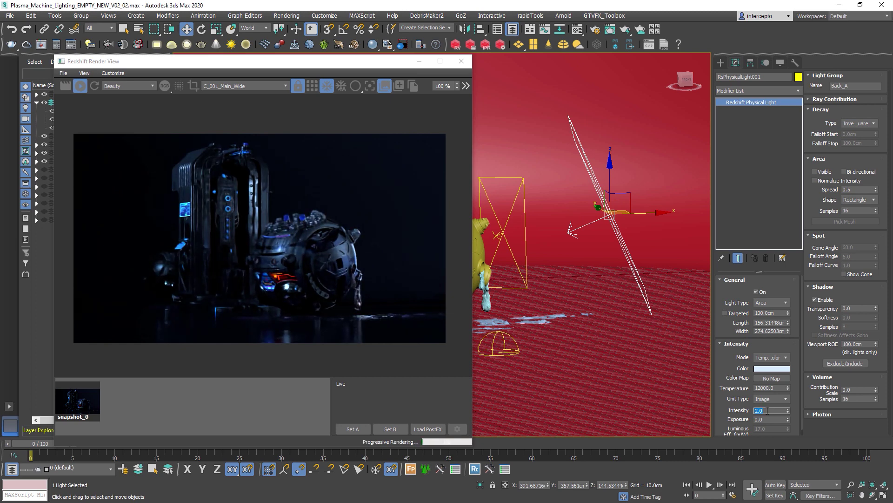
{"action": "left_click", "coordinate": [400, 86]}
Compare the two stored snapshots to examine the larger area light's effect on the machine
{"action": "left_click", "coordinate": [119, 401]}
{"action": "left_click", "coordinate": [88, 402]}
{"action": "left_click", "coordinate": [120, 402]}
{"action": "left_click", "coordinate": [69, 402]}
{"action": "left_click", "coordinate": [122, 400]}
{"action": "left_click", "coordinate": [85, 401]}
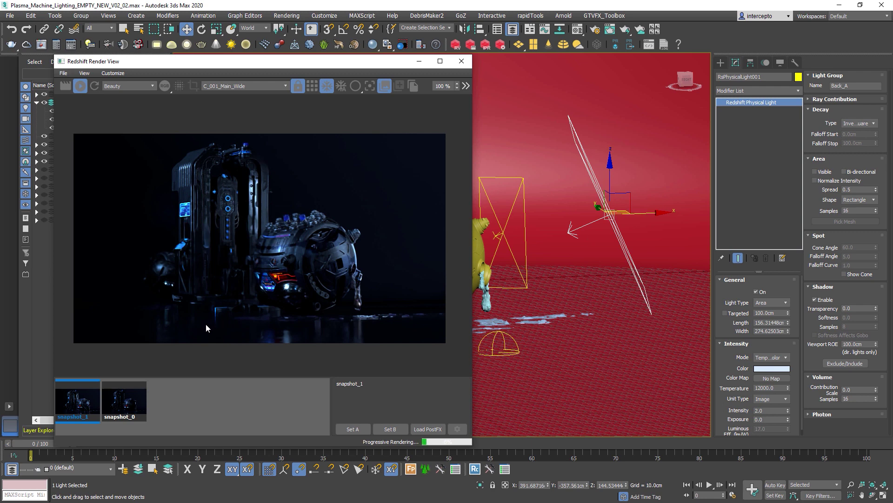
Set the larger area light's spread to 0.2 and return the render view to the live render
{"action": "double_click", "coordinate": [859, 189]}
{"action": "type", "text": "0.2"}
{"action": "key", "text": "Return"}
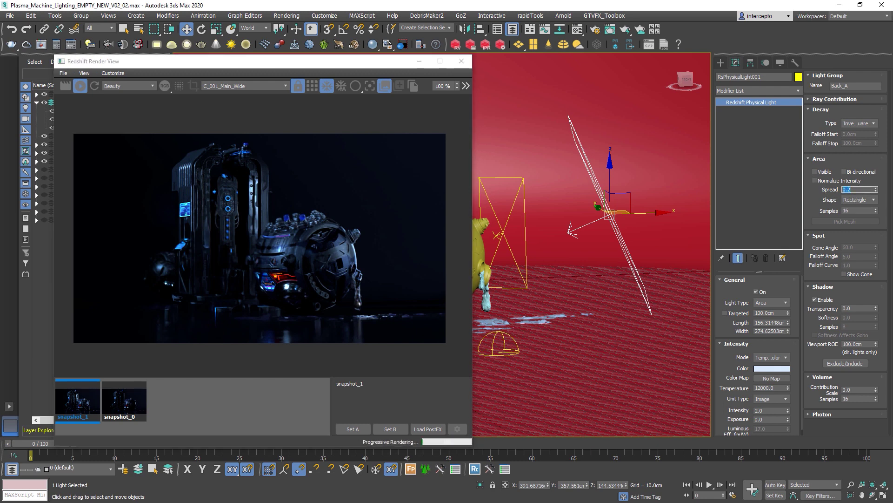
{"action": "left_click", "coordinate": [175, 419]}
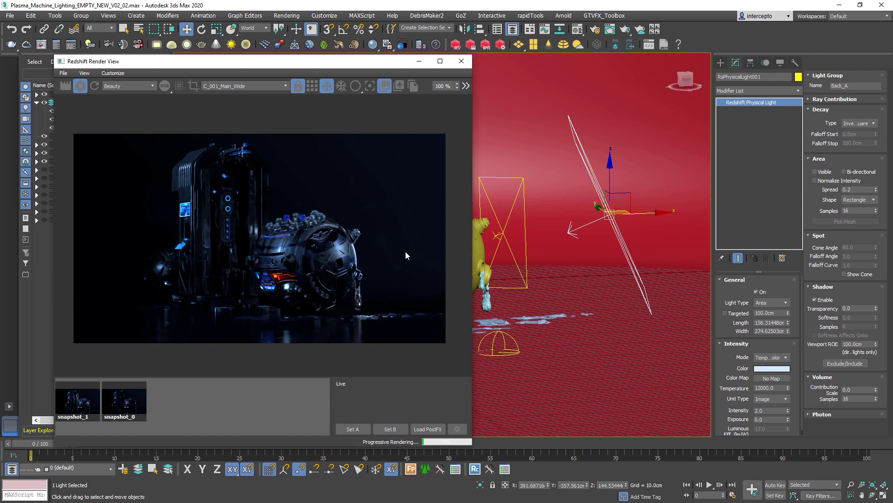
Try a spread of 0.6 on the larger area light and return it to 0.2
{"action": "double_click", "coordinate": [849, 190]}
{"action": "type", "text": ".6"}
{"action": "key", "text": "Return"}
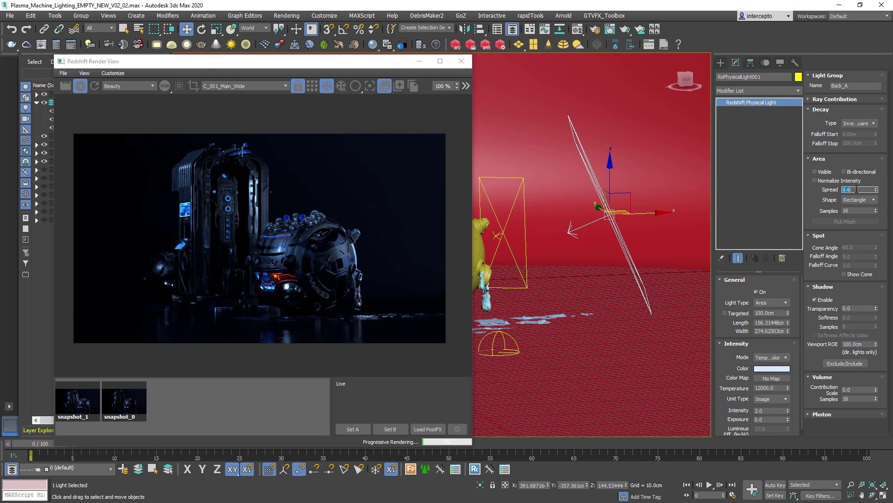
{"action": "type", "text": ".2"}
{"action": "key", "text": "Return"}
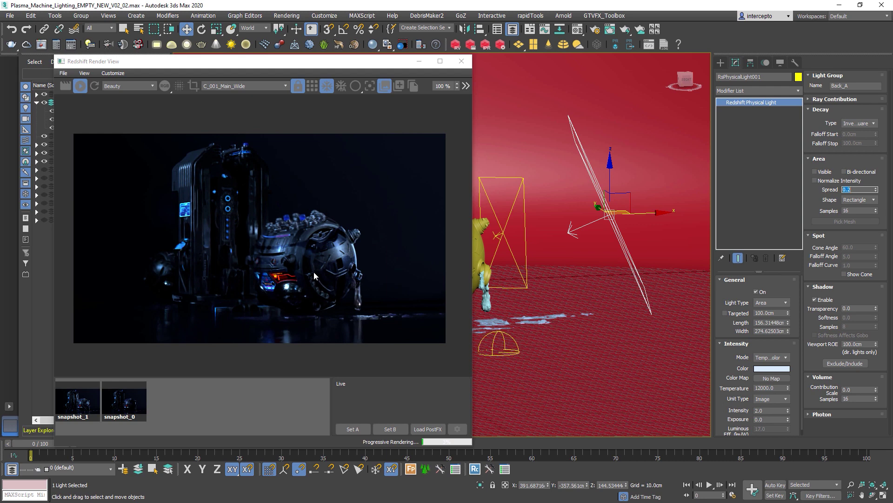
Set the larger area light's intensity to 1 and raise its blue colour's saturation to 198
{"action": "double_click", "coordinate": [767, 411]}
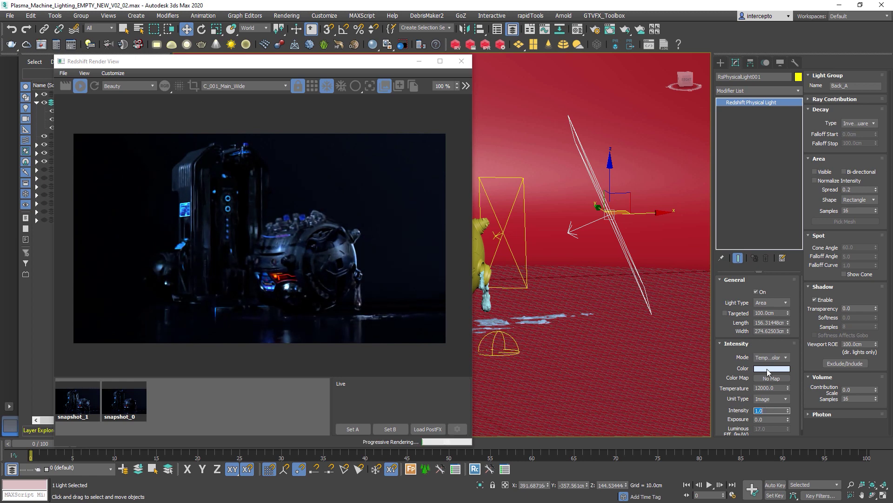
{"action": "left_click", "coordinate": [768, 368]}
{"action": "left_click_drag", "start_coordinate": [492, 258], "coordinate": [513, 261]}
{"action": "left_click_drag", "start_coordinate": [446, 200], "coordinate": [555, 189]}
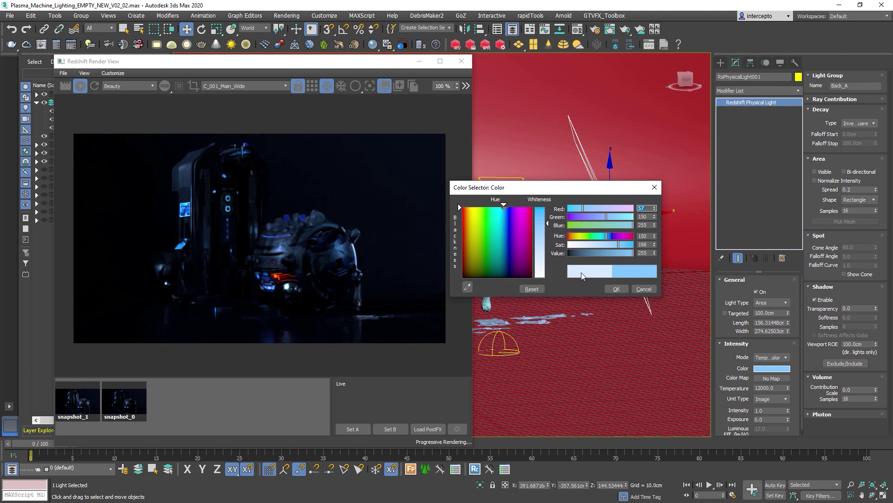
{"action": "left_click", "coordinate": [616, 289]}
Switch the larger area light's intensity mode to Color and give its colour hue 160 and saturation 220
{"action": "left_click", "coordinate": [752, 358]}
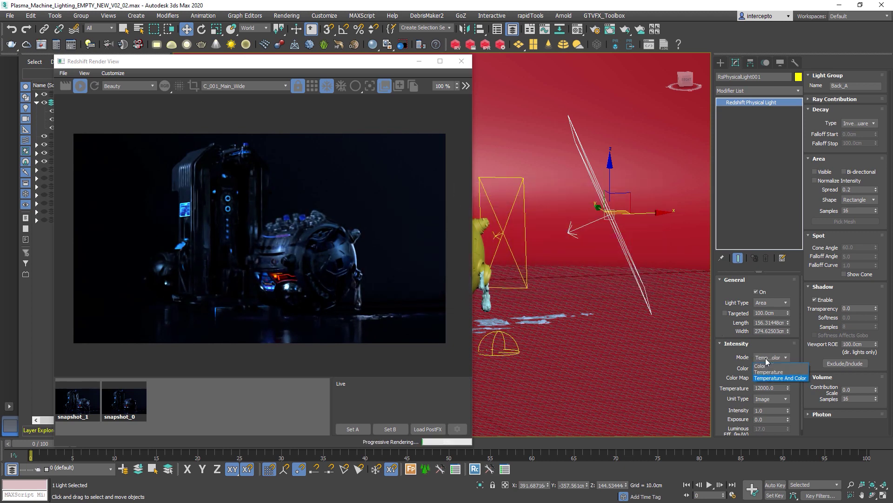
{"action": "left_click", "coordinate": [765, 365]}
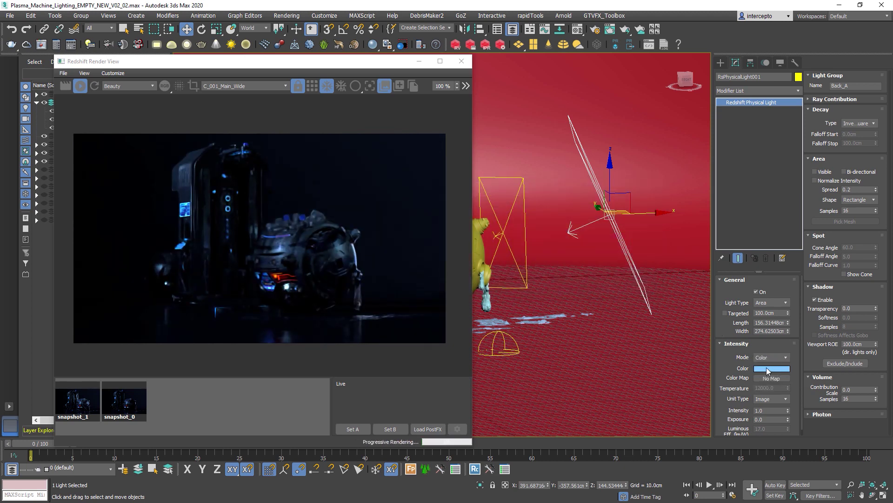
{"action": "left_click", "coordinate": [769, 369]}
{"action": "left_click_drag", "start_coordinate": [461, 200], "coordinate": [511, 199]}
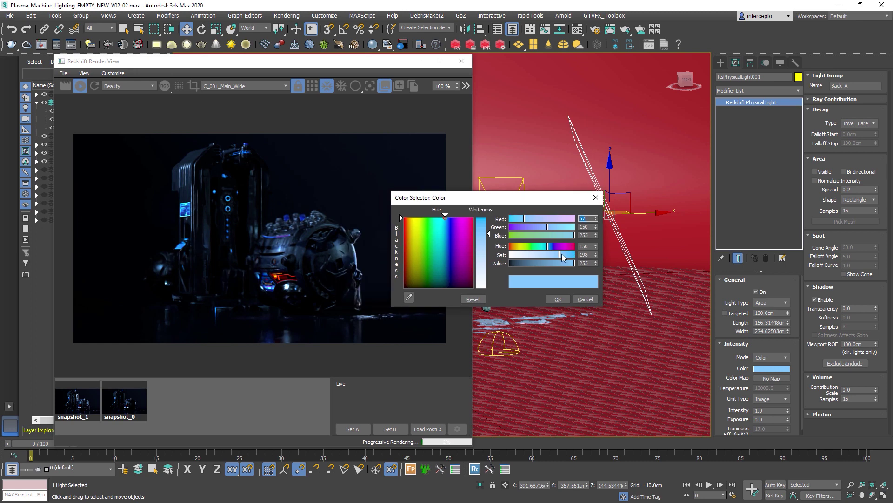
{"action": "left_click_drag", "start_coordinate": [563, 257], "coordinate": [567, 257]}
{"action": "double_click", "coordinate": [587, 246]}
{"action": "type", "text": "160"}
{"action": "key", "text": "Return"}
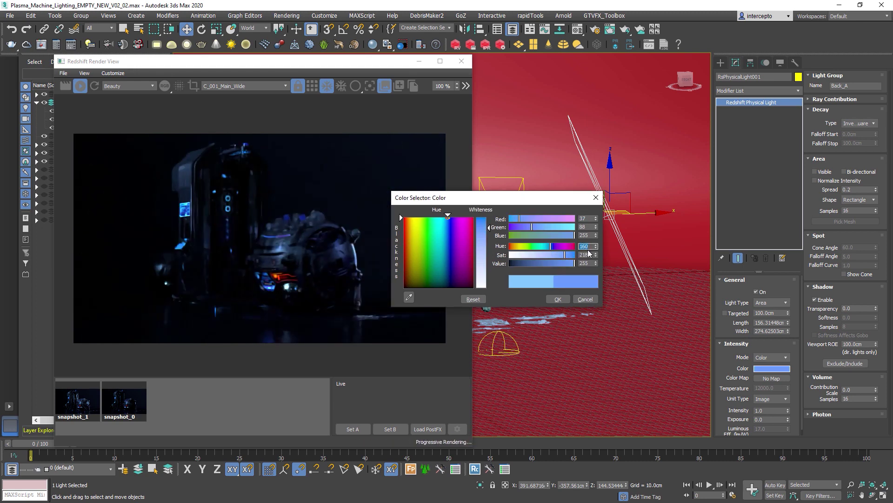
{"action": "double_click", "coordinate": [591, 254]}
{"action": "type", "text": "220"}
{"action": "key", "text": "Return"}
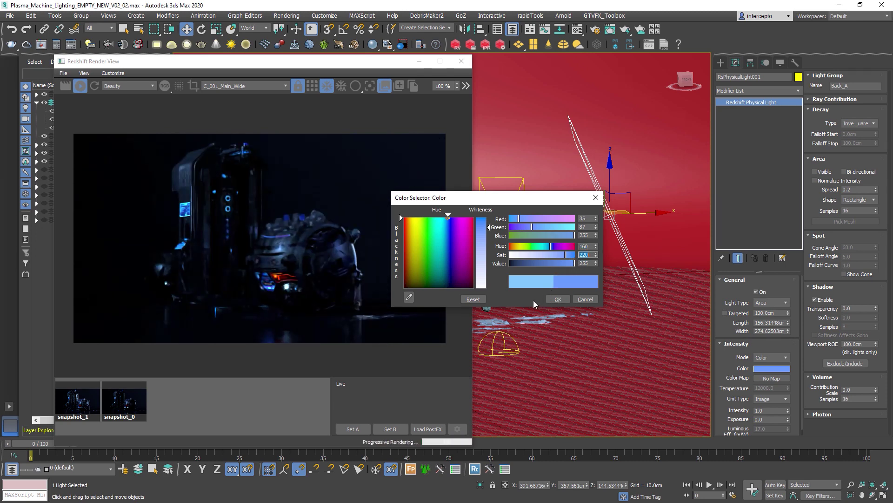
{"action": "left_click", "coordinate": [558, 300]}
Try an intensity of 3 on the larger area light and settle on 2
{"action": "double_click", "coordinate": [768, 409]}
{"action": "type", "text": "3"}
{"action": "key", "text": "Return"}
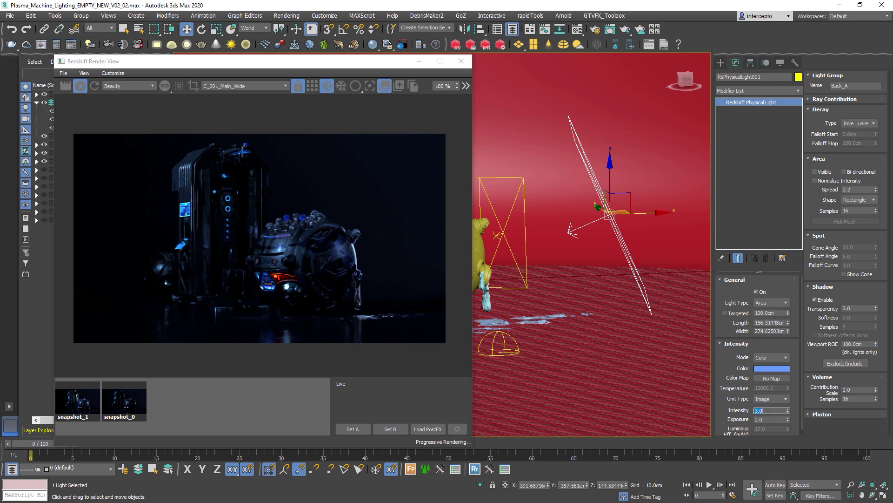
{"action": "type", "text": "2"}
{"action": "key", "text": "Return"}
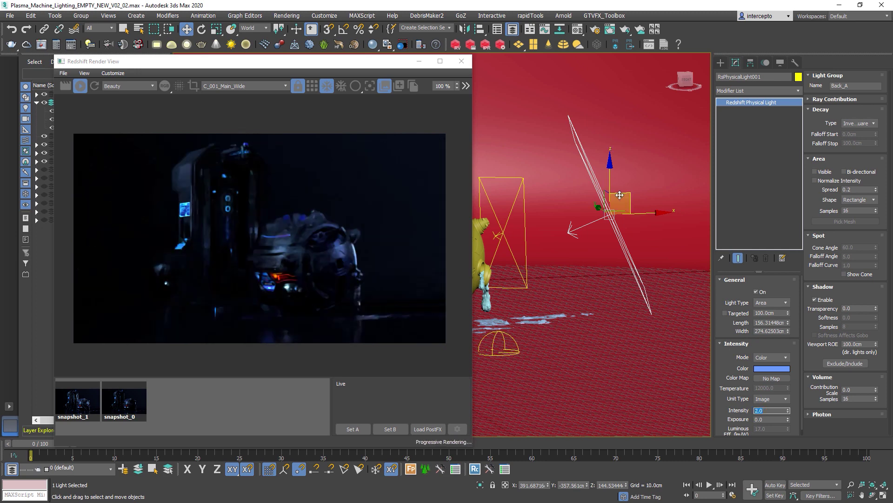
Raise the smaller area light to about 140 cm with a downward tilt toward the sphere, and widen it to about 239 cm
{"action": "left_click", "coordinate": [516, 178]}
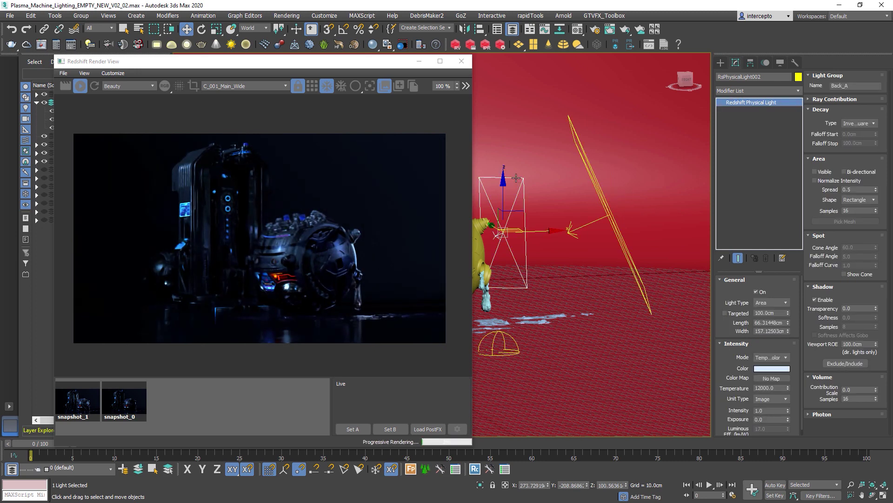
{"action": "middle_click_drag", "start_coordinate": [531, 204], "coordinate": [553, 225], "text": "alt"}
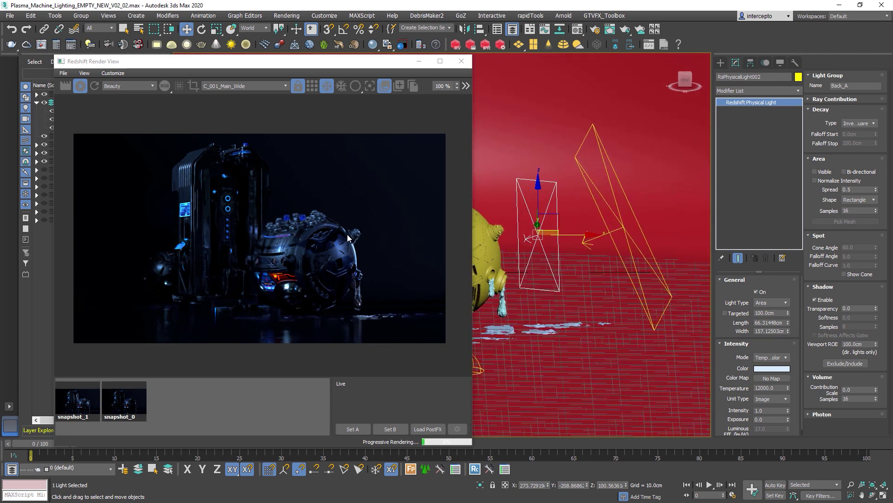
{"action": "left_click_drag", "start_coordinate": [538, 188], "coordinate": [539, 172]}
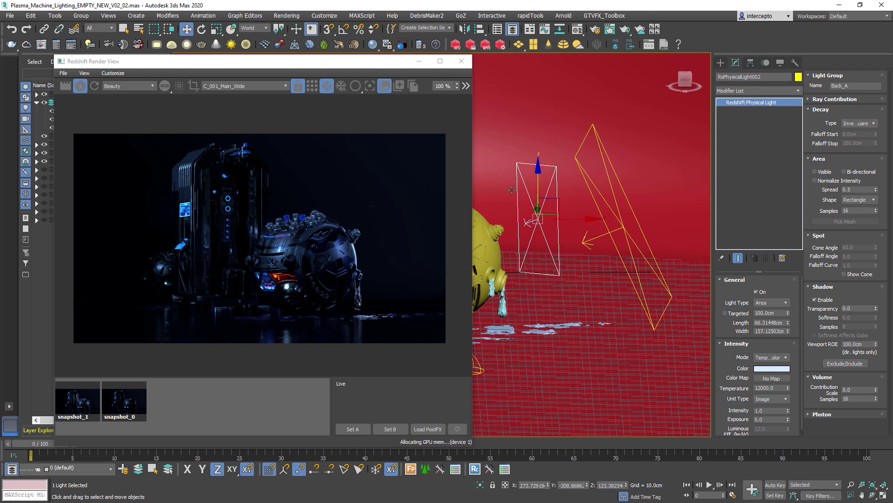
{"action": "mouse_move", "coordinate": [538, 173]}
{"action": "left_mouse_down"}
{"action": "mouse_move", "coordinate": [538, 162]}
{"action": "mouse_move", "coordinate": [550, 166]}
{"action": "mouse_move", "coordinate": [527, 179]}
{"action": "left_mouse_up"}
{"action": "key", "text": "e"}
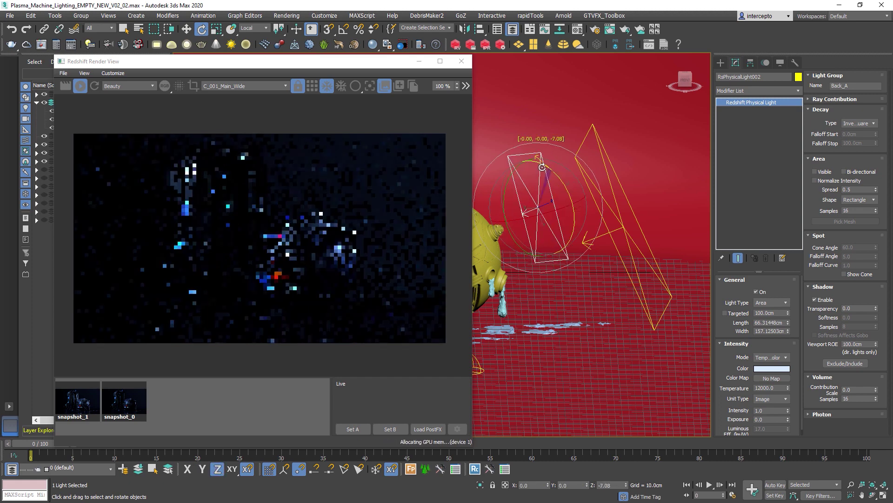
{"action": "key", "text": "w"}
{"action": "left_click_drag", "start_coordinate": [788, 331], "coordinate": [789, 279]}
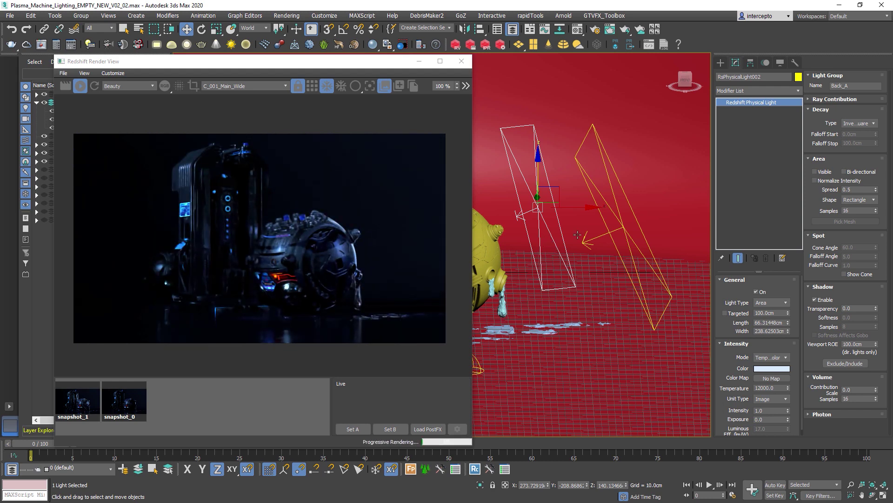
Switch the smaller area light's intensity mode to Color and give its colour hue 160 and saturation 216
{"action": "left_click", "coordinate": [776, 358]}
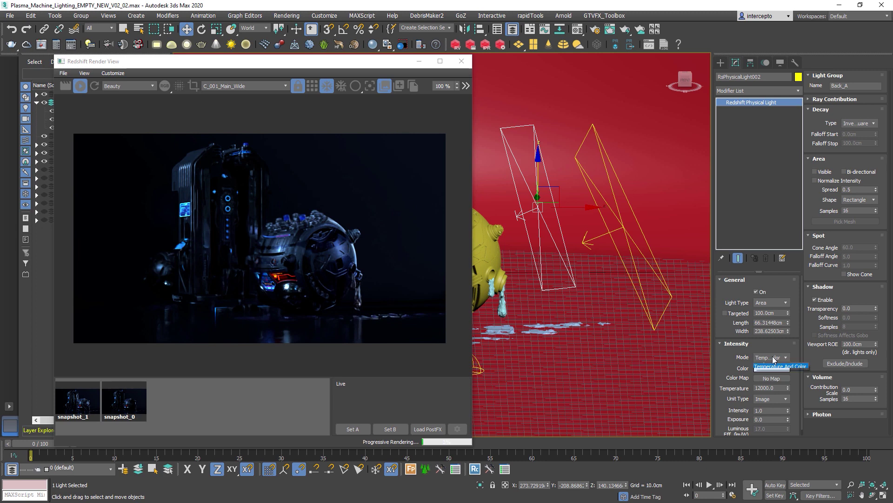
{"action": "left_click", "coordinate": [769, 367]}
{"action": "left_click", "coordinate": [775, 369]}
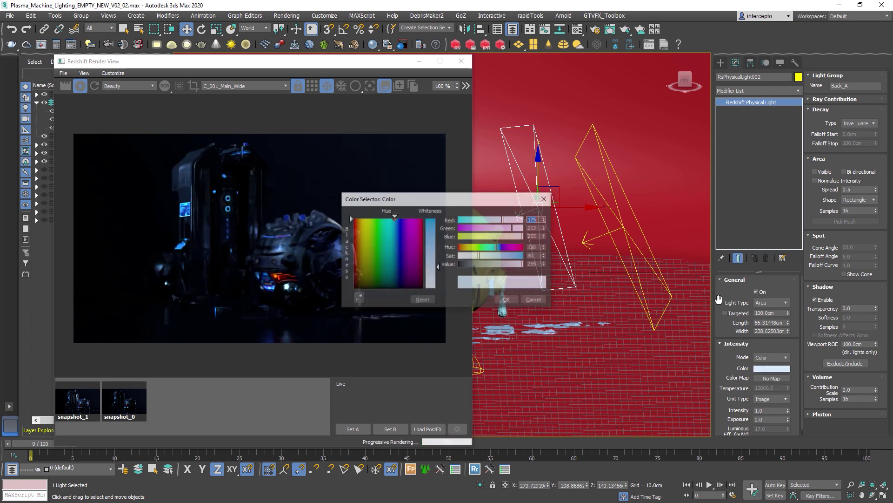
{"action": "double_click", "coordinate": [539, 247]}
{"action": "type", "text": "160"}
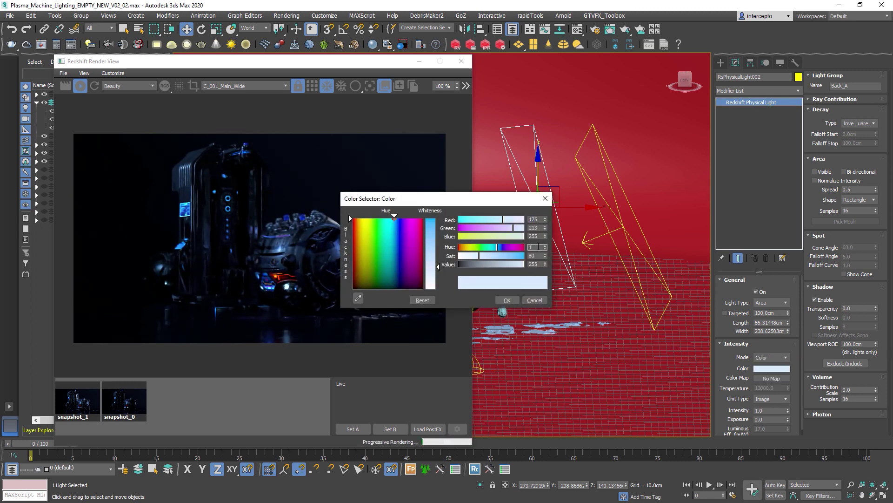
{"action": "key", "text": "Return"}
{"action": "left_click", "coordinate": [509, 256]}
{"action": "left_click_drag", "start_coordinate": [484, 199], "coordinate": [592, 197]}
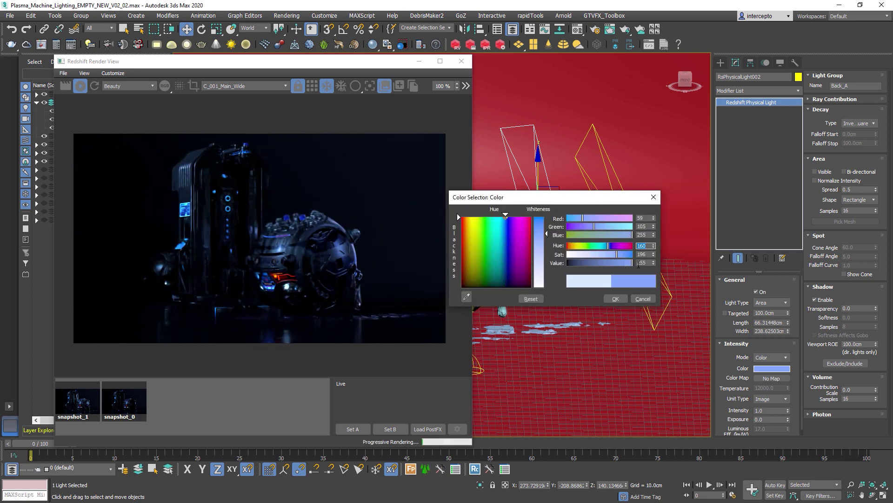
{"action": "left_click_drag", "start_coordinate": [617, 255], "coordinate": [624, 255]}
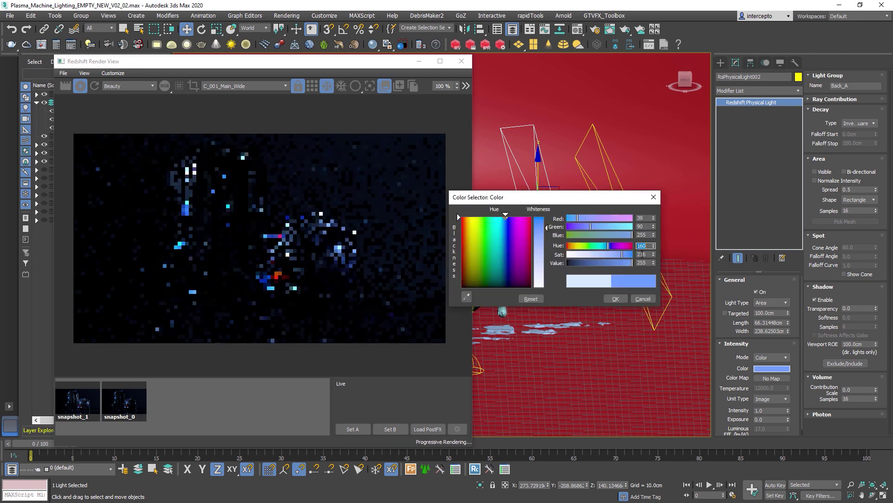
{"action": "left_click", "coordinate": [613, 299]}
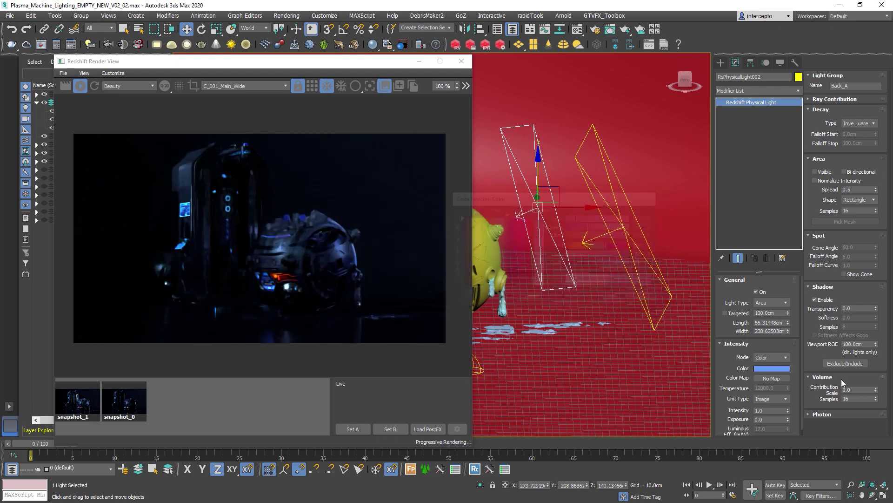
Set the smaller area light's intensity to 4 and store a snapshot of the render
{"action": "double_click", "coordinate": [769, 410]}
{"action": "type", "text": "4"}
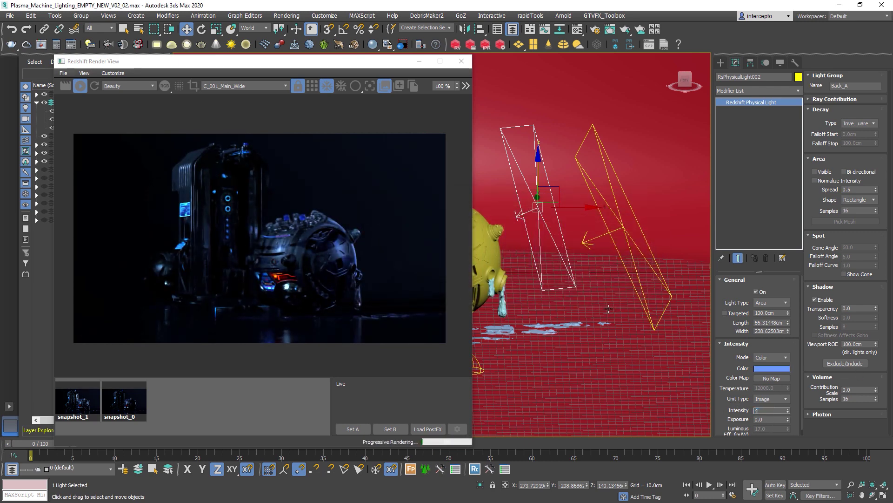
{"action": "key", "text": "Return"}
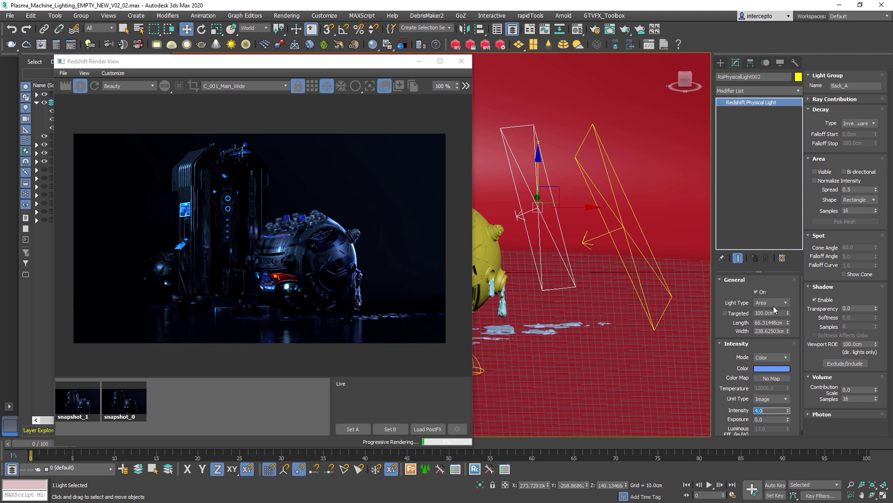
{"action": "left_click", "coordinate": [399, 86]}
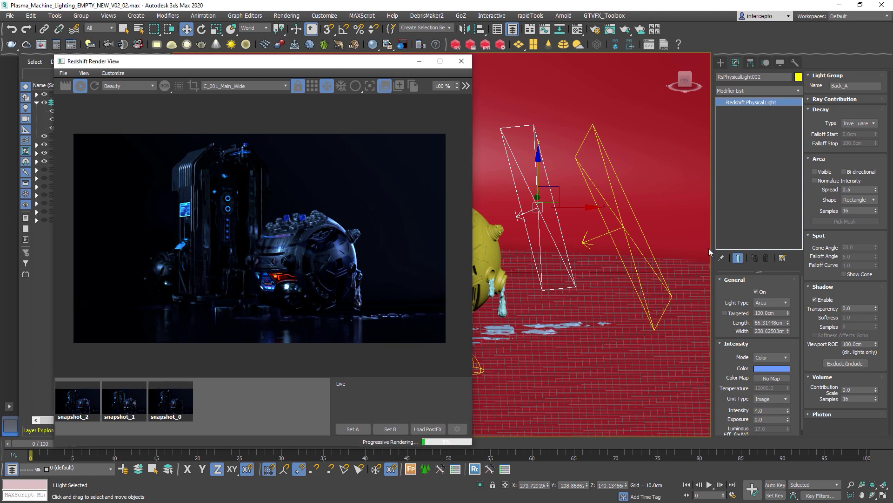
Store a snapshot with the smaller area light off, compare it with the lit snapshot, and switch the light back on
{"action": "left_click", "coordinate": [757, 291]}
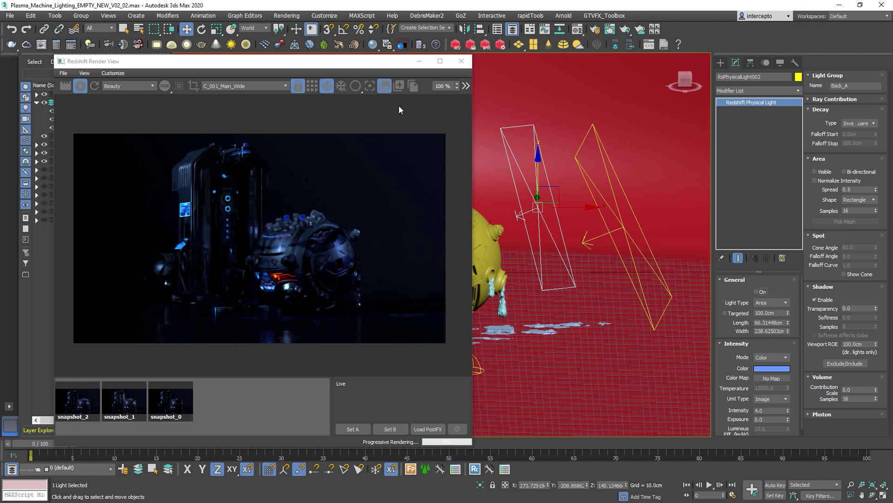
{"action": "left_click", "coordinate": [399, 89]}
{"action": "left_click", "coordinate": [75, 399]}
{"action": "left_click", "coordinate": [105, 404]}
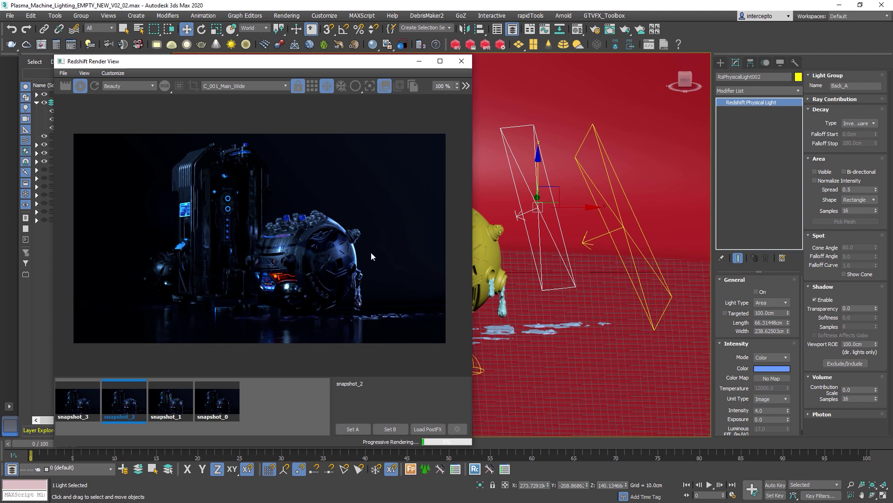
{"action": "left_click", "coordinate": [87, 410]}
{"action": "left_click", "coordinate": [115, 409]}
{"action": "left_click", "coordinate": [76, 410]}
{"action": "left_click", "coordinate": [109, 409]}
{"action": "left_click", "coordinate": [68, 409]}
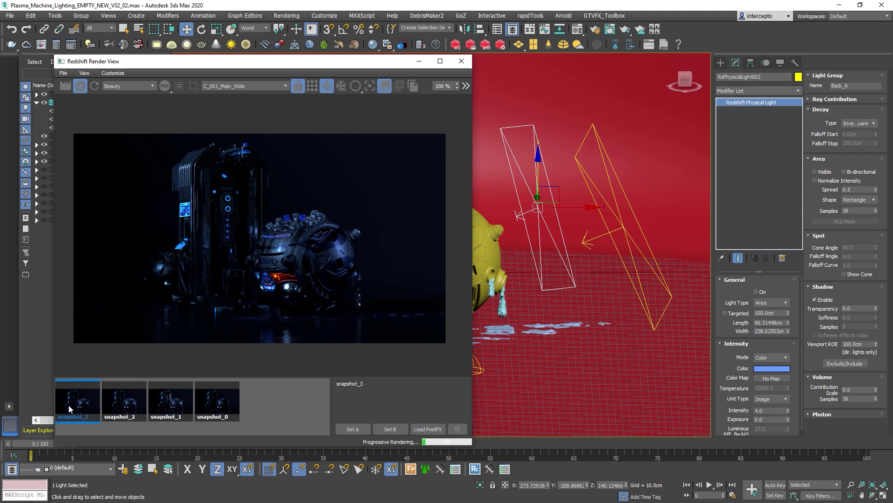
{"action": "left_click", "coordinate": [110, 409]}
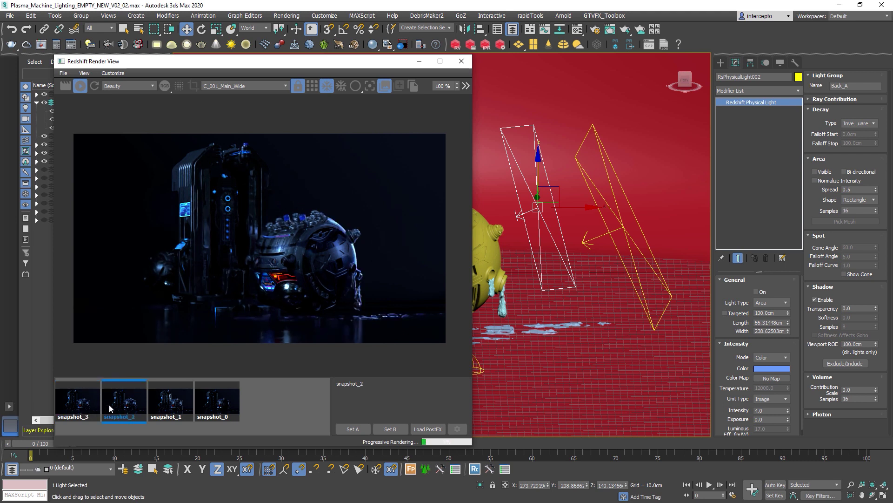
{"action": "left_click", "coordinate": [756, 291]}
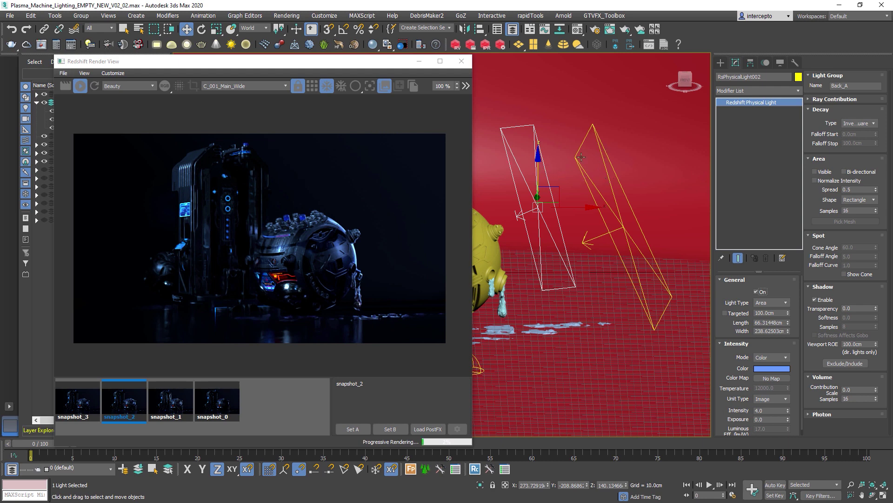
Stop the live render and clone the larger area light as an independent copy
{"action": "left_click", "coordinate": [618, 219]}
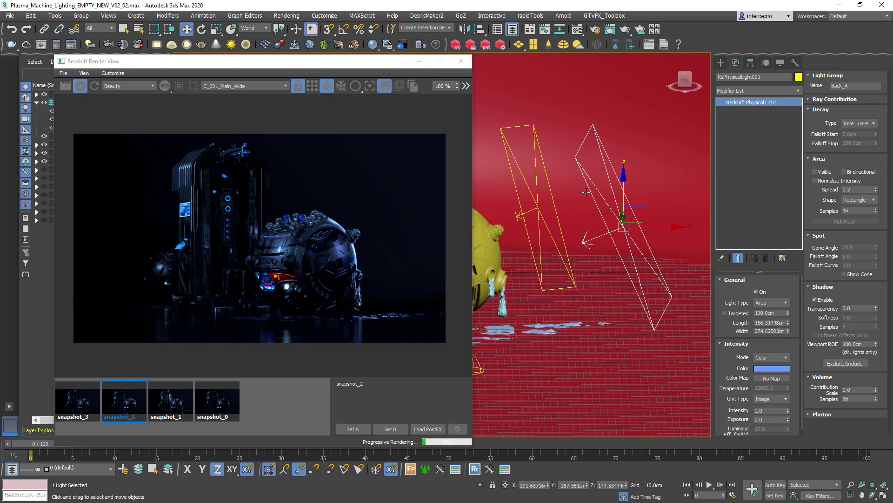
{"action": "left_click", "coordinate": [80, 85]}
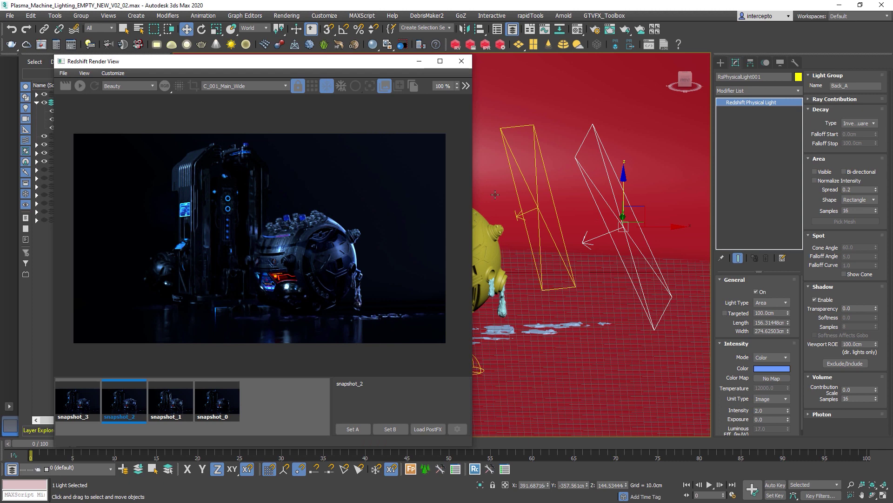
{"action": "scroll", "coordinate": [689, 231], "scroll_direction": "down", "scroll_amount": 5}
{"action": "mouse_move", "coordinate": [689, 232]}
{"action": "middle_mouse_down", "text": "alt"}
{"action": "mouse_move", "coordinate": [611, 238]}
{"action": "mouse_move", "coordinate": [625, 232]}
{"action": "middle_mouse_up", "text": "alt"}
{"action": "key", "text": "ctrl+v"}
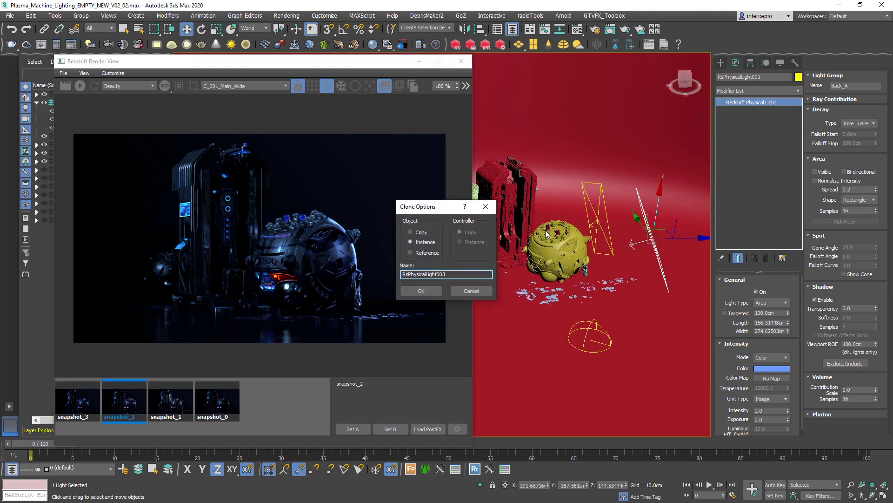
{"action": "left_click", "coordinate": [422, 290]}
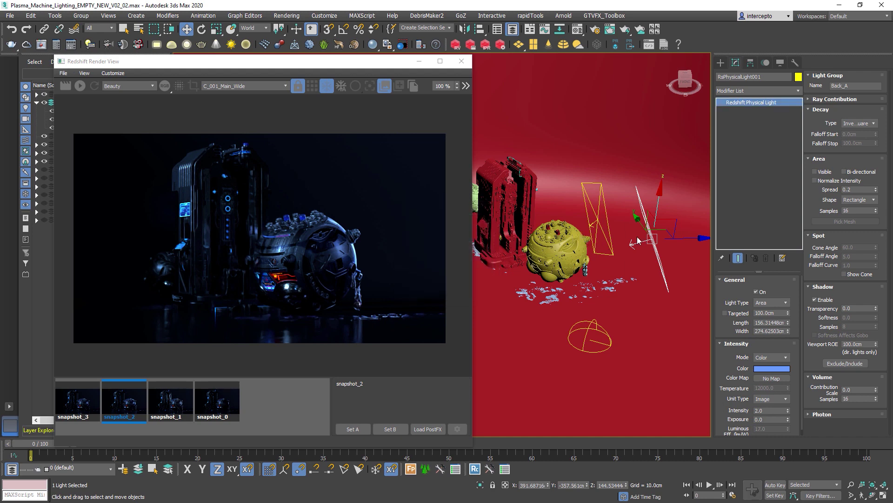
Move the cloned light over the machine and sphere and rotate it flat so it faces straight down
{"action": "scroll", "coordinate": [639, 236], "scroll_direction": "up", "scroll_amount": 3}
{"action": "scroll", "coordinate": [639, 237], "scroll_direction": "down", "scroll_amount": 4}
{"action": "right_click", "coordinate": [661, 198]}
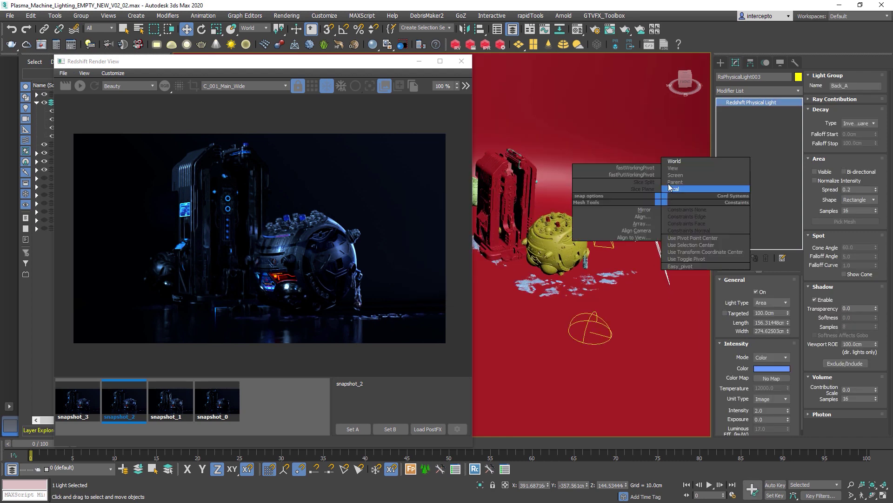
{"action": "left_click", "coordinate": [673, 189]}
{"action": "key", "text": "y"}
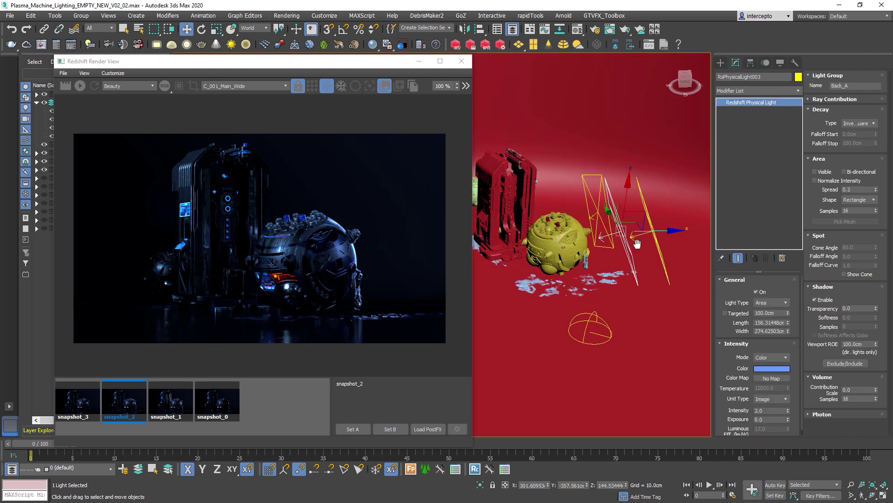
{"action": "middle_click_drag", "start_coordinate": [615, 257], "coordinate": [629, 257]}
{"action": "left_click_drag", "start_coordinate": [631, 239], "coordinate": [538, 266]}
Raise the flat light to about 527 cm and enlarge it to about 301 cm long and 544 cm wide
{"action": "key", "text": "w"}
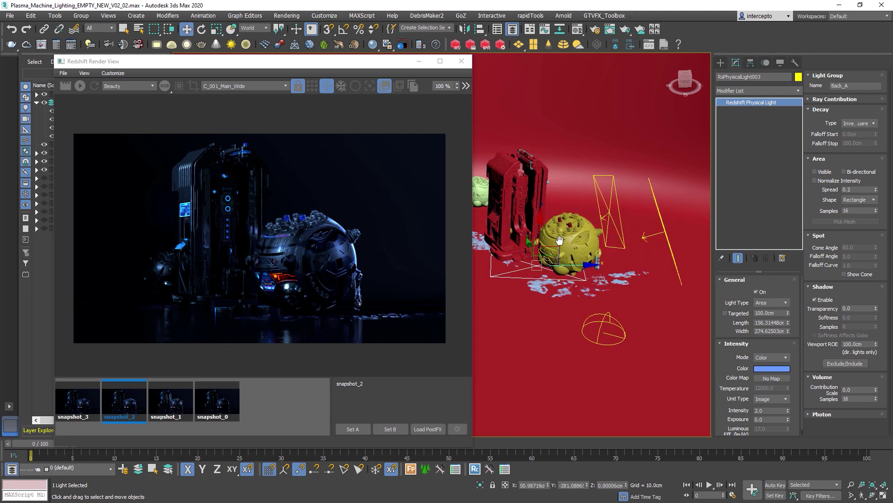
{"action": "left_click_drag", "start_coordinate": [546, 231], "coordinate": [563, 47]}
{"action": "middle_click_drag", "start_coordinate": [581, 139], "coordinate": [623, 260], "text": "alt"}
{"action": "left_click_drag", "start_coordinate": [787, 321], "coordinate": [787, 261]}
{"action": "left_click_drag", "start_coordinate": [788, 332], "coordinate": [795, 214]}
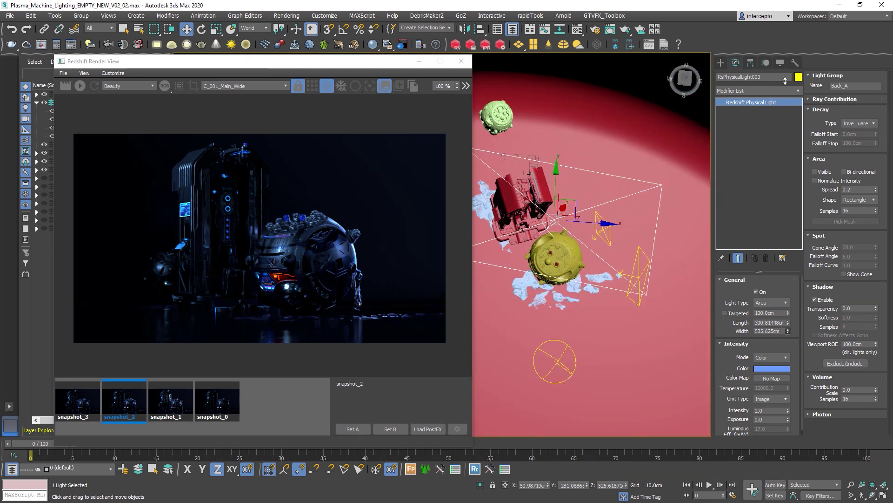
Switch to the Local coordinate system and place a copy of the overhead light behind the machine
{"action": "middle_click_drag", "start_coordinate": [572, 200], "coordinate": [596, 232]}
{"action": "right_click", "coordinate": [596, 232]}
{"action": "left_click", "coordinate": [660, 206]}
{"action": "middle_click_drag", "start_coordinate": [661, 205], "coordinate": [615, 210], "text": "alt"}
{"action": "mouse_move", "coordinate": [614, 210]}
{"action": "left_mouse_down", "text": "shift"}
{"action": "mouse_move", "coordinate": [554, 140]}
{"action": "mouse_move", "coordinate": [495, 152]}
{"action": "left_mouse_up", "text": "shift"}
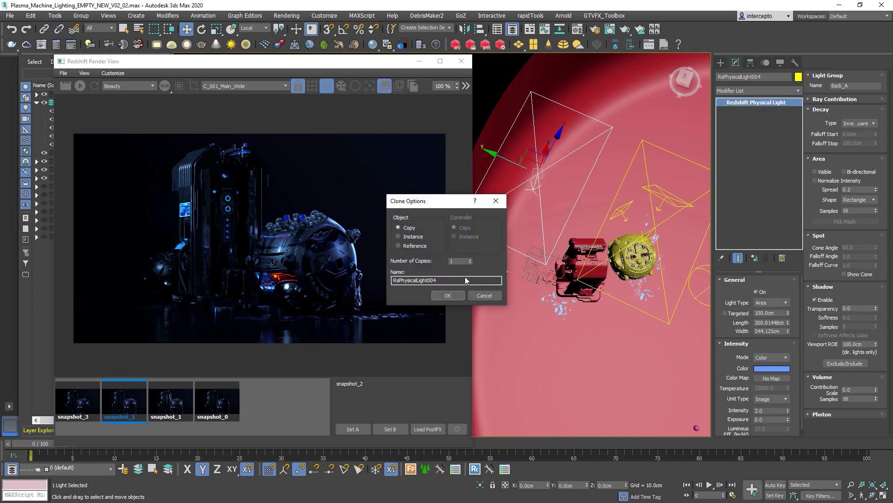
{"action": "left_click", "coordinate": [447, 295]}
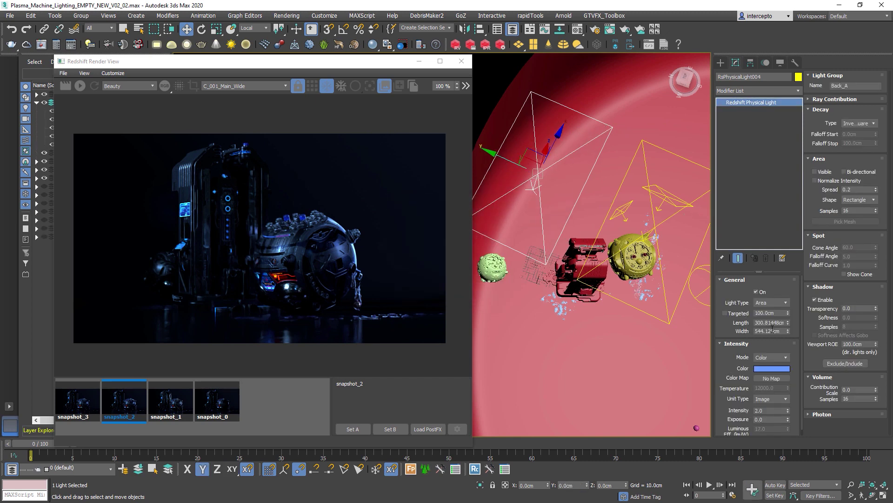
Resize the rear overhead light to about 106 cm long and 461 cm wide, and open its spread for editing
{"action": "left_click_drag", "start_coordinate": [788, 322], "coordinate": [789, 379]}
{"action": "left_click_drag", "start_coordinate": [788, 333], "coordinate": [788, 353]}
{"action": "middle_click_drag", "start_coordinate": [593, 243], "coordinate": [689, 204], "text": "alt"}
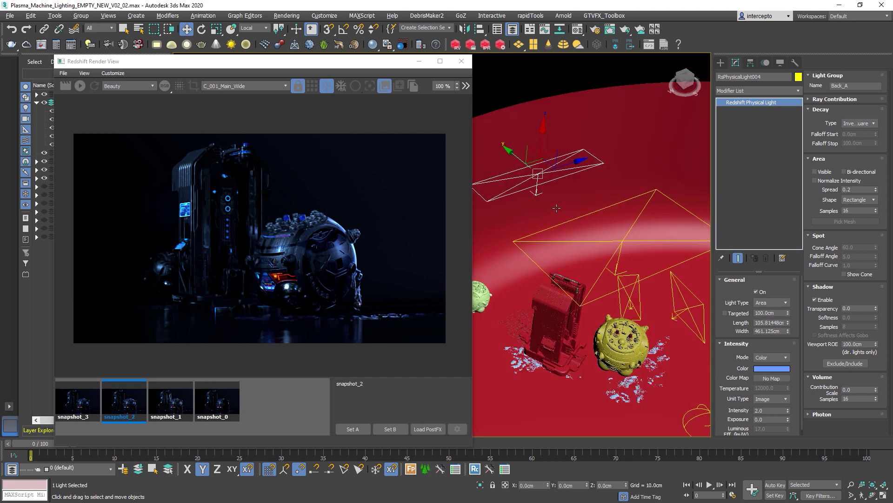
{"action": "double_click", "coordinate": [860, 189]}
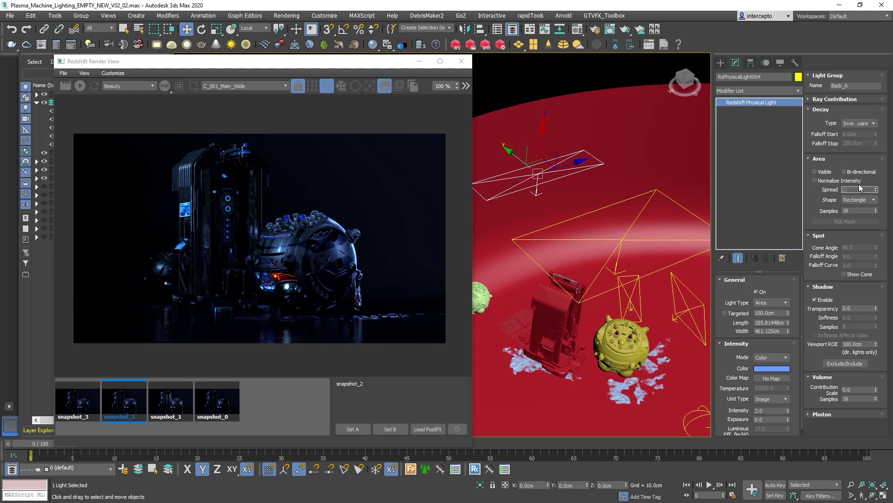
Set the spread of the larger overhead light above the machine to 1
{"action": "middle_click_drag", "start_coordinate": [629, 229], "coordinate": [610, 199]}
{"action": "left_click", "coordinate": [645, 218]}
{"action": "double_click", "coordinate": [857, 190]}
{"action": "type", "text": "1"}
{"action": "key", "text": "Return"}
Shift the narrower rear overhead light to adjust its position behind the machine
{"action": "middle_click_drag", "start_coordinate": [643, 180], "coordinate": [507, 195], "text": "alt"}
{"action": "scroll", "coordinate": [500, 192], "scroll_direction": "down", "scroll_amount": 2}
{"action": "middle_click_drag", "start_coordinate": [560, 184], "coordinate": [587, 166], "text": "alt"}
{"action": "scroll", "coordinate": [560, 189], "scroll_direction": "up", "scroll_amount": 2}
{"action": "left_click", "coordinate": [580, 162]}
{"action": "left_click_drag", "start_coordinate": [518, 164], "coordinate": [492, 159]}
{"action": "middle_click_drag", "start_coordinate": [492, 160], "coordinate": [561, 171], "text": "alt"}
Select the larger overhead light and check the scene through camera C_001_Main_Wide before returning to the perspective view
{"action": "left_click", "coordinate": [600, 190]}
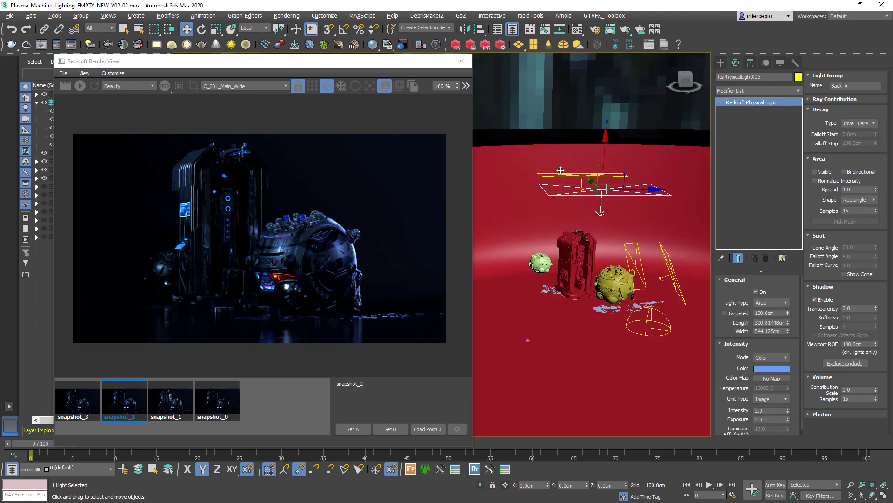
{"action": "scroll", "coordinate": [561, 170], "scroll_direction": "up", "scroll_amount": 3}
{"action": "mouse_move", "coordinate": [600, 194]}
{"action": "middle_mouse_down", "text": "alt"}
{"action": "mouse_move", "coordinate": [590, 195]}
{"action": "mouse_move", "coordinate": [603, 181]}
{"action": "middle_mouse_up", "text": "alt"}
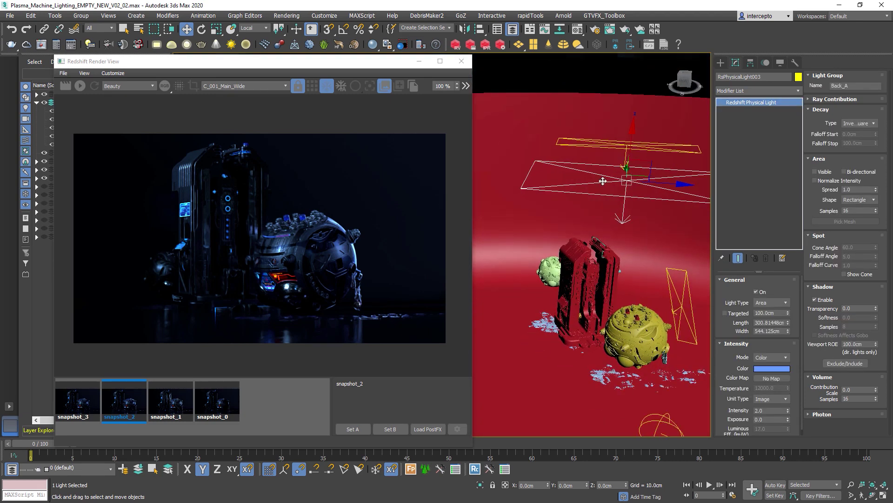
{"action": "key", "text": "c"}
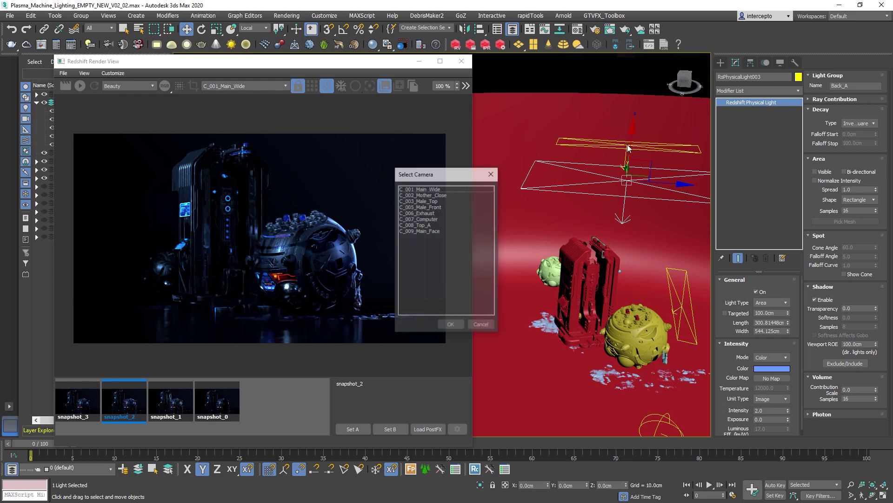
{"action": "double_click", "coordinate": [439, 188]}
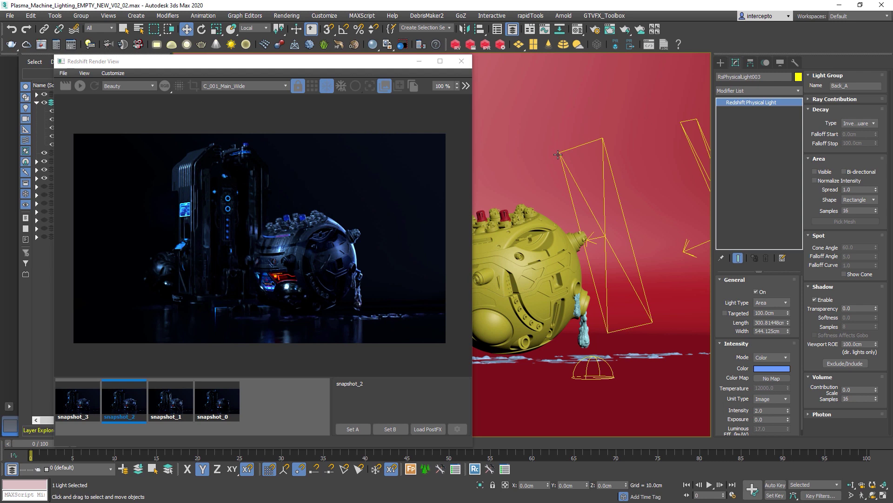
{"action": "key", "text": "p"}
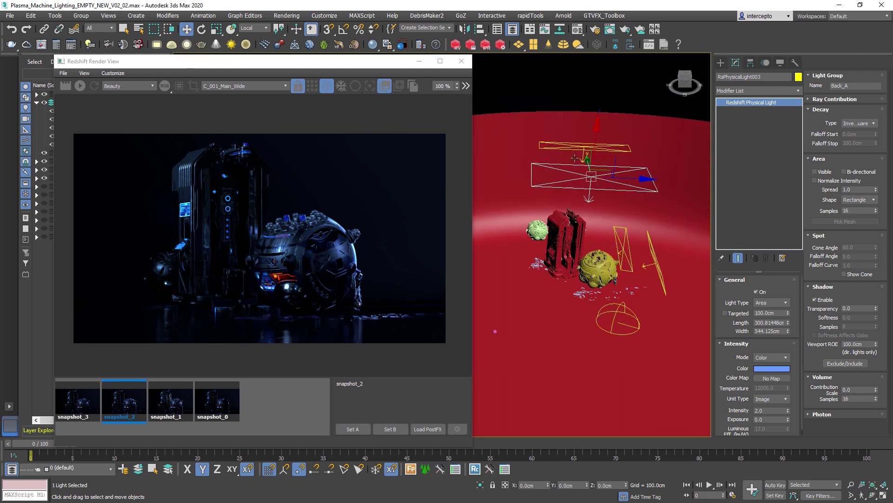
Restart the live render, try an intensity of 20 on the larger overhead light and settle on 60
{"action": "left_click", "coordinate": [80, 86]}
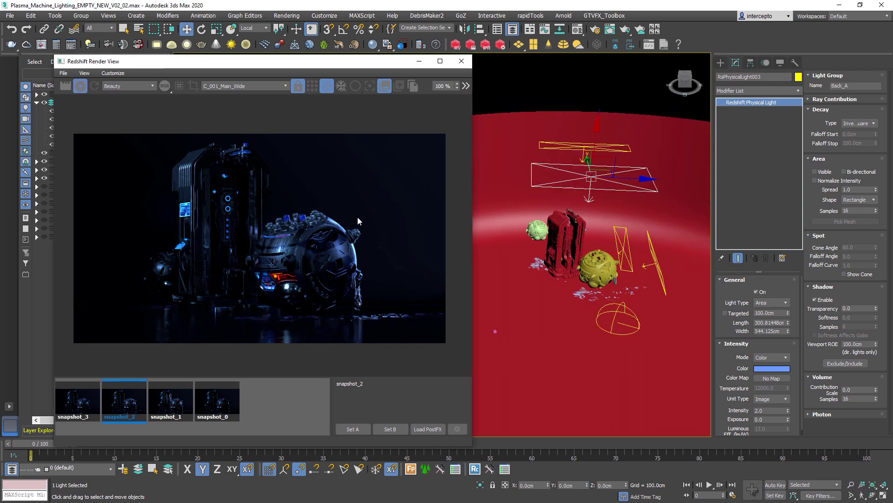
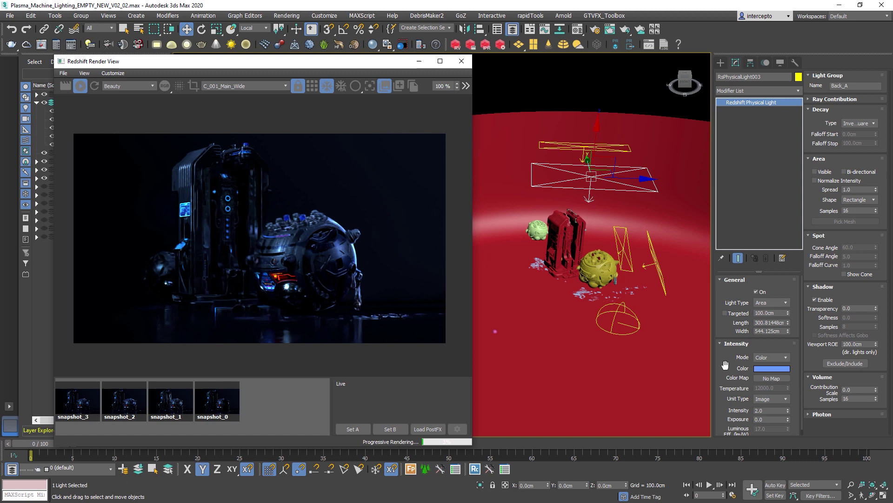
{"action": "left_click", "coordinate": [768, 410]}
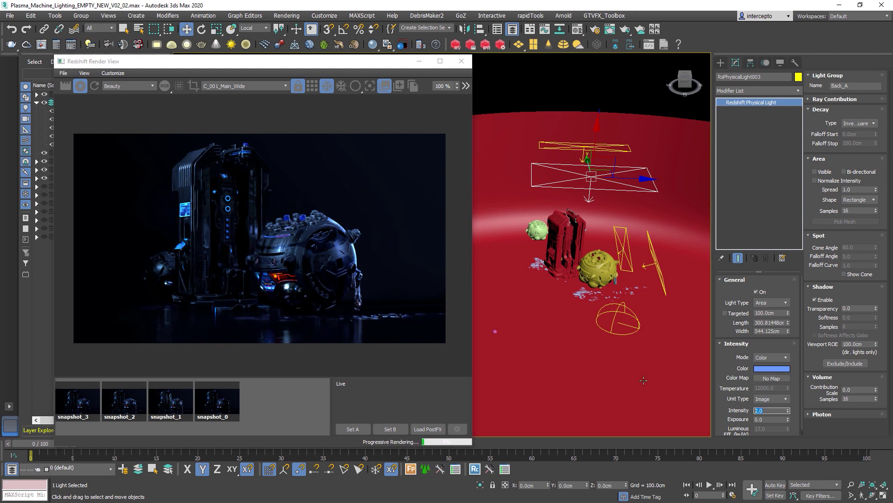
{"action": "type", "text": "20"}
{"action": "key", "text": "Return"}
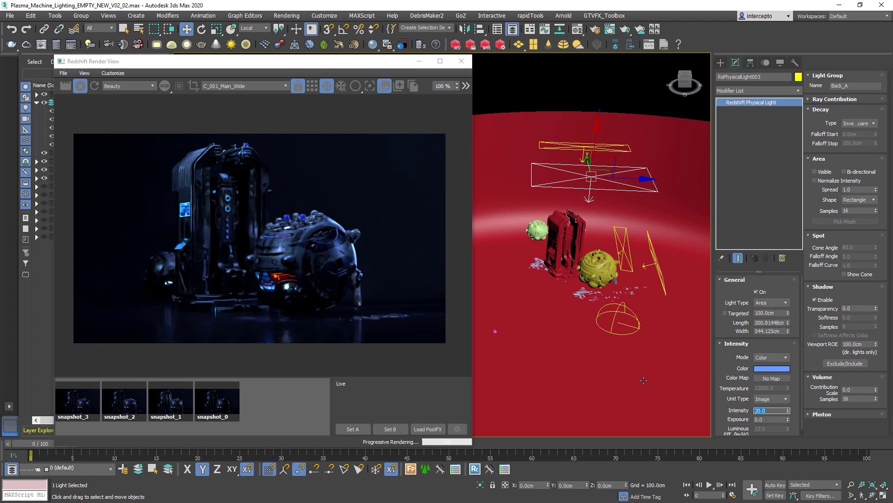
{"action": "type", "text": "60"}
{"action": "key", "text": "Return"}
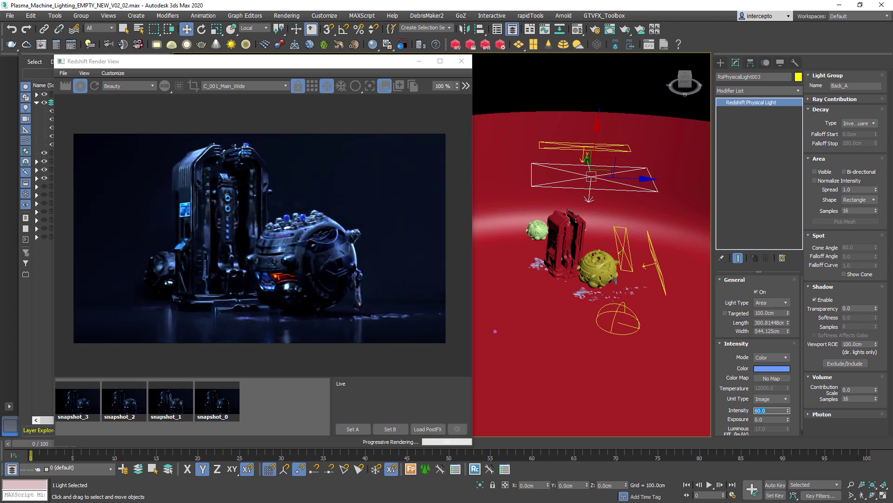
Try spreads of 0.2, 0.1 and 0.6 on the larger overhead light and settle on 0.5
{"action": "left_click", "coordinate": [859, 189]}
{"action": "type", "text": "0.2"}
{"action": "key", "text": "Return"}
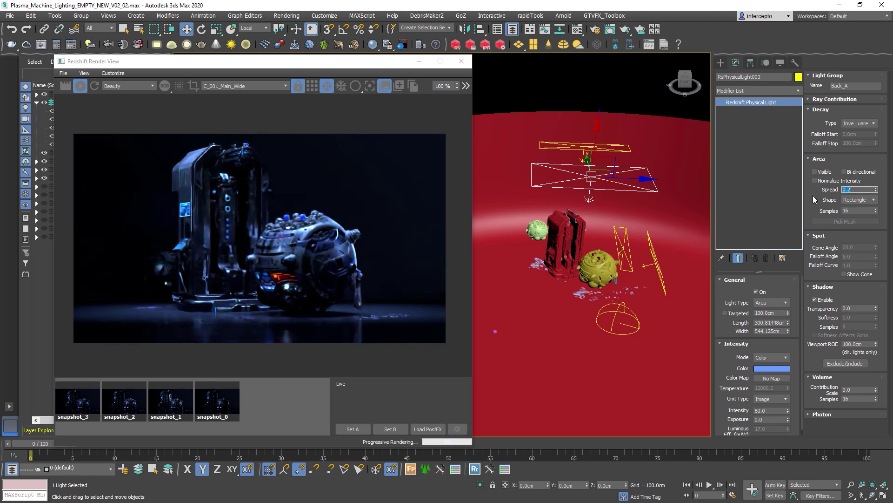
{"action": "type", "text": "0.1"}
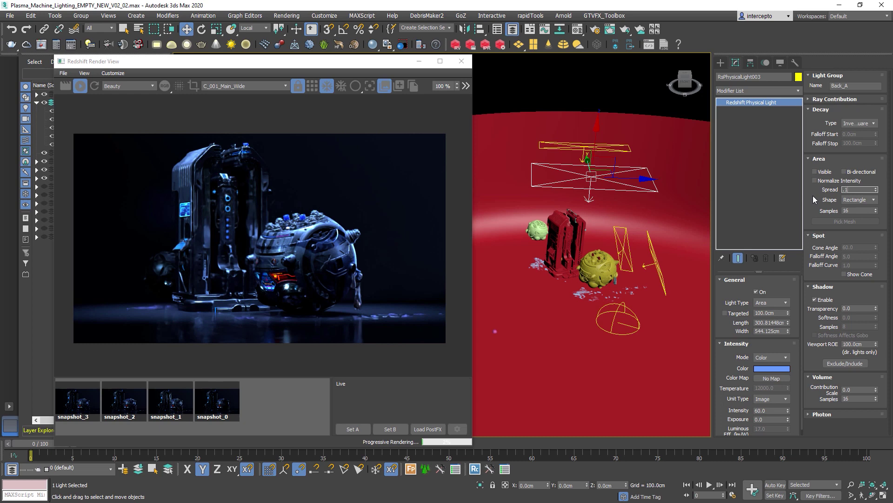
{"action": "key", "text": "Return"}
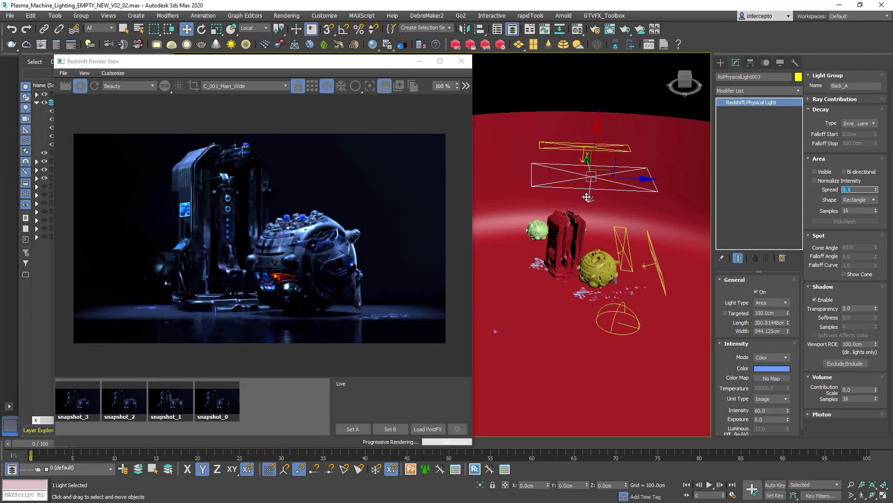
{"action": "type", "text": "0.6"}
{"action": "key", "text": "Return"}
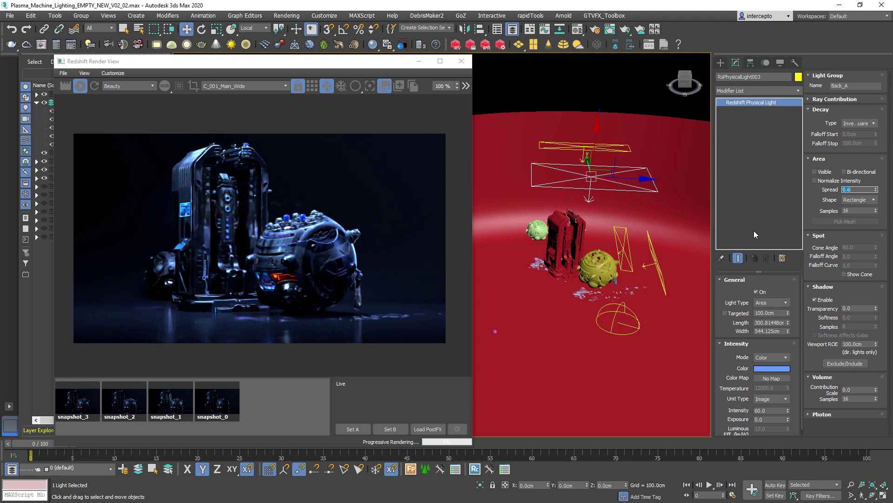
{"action": "type", "text": "0.5"}
{"action": "key", "text": "Return"}
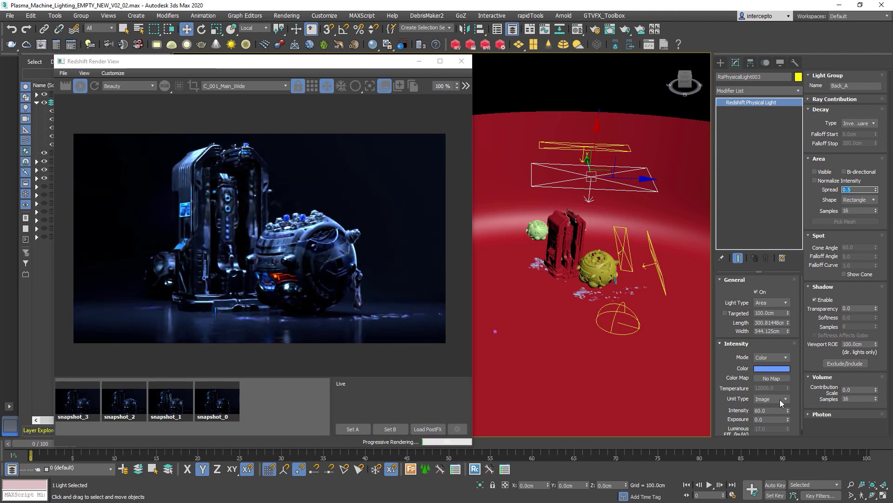
Compare the render with the larger overhead light at intensity 0 and back at 60
{"action": "double_click", "coordinate": [770, 410]}
{"action": "type", "text": "0"}
{"action": "key", "text": "Return"}
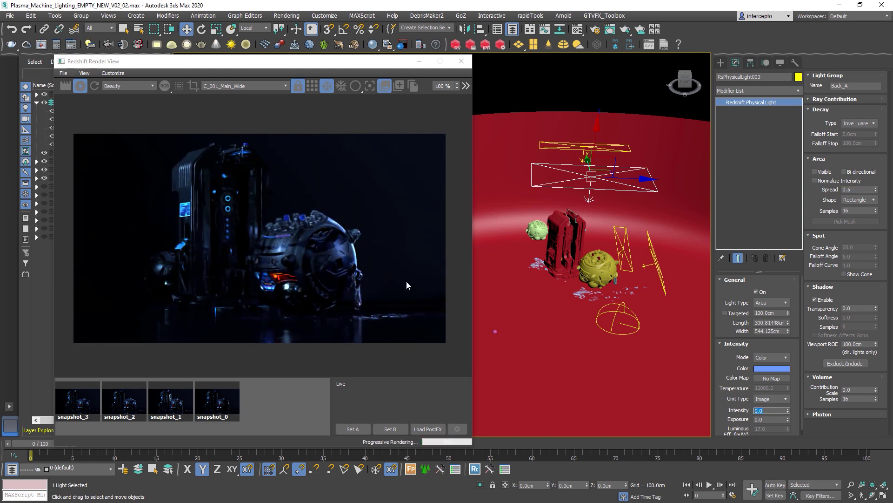
{"action": "type", "text": "60"}
{"action": "key", "text": "Return"}
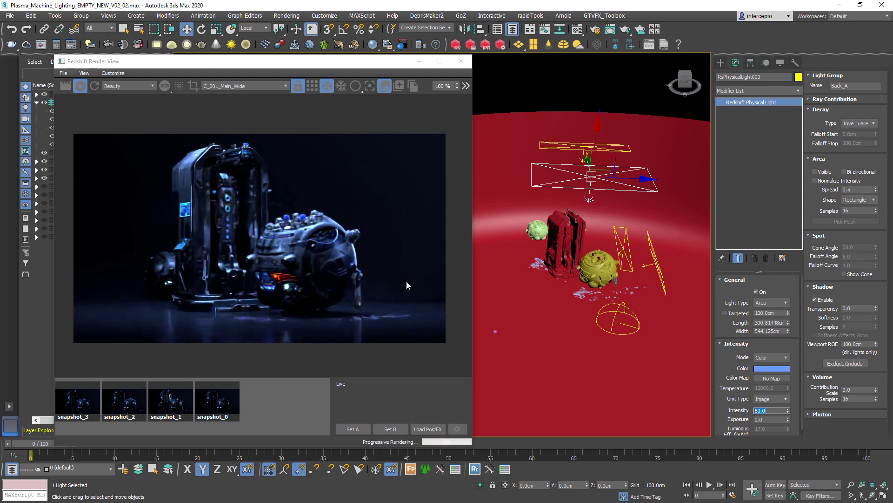
Raise the saturation of the larger overhead light's blue color to 240
{"action": "left_click", "coordinate": [779, 369]}
{"action": "double_click", "coordinate": [538, 256]}
{"action": "type", "text": "24"}
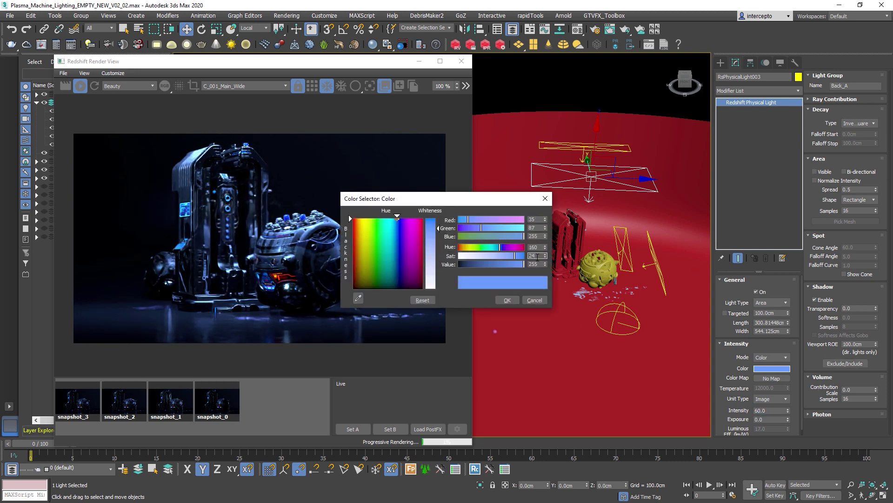
{"action": "type", "text": "0"}
{"action": "key", "text": "Return"}
Try hues of 170 and 150 for the larger overhead light's color, settle on 165 and accept the color
{"action": "double_click", "coordinate": [538, 248]}
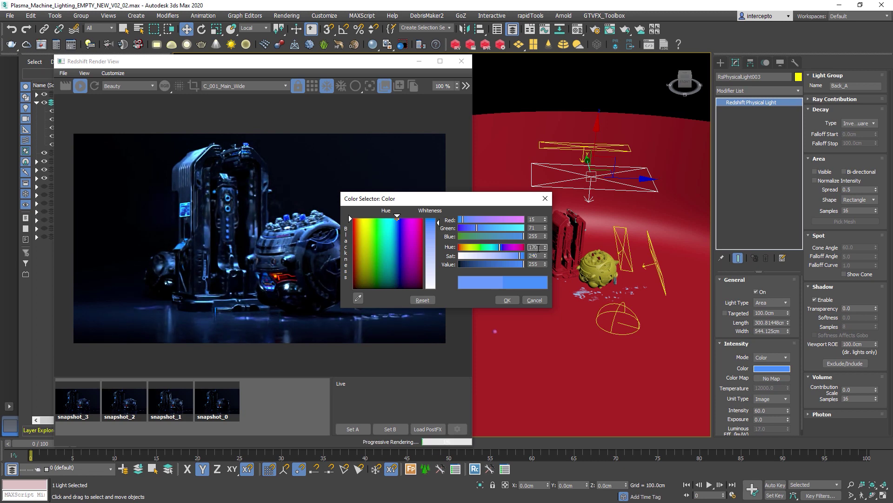
{"action": "key", "text": "Return"}
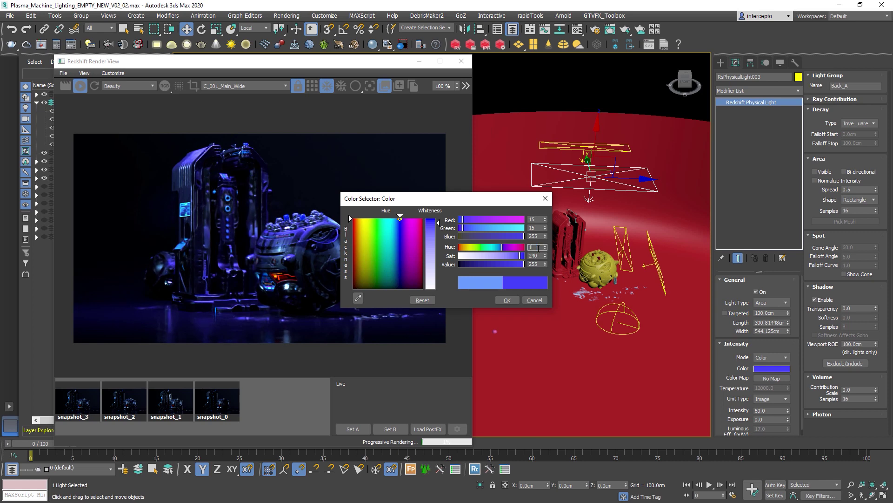
{"action": "type", "text": "50"}
{"action": "key", "text": "Return"}
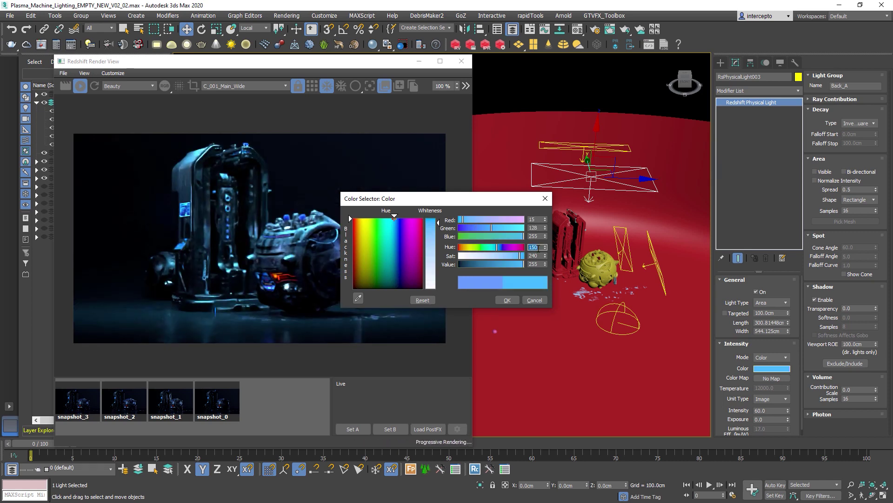
{"action": "type", "text": "170"}
{"action": "key", "text": "Return"}
{"action": "type", "text": "165"}
{"action": "key", "text": "Return"}
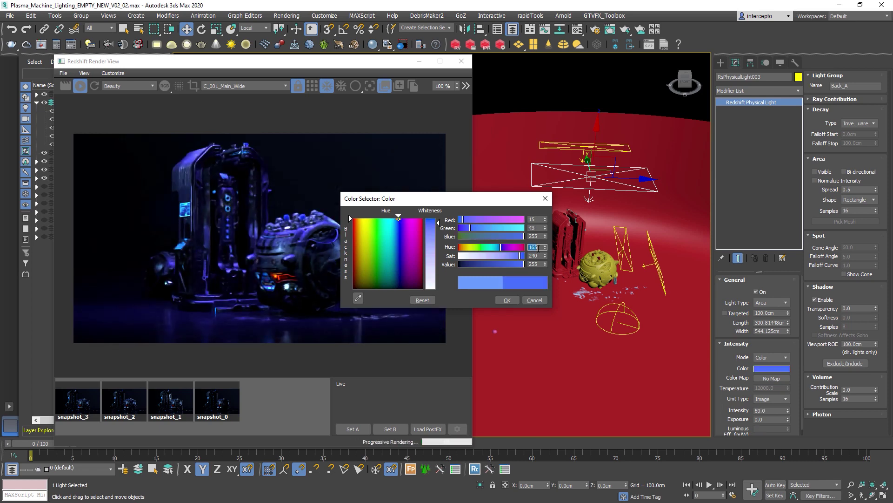
{"action": "left_click", "coordinate": [507, 300]}
Set the larger overhead light's intensity to 30 and select the narrower rear overhead light
{"action": "left_click", "coordinate": [770, 411]}
{"action": "left_click_drag", "start_coordinate": [753, 410], "coordinate": [742, 409]}
{"action": "type", "text": "30"}
{"action": "key", "text": "Return"}
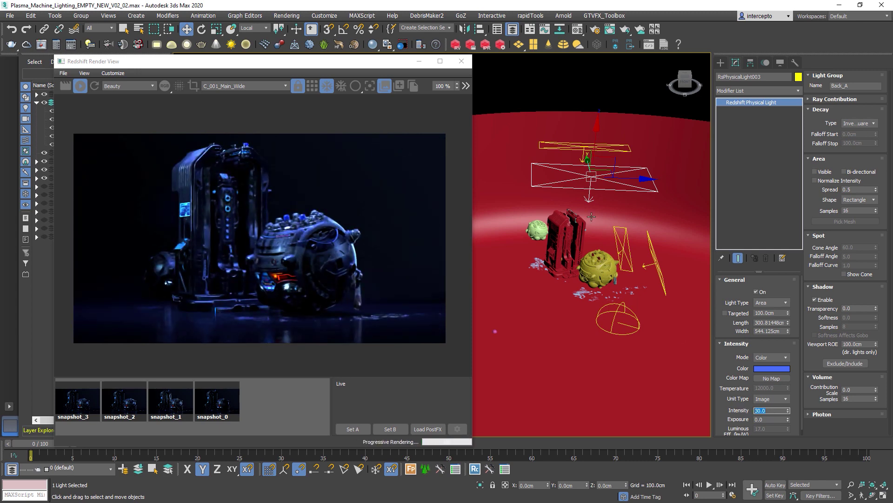
{"action": "left_click", "coordinate": [583, 147]}
Review the Redshift Volume Scattering parameters in the scene's environment and effects settings
{"action": "left_click", "coordinate": [286, 16]}
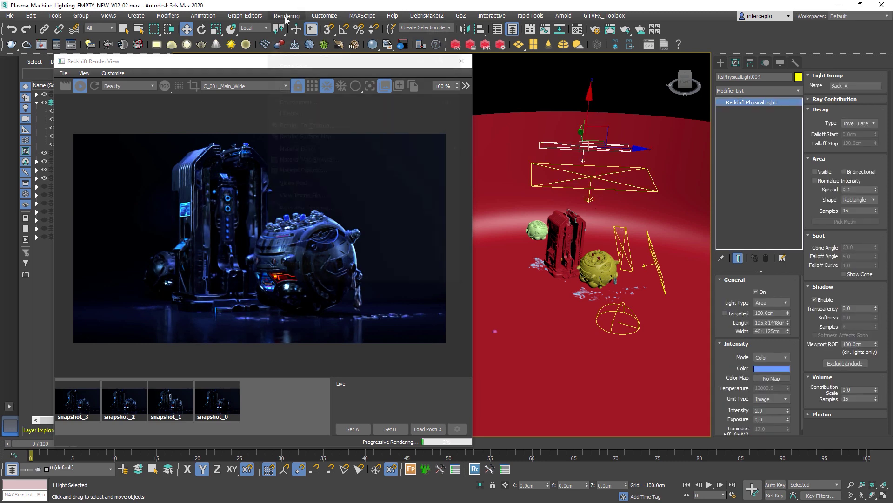
{"action": "left_click", "coordinate": [312, 104]}
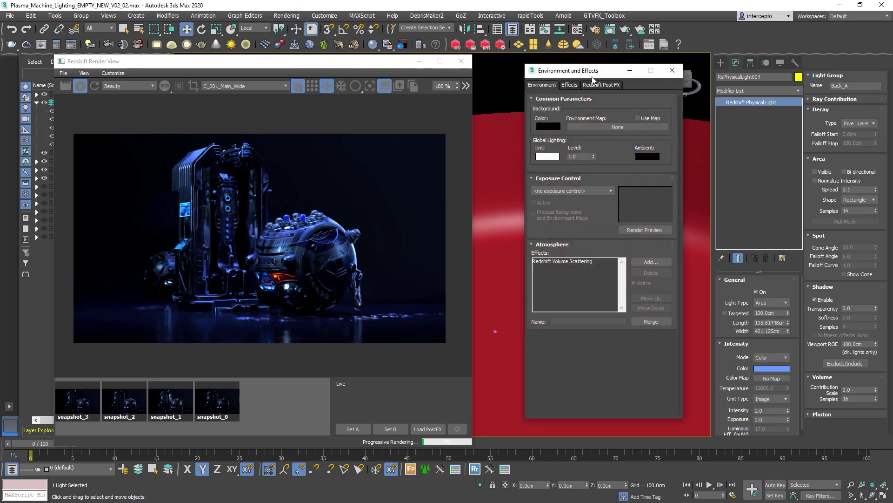
{"action": "left_click_drag", "start_coordinate": [577, 74], "coordinate": [549, 72]}
{"action": "left_click", "coordinate": [534, 258]}
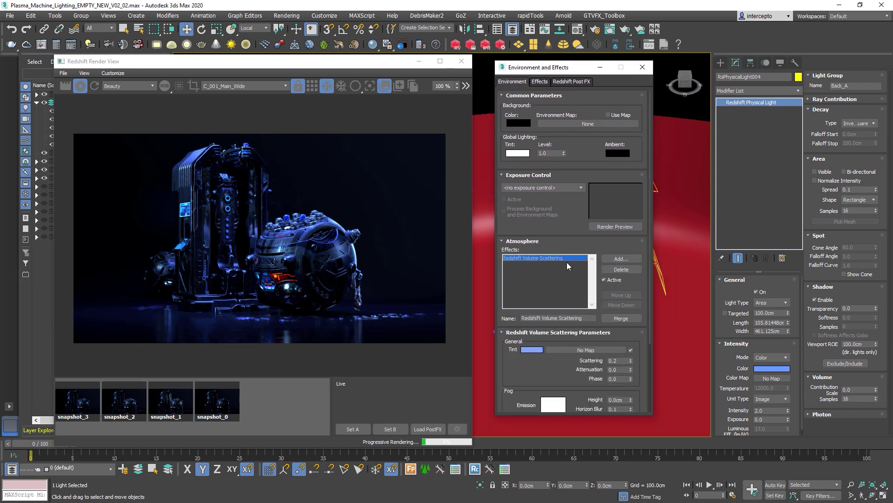
{"action": "left_click_drag", "start_coordinate": [550, 376], "coordinate": [549, 329]}
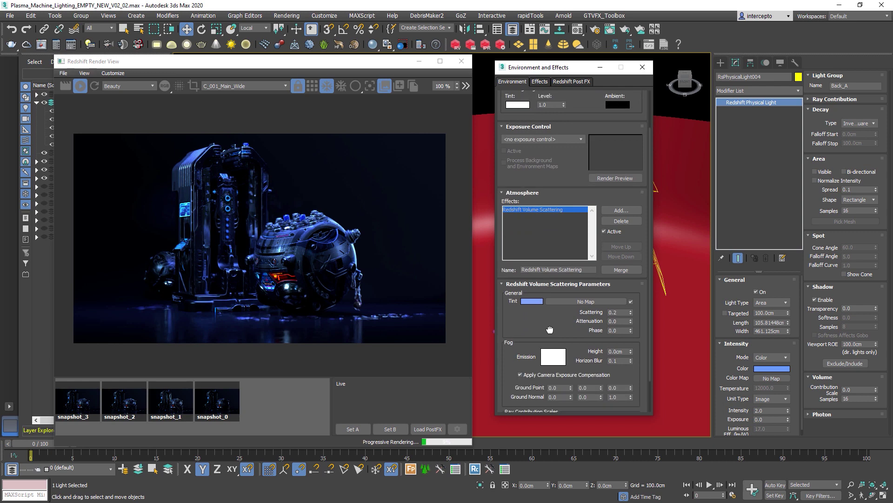
{"action": "left_click", "coordinate": [642, 67]}
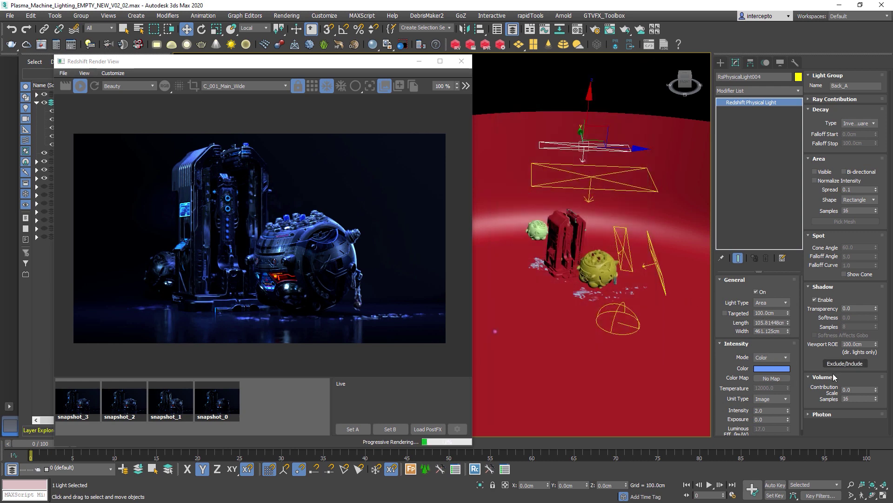
Try a volume contribution scale of 0.6 on the narrower rear overhead light and settle on 0.2
{"action": "left_click", "coordinate": [854, 389]}
{"action": "type", "text": "0.6"}
{"action": "key", "text": "Return"}
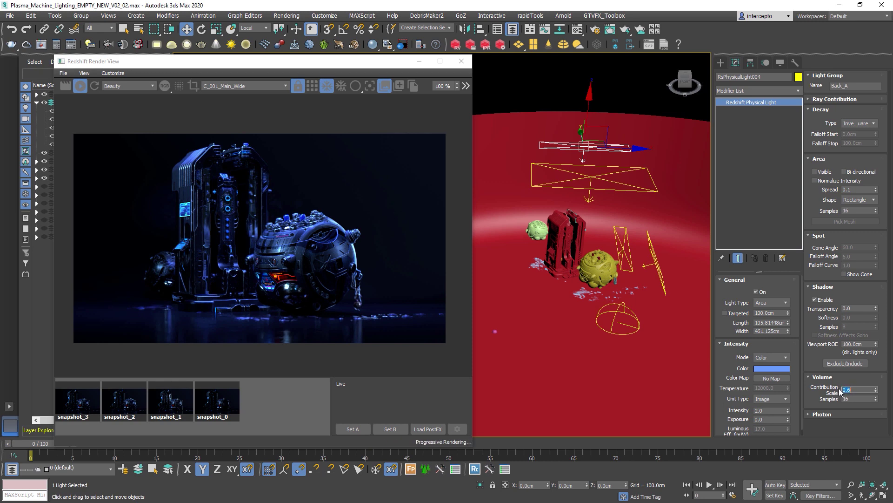
{"action": "type", "text": "0.2"}
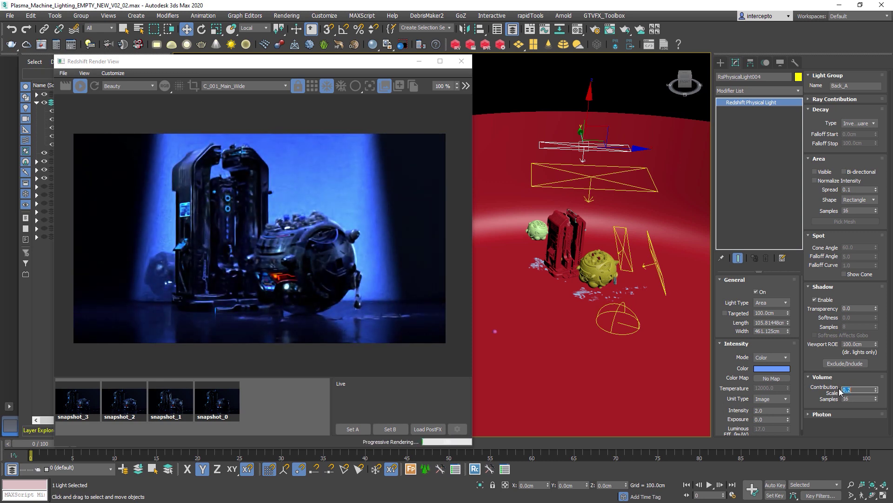
{"action": "key", "text": "Return"}
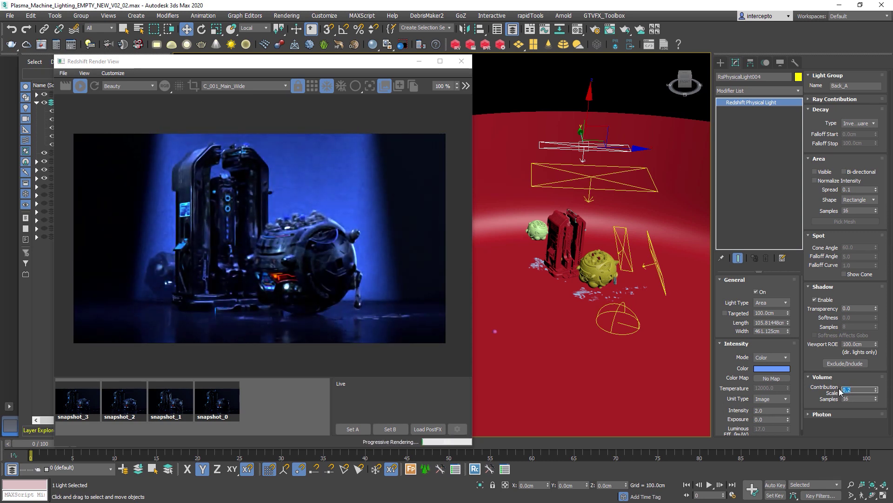
Try an intensity of 1 on the narrower rear overhead light and settle on 0.3
{"action": "left_click", "coordinate": [763, 410]}
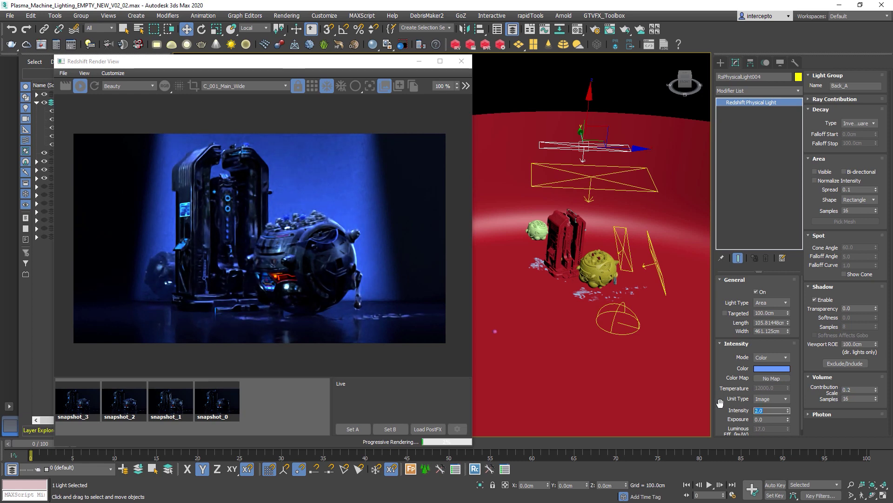
{"action": "type", "text": "1"}
{"action": "key", "text": "Return"}
{"action": "type", "text": "0.3"}
{"action": "key", "text": "Return"}
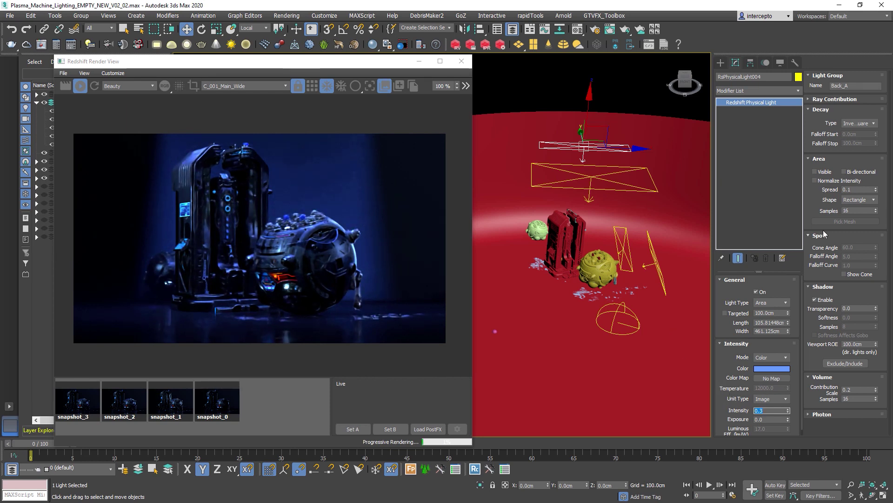
Shift the narrower rear overhead light's color through orange and red hues and settle on a pink hue of 245
{"action": "left_click", "coordinate": [772, 368]}
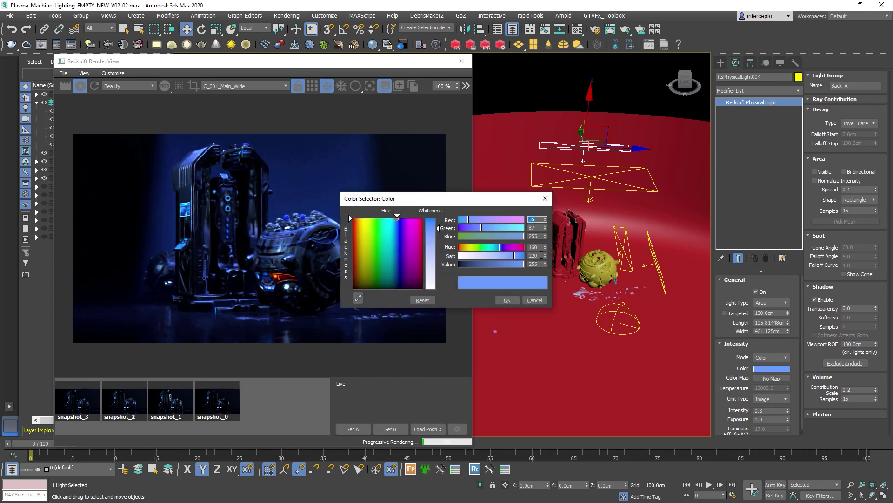
{"action": "left_click_drag", "start_coordinate": [476, 248], "coordinate": [461, 251]}
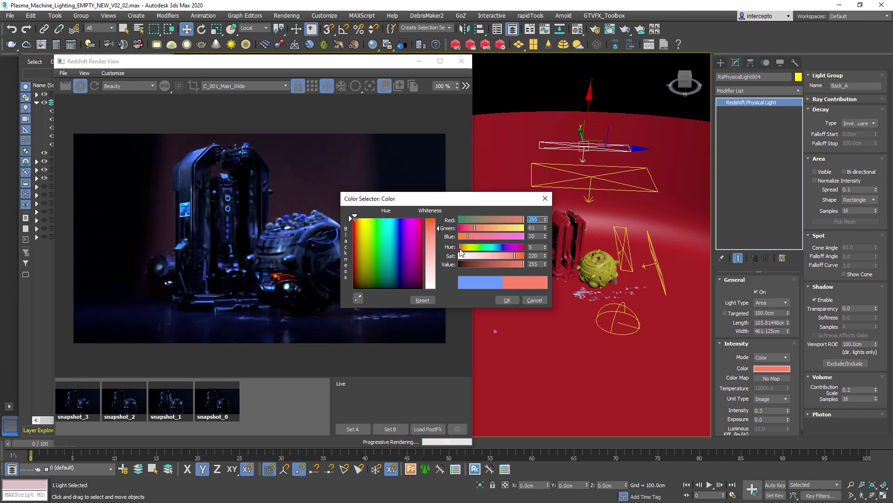
{"action": "left_click_drag", "start_coordinate": [511, 246], "coordinate": [524, 247]}
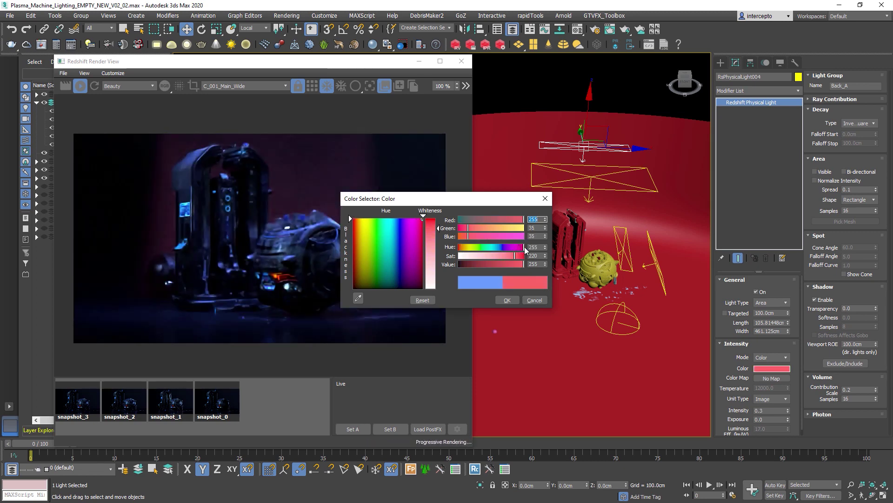
{"action": "left_click_drag", "start_coordinate": [523, 247], "coordinate": [522, 247]}
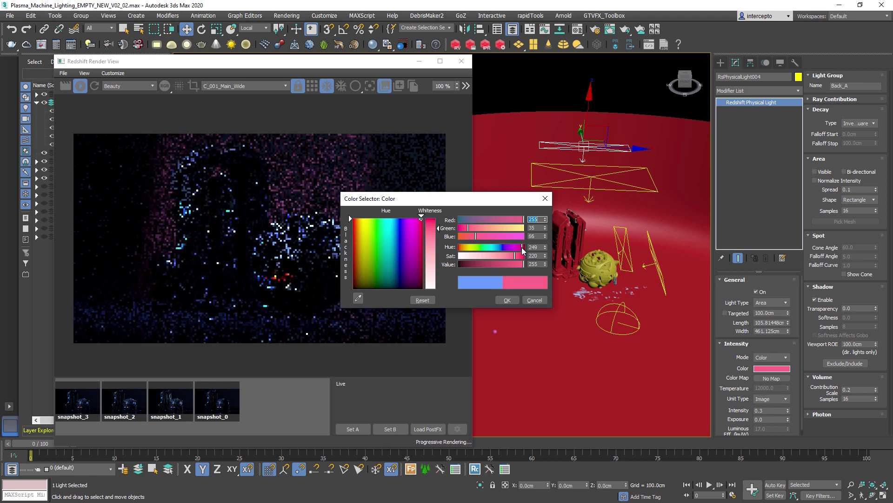
{"action": "double_click", "coordinate": [535, 247]}
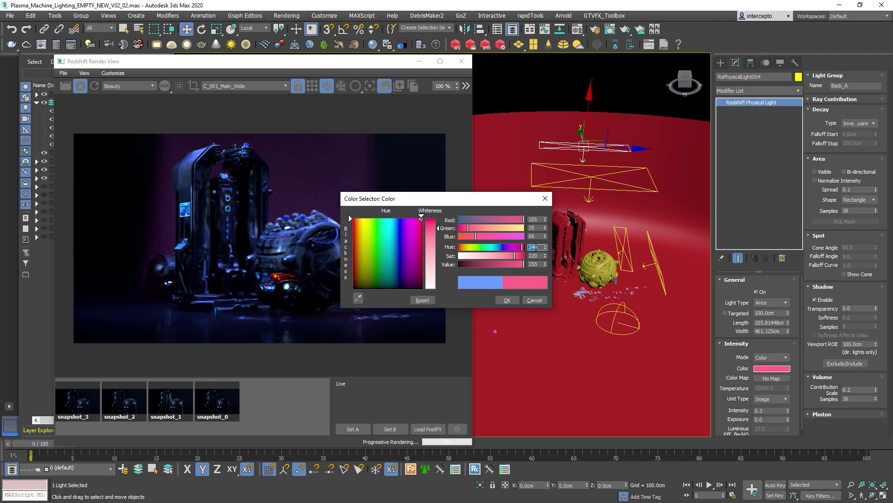
{"action": "type", "text": "245"}
{"action": "key", "text": "Return"}
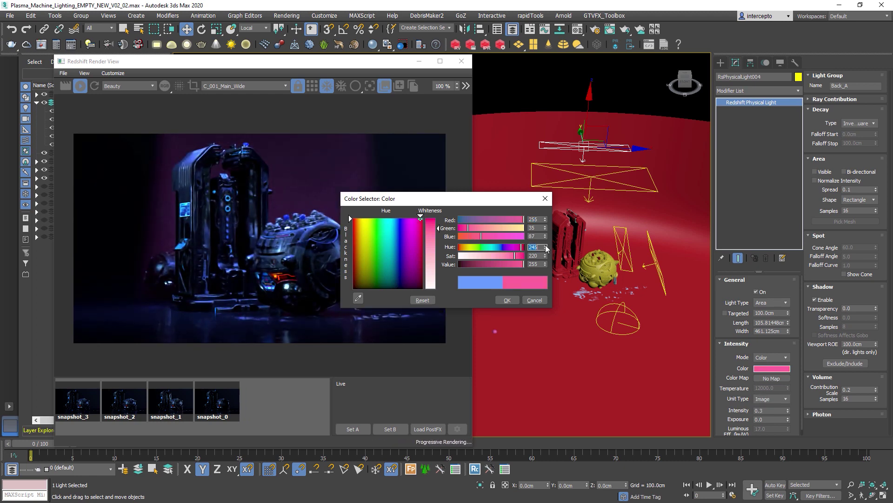
Try a saturation of 230 for the rear light's pink color, settle on 200 and accept the color
{"action": "double_click", "coordinate": [539, 256]}
{"action": "type", "text": "230"}
{"action": "key", "text": "Return"}
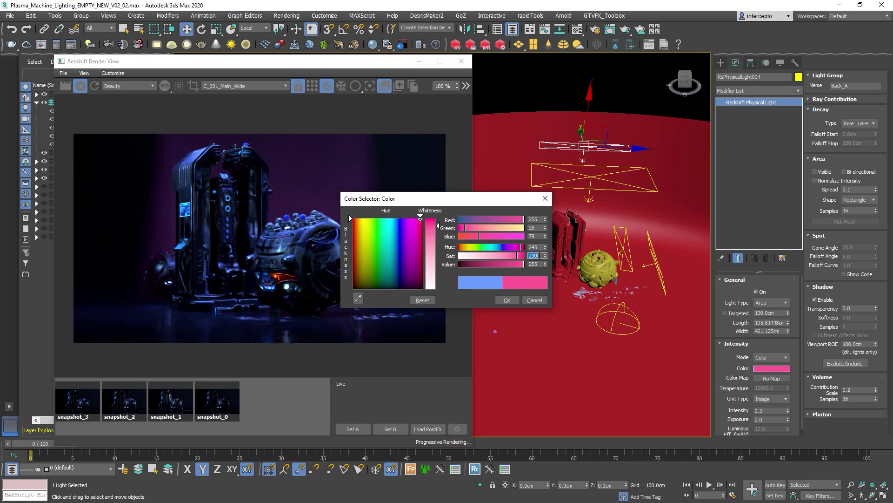
{"action": "type", "text": "200"}
{"action": "key", "text": "Return"}
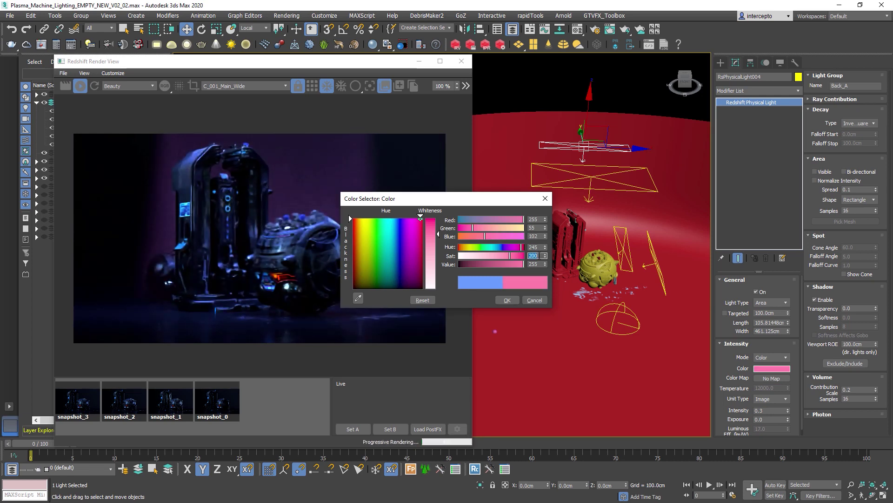
{"action": "left_click", "coordinate": [507, 301]}
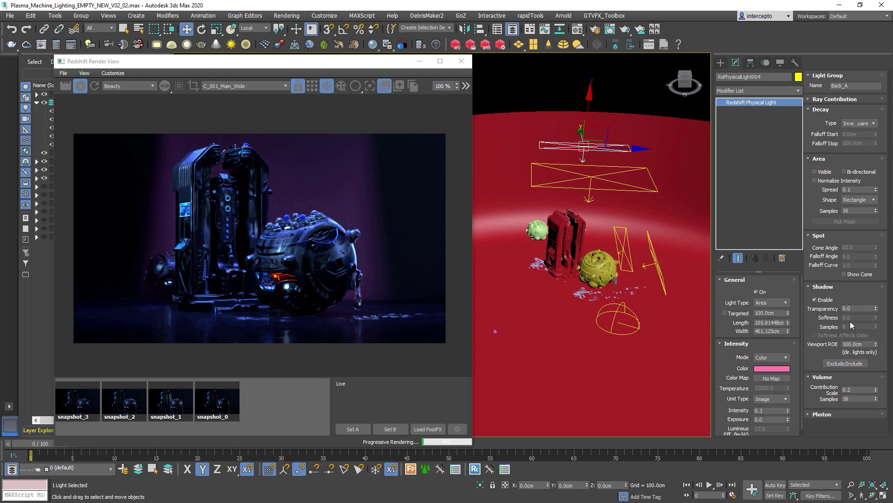
Try spreads of 0.3, 0.6 and 0.1 on the narrower rear overhead light and settle on 0.4
{"action": "double_click", "coordinate": [861, 189]}
{"action": "type", "text": "0.3"}
{"action": "key", "text": "Return"}
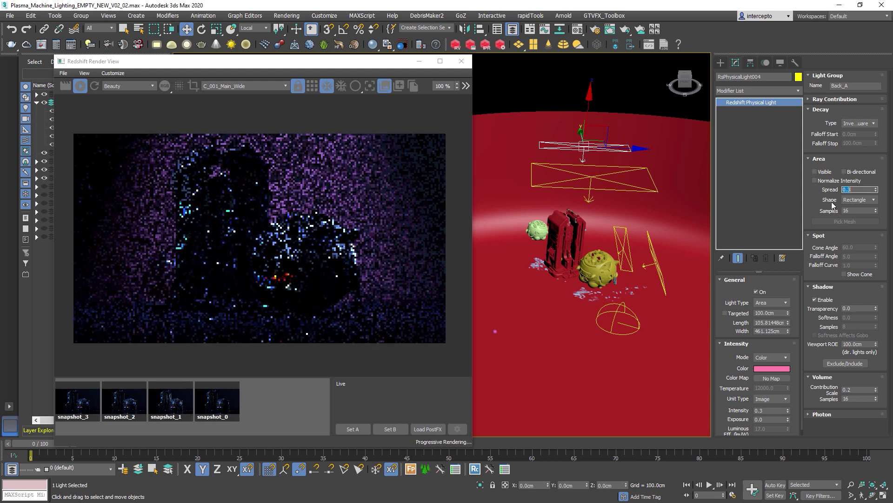
{"action": "type", "text": "0.6"}
{"action": "key", "text": "Return"}
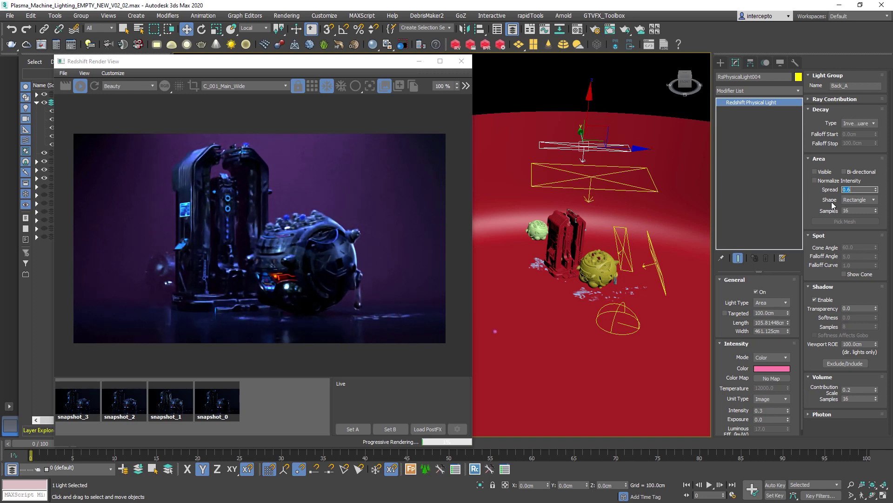
{"action": "type", "text": "0.3"}
{"action": "key", "text": "Return"}
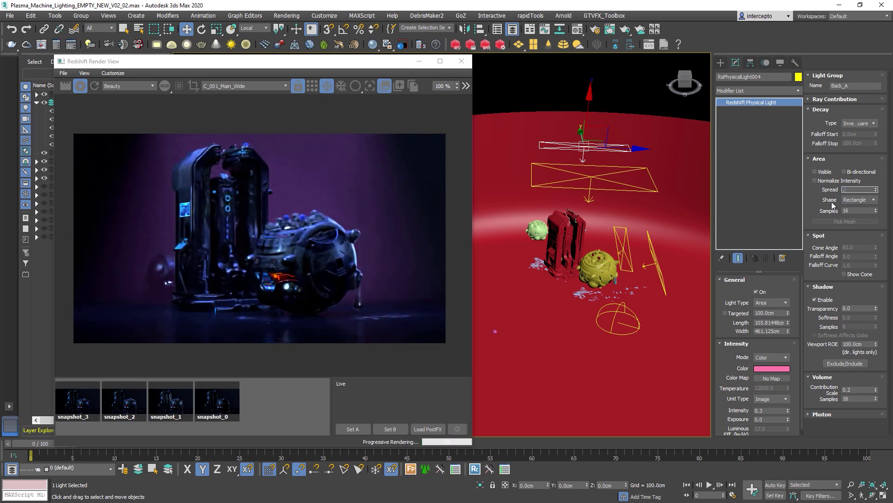
{"action": "type", "text": "0.1"}
{"action": "key", "text": "Return"}
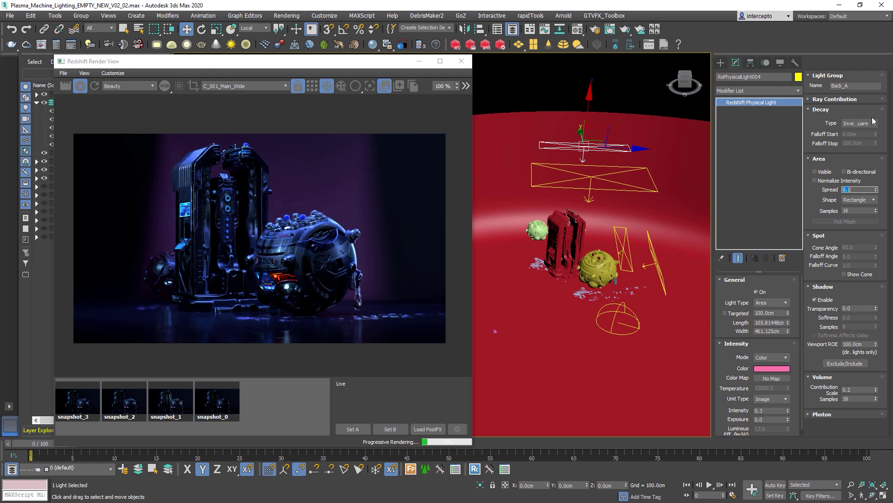
{"action": "type", "text": "0.4"}
{"action": "key", "text": "Return"}
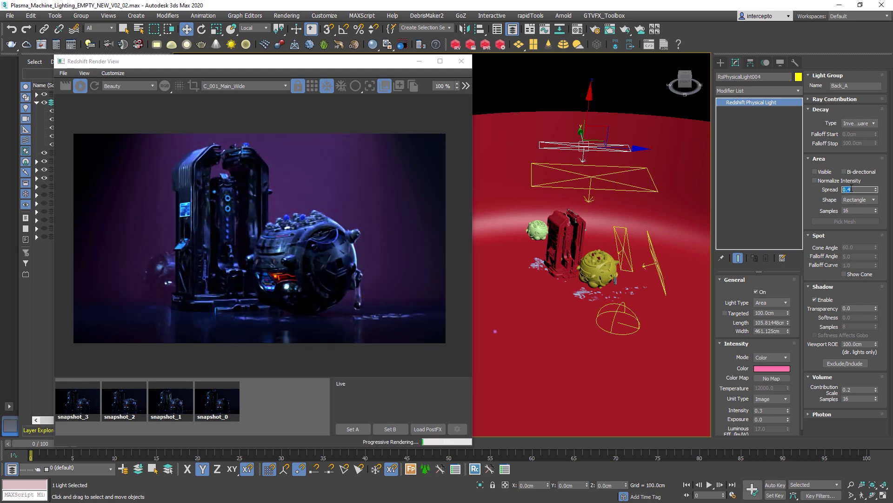
Try a volume contribution scale of 0.1 on the pink rear light and settle on 0.05
{"action": "double_click", "coordinate": [857, 390]}
{"action": "type", "text": "0.1"}
{"action": "key", "text": "Return"}
{"action": "type", "text": "0.05"}
{"action": "key", "text": "Return"}
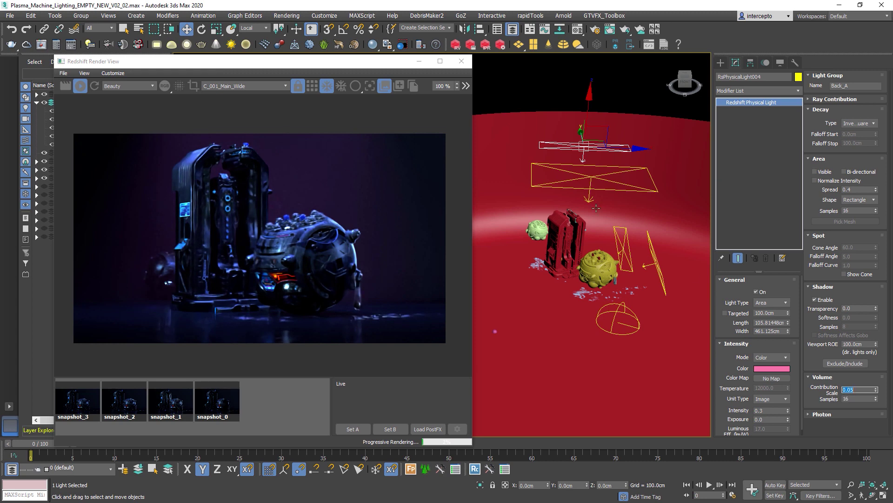
Duplicate the pink rear overhead light as an independent copy slightly nearer the machine and scale the copy down
{"action": "scroll", "coordinate": [566, 140], "scroll_direction": "up", "scroll_amount": 5}
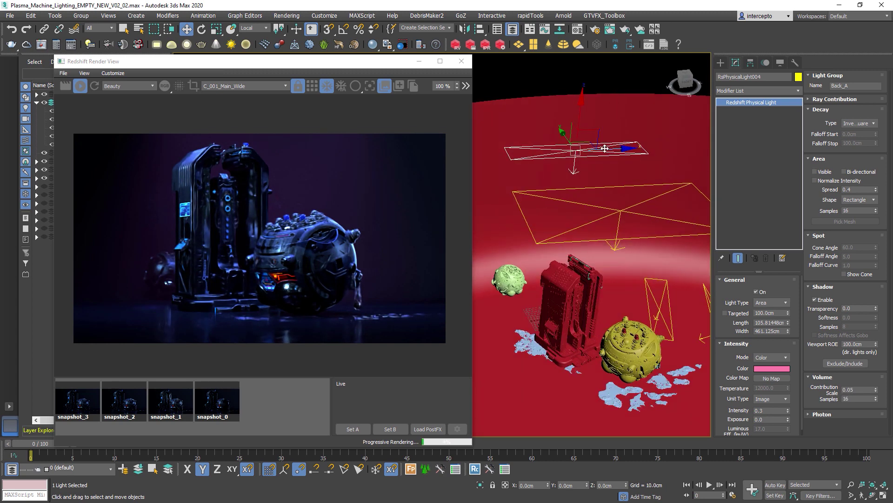
{"action": "left_click_drag", "start_coordinate": [564, 137], "coordinate": [588, 159], "text": "shift"}
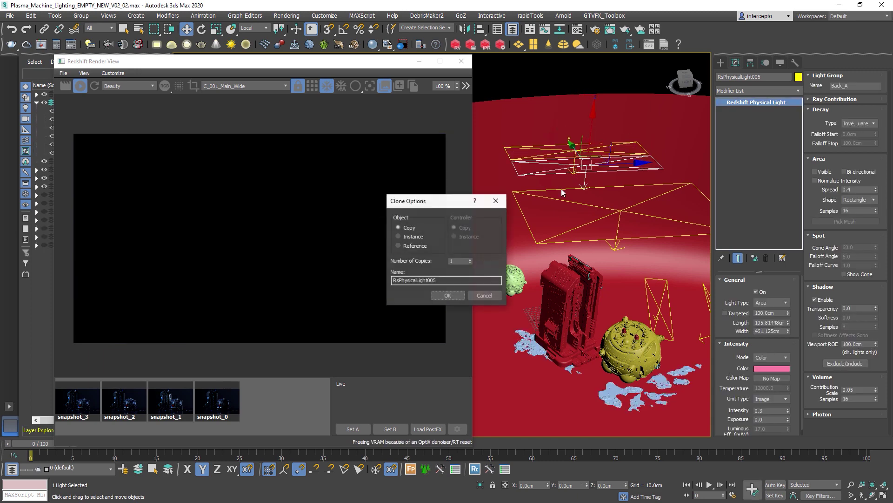
{"action": "left_click", "coordinate": [449, 295]}
{"action": "key", "text": "r"}
{"action": "left_click_drag", "start_coordinate": [585, 160], "coordinate": [580, 199]}
{"action": "key", "text": "w"}
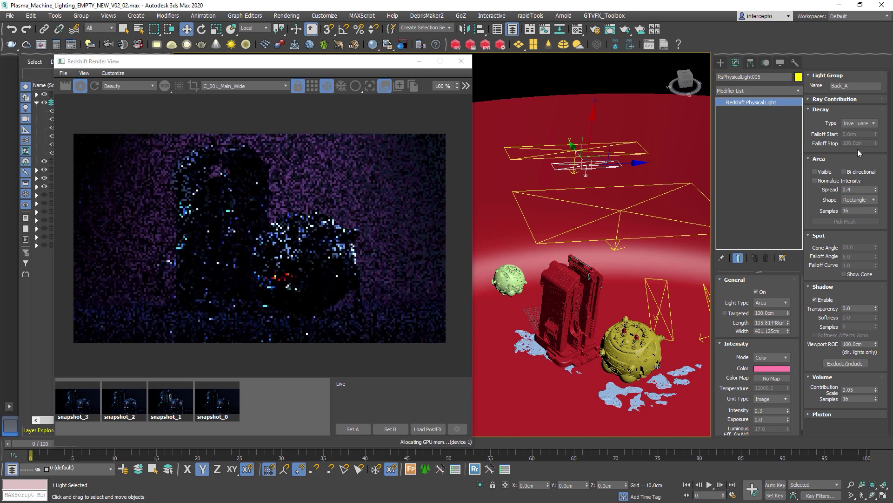
Set the copied light's spread to 0.2, then try a volume contribution scale of 0.3 and settle on 0.6
{"action": "left_click", "coordinate": [844, 190]}
{"action": "double_click", "coordinate": [843, 189]}
{"action": "type", "text": ".2"}
{"action": "key", "text": "Return"}
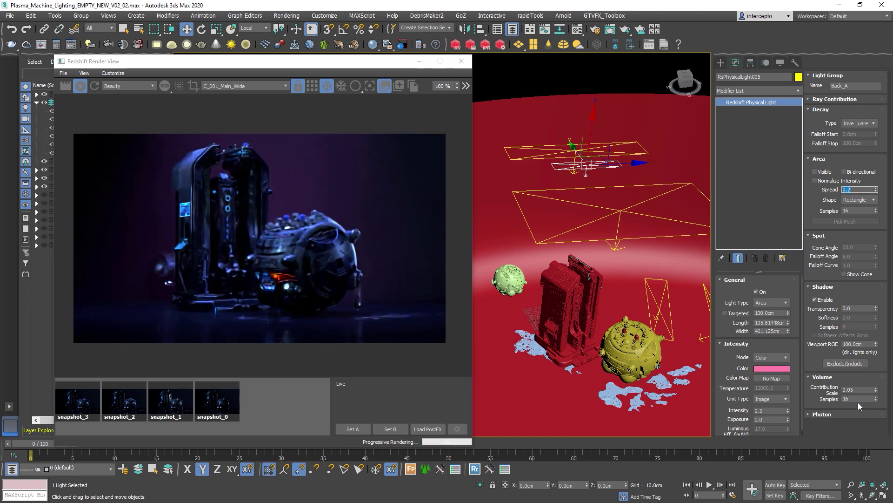
{"action": "double_click", "coordinate": [856, 387]}
{"action": "type", "text": ".3"}
{"action": "key", "text": "Return"}
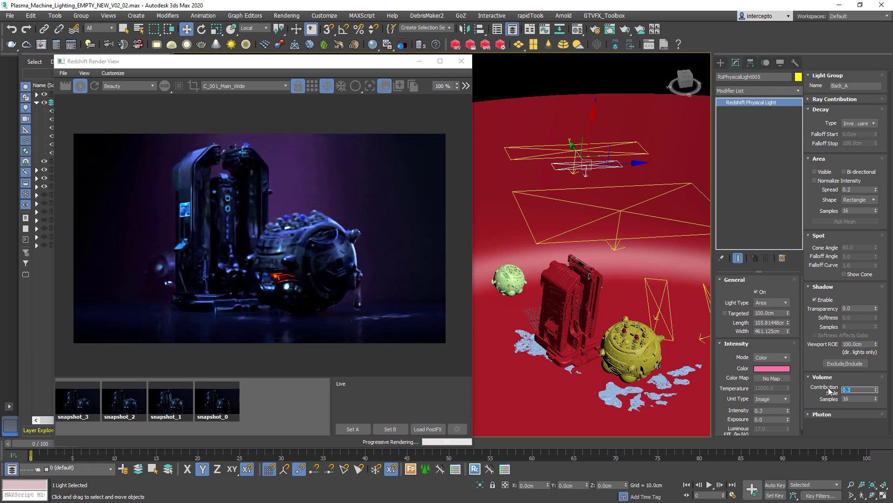
{"action": "type", "text": ".6"}
{"action": "key", "text": "Return"}
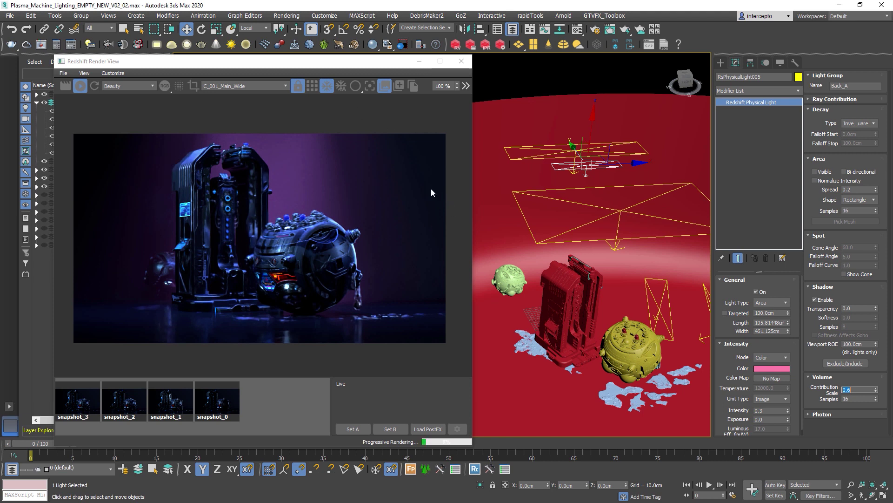
Shift the copied light's color from pink to violet, trying a hue of 190 and settling on 174
{"action": "left_click", "coordinate": [771, 368]}
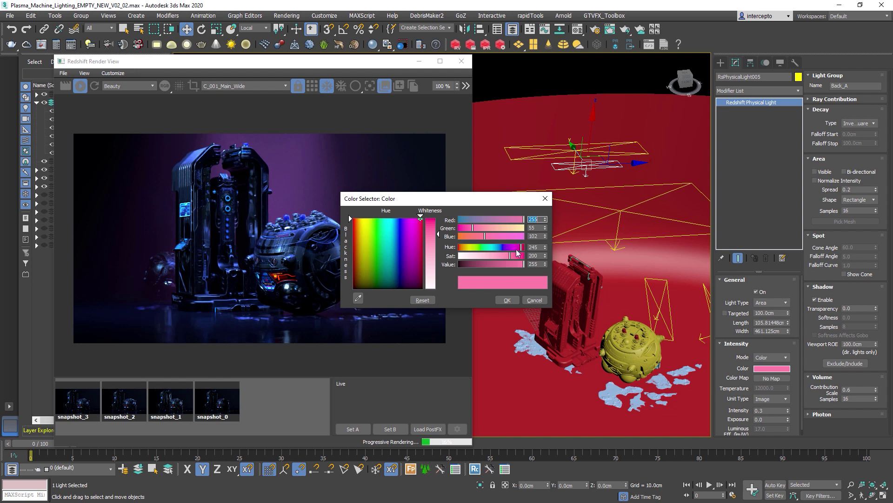
{"action": "left_click_drag", "start_coordinate": [518, 253], "coordinate": [503, 251]}
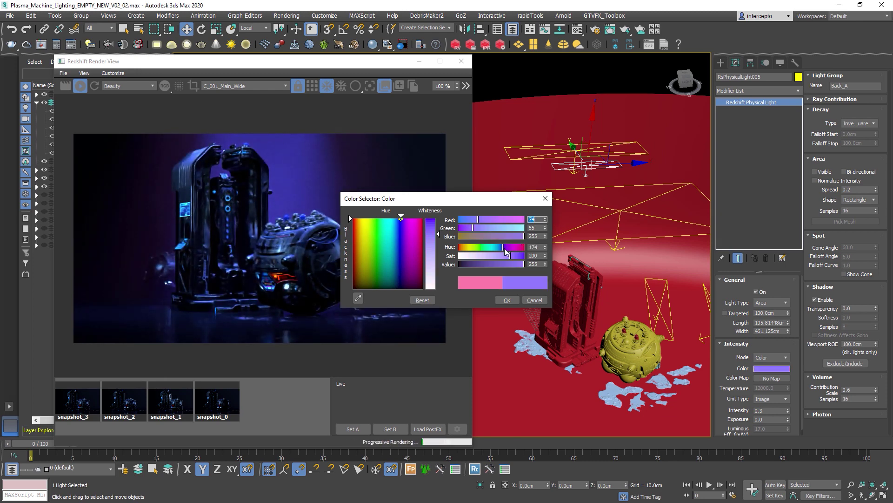
{"action": "left_click", "coordinate": [507, 247]}
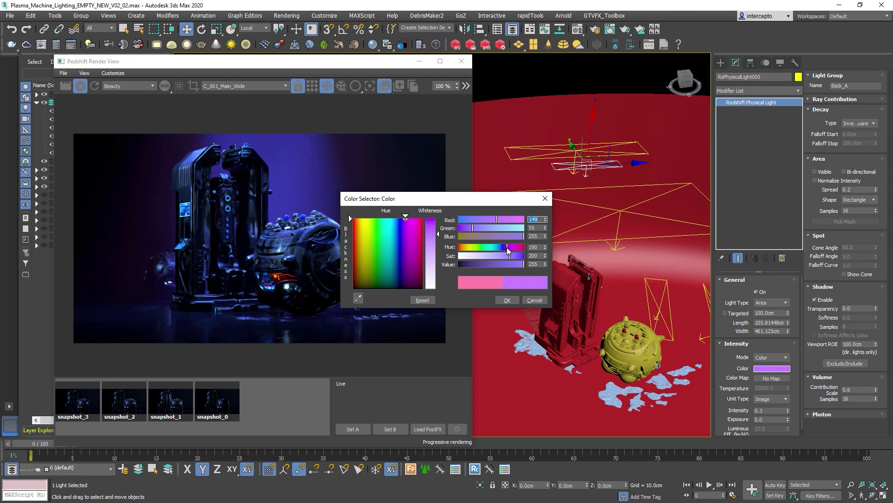
{"action": "left_click_drag", "start_coordinate": [505, 251], "coordinate": [503, 250]}
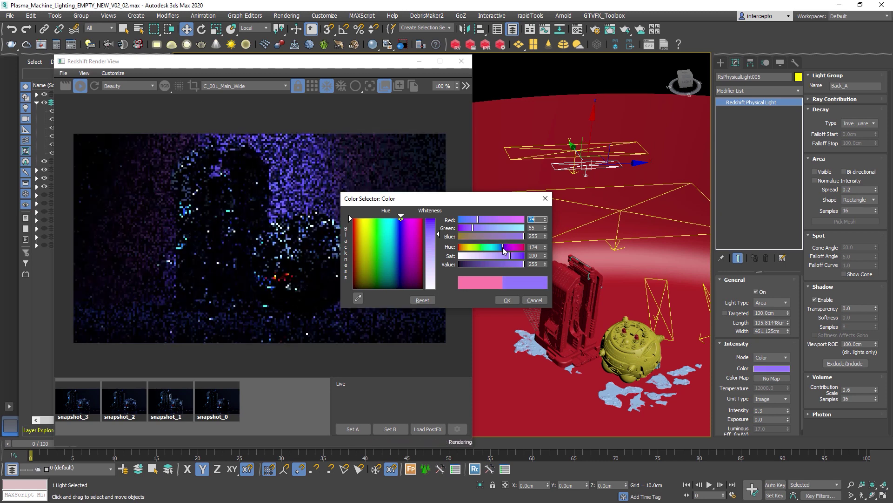
Try saturations of 160, 180 and 20 on the violet color, settle on 200 and accept it
{"action": "double_click", "coordinate": [539, 255]}
{"action": "type", "text": "160"}
{"action": "key", "text": "Return"}
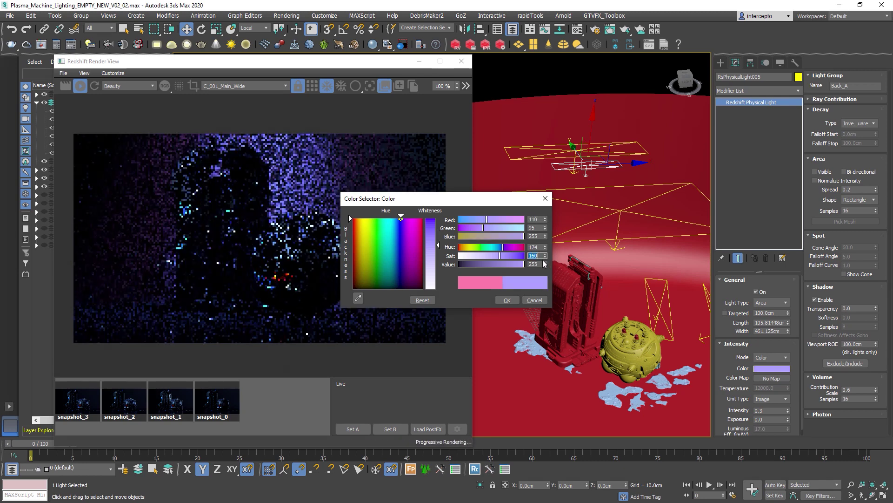
{"action": "type", "text": "20"}
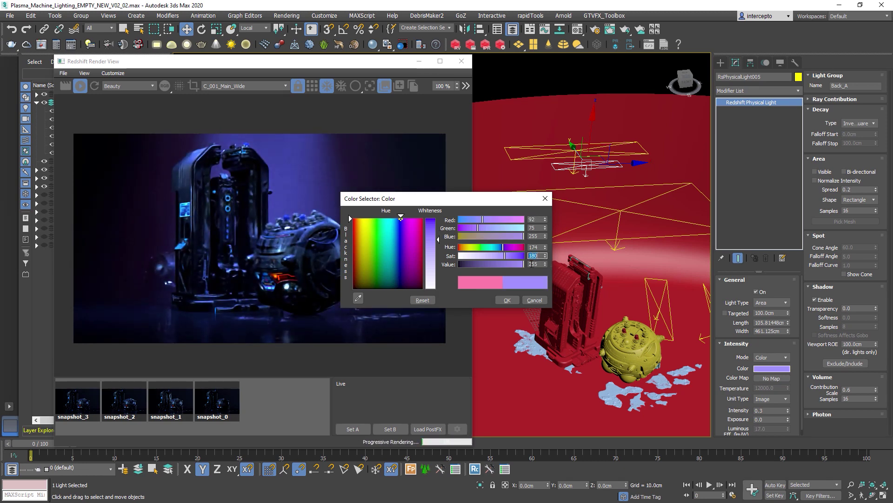
{"action": "key", "text": "Return"}
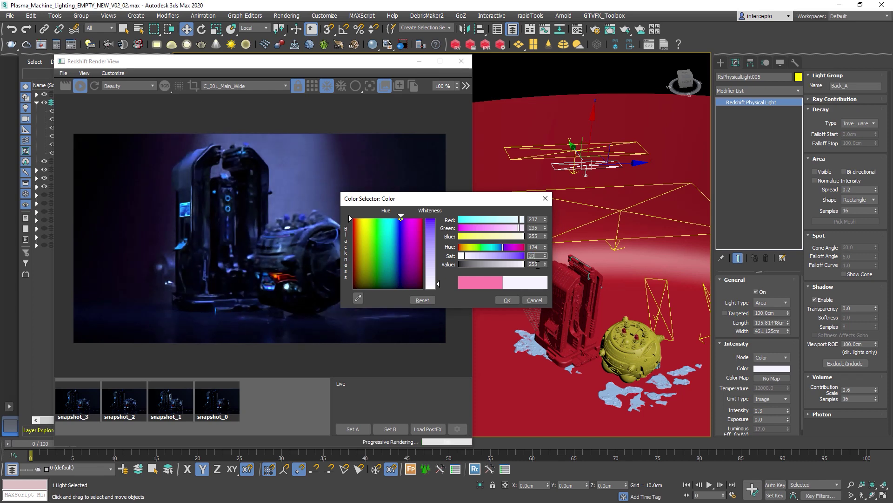
{"action": "type", "text": "200"}
{"action": "key", "text": "Return"}
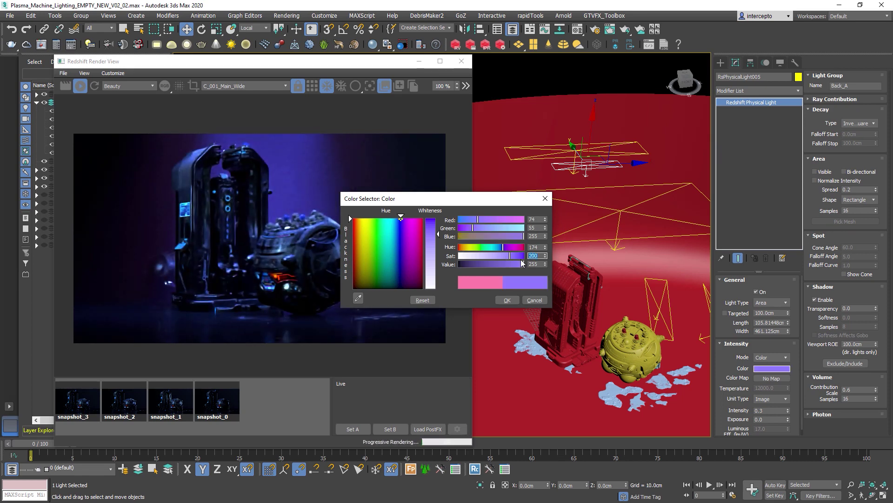
{"action": "left_click", "coordinate": [507, 300]}
Set the violet light's intensity to 0.2
{"action": "left_click", "coordinate": [767, 411]}
{"action": "type", "text": ".2"}
{"action": "key", "text": "Return"}
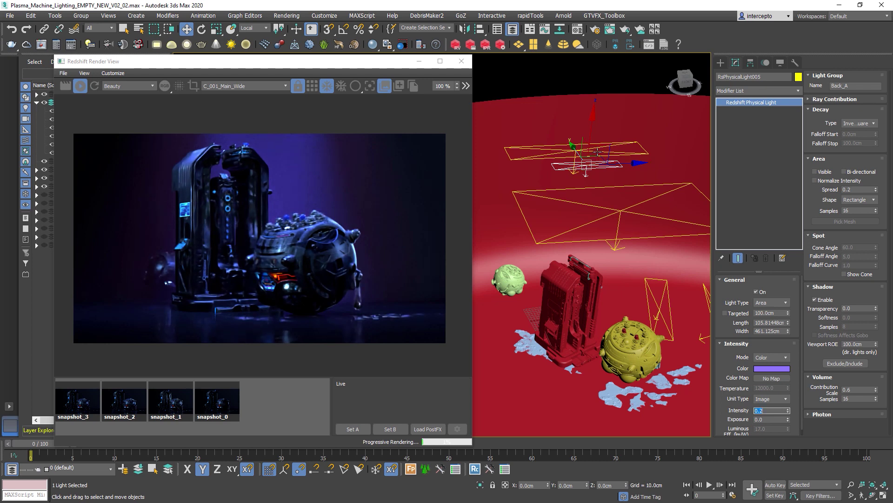
Tilt the violet light slightly and shift it sideways so its glow sits behind the machine
{"action": "key", "text": "e"}
{"action": "left_click_drag", "start_coordinate": [605, 136], "coordinate": [588, 126]}
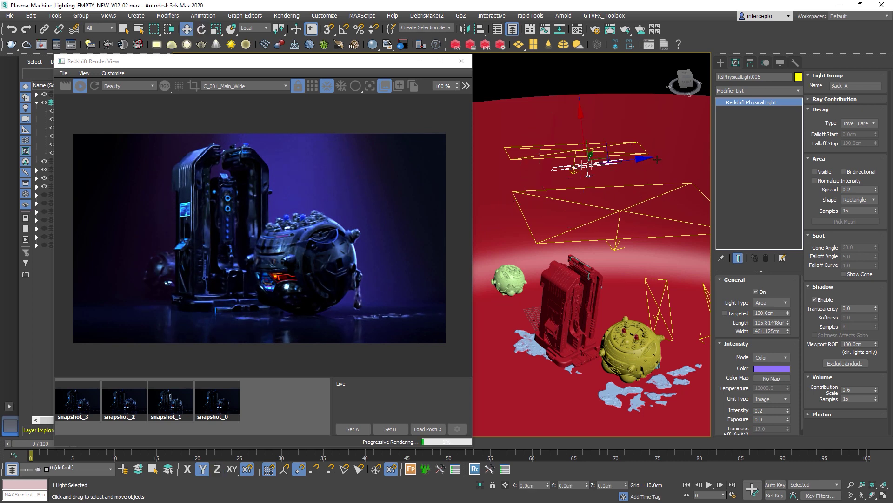
{"action": "left_click_drag", "start_coordinate": [644, 159], "coordinate": [569, 173]}
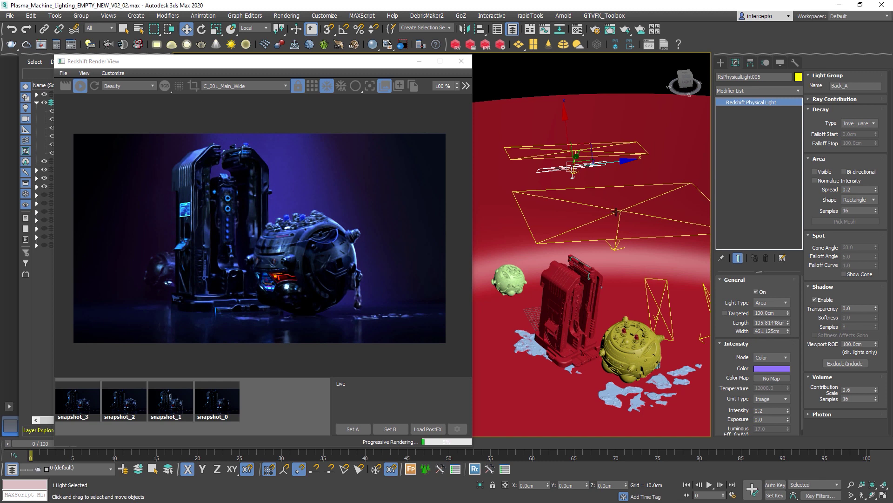
Store a snapshot of the current render and switch off the violet, large blue and pink overhead lights
{"action": "left_click", "coordinate": [399, 85]}
{"action": "left_click", "coordinate": [756, 292]}
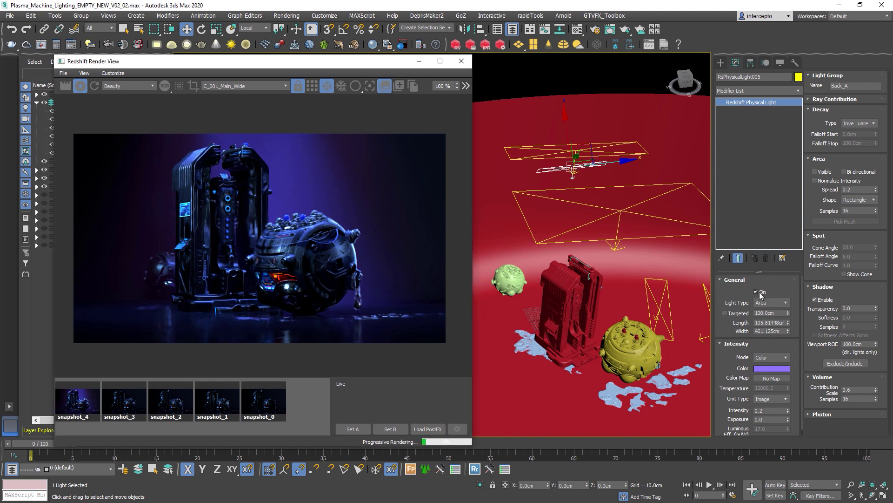
{"action": "left_click", "coordinate": [687, 226]}
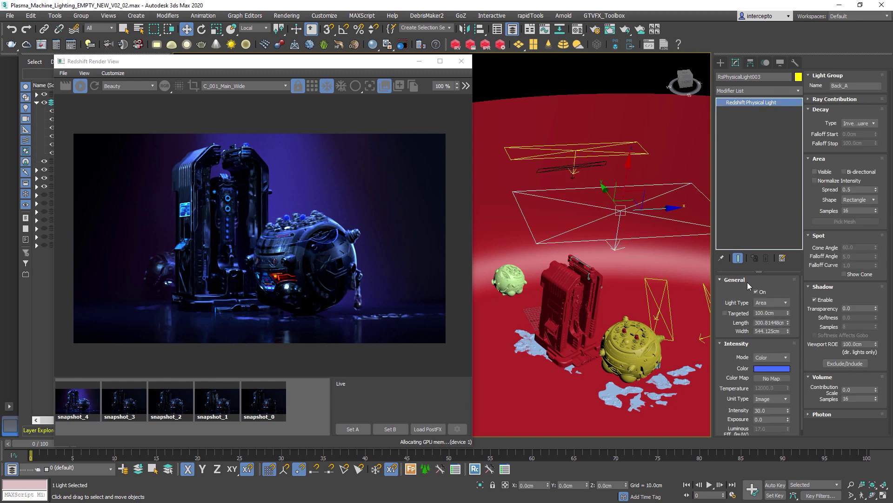
{"action": "left_click", "coordinate": [582, 148]}
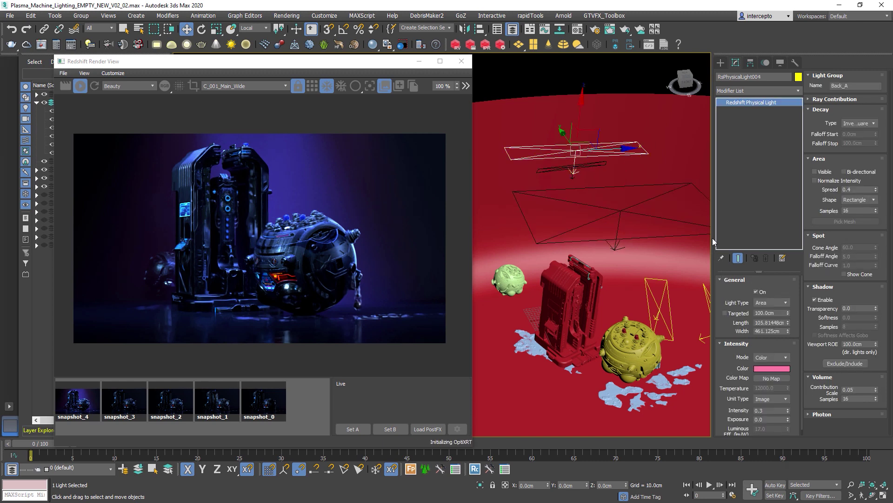
{"action": "left_click", "coordinate": [757, 292]}
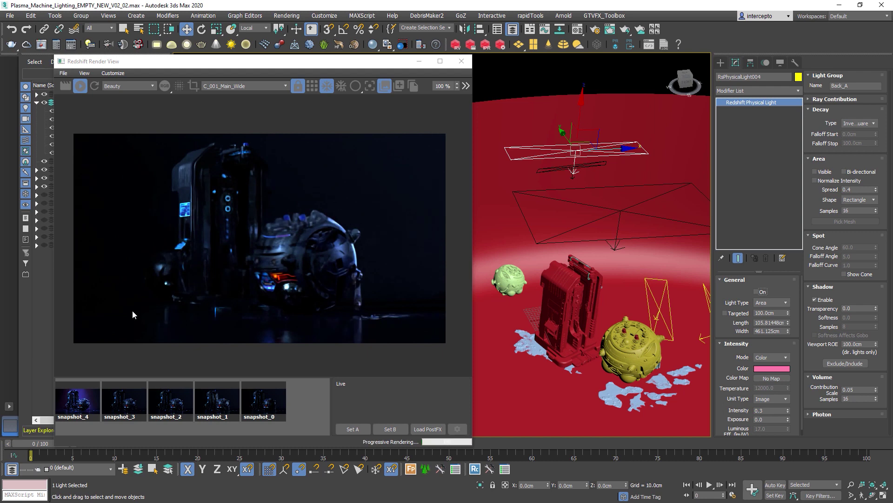
Compare the stored snapshot_4 with the live render to judge what the overhead lights contribute
{"action": "left_click", "coordinate": [75, 407]}
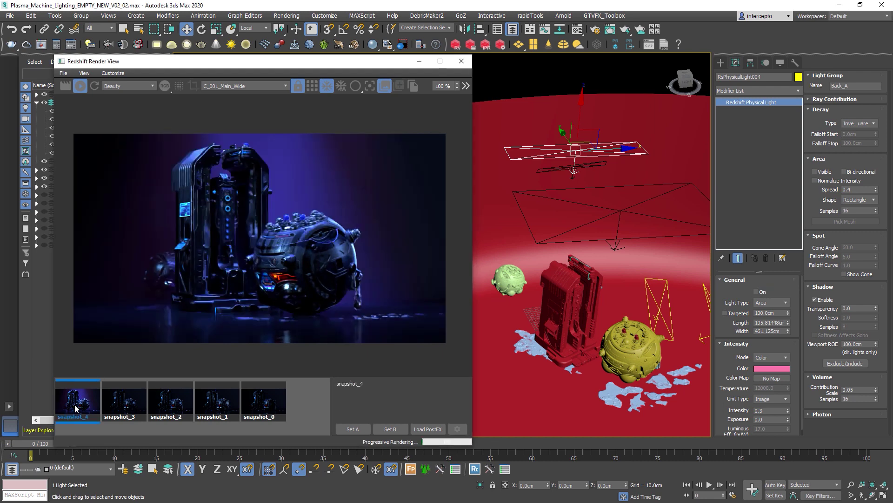
{"action": "left_click", "coordinate": [76, 405]}
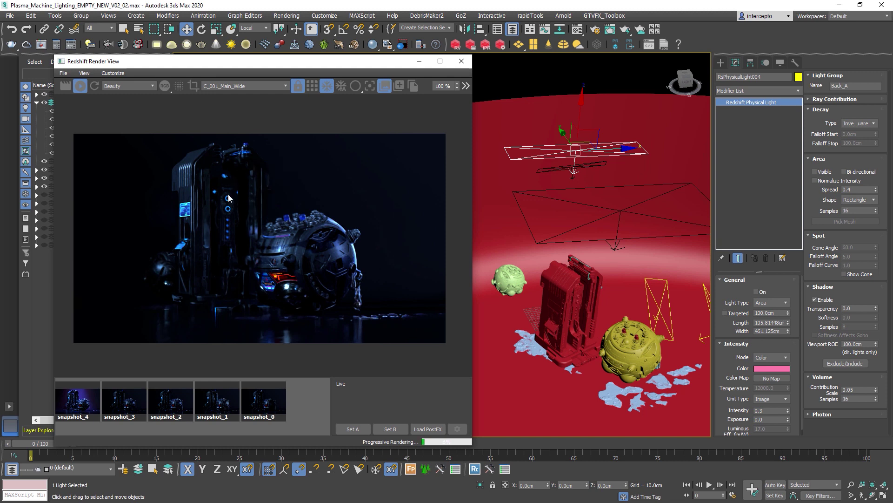
{"action": "left_click", "coordinate": [87, 398]}
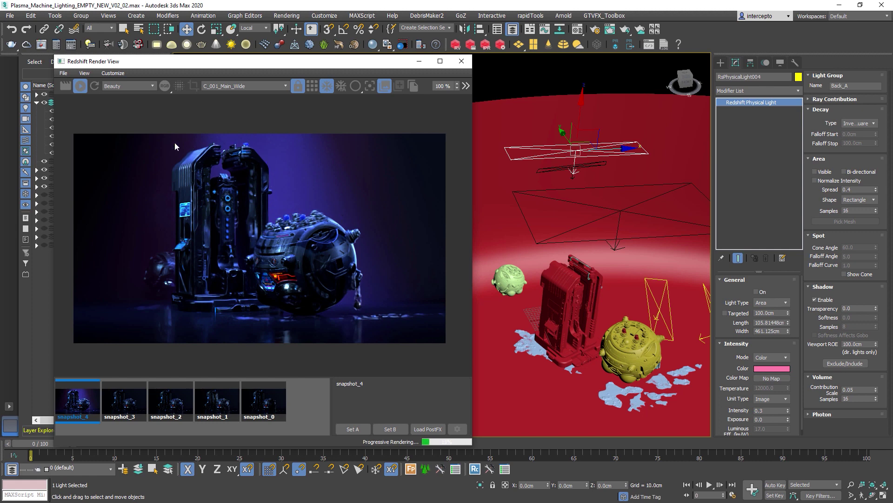
{"action": "left_click", "coordinate": [93, 396]}
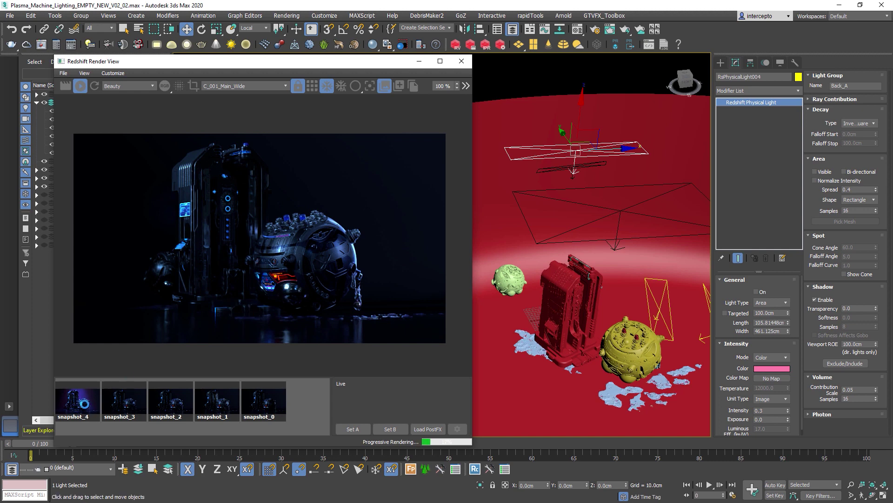
{"action": "left_click", "coordinate": [94, 402]}
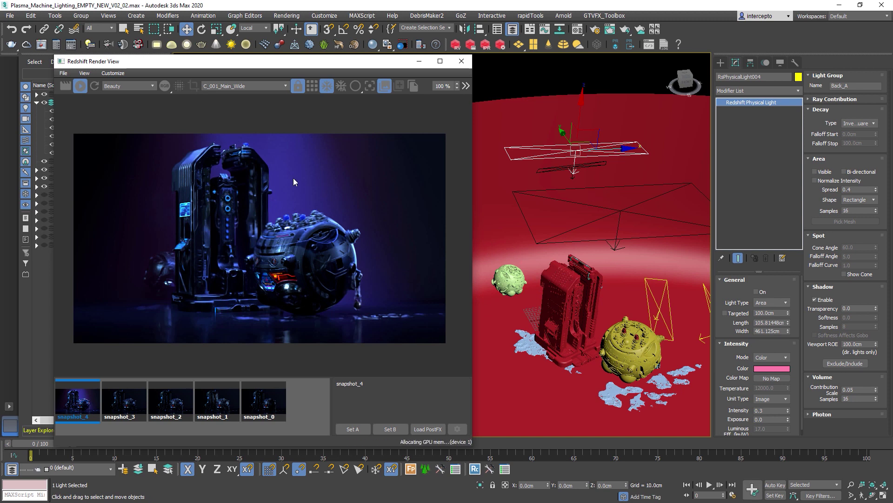
Switch the violet, pink and large blue overhead lights back on and deselect them
{"action": "left_click", "coordinate": [597, 165]}
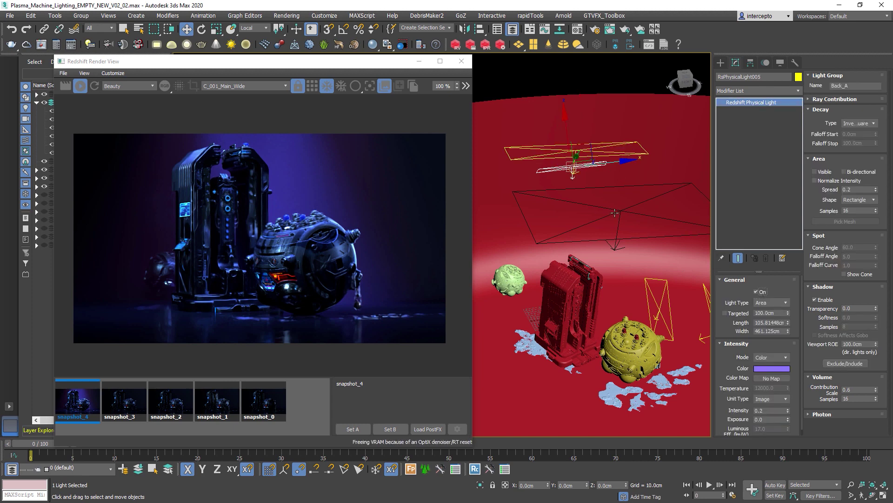
{"action": "key", "text": "ctrl+z"}
{"action": "left_click", "coordinate": [756, 292]}
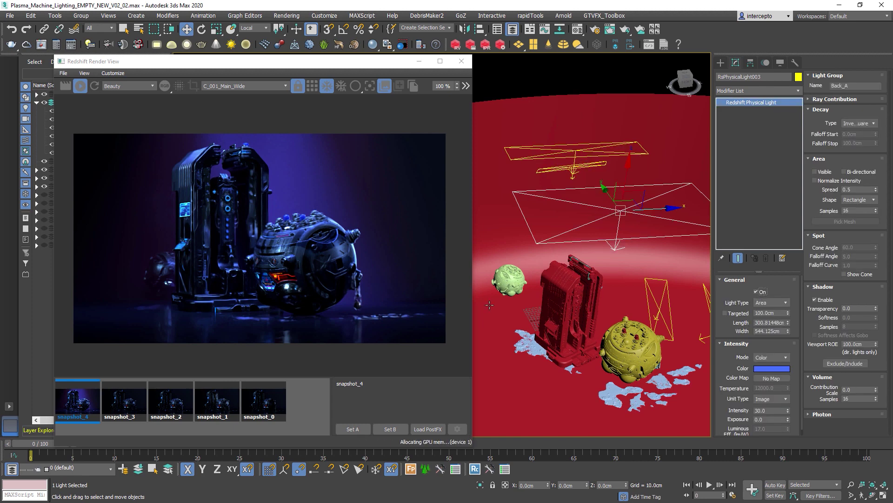
{"action": "left_click", "coordinate": [571, 314]}
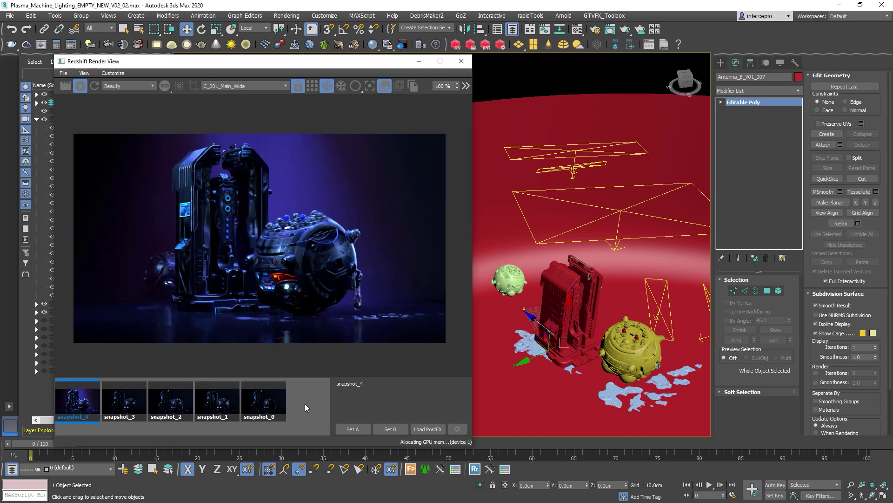
Hide the render snapshots, stop the live render and move the render window slightly aside
{"action": "left_click", "coordinate": [384, 86]}
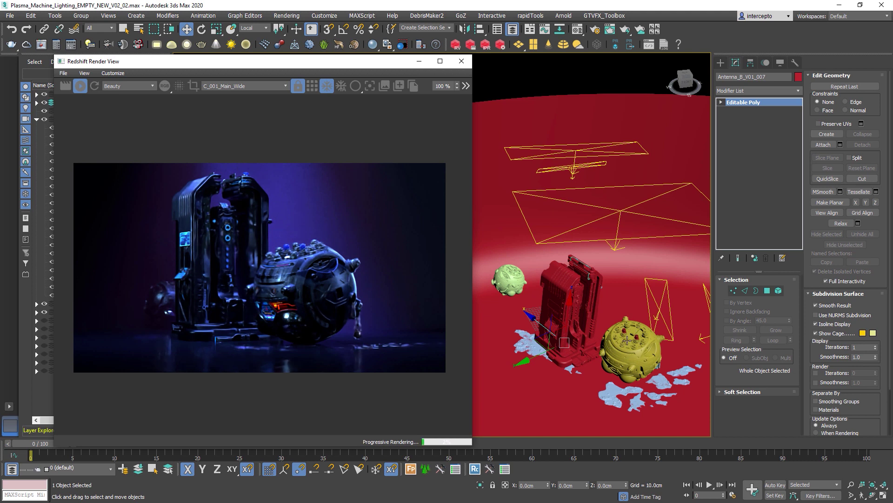
{"action": "left_click", "coordinate": [78, 88]}
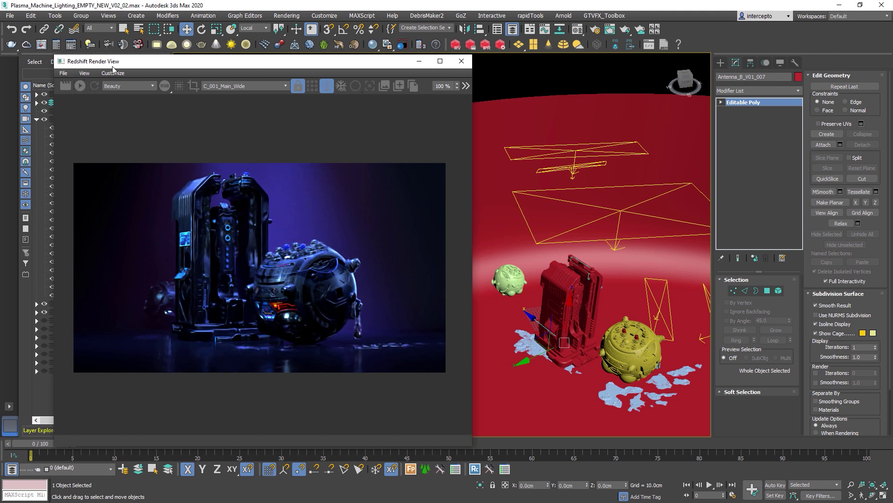
{"action": "left_click_drag", "start_coordinate": [113, 61], "coordinate": [95, 58]}
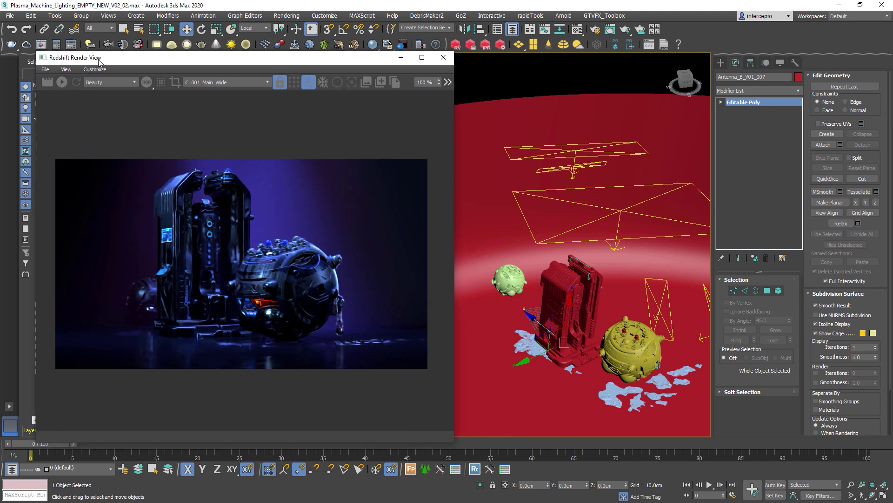
Duplicate the large blue overhead light as an independent copy lowered to the level of the machine and sphere
{"action": "left_click", "coordinate": [616, 239]}
{"action": "middle_click_drag", "start_coordinate": [625, 239], "coordinate": [612, 222]}
{"action": "left_click_drag", "start_coordinate": [608, 156], "coordinate": [592, 268], "text": "shift"}
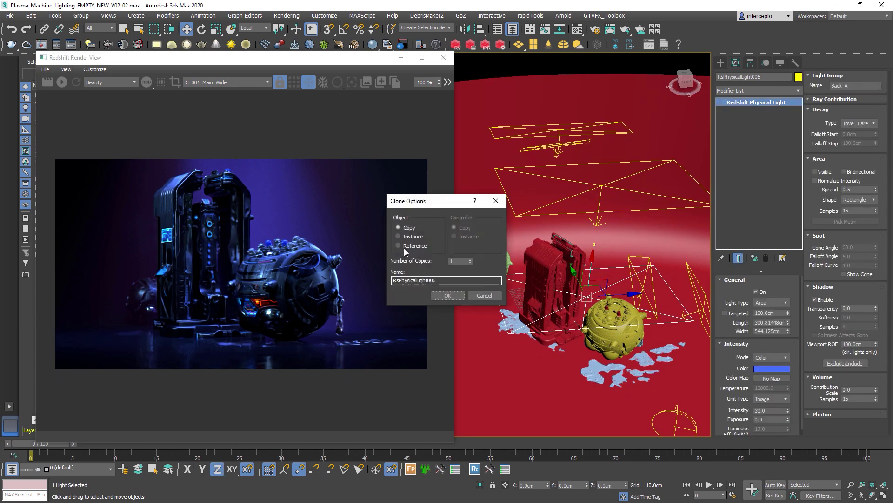
{"action": "left_click", "coordinate": [447, 295]}
Rename the lowered light copy to L_Fog_Middle
{"action": "scroll", "coordinate": [576, 268], "scroll_direction": "up", "scroll_amount": 3}
{"action": "left_click", "coordinate": [752, 77]}
{"action": "type", "text": "L_Fog_"}
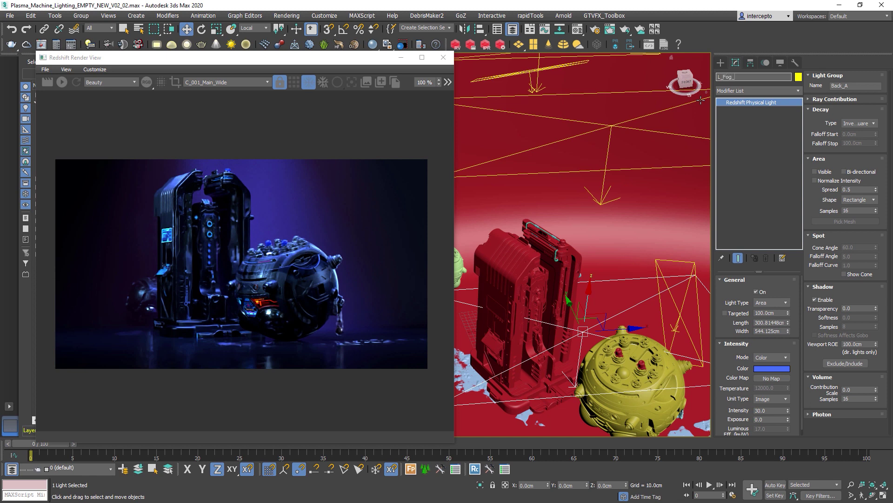
{"action": "type", "text": "Middle"}
{"action": "key", "text": "Return"}
{"action": "middle_click_drag", "start_coordinate": [634, 243], "coordinate": [631, 205]}
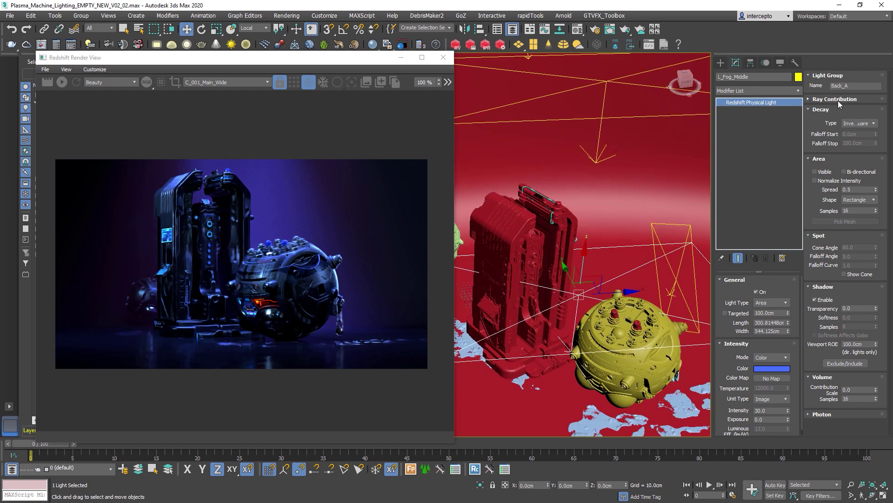
Clear the light group name of L_Fog_Middle and change its area shape to Disc
{"action": "double_click", "coordinate": [855, 86]}
{"action": "key", "text": "BackSpace"}
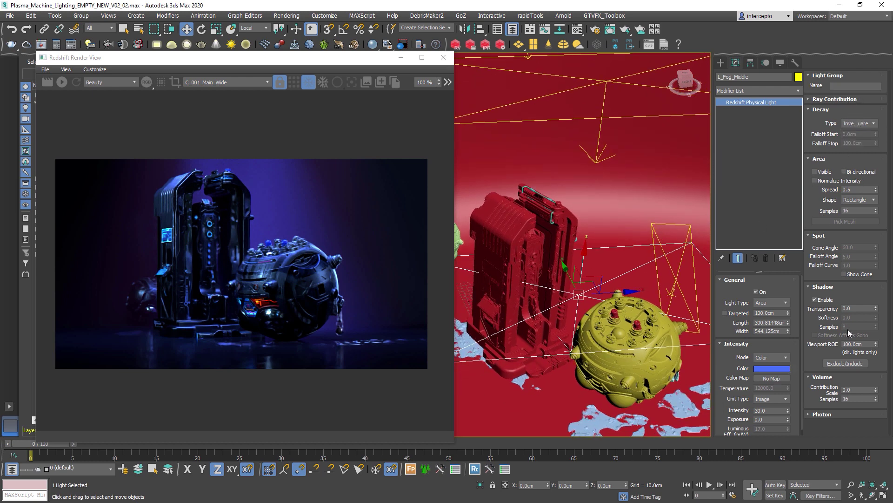
{"action": "left_click", "coordinate": [858, 201]}
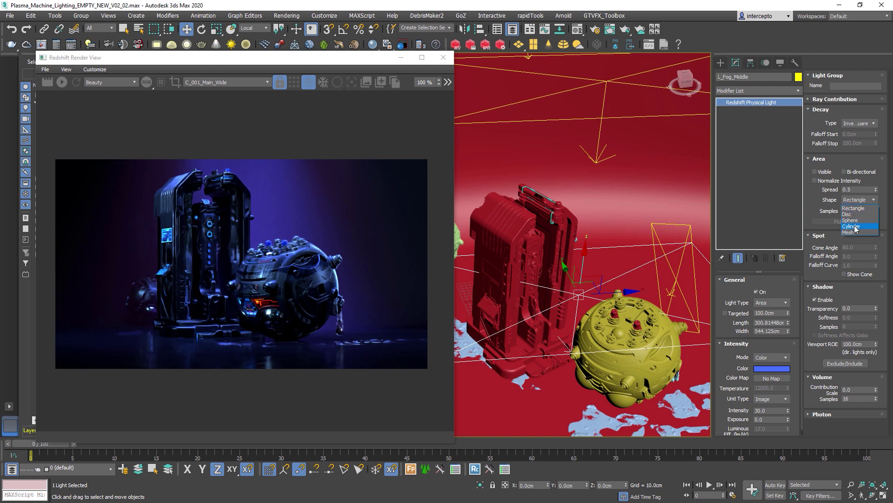
{"action": "left_click", "coordinate": [852, 215]}
{"action": "key", "text": "z"}
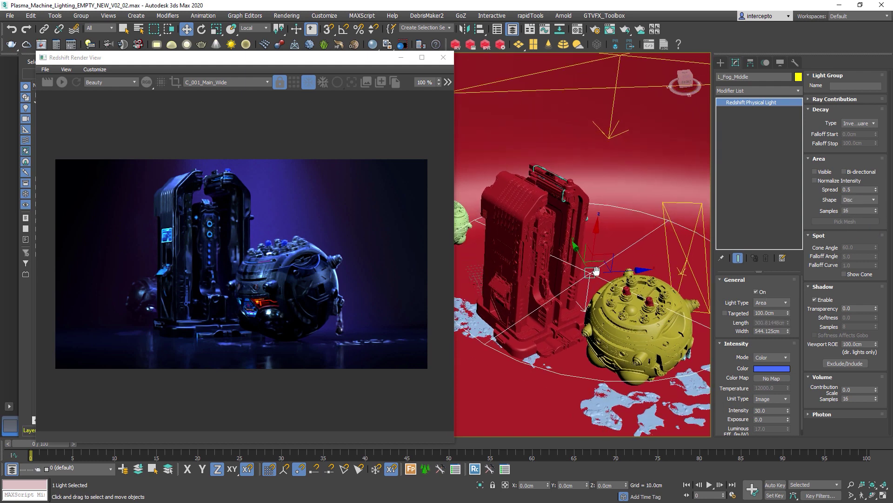
Shrink the disc fog light to a width of about 104 cm, then move and tilt it between the machine and the sphere
{"action": "left_click_drag", "start_coordinate": [788, 331], "coordinate": [788, 367]}
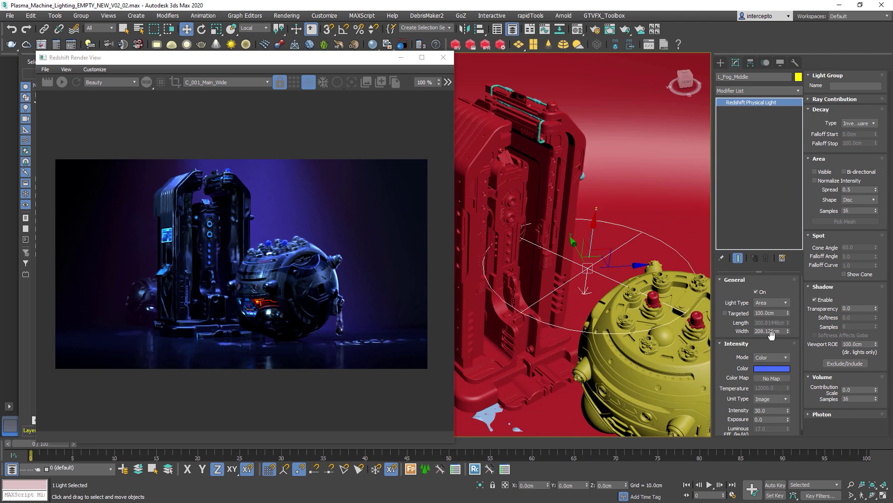
{"action": "scroll", "coordinate": [623, 269], "scroll_direction": "down", "scroll_amount": 4}
{"action": "middle_click_drag", "start_coordinate": [624, 269], "coordinate": [610, 317], "text": "alt"}
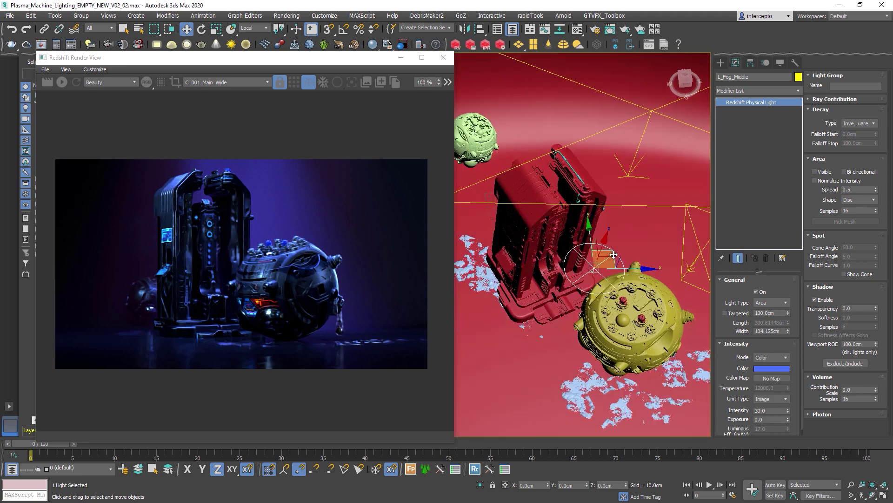
{"action": "left_click_drag", "start_coordinate": [609, 252], "coordinate": [737, 214]}
{"action": "key", "text": "e"}
{"action": "key", "text": "w"}
{"action": "middle_click_drag", "start_coordinate": [649, 231], "coordinate": [628, 260], "text": "alt"}
{"action": "left_click_drag", "start_coordinate": [624, 284], "coordinate": [617, 334]}
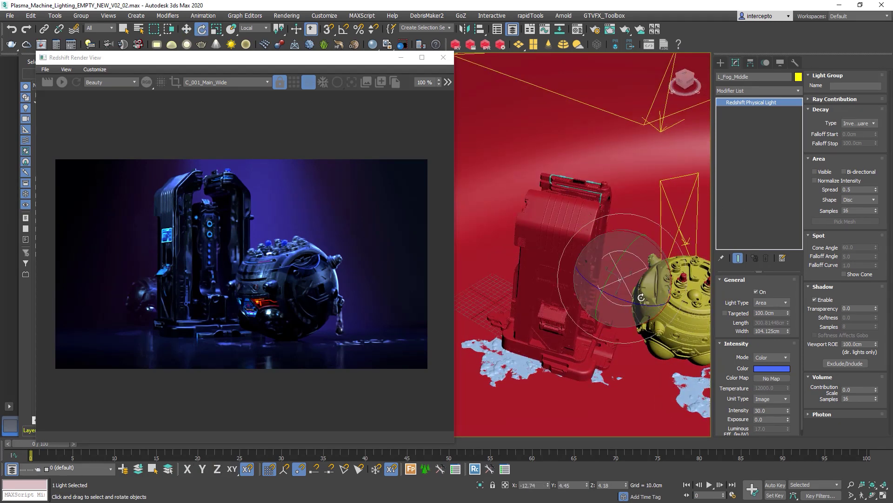
{"action": "middle_click_drag", "start_coordinate": [614, 298], "coordinate": [570, 273], "text": "alt"}
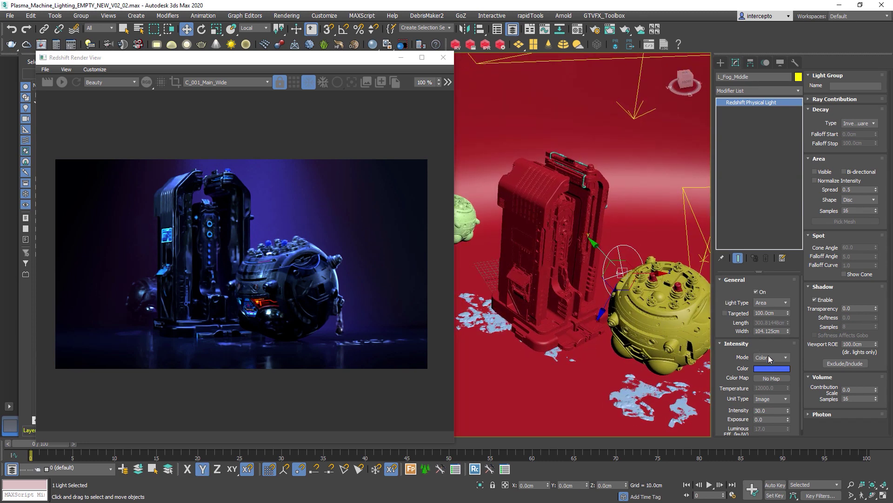
Change the fog light's color to pink by setting the hue to 240
{"action": "left_click", "coordinate": [774, 368]}
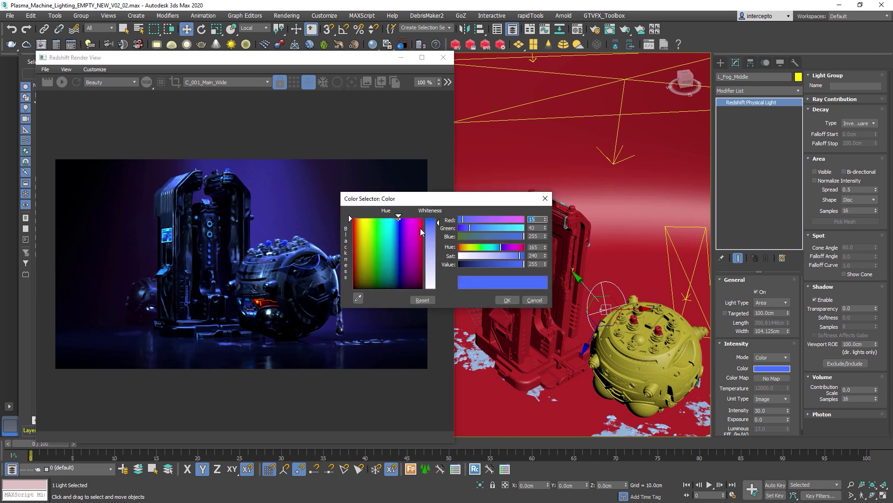
{"action": "left_click_drag", "start_coordinate": [515, 246], "coordinate": [519, 247]}
{"action": "double_click", "coordinate": [534, 247]}
{"action": "type", "text": "240"}
{"action": "key", "text": "Return"}
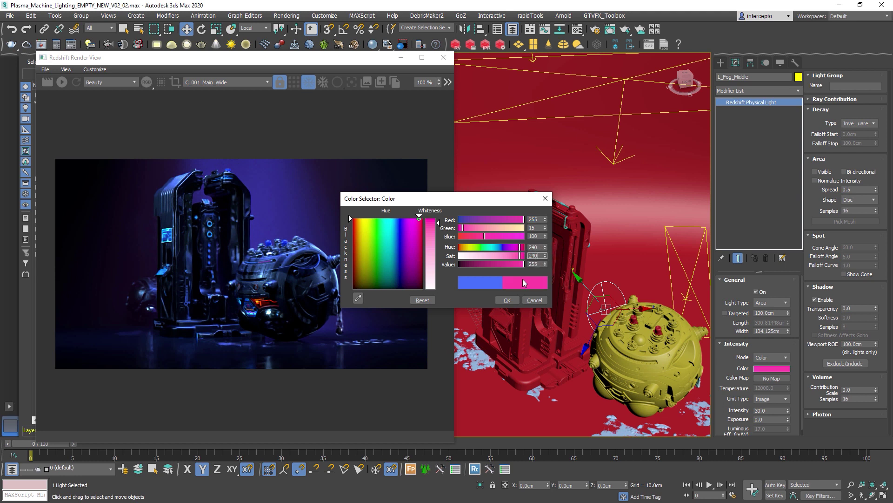
{"action": "left_click", "coordinate": [507, 300]}
Duplicate the pink overhead light as an independent copy placed to the left of the machine
{"action": "scroll", "coordinate": [512, 302], "scroll_direction": "down", "scroll_amount": 3}
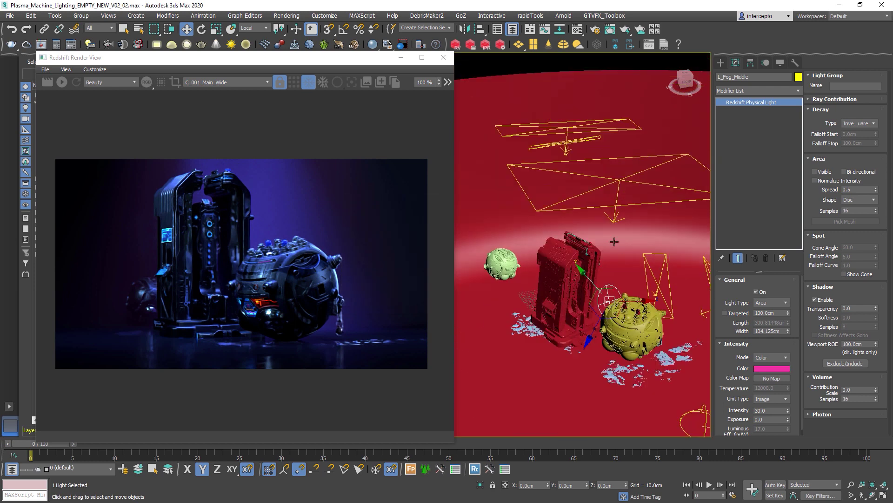
{"action": "scroll", "coordinate": [597, 230], "scroll_direction": "down", "scroll_amount": 2}
{"action": "scroll", "coordinate": [596, 230], "scroll_direction": "up", "scroll_amount": 5}
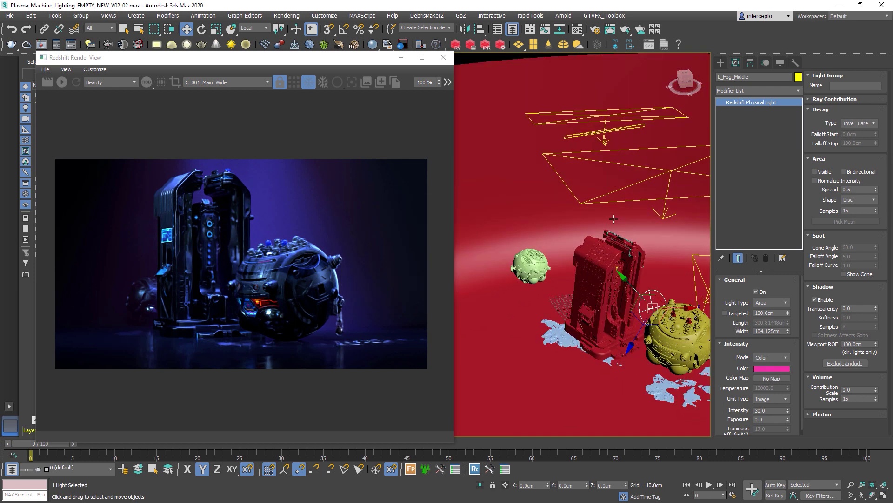
{"action": "middle_click_drag", "start_coordinate": [596, 231], "coordinate": [595, 235], "text": "alt"}
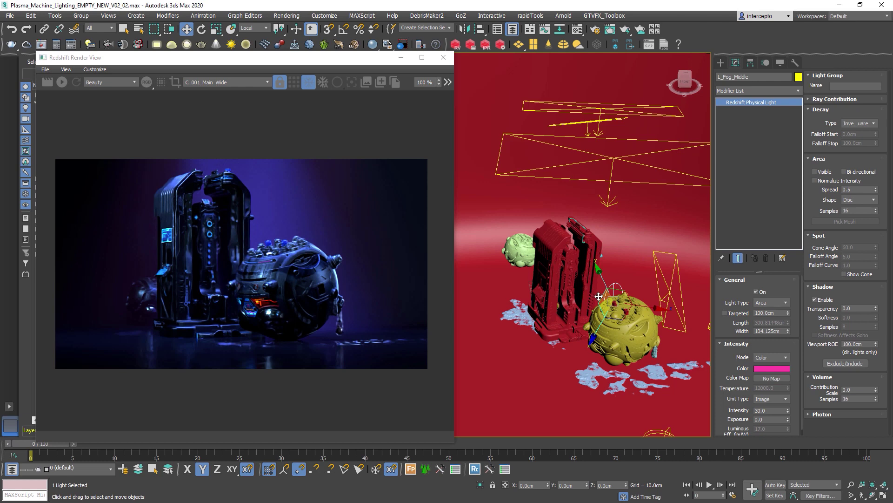
{"action": "middle_click_drag", "start_coordinate": [599, 296], "coordinate": [611, 292]}
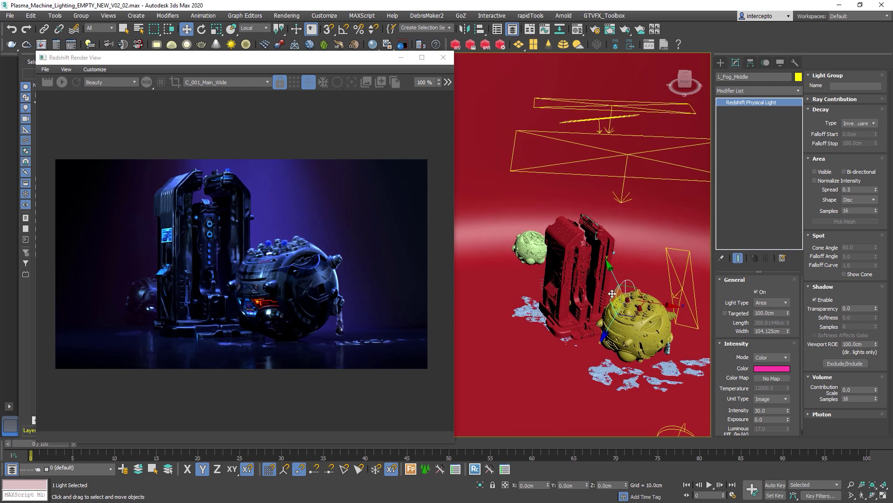
{"action": "middle_click_drag", "start_coordinate": [614, 106], "coordinate": [620, 115]}
{"action": "left_click", "coordinate": [628, 96]}
{"action": "left_click_drag", "start_coordinate": [628, 96], "coordinate": [506, 207]}
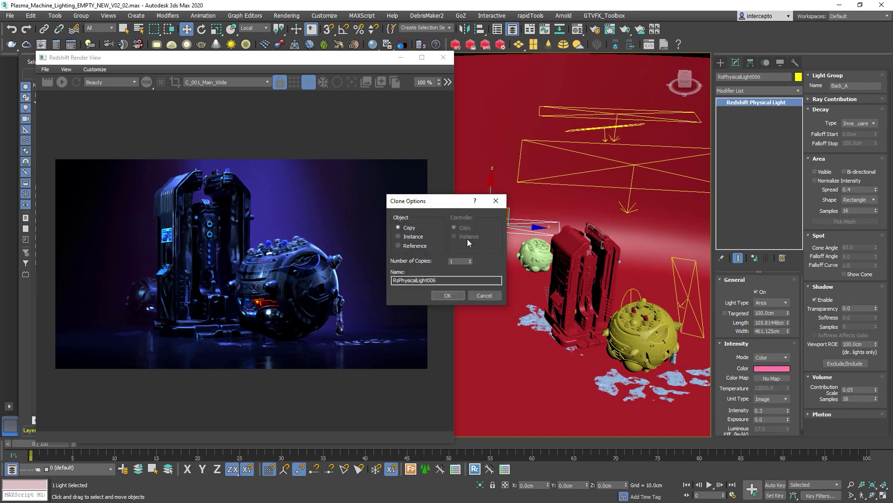
{"action": "left_click", "coordinate": [456, 294]}
Shift the copied pink light beside the small green sphere and rotate it upright to face the machine
{"action": "middle_click_drag", "start_coordinate": [493, 209], "coordinate": [500, 198], "text": "alt"}
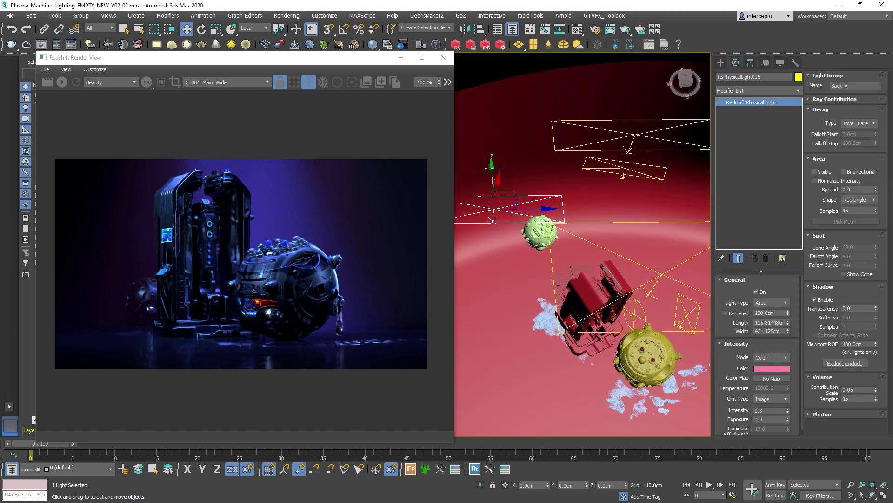
{"action": "left_click_drag", "start_coordinate": [496, 177], "coordinate": [500, 239]}
{"action": "key", "text": "e"}
{"action": "middle_click_drag", "start_coordinate": [501, 239], "coordinate": [506, 231], "text": "alt"}
{"action": "left_click_drag", "start_coordinate": [533, 243], "coordinate": [497, 244]}
{"action": "right_click", "coordinate": [497, 245]}
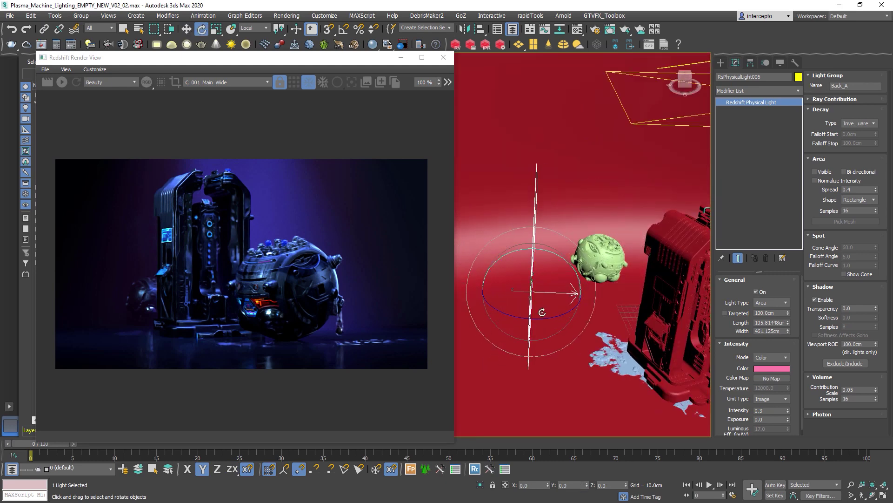
{"action": "left_click_drag", "start_coordinate": [541, 318], "coordinate": [535, 294]}
Reposition the upright pink light to the left of the machine and raise it above the floor
{"action": "key", "text": "w"}
{"action": "middle_click_drag", "start_coordinate": [535, 293], "coordinate": [526, 267], "text": "alt"}
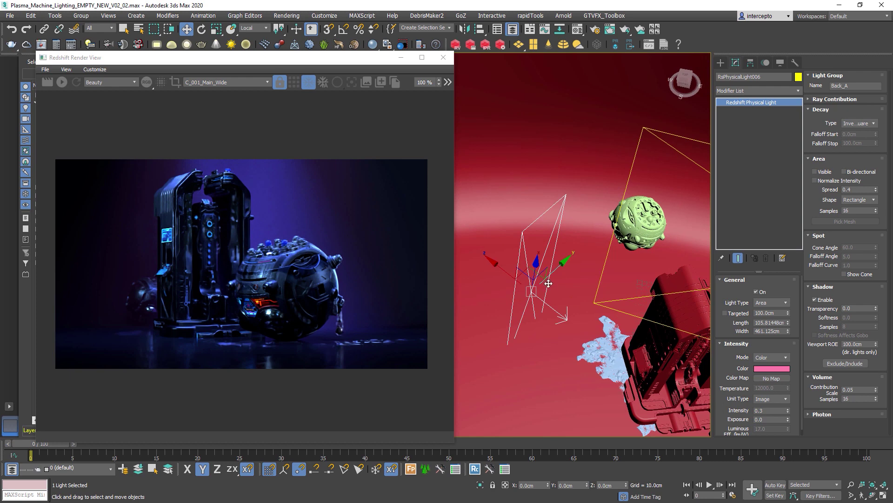
{"action": "left_click_drag", "start_coordinate": [525, 265], "coordinate": [540, 242]}
{"action": "middle_click_drag", "start_coordinate": [540, 242], "coordinate": [542, 219], "text": "alt"}
{"action": "left_click_drag", "start_coordinate": [542, 219], "coordinate": [548, 158]}
{"action": "middle_click_drag", "start_coordinate": [573, 212], "coordinate": [595, 230], "text": "alt"}
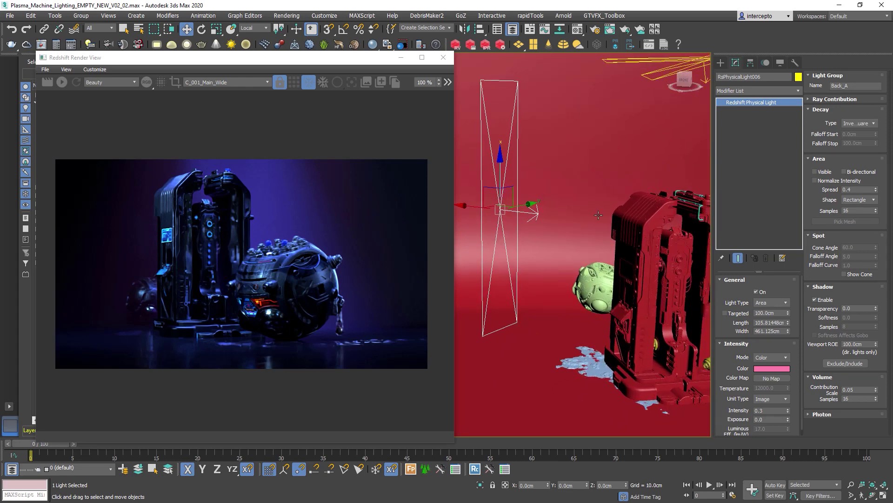
Set the left pink light's volume contribution scale to 0 and clear its light group name
{"action": "double_click", "coordinate": [859, 390]}
{"action": "scroll", "coordinate": [563, 163], "scroll_direction": "down", "scroll_amount": 3}
{"action": "left_click_drag", "start_coordinate": [859, 86], "coordinate": [793, 86]}
{"action": "key", "text": "Delete"}
Clear the light group names of the large blue, violet and pink overhead lights
{"action": "middle_click_drag", "start_coordinate": [592, 176], "coordinate": [548, 188]}
{"action": "left_click", "coordinate": [612, 121]}
{"action": "scroll", "coordinate": [613, 121], "scroll_direction": "up", "scroll_amount": 3}
{"action": "middle_click_drag", "start_coordinate": [612, 121], "coordinate": [620, 142], "text": "alt"}
{"action": "left_click_drag", "start_coordinate": [859, 86], "coordinate": [810, 86]}
{"action": "key", "text": "Delete"}
{"action": "middle_click_drag", "start_coordinate": [570, 75], "coordinate": [601, 182]}
{"action": "left_click", "coordinate": [618, 141]}
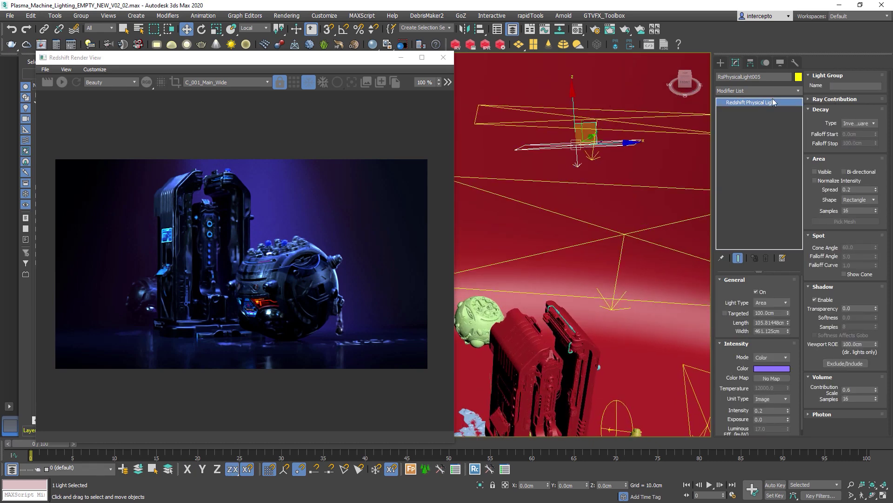
{"action": "left_click", "coordinate": [631, 116]}
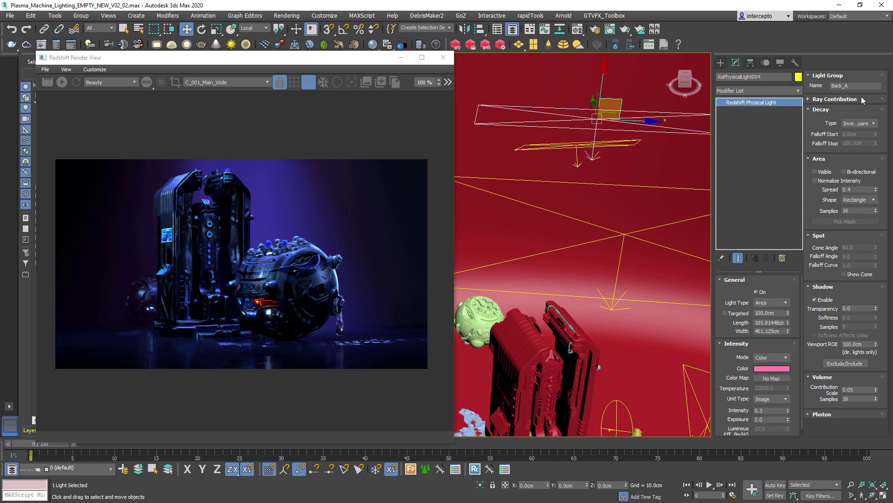
Clear the light group names of the two blue area lights to the right of the sphere
{"action": "middle_click_drag", "start_coordinate": [532, 179], "coordinate": [521, 148]}
{"action": "scroll", "coordinate": [526, 179], "scroll_direction": "down", "scroll_amount": 5}
{"action": "scroll", "coordinate": [568, 230], "scroll_direction": "up", "scroll_amount": 5}
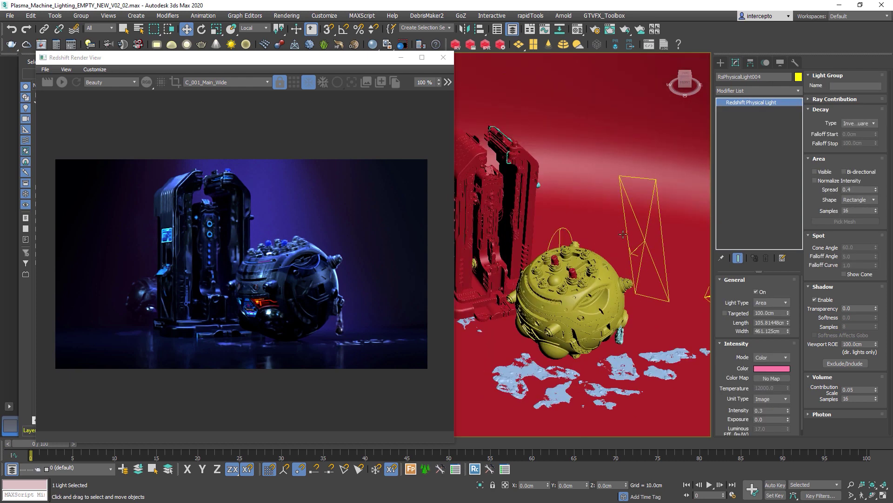
{"action": "left_click", "coordinate": [648, 240]}
{"action": "double_click", "coordinate": [839, 86]}
{"action": "key", "text": "BackSpace"}
{"action": "middle_click_drag", "start_coordinate": [625, 230], "coordinate": [529, 167]}
{"action": "left_click", "coordinate": [641, 212]}
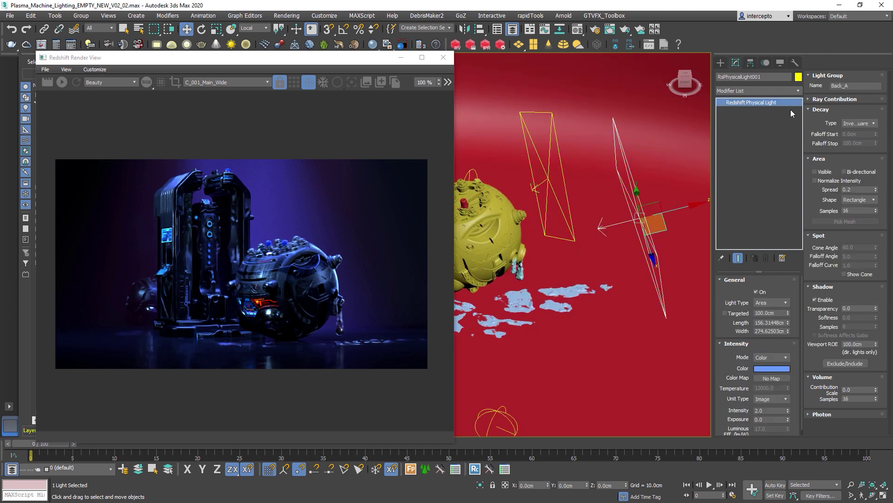
{"action": "double_click", "coordinate": [854, 86]}
{"action": "key", "text": "BackSpace"}
Select the dome light and check its light group name
{"action": "middle_click_drag", "start_coordinate": [490, 342], "coordinate": [571, 315]}
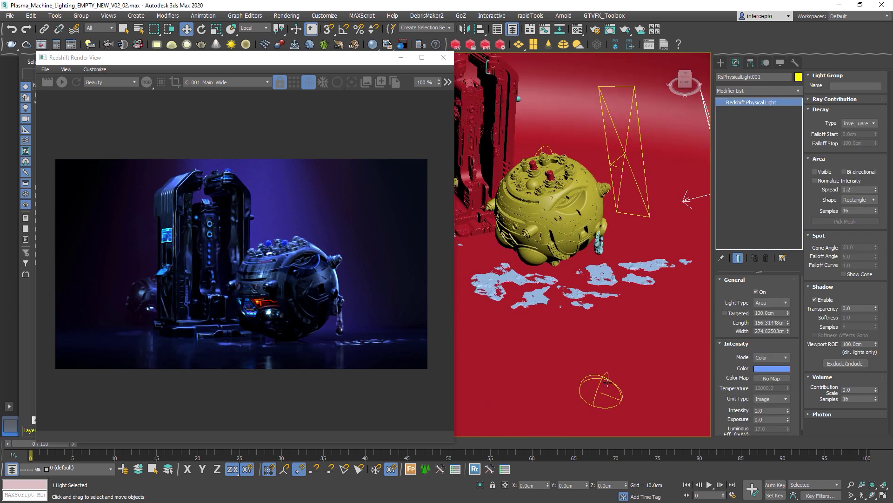
{"action": "left_click", "coordinate": [602, 374]}
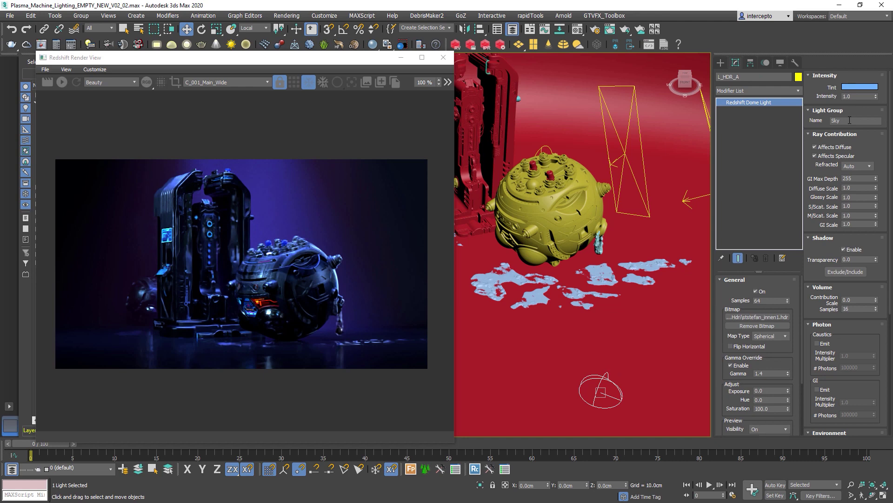
{"action": "scroll", "coordinate": [572, 203], "scroll_direction": "up", "scroll_amount": 3}
{"action": "scroll", "coordinate": [599, 197], "scroll_direction": "down", "scroll_amount": 4}
{"action": "middle_click_drag", "start_coordinate": [601, 199], "coordinate": [608, 193], "text": "alt"}
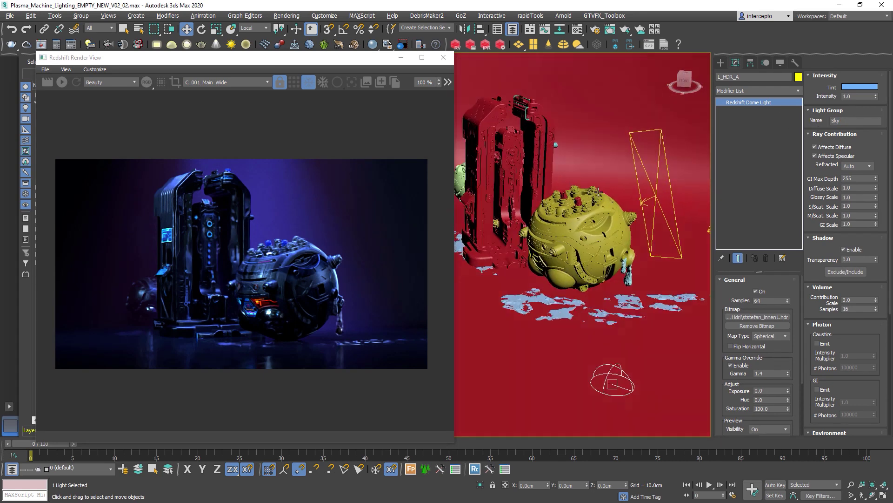
Rename the upright pink light on the machine's left side to L_Left_A
{"action": "middle_click_drag", "start_coordinate": [541, 162], "coordinate": [561, 171]}
{"action": "scroll", "coordinate": [562, 171], "scroll_direction": "down", "scroll_amount": 3}
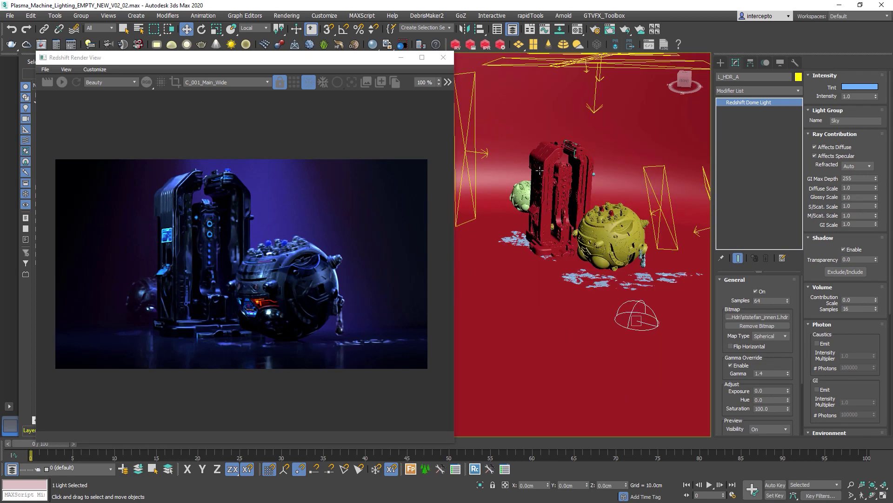
{"action": "scroll", "coordinate": [473, 140], "scroll_direction": "down", "scroll_amount": 3}
{"action": "left_click", "coordinate": [474, 140]}
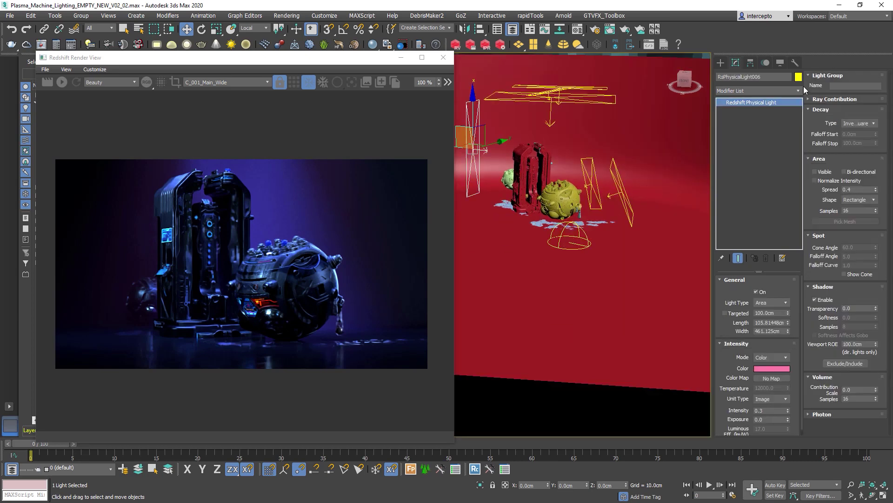
{"action": "left_click", "coordinate": [771, 77]}
{"action": "type", "text": "L_Left_A"}
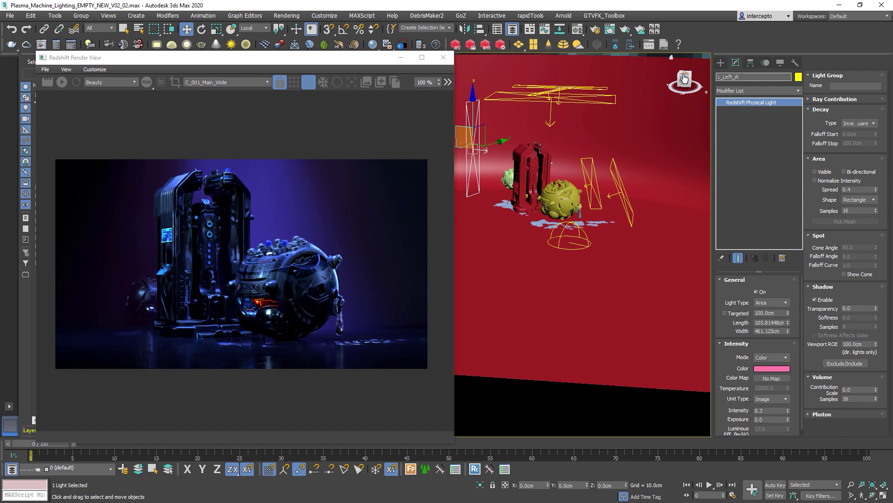
{"action": "key", "text": "Return"}
Rename the pink overhead light to L_Top_Volume_A
{"action": "left_click_drag", "start_coordinate": [684, 79], "coordinate": [705, 105]}
{"action": "left_click", "coordinate": [584, 105]}
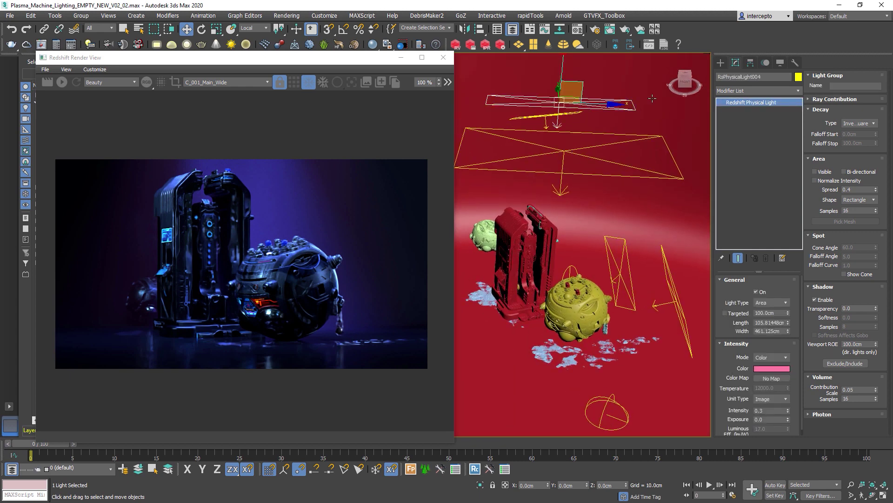
{"action": "double_click", "coordinate": [759, 78]}
{"action": "type", "text": "L_Top_V"}
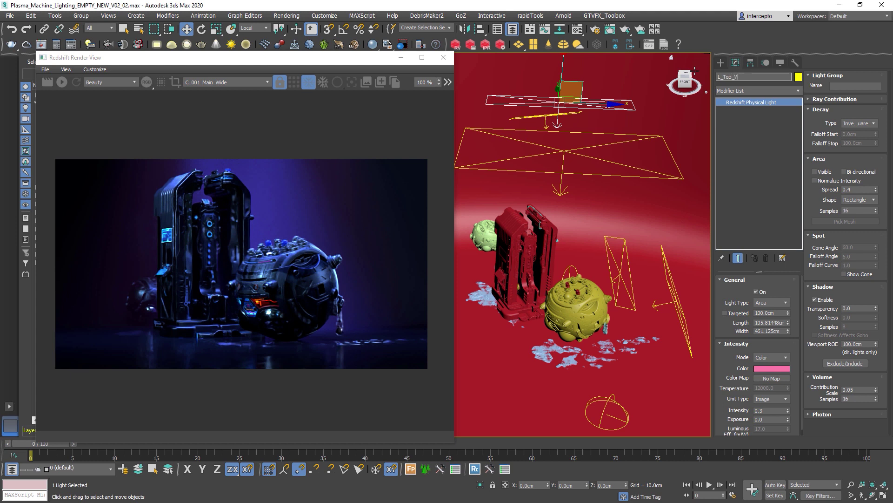
{"action": "key", "text": "Return"}
Reuse the pink overhead light's name to rename the violet overhead light L_Top_Volume_B
{"action": "left_click", "coordinate": [782, 76]}
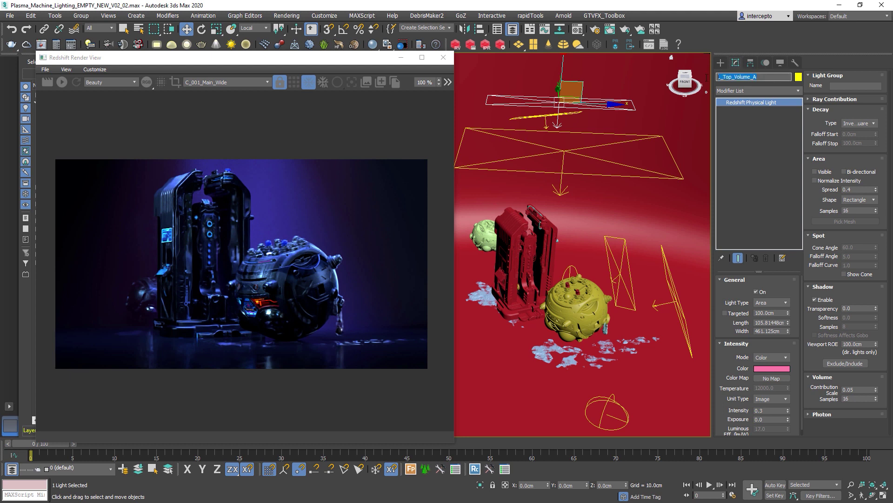
{"action": "left_click", "coordinate": [545, 116]}
{"action": "left_click", "coordinate": [773, 80]}
Rename the large blue overhead light to L_Top_Fill
{"action": "left_click", "coordinate": [614, 155]}
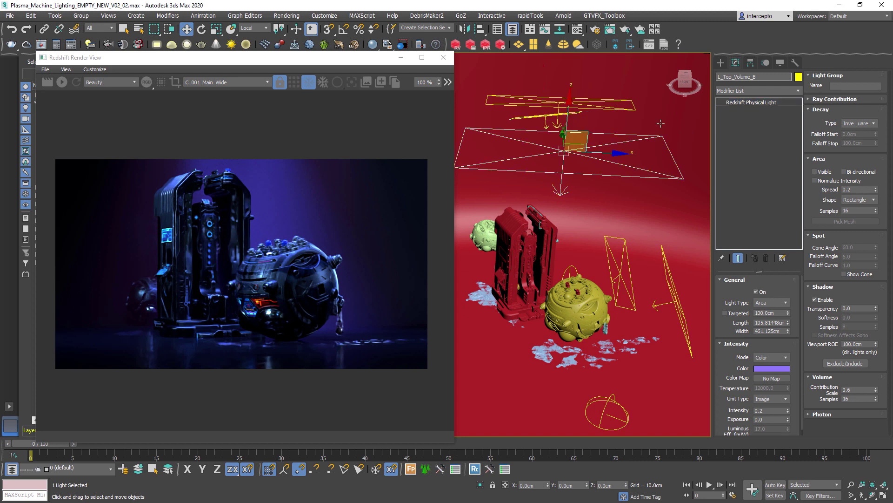
{"action": "type", "text": "L"}
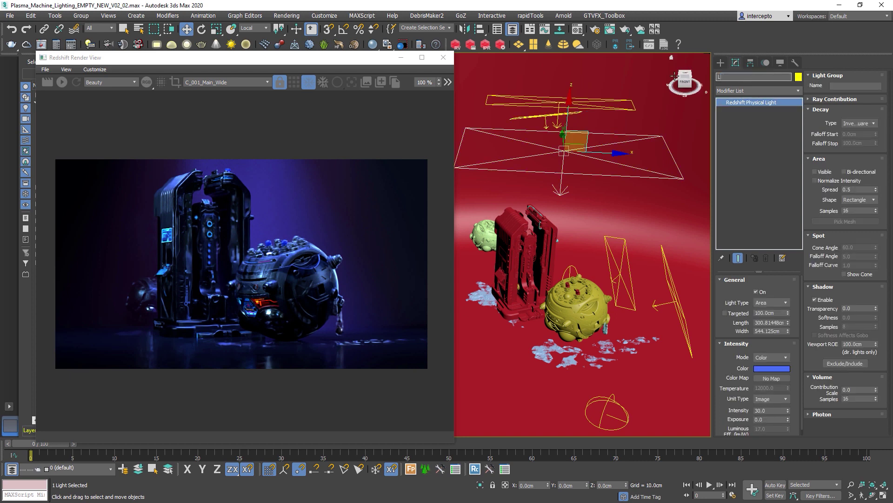
{"action": "type", "text": "_Top_Fill"}
{"action": "key", "text": "Return"}
Rename the narrow blue light just right of the sphere to L_Righ_Rim
{"action": "middle_click_drag", "start_coordinate": [621, 258], "coordinate": [628, 221]}
{"action": "left_click", "coordinate": [623, 226]}
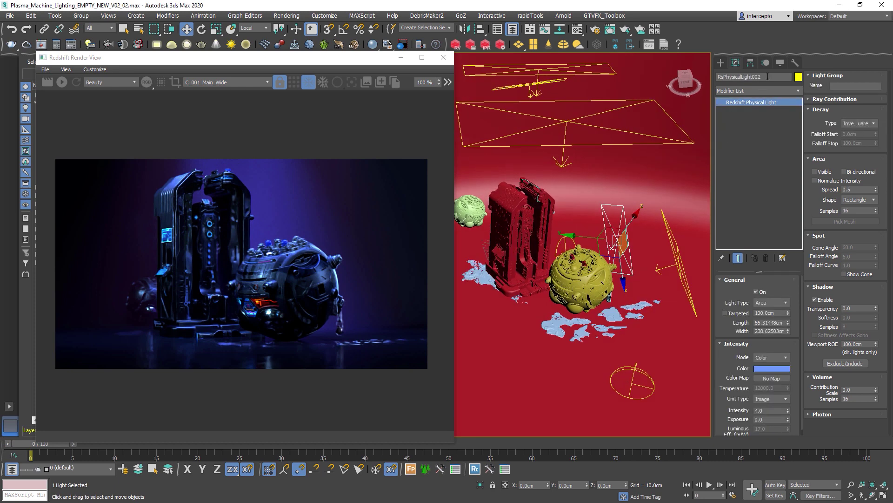
{"action": "left_click", "coordinate": [752, 76]}
{"action": "type", "text": "L_Righ_"}
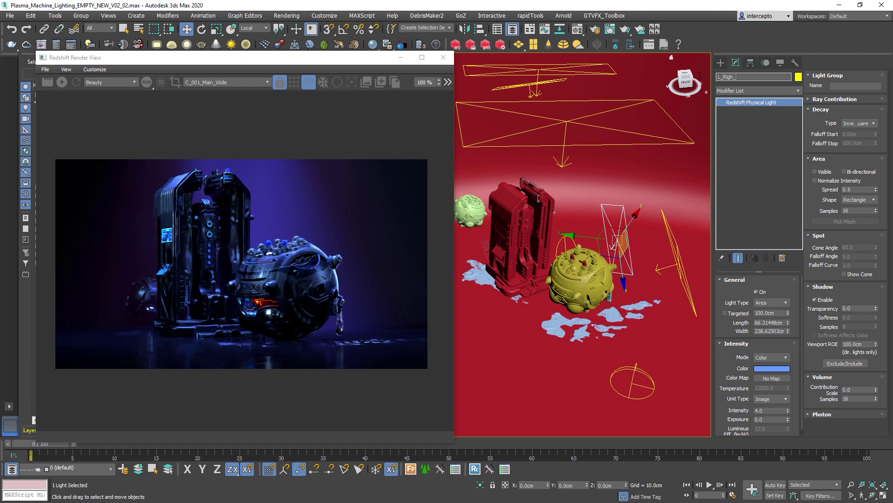
{"action": "type", "text": "Rim"}
{"action": "key", "text": "Return"}
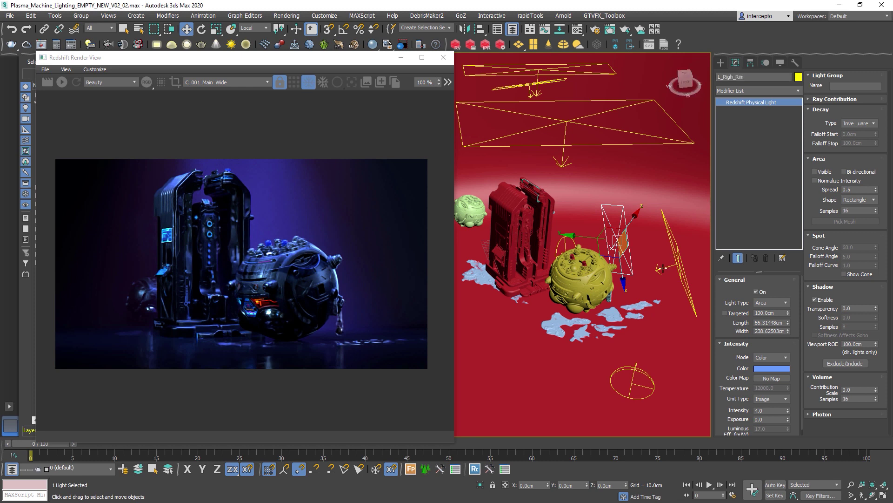
Rename the blue rectangular area light at the far right of the machine to L_Right_Fill
{"action": "left_click", "coordinate": [675, 257]}
{"action": "left_click", "coordinate": [767, 77]}
{"action": "type", "text": "L_Right"}
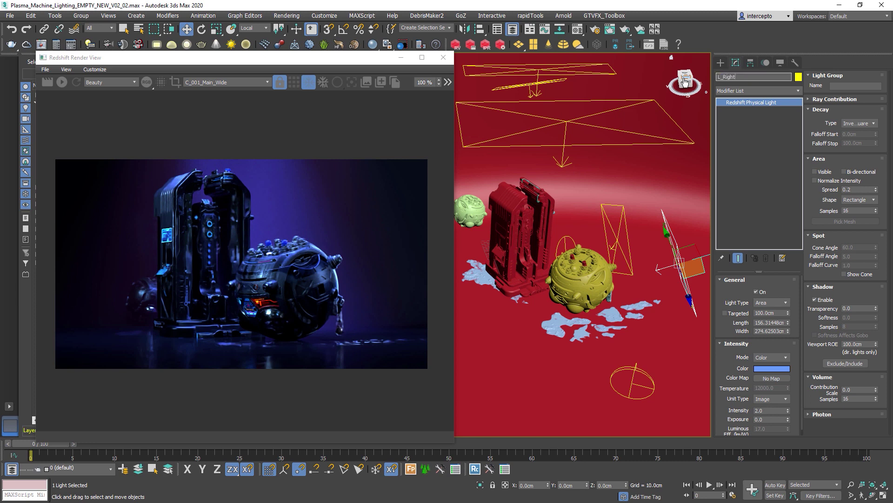
{"action": "type", "text": "_Fill"}
{"action": "key", "text": "Return"}
Select the HDR dome light on the floor in front of the machine and examine its settings
{"action": "scroll", "coordinate": [578, 275], "scroll_direction": "down", "scroll_amount": 4}
{"action": "left_click", "coordinate": [624, 310]}
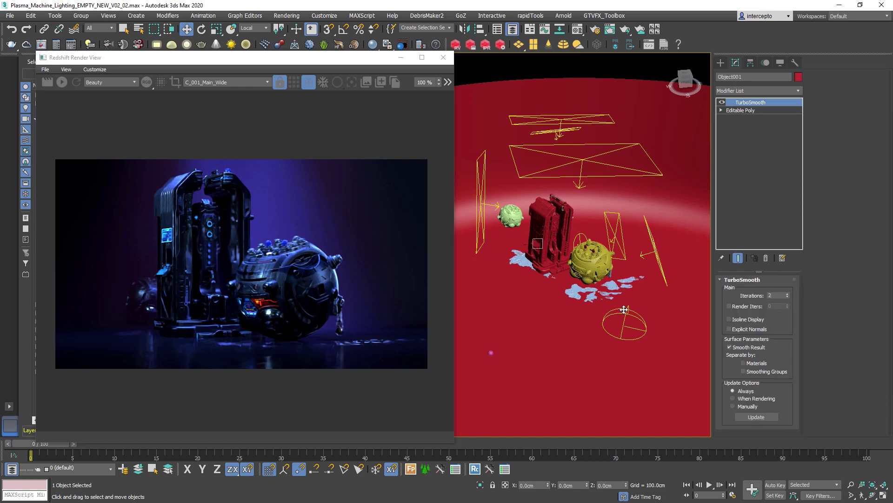
{"action": "scroll", "coordinate": [624, 309], "scroll_direction": "up", "scroll_amount": 5}
{"action": "left_click", "coordinate": [623, 334]}
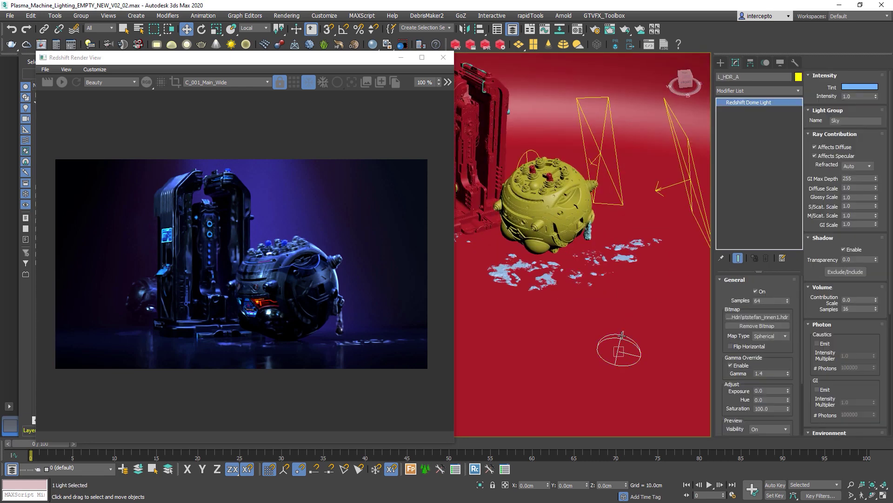
{"action": "scroll", "coordinate": [653, 241], "scroll_direction": "down", "scroll_amount": 6}
{"action": "key", "text": "c"}
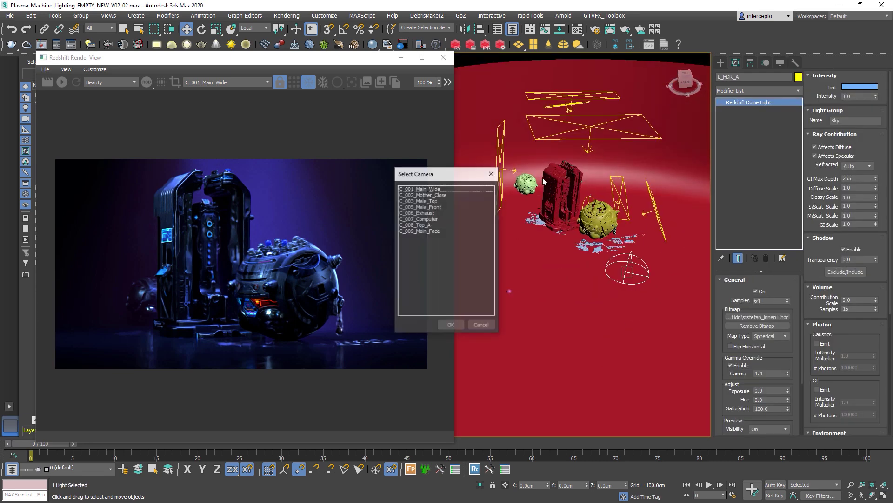
{"action": "left_click", "coordinate": [482, 324]}
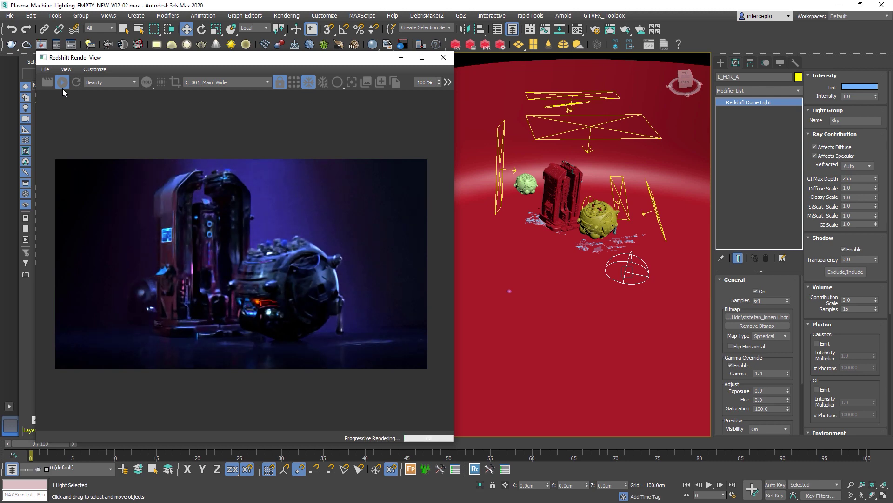
Change the colour of the disc-shaped fog light between the machine and the sphere from pink to red, with hue 0
{"action": "left_click", "coordinate": [589, 197]}
{"action": "scroll", "coordinate": [586, 223], "scroll_direction": "up", "scroll_amount": 5}
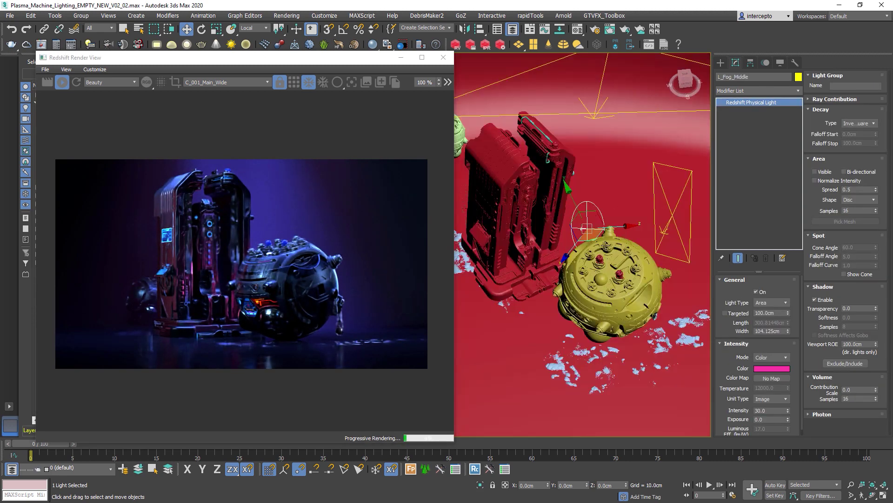
{"action": "scroll", "coordinate": [584, 227], "scroll_direction": "up", "scroll_amount": 2}
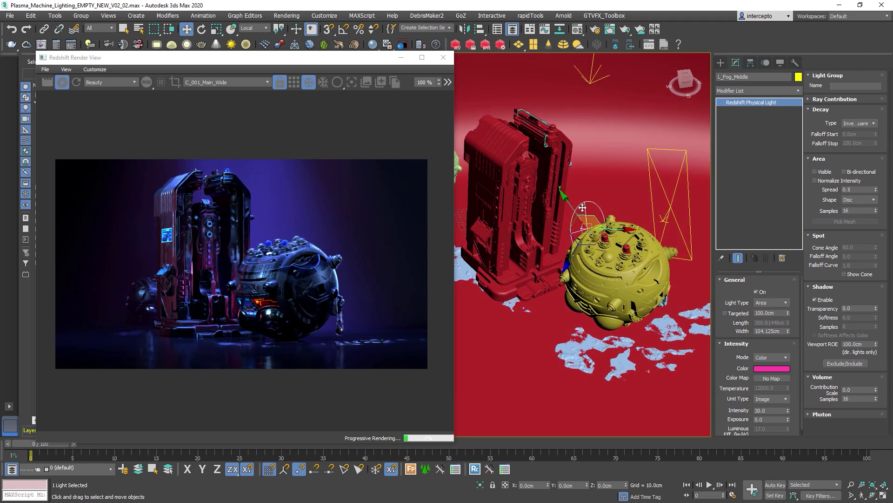
{"action": "middle_click_drag", "start_coordinate": [537, 187], "coordinate": [548, 192]}
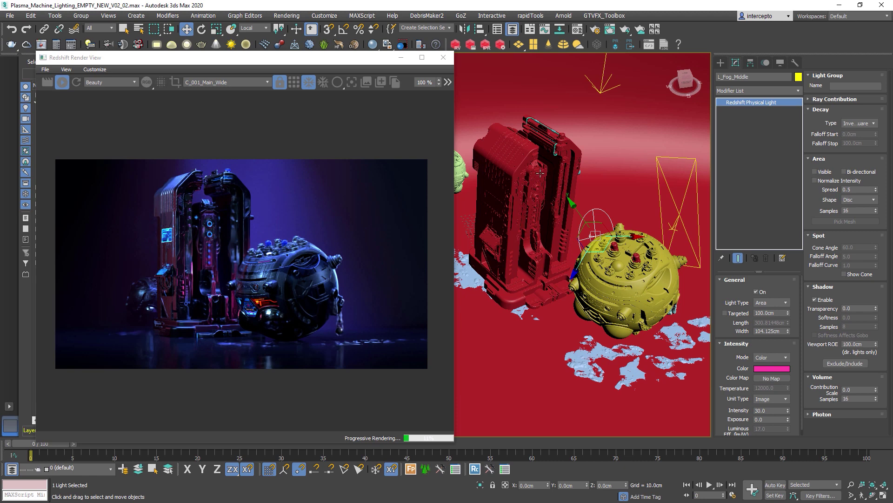
{"action": "middle_click_drag", "start_coordinate": [528, 161], "coordinate": [531, 156]}
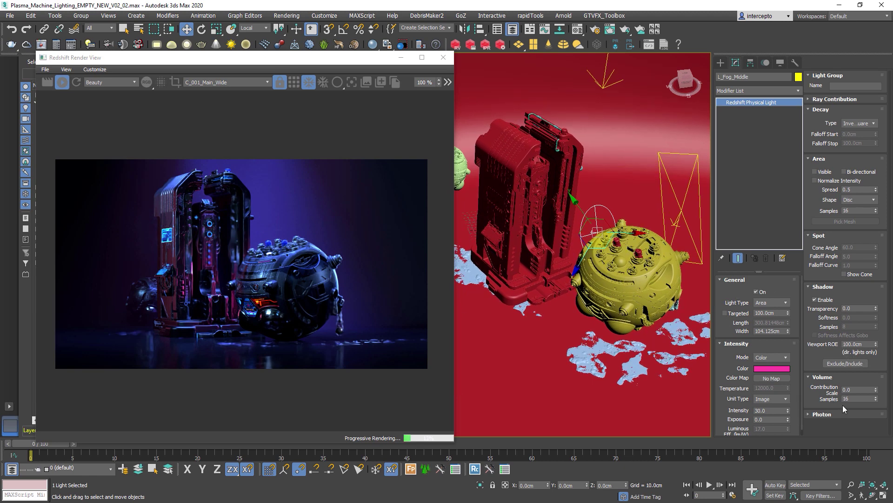
{"action": "left_click", "coordinate": [769, 368]}
{"action": "left_click_drag", "start_coordinate": [477, 200], "coordinate": [595, 165]}
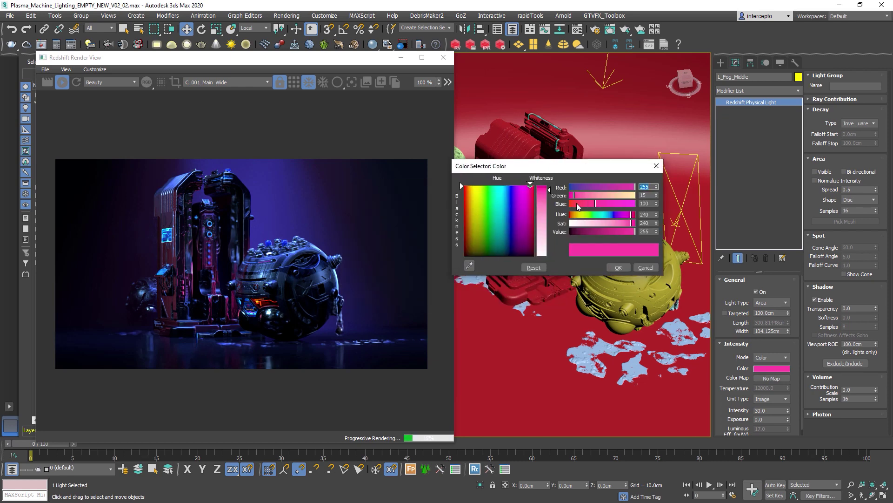
{"action": "left_click_drag", "start_coordinate": [586, 203], "coordinate": [578, 202]}
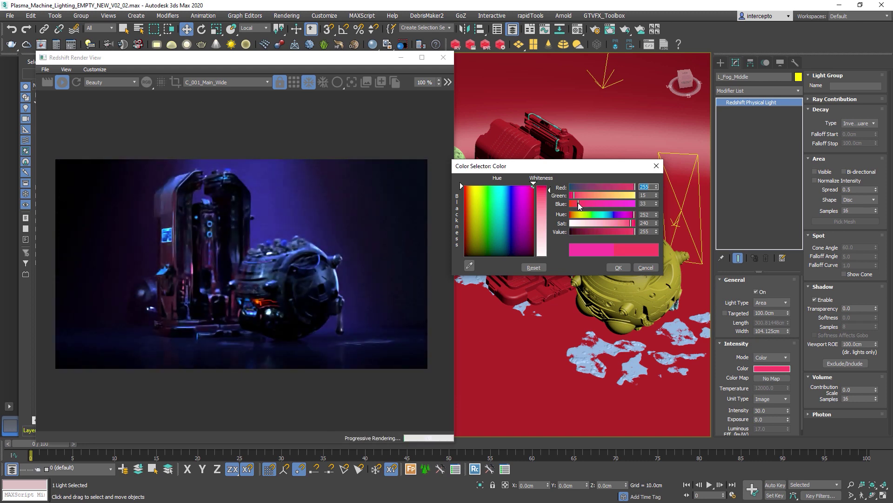
{"action": "left_click_drag", "start_coordinate": [587, 217], "coordinate": [572, 218]}
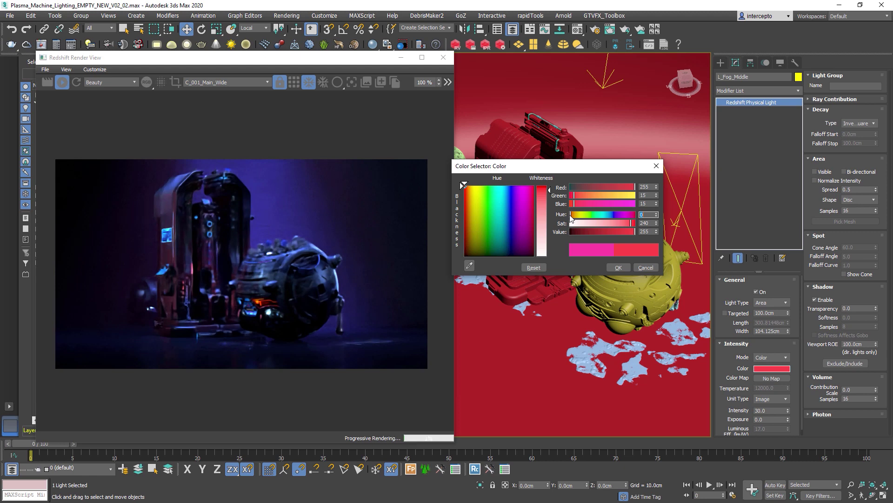
Try a hue of 10 for the fog light's colour, return it to 0 and accept the colour
{"action": "type", "text": "10"}
{"action": "key", "text": "Return"}
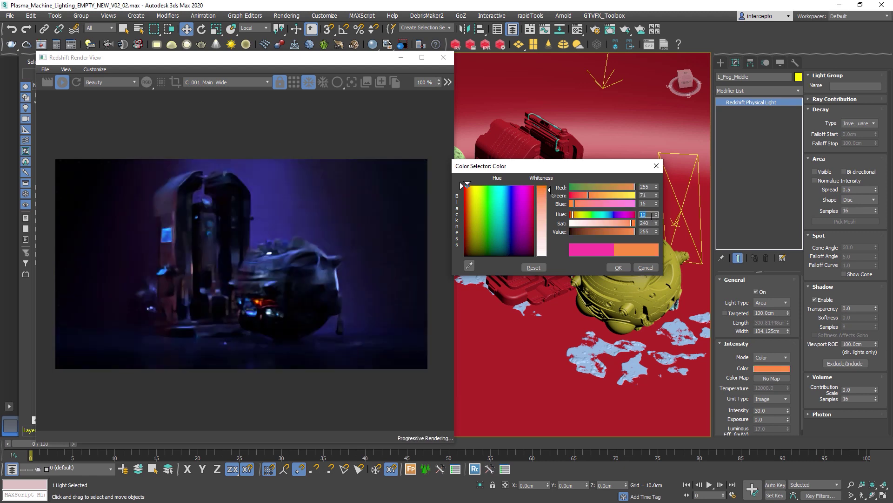
{"action": "type", "text": "0"}
{"action": "key", "text": "Return"}
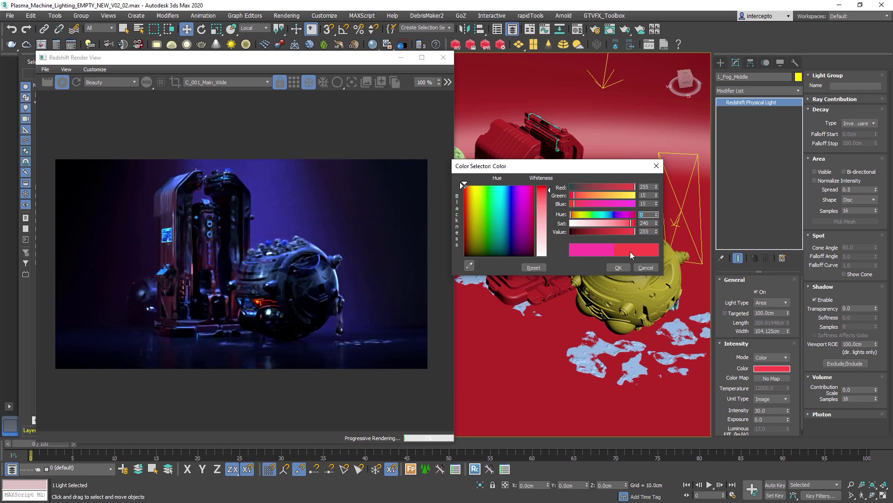
{"action": "left_click", "coordinate": [618, 267]}
Try volume contribution scales of 0.1, 0.01, 0.001 and 0.002 on the middle fog light
{"action": "left_click", "coordinate": [861, 390]}
{"action": "type", "text": "0.1"}
{"action": "key", "text": "Return"}
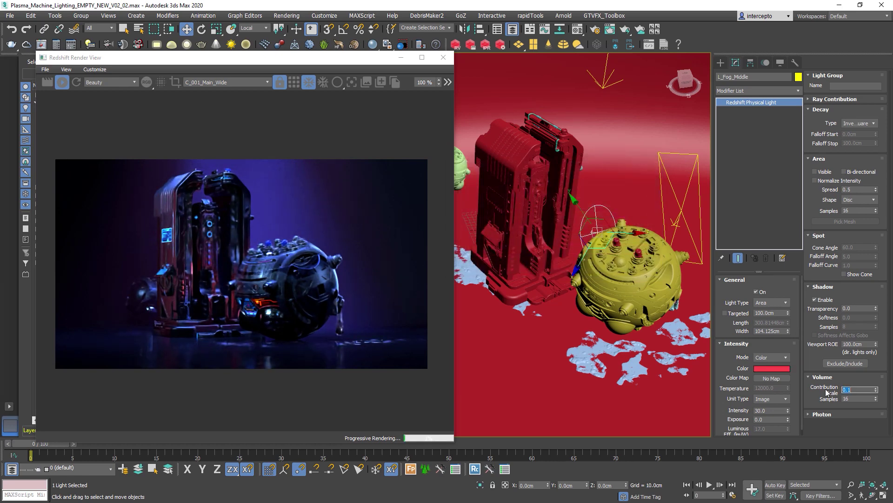
{"action": "type", "text": "0.01"}
{"action": "key", "text": "Return"}
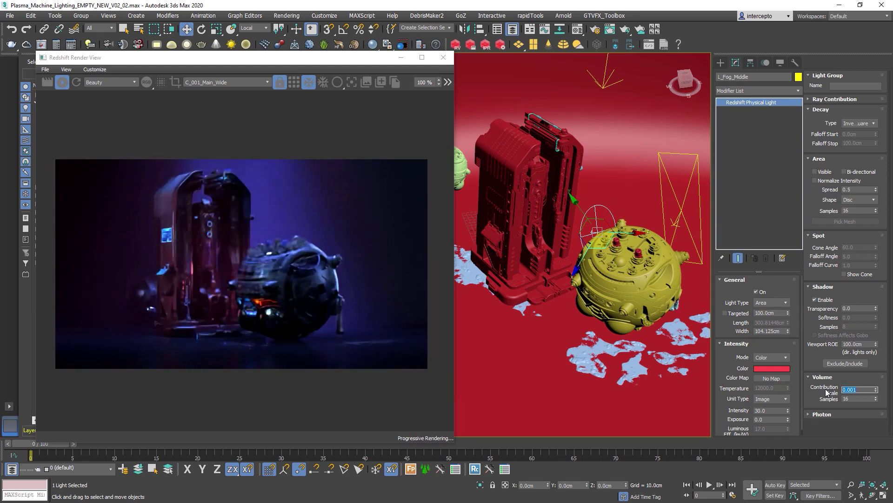
{"action": "type", "text": "2"}
{"action": "key", "text": "Return"}
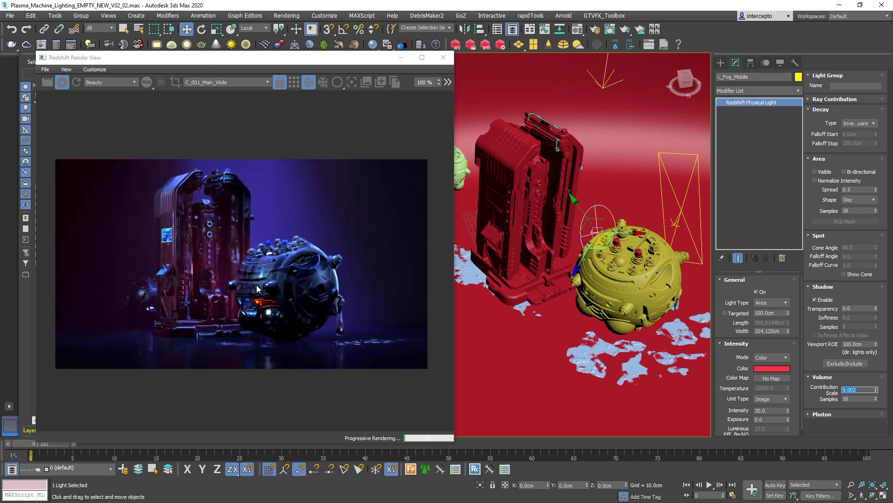
Compare volume contribution scales of 0.03, 0.02 and 0.005 on the middle fog light, and settle on 0.003
{"action": "type", "text": "0.03"}
{"action": "key", "text": "Return"}
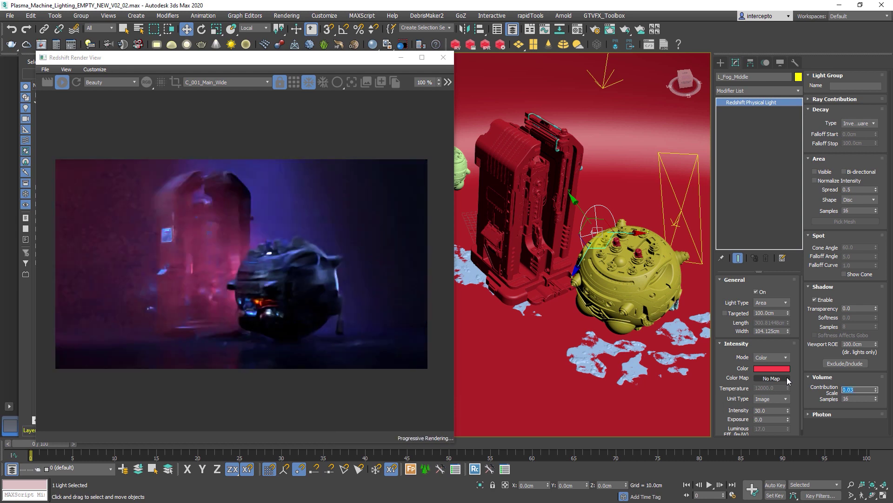
{"action": "type", "text": "0.02"}
{"action": "key", "text": "Return"}
{"action": "type", "text": ".005"}
{"action": "key", "text": "Return"}
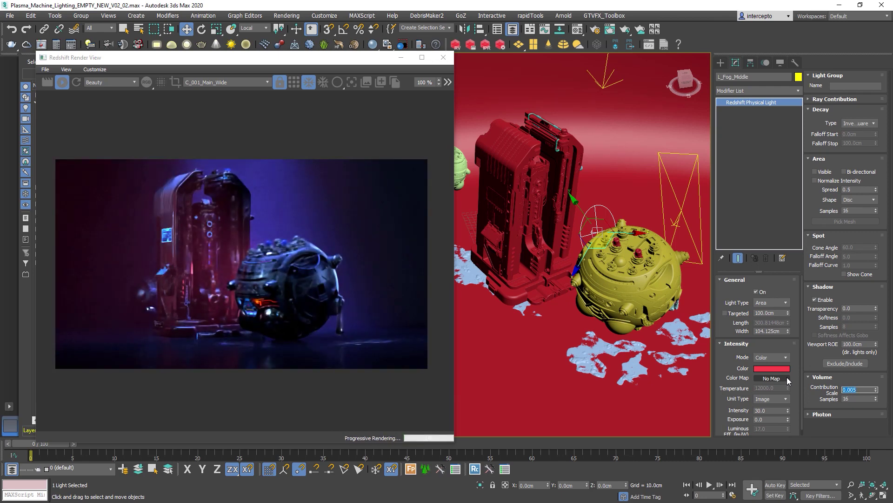
{"action": "type", "text": ".00"}
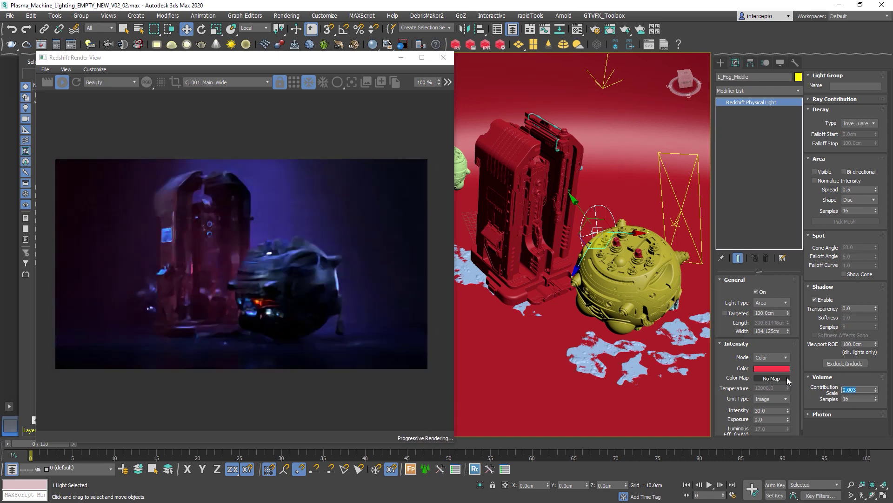
Set the middle fog light's area spread to 1.0, comparing it with a spread of 0.2
{"action": "scroll", "coordinate": [609, 251], "scroll_direction": "up", "scroll_amount": 3}
{"action": "key", "text": "e"}
{"action": "middle_click_drag", "start_coordinate": [609, 252], "coordinate": [613, 221], "text": "alt"}
{"action": "double_click", "coordinate": [852, 189]}
{"action": "type", "text": "1"}
{"action": "key", "text": "Return"}
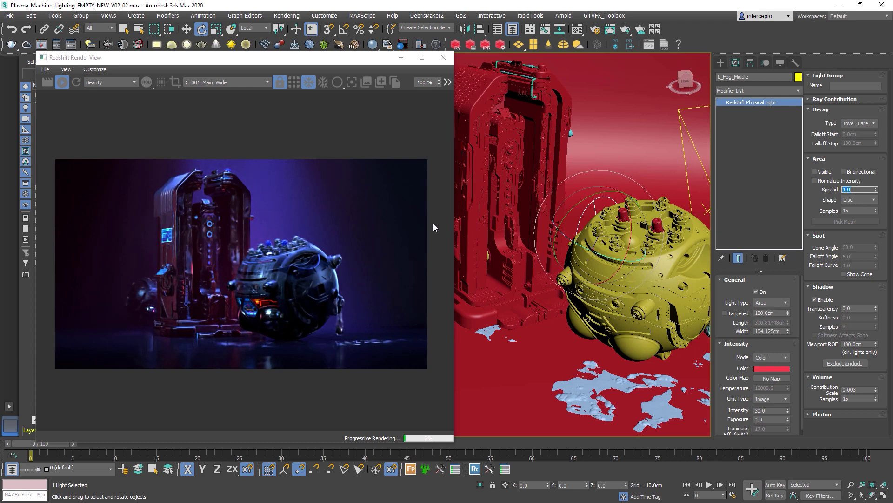
{"action": "type", "text": "0.2"}
{"action": "key", "text": "Return"}
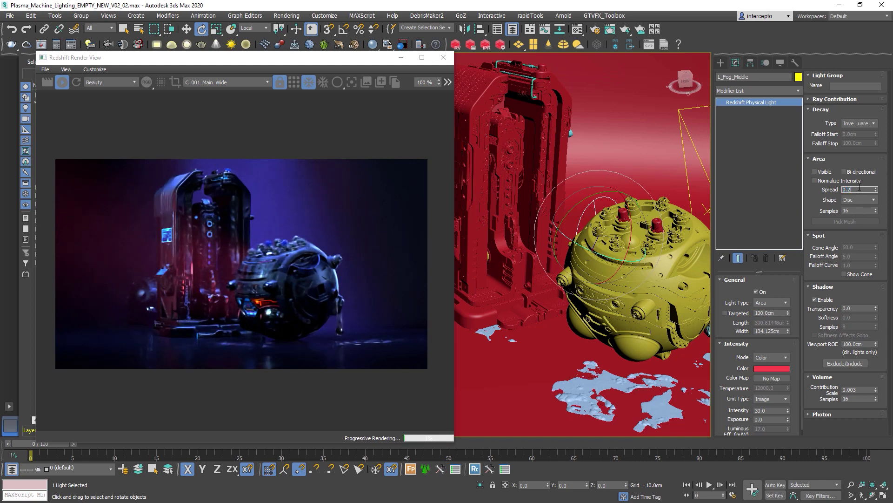
{"action": "type", "text": "1"}
{"action": "key", "text": "Return"}
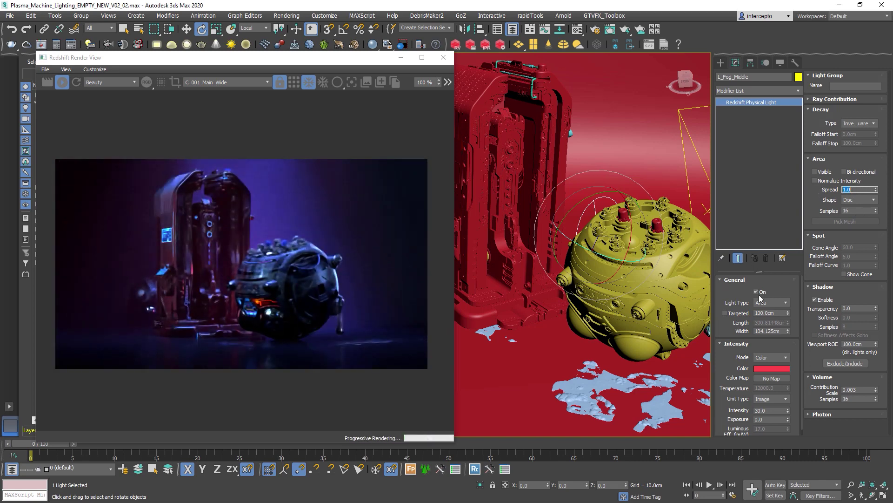
Try volume contribution scales of 0.005 and 0.004 on the fog light, and return to 0.003
{"action": "left_click", "coordinate": [854, 391]}
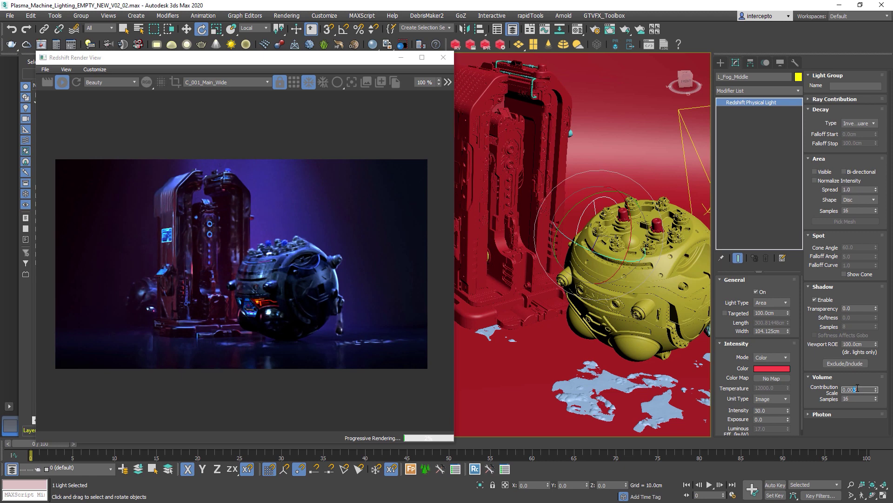
{"action": "type", "text": "0.005"}
{"action": "key", "text": "Return"}
{"action": "type", "text": "0.004"}
{"action": "key", "text": "Return"}
{"action": "type", "text": "0.003"}
{"action": "key", "text": "Return"}
Compare intensities of 20, 10 and 30 on the middle fog light, and settle on 20
{"action": "middle_click_drag", "start_coordinate": [588, 277], "coordinate": [630, 255], "text": "alt"}
{"action": "key", "text": "w"}
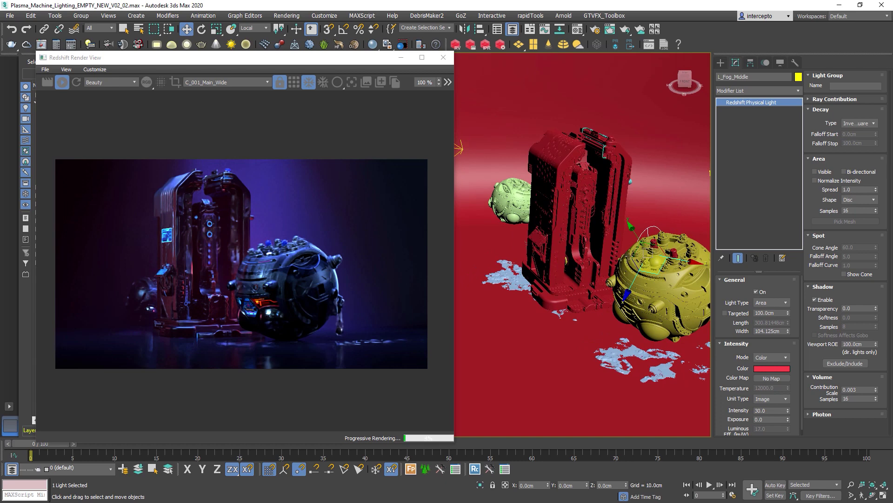
{"action": "double_click", "coordinate": [770, 411]}
{"action": "type", "text": "20"}
{"action": "key", "text": "Return"}
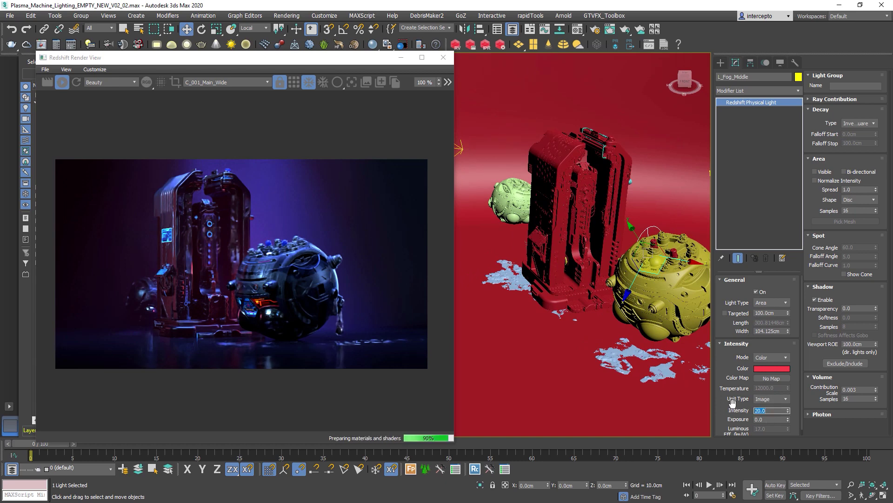
{"action": "type", "text": "10"}
{"action": "key", "text": "Return"}
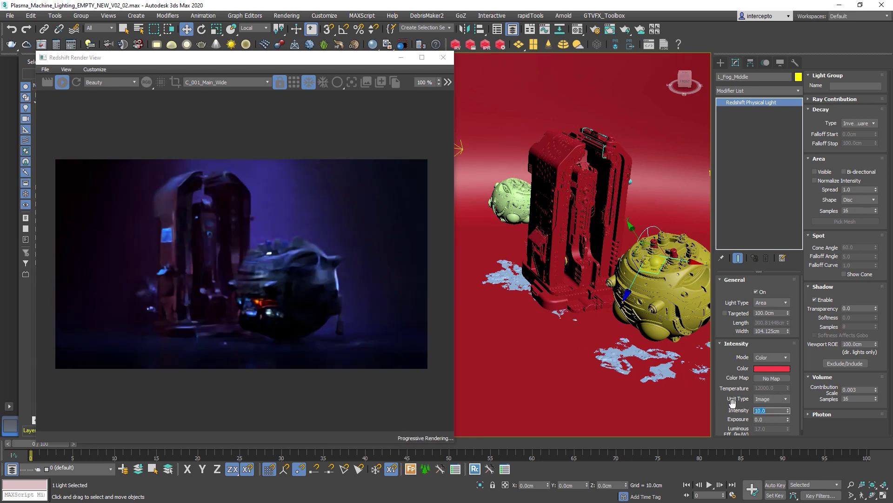
{"action": "type", "text": "30"}
{"action": "key", "text": "Return"}
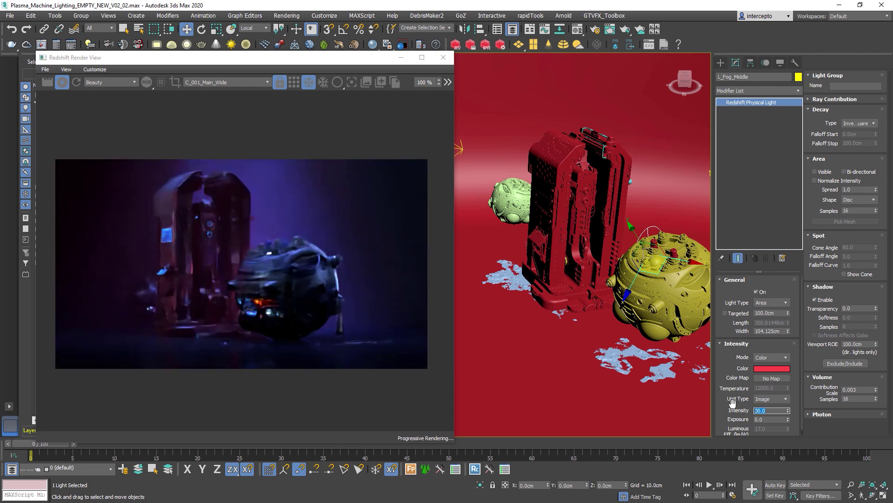
{"action": "type", "text": "20"}
{"action": "key", "text": "Return"}
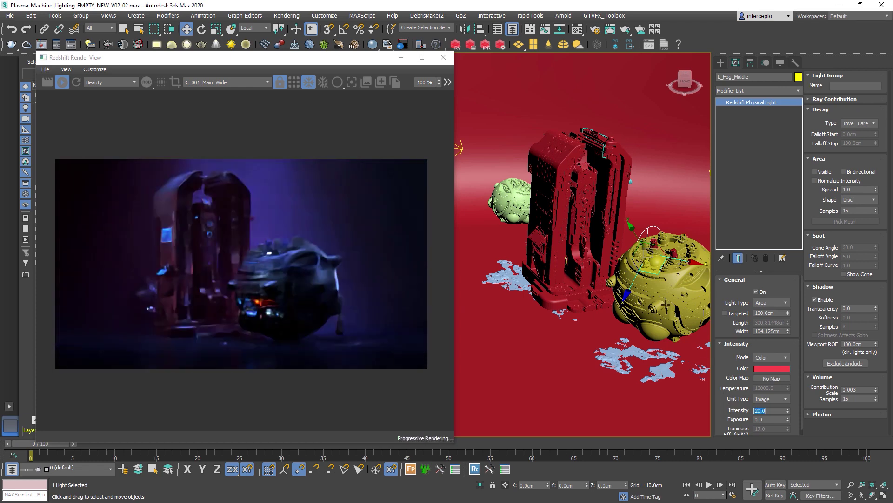
Set the intensity of the pink rectangular light L_Left_A to 2, comparing it with 0, 10 and 5
{"action": "middle_click_drag", "start_coordinate": [587, 243], "coordinate": [612, 262]}
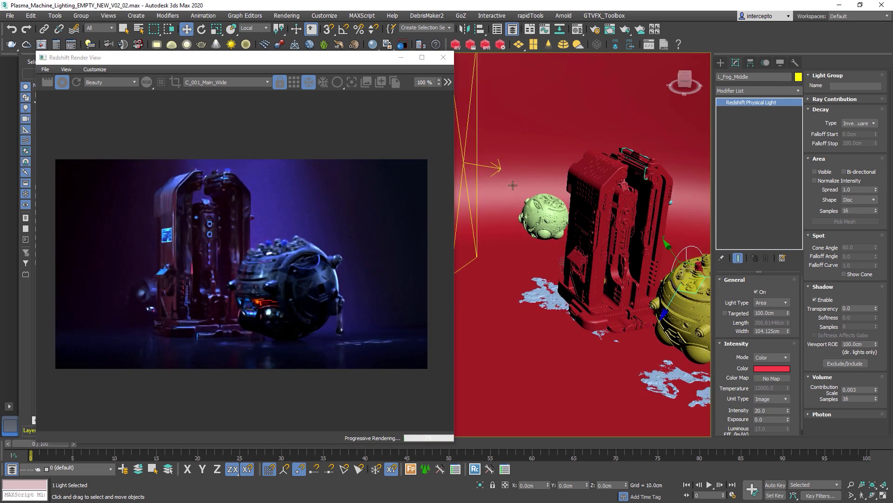
{"action": "left_click", "coordinate": [462, 160]}
{"action": "middle_click_drag", "start_coordinate": [518, 162], "coordinate": [530, 177]}
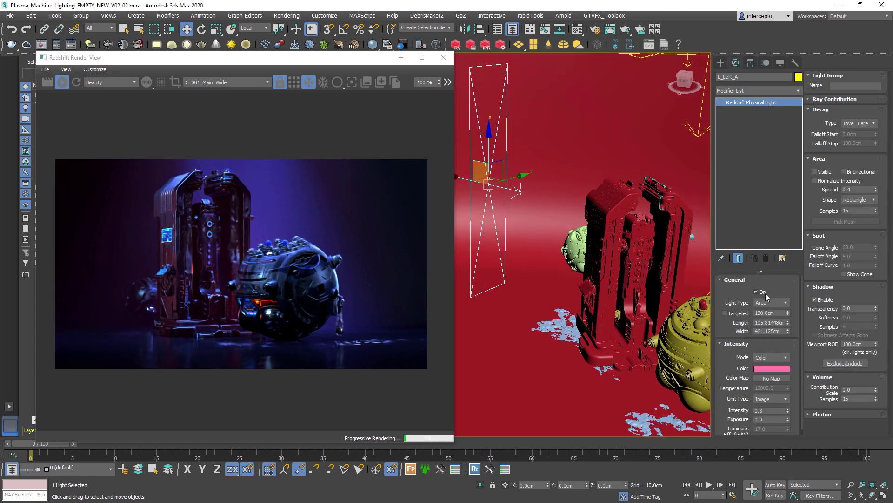
{"action": "double_click", "coordinate": [768, 410]}
{"action": "type", "text": "0"}
{"action": "key", "text": "Return"}
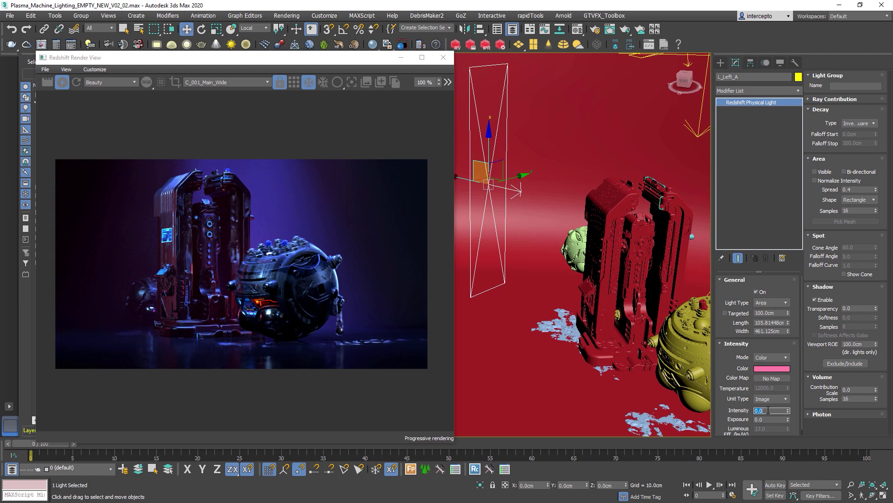
{"action": "type", "text": "10"}
{"action": "key", "text": "Return"}
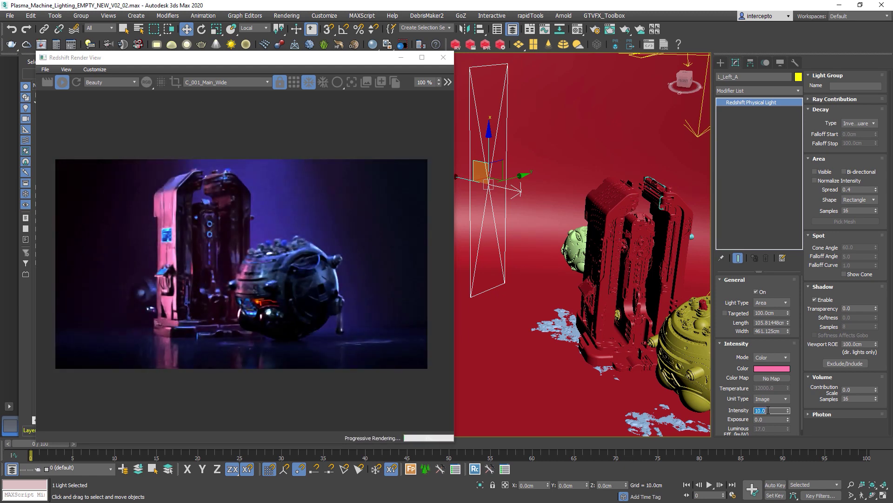
{"action": "type", "text": "5"}
{"action": "key", "text": "Return"}
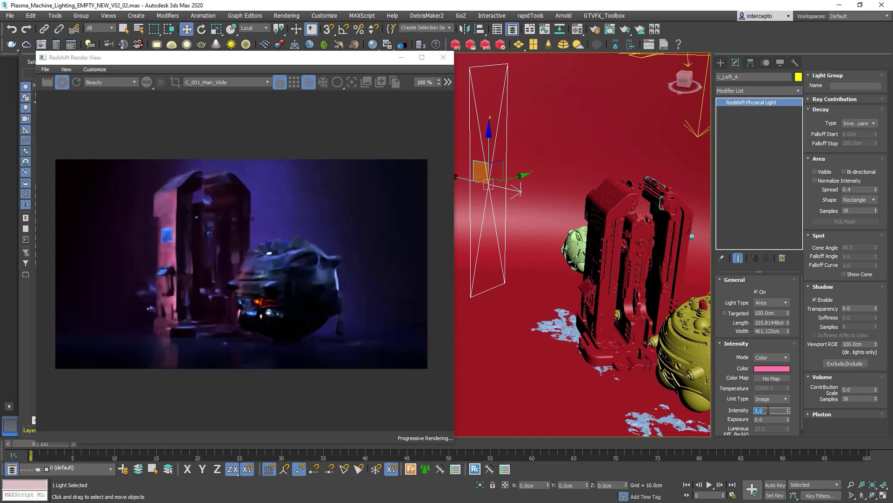
{"action": "type", "text": "2"}
{"action": "key", "text": "Return"}
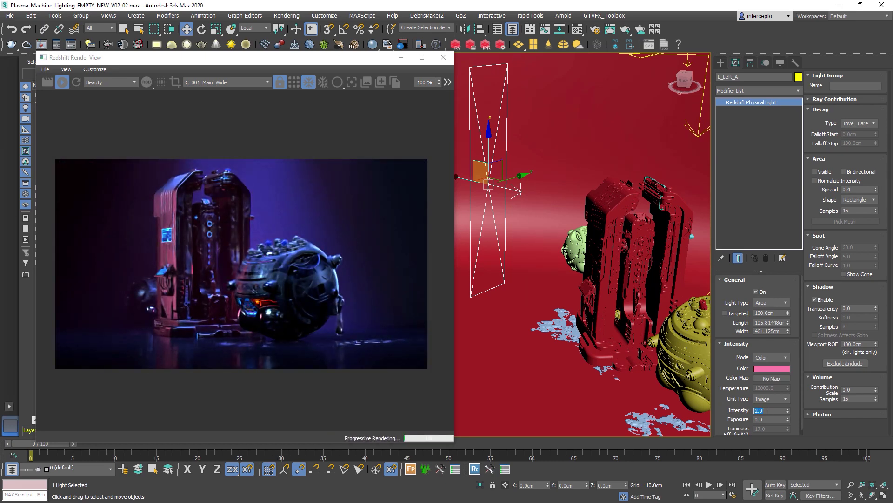
Set the intensity of L_Left_A to 1 and move the light closer to the tall machine
{"action": "type", "text": "1"}
{"action": "key", "text": "Return"}
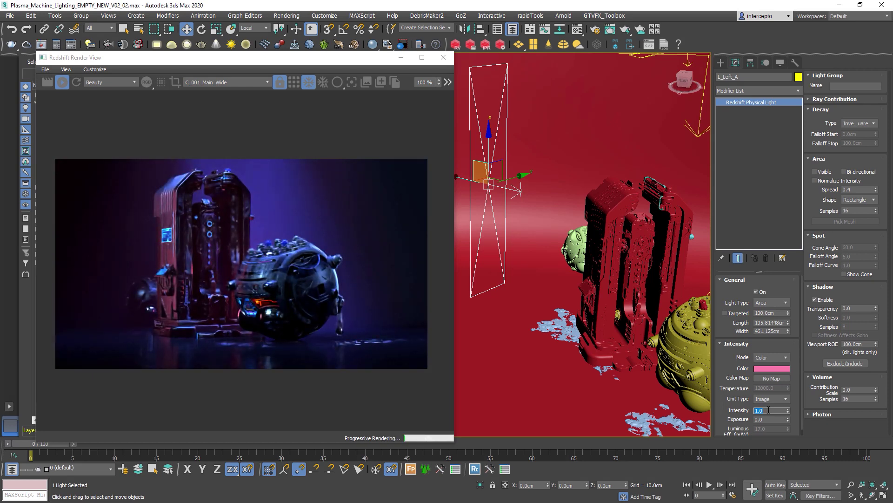
{"action": "middle_click_drag", "start_coordinate": [514, 204], "coordinate": [535, 222], "text": "alt"}
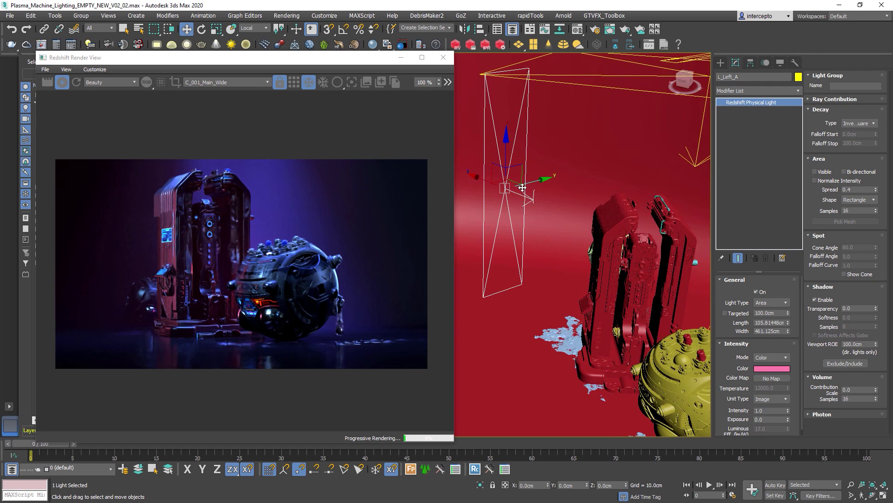
{"action": "left_click_drag", "start_coordinate": [522, 188], "coordinate": [582, 185]}
{"action": "key", "text": "e"}
{"action": "key", "text": "w"}
{"action": "middle_click_drag", "start_coordinate": [581, 185], "coordinate": [581, 180], "text": "alt"}
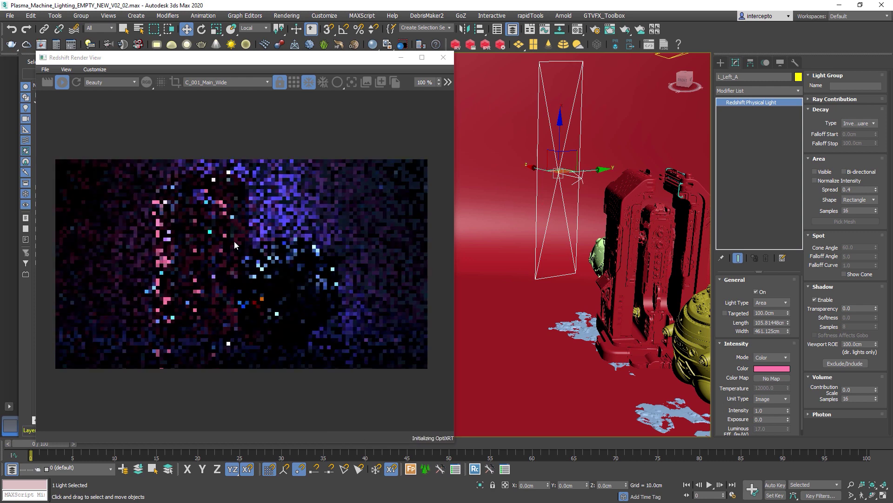
{"action": "scroll", "coordinate": [216, 239], "scroll_direction": "up", "scroll_amount": 1}
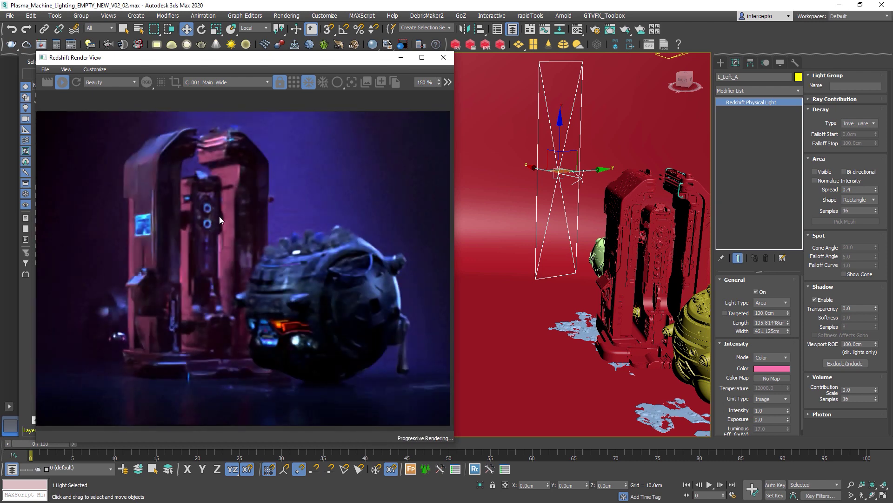
{"action": "scroll", "coordinate": [222, 219], "scroll_direction": "down", "scroll_amount": 2}
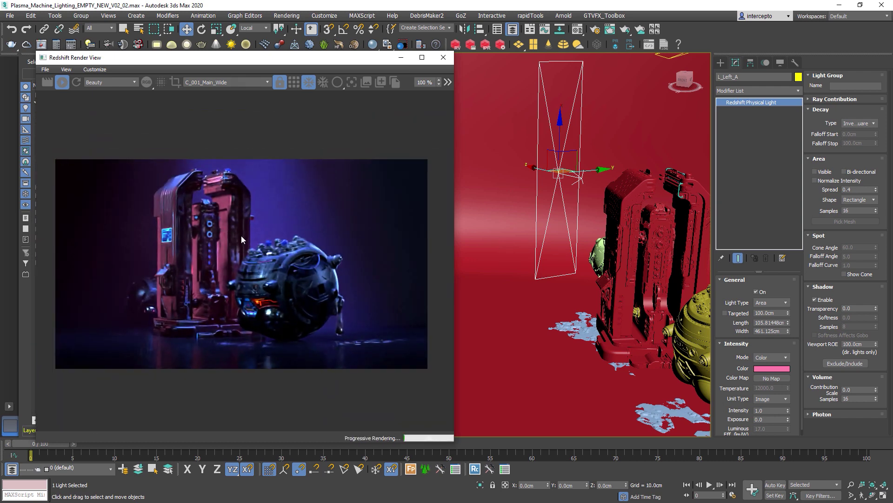
Compare intensities of 0.2, 0.01 and 0.02 on L_Left_A, settle on 0.05 and check the machines up close in the render
{"action": "double_click", "coordinate": [757, 410]}
{"action": "type", "text": "0.2"}
{"action": "key", "text": "Return"}
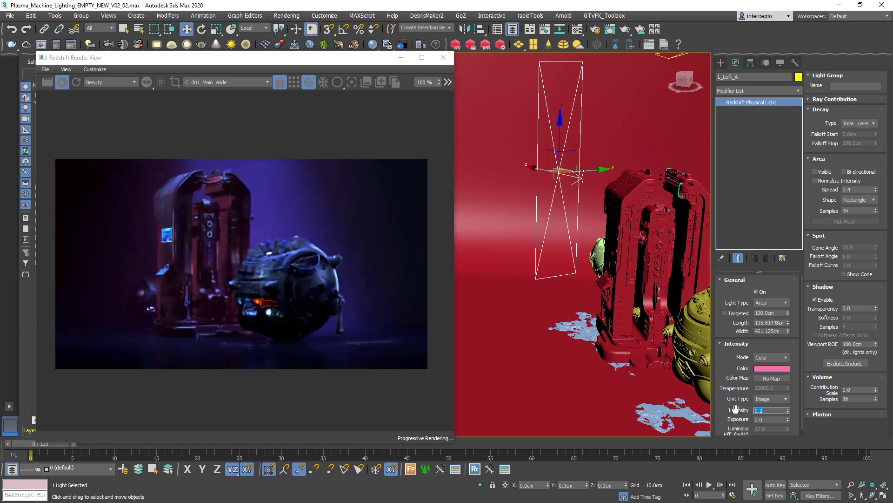
{"action": "type", "text": "0.01"}
{"action": "key", "text": "Return"}
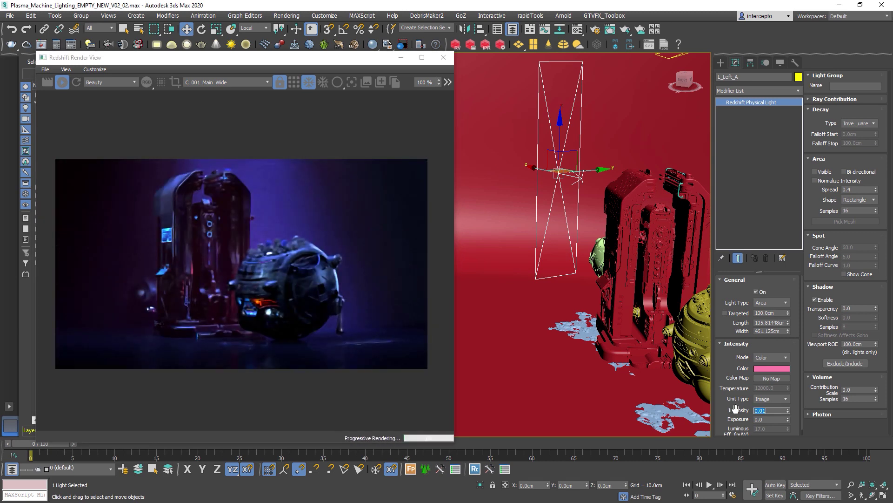
{"action": "type", "text": ".02"}
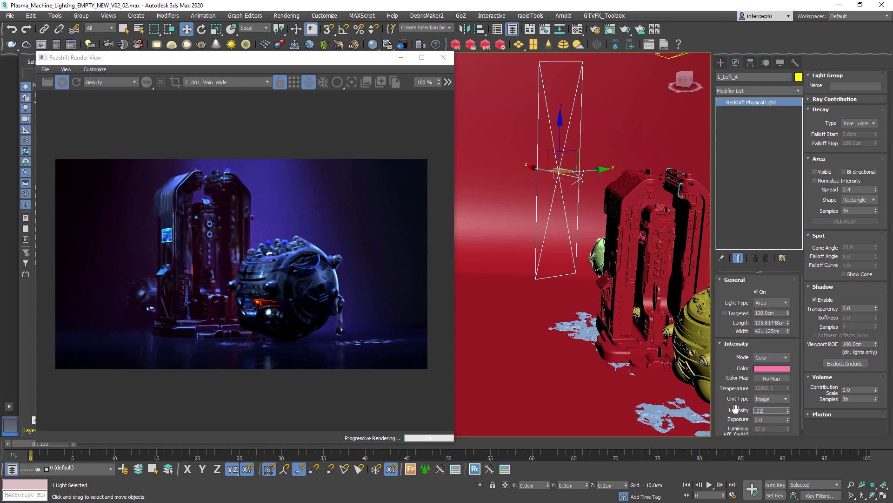
{"action": "key", "text": "Return"}
{"action": "type", "text": "0.05"}
{"action": "key", "text": "Return"}
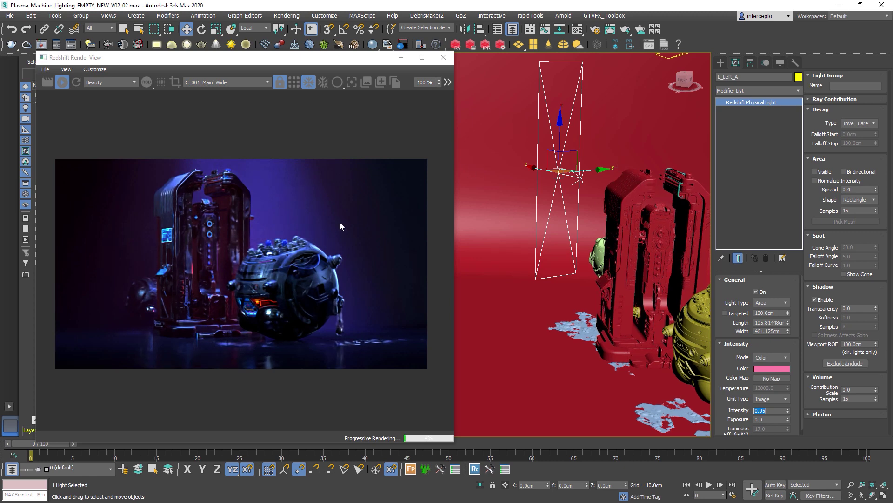
{"action": "scroll", "coordinate": [248, 317], "scroll_direction": "up", "scroll_amount": 5}
{"action": "scroll", "coordinate": [282, 311], "scroll_direction": "down", "scroll_amount": 3}
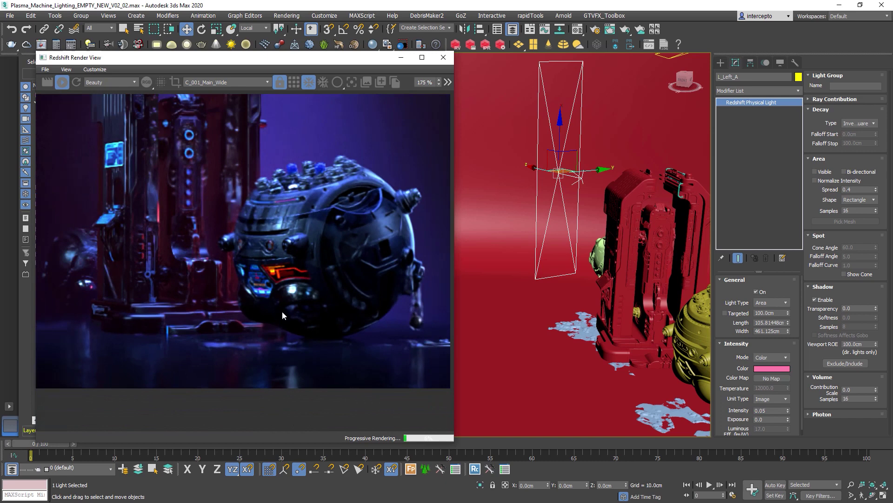
{"action": "scroll", "coordinate": [269, 322], "scroll_direction": "down", "scroll_amount": 1}
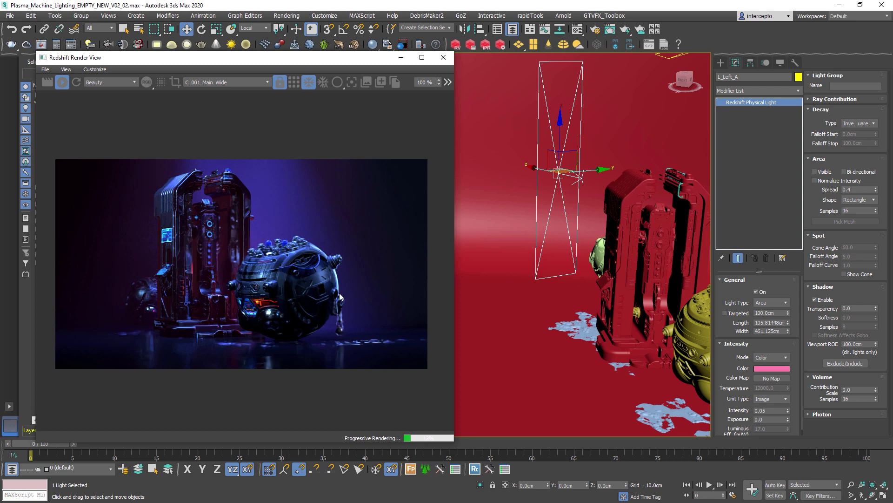
{"action": "scroll", "coordinate": [272, 328], "scroll_direction": "up", "scroll_amount": 3}
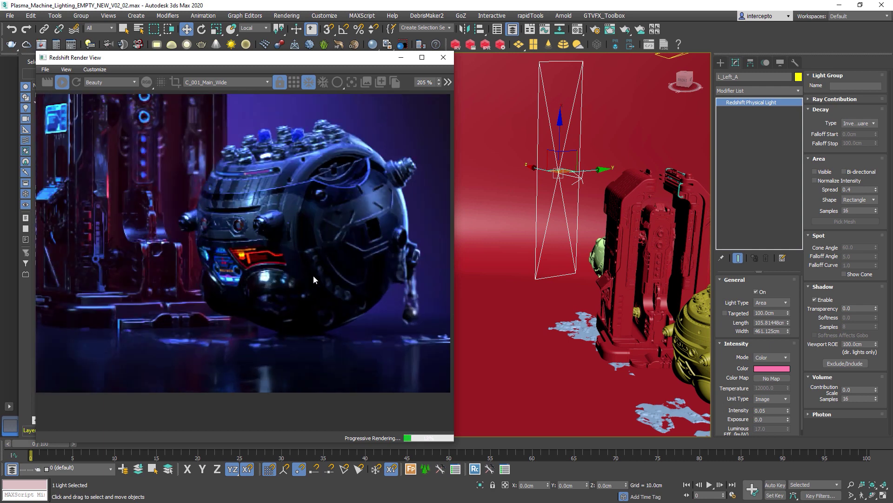
{"action": "scroll", "coordinate": [313, 279], "scroll_direction": "up", "scroll_amount": 1}
{"action": "scroll", "coordinate": [236, 313], "scroll_direction": "down", "scroll_amount": 4}
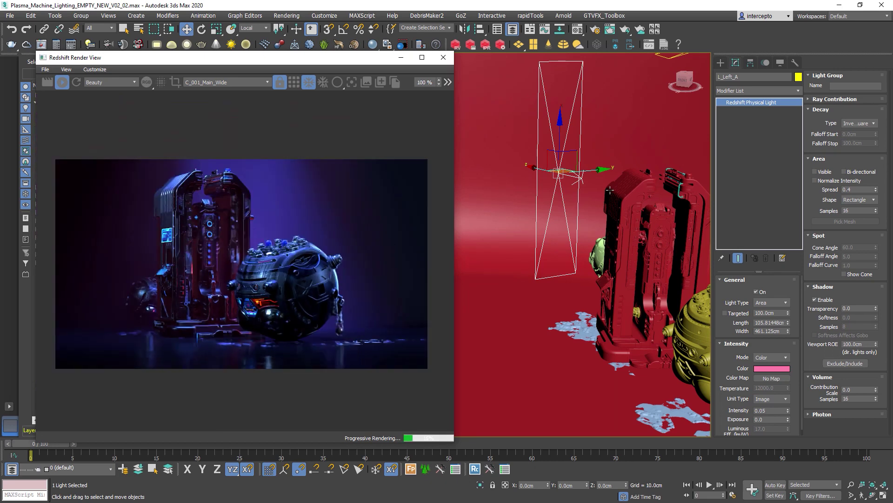
Duplicate L_Left_A onto the open floor in front of the machines
{"action": "key", "text": "p"}
{"action": "middle_click_drag", "start_coordinate": [610, 207], "coordinate": [659, 280], "text": "alt"}
{"action": "left_click_drag", "start_coordinate": [659, 280], "coordinate": [670, 326], "text": "shift"}
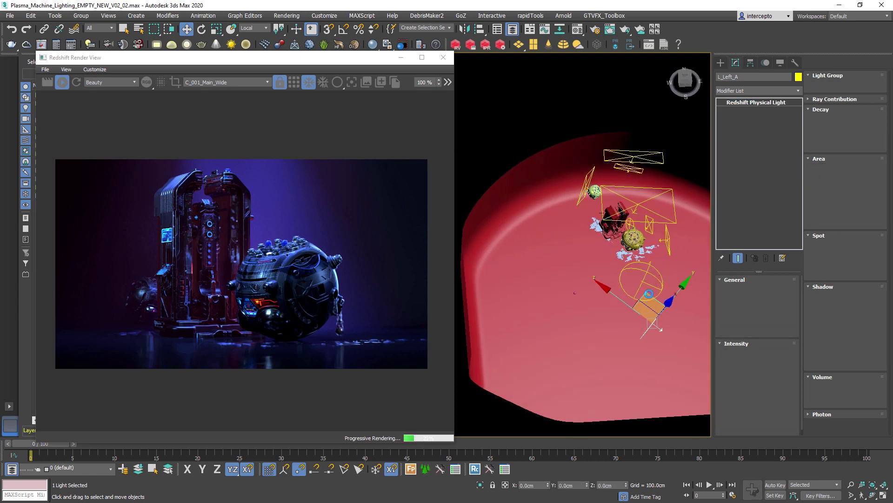
{"action": "left_click", "coordinate": [443, 296]}
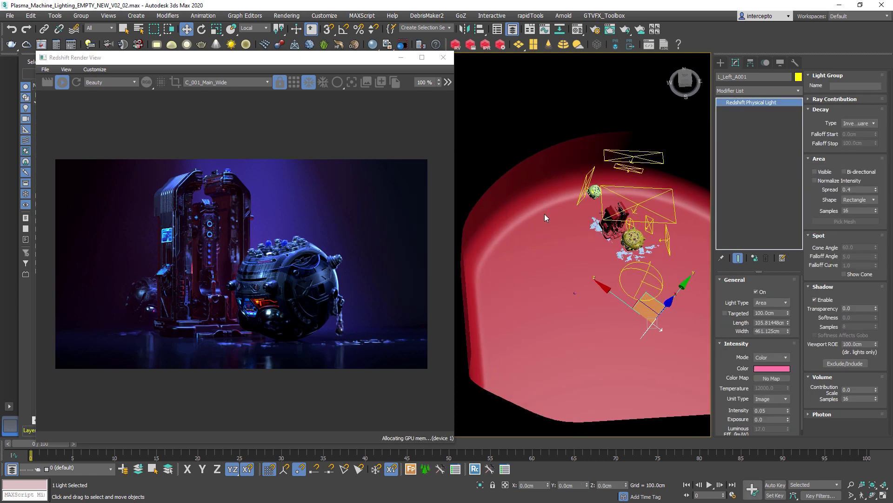
Unhide the scene cameras to see where they stand relative to the duplicated light
{"action": "scroll", "coordinate": [688, 261], "scroll_direction": "up", "scroll_amount": 5}
{"action": "right_click", "coordinate": [562, 185]}
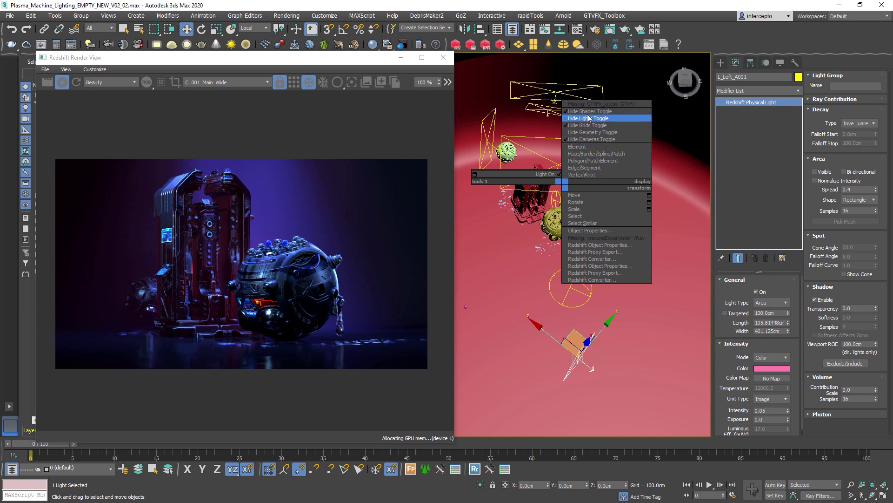
{"action": "left_click", "coordinate": [589, 140]}
{"action": "mouse_move", "coordinate": [577, 224]}
{"action": "middle_mouse_down", "text": "alt"}
{"action": "mouse_move", "coordinate": [563, 232]}
{"action": "mouse_move", "coordinate": [655, 345]}
{"action": "mouse_move", "coordinate": [581, 232]}
{"action": "middle_mouse_up", "text": "alt"}
{"action": "scroll", "coordinate": [573, 244], "scroll_direction": "up", "scroll_amount": 3}
{"action": "scroll", "coordinate": [573, 245], "scroll_direction": "down", "scroll_amount": 3}
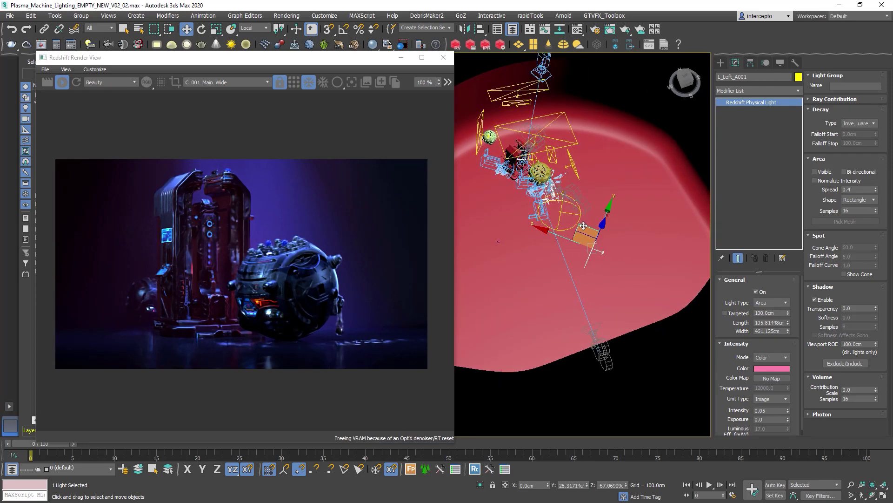
Rotate the duplicated light onto its side so it faces the machines, using angle snapping for the second turn
{"action": "key", "text": "e"}
{"action": "left_click_drag", "start_coordinate": [596, 290], "coordinate": [662, 271]}
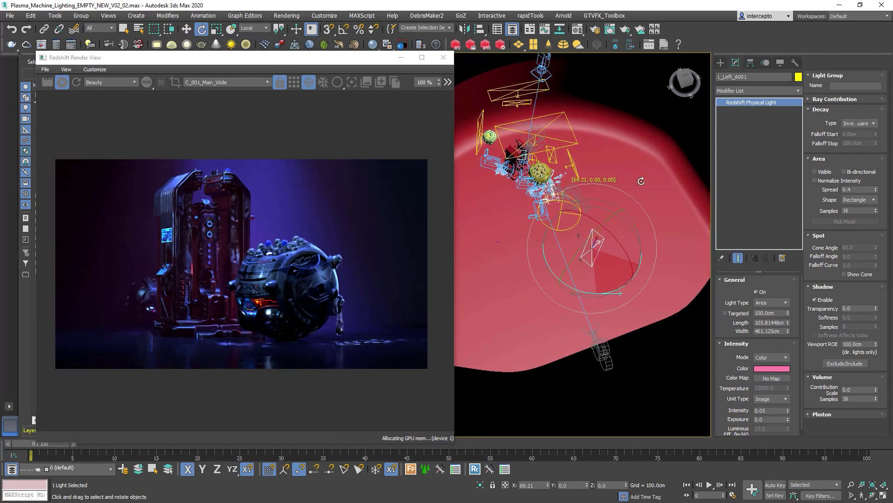
{"action": "key", "text": "w"}
{"action": "middle_click_drag", "start_coordinate": [642, 223], "coordinate": [600, 242], "text": "alt"}
{"action": "key", "text": "y"}
{"action": "left_click_drag", "start_coordinate": [588, 258], "coordinate": [580, 256]}
{"action": "scroll", "coordinate": [581, 256], "scroll_direction": "up", "scroll_amount": 3}
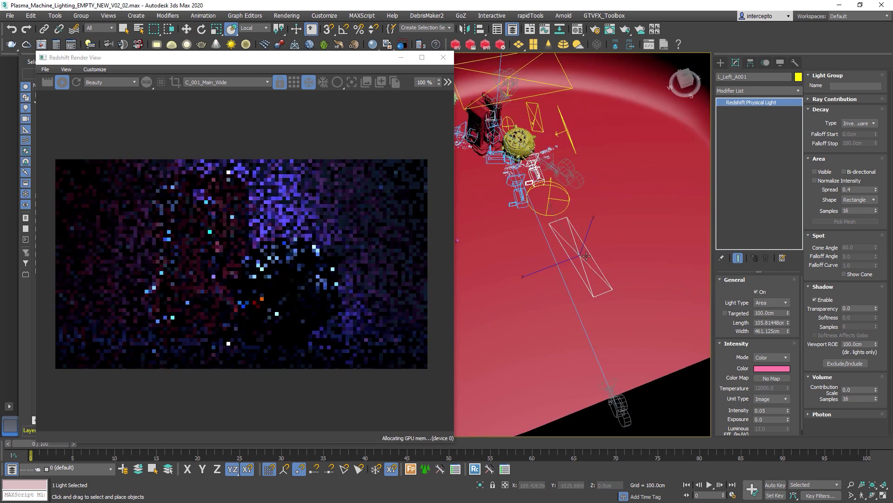
{"action": "key", "text": "e"}
{"action": "left_click_drag", "start_coordinate": [601, 297], "coordinate": [609, 269]}
{"action": "key", "text": "a"}
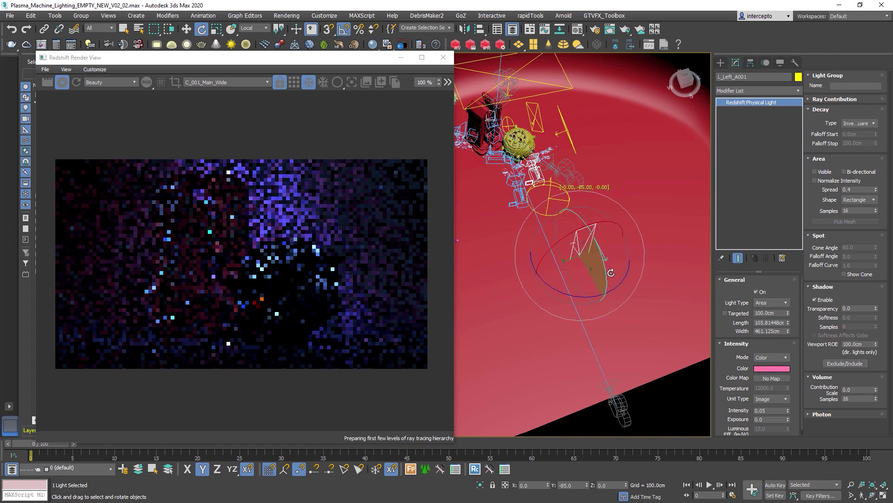
{"action": "key", "text": "w"}
{"action": "middle_click_drag", "start_coordinate": [609, 270], "coordinate": [605, 223], "text": "alt"}
Resize the duplicated light to about 316 cm long and 60 cm wide
{"action": "key", "text": "F5"}
{"action": "left_click_drag", "start_coordinate": [788, 323], "coordinate": [789, 266]}
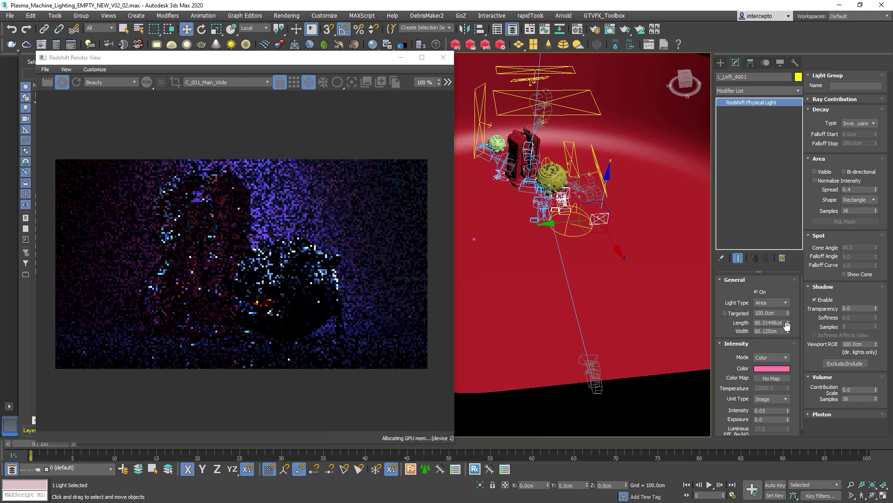
{"action": "left_click_drag", "start_coordinate": [789, 320], "coordinate": [789, 283]}
Adjust the duplicated light's tilt and position in front of the machines, and return to the C_001_Main_Wide camera view
{"action": "middle_click_drag", "start_coordinate": [628, 210], "coordinate": [621, 183], "text": "alt"}
{"action": "key", "text": "e"}
{"action": "left_click_drag", "start_coordinate": [631, 185], "coordinate": [625, 179]}
{"action": "key", "text": "w"}
{"action": "middle_click_drag", "start_coordinate": [625, 180], "coordinate": [646, 234], "text": "alt"}
{"action": "left_click_drag", "start_coordinate": [587, 230], "coordinate": [627, 219]}
{"action": "key", "text": "e"}
{"action": "key", "text": "F5"}
{"action": "key", "text": "w"}
{"action": "key", "text": "c"}
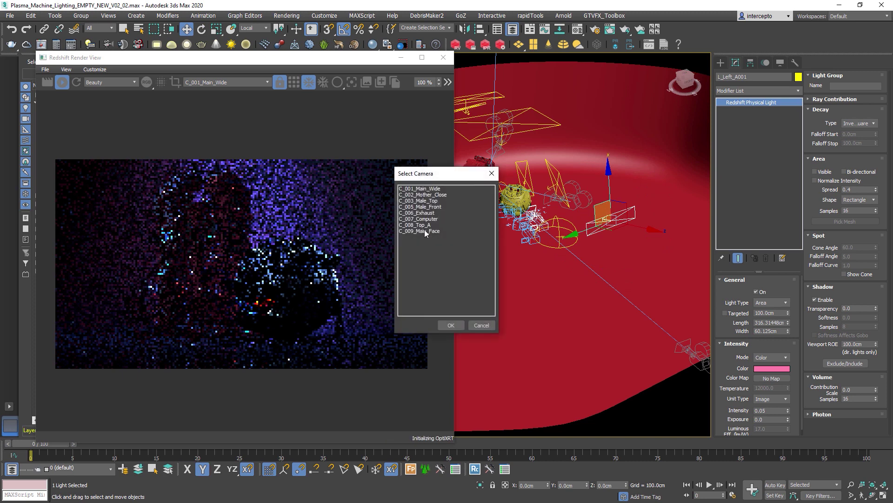
{"action": "double_click", "coordinate": [432, 194]}
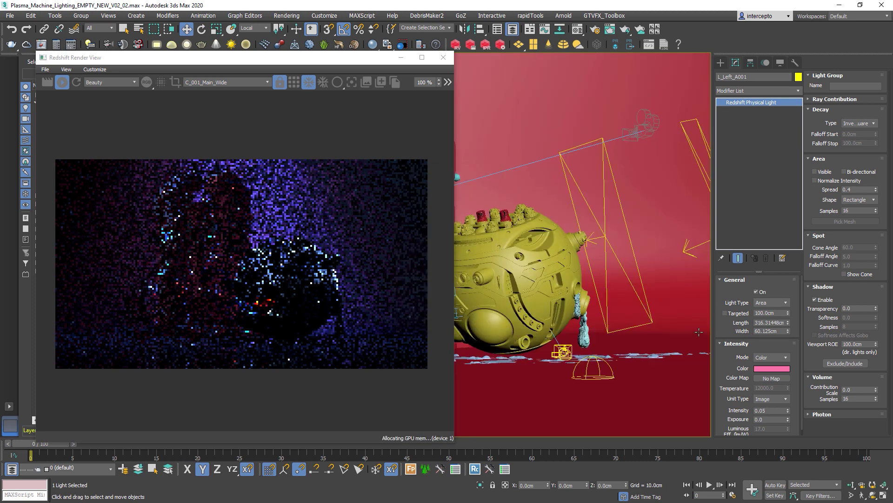
Try intensities of 5 and 50 on the duplicated light, and settle on 20
{"action": "double_click", "coordinate": [771, 410]}
{"action": "type", "text": "5"}
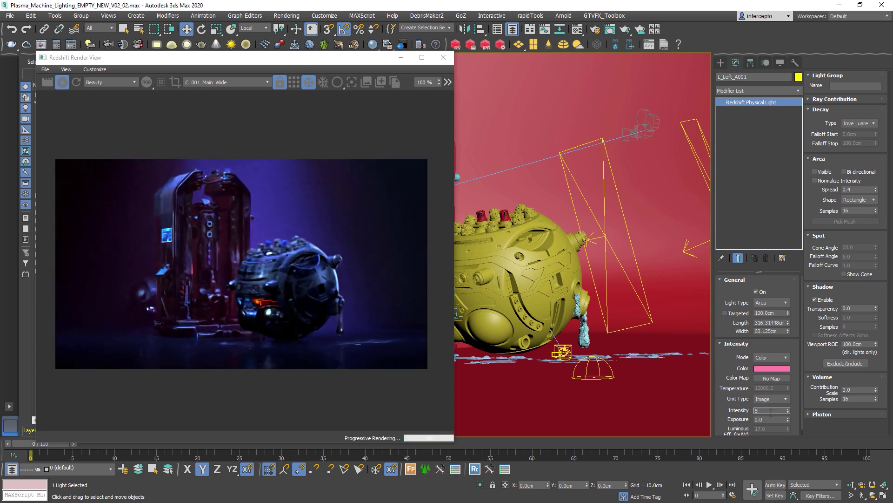
{"action": "key", "text": "Return"}
{"action": "type", "text": "50"}
{"action": "key", "text": "Return"}
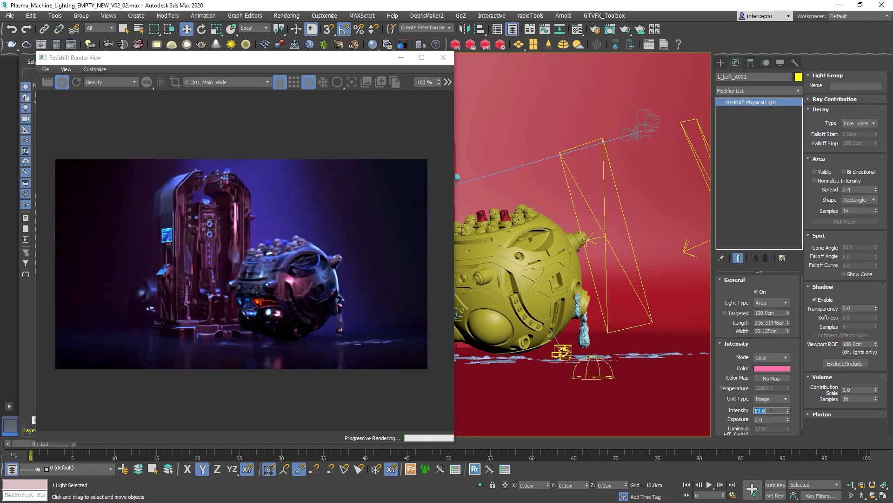
{"action": "type", "text": "20"}
{"action": "key", "text": "Return"}
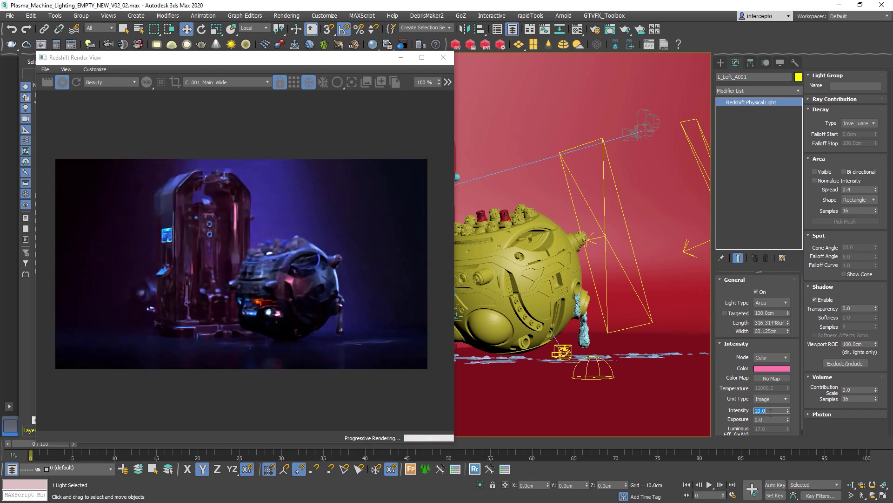
Move the duplicated light across the front of the scene, to the other side of the main camera's line of sight
{"action": "middle_click", "coordinate": [641, 273]}
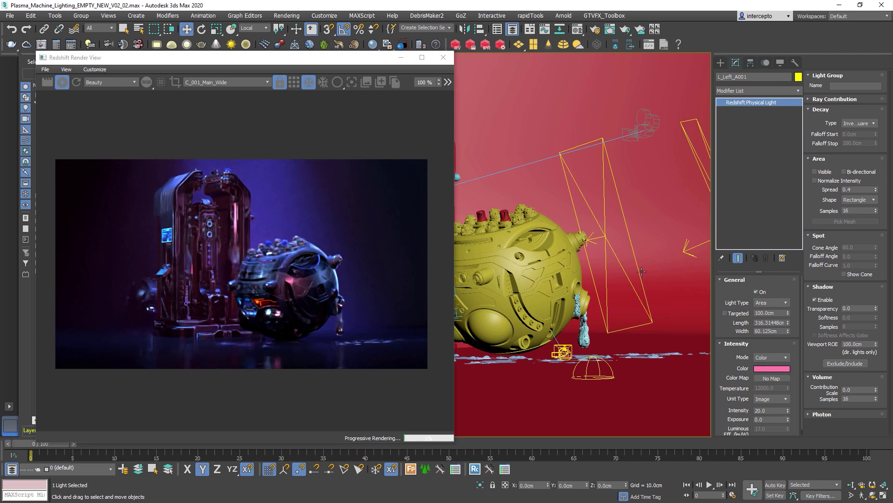
{"action": "key", "text": "p"}
{"action": "scroll", "coordinate": [659, 278], "scroll_direction": "down", "scroll_amount": 5}
{"action": "scroll", "coordinate": [629, 277], "scroll_direction": "up", "scroll_amount": 4}
{"action": "middle_click_drag", "start_coordinate": [659, 278], "coordinate": [605, 280], "text": "alt"}
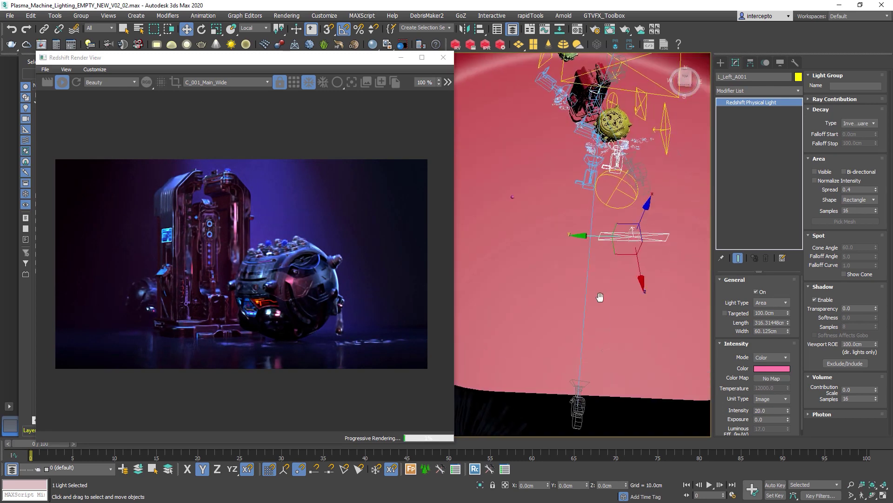
{"action": "left_click_drag", "start_coordinate": [613, 256], "coordinate": [523, 200]}
Rotate the duplicated light to aim at the machines from its new position, and return to the C_001_Main_Wide camera view
{"action": "middle_click_drag", "start_coordinate": [524, 200], "coordinate": [558, 240], "text": "alt"}
{"action": "key", "text": "e"}
{"action": "left_click_drag", "start_coordinate": [559, 239], "coordinate": [554, 242]}
{"action": "middle_click_drag", "start_coordinate": [554, 242], "coordinate": [559, 165], "text": "alt"}
{"action": "key", "text": "w"}
{"action": "key", "text": "e"}
{"action": "left_click_drag", "start_coordinate": [556, 155], "coordinate": [562, 154]}
{"action": "key", "text": "w"}
{"action": "middle_click_drag", "start_coordinate": [562, 154], "coordinate": [512, 182], "text": "alt"}
{"action": "key", "text": "c"}
{"action": "double_click", "coordinate": [423, 189]}
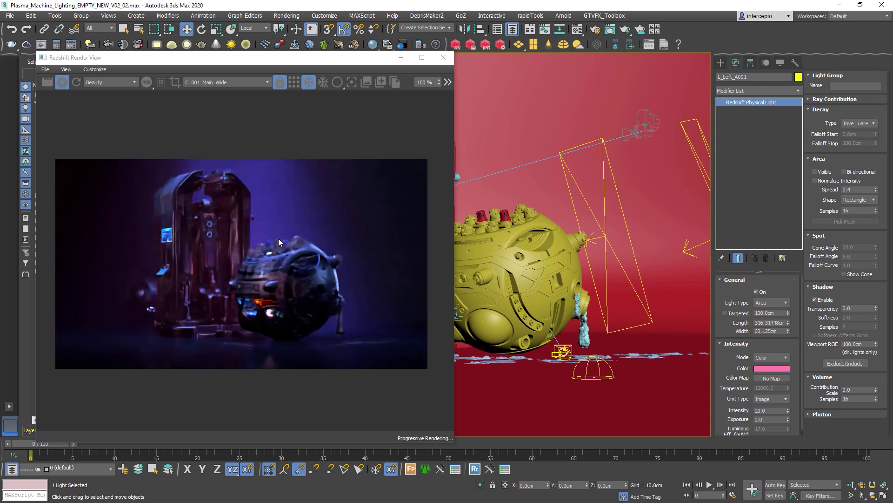
Change the duplicated light's colour to a strongly saturated blue with a hue of 160
{"action": "left_click", "coordinate": [772, 368]}
{"action": "left_click", "coordinate": [499, 247]}
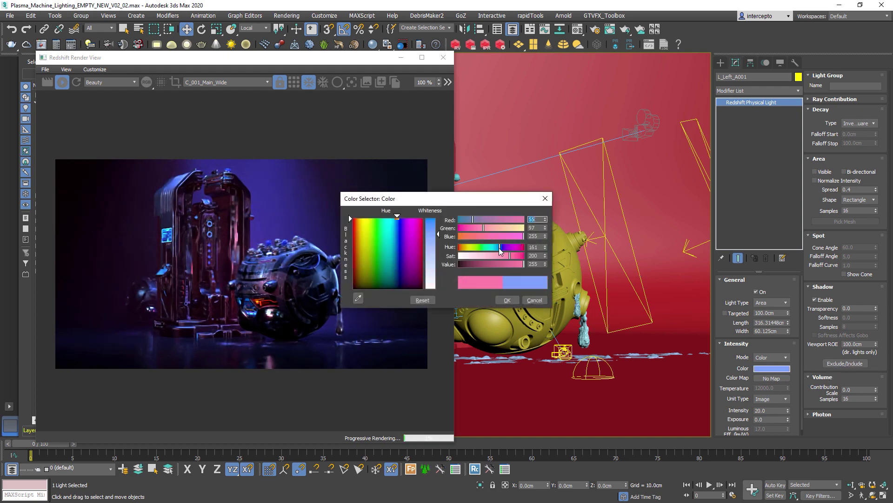
{"action": "type", "text": "160"}
{"action": "key", "text": "Return"}
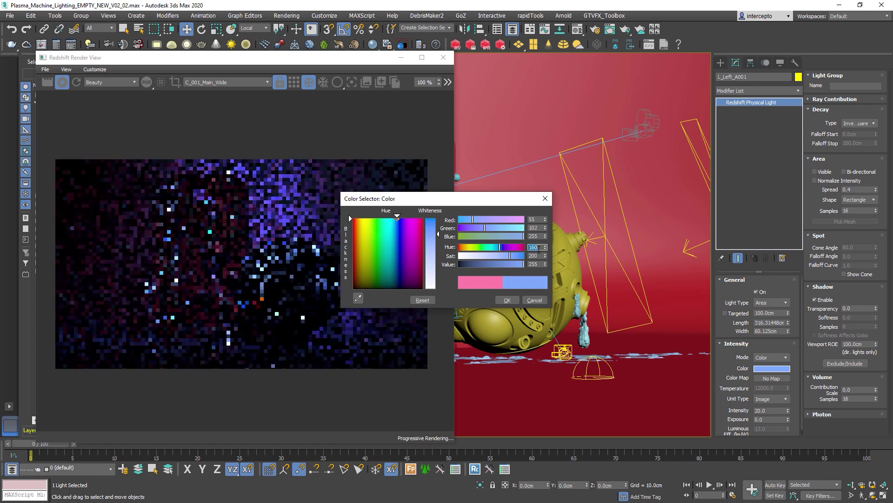
{"action": "left_click_drag", "start_coordinate": [518, 256], "coordinate": [521, 256]}
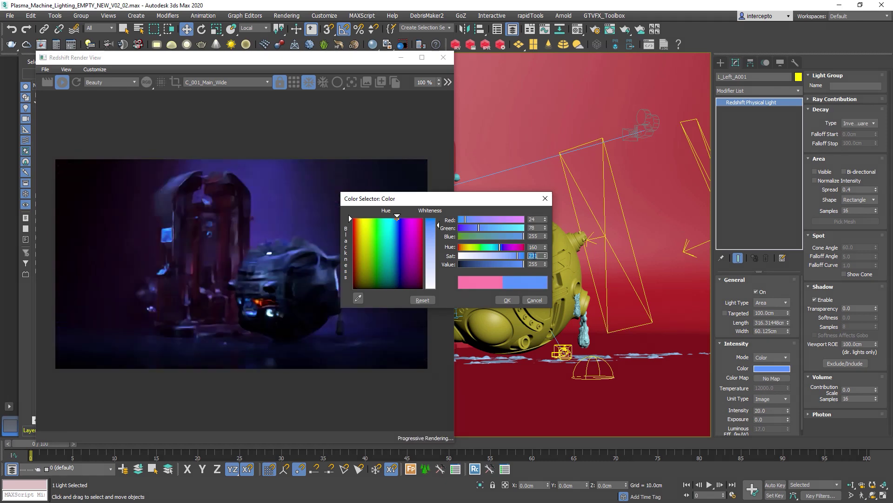
{"action": "left_click", "coordinate": [507, 300]}
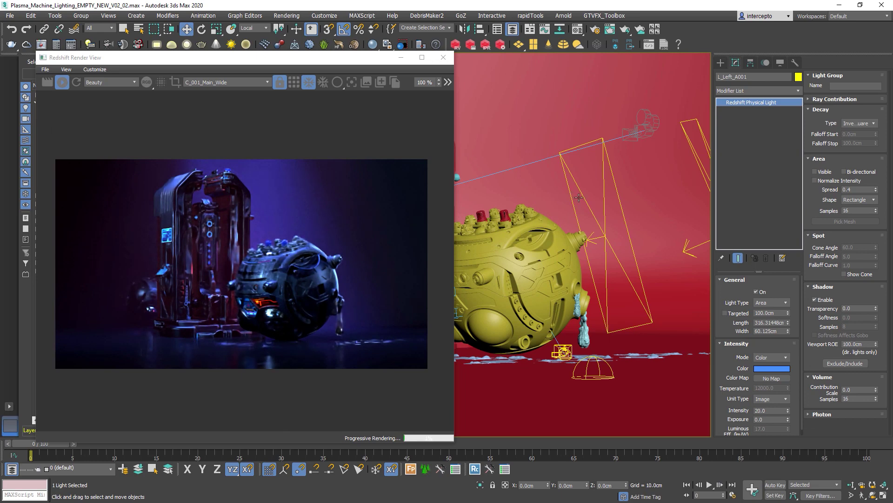
Show the render snapshots and set the duplicated light's intensity to 0 for comparison
{"action": "left_click", "coordinate": [380, 82]}
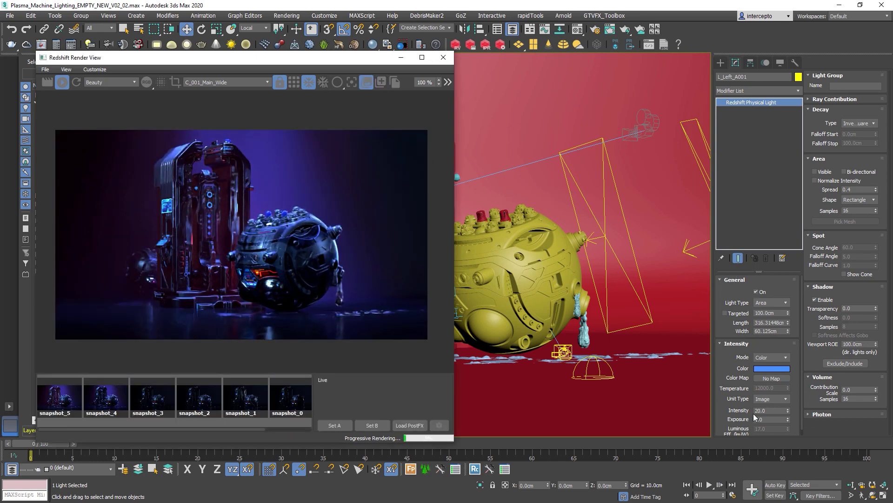
{"action": "double_click", "coordinate": [767, 410]}
{"action": "type", "text": "0"}
{"action": "key", "text": "Return"}
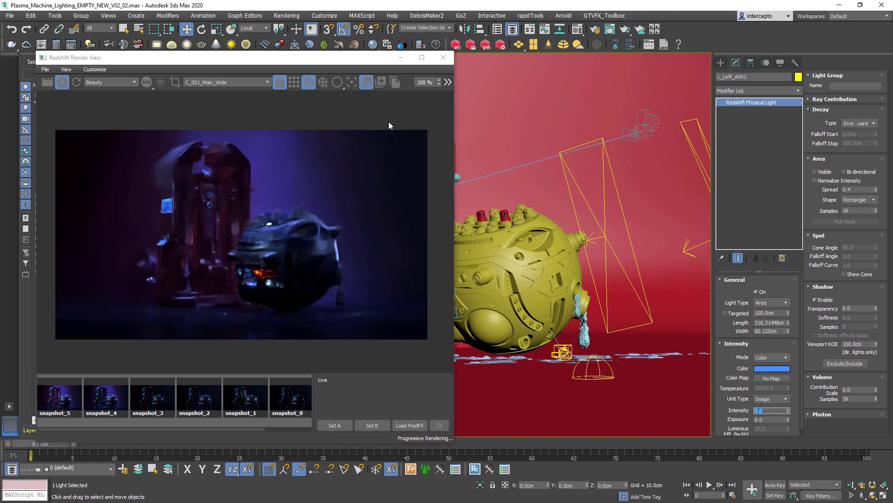
Store a snapshot of the render with the duplicated light at 0 and compare it repeatedly with snapshot_5
{"action": "left_click", "coordinate": [379, 85]}
{"action": "left_click", "coordinate": [94, 402]}
{"action": "left_click", "coordinate": [57, 401]}
{"action": "left_click", "coordinate": [89, 403]}
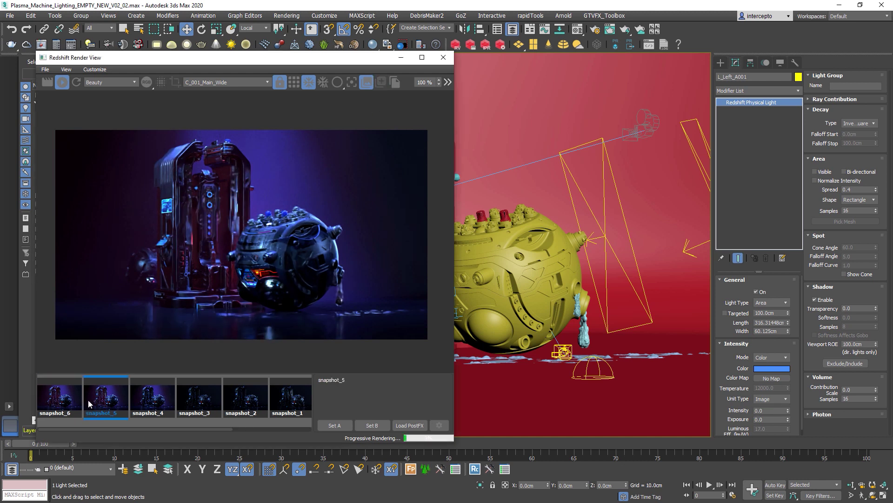
{"action": "left_click", "coordinate": [61, 406]}
{"action": "left_click", "coordinate": [102, 405]}
{"action": "left_click", "coordinate": [69, 406]}
{"action": "left_click", "coordinate": [105, 406]}
{"action": "left_click", "coordinate": [61, 405]}
{"action": "left_click", "coordinate": [102, 406]}
{"action": "left_click", "coordinate": [64, 406]}
{"action": "left_click", "coordinate": [97, 406]}
{"action": "left_click", "coordinate": [65, 401]}
{"action": "left_click", "coordinate": [96, 402]}
{"action": "left_click", "coordinate": [65, 402]}
{"action": "left_click", "coordinate": [90, 402]}
{"action": "left_click", "coordinate": [77, 393]}
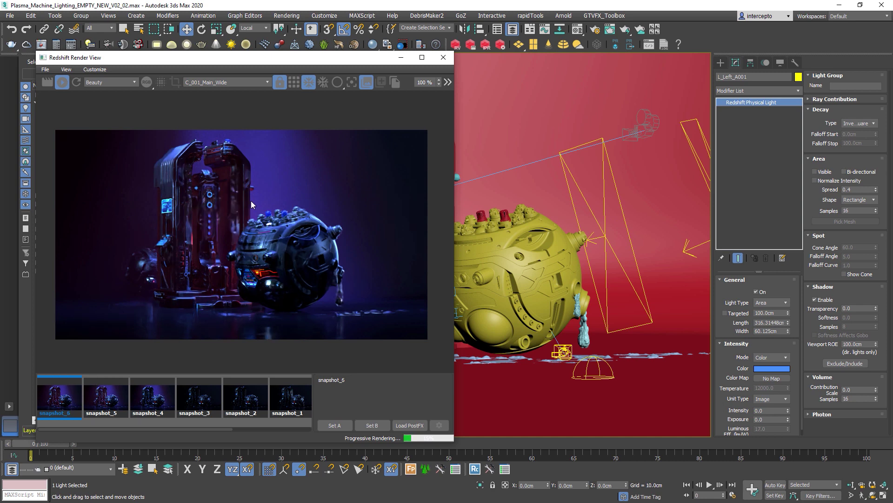
{"action": "left_click", "coordinate": [98, 403]}
{"action": "left_click", "coordinate": [70, 403]}
Compare the machines' surface detail in snapshot_6 and snapshot_5 up close, and return to the live render
{"action": "scroll", "coordinate": [214, 206], "scroll_direction": "up", "scroll_amount": 1}
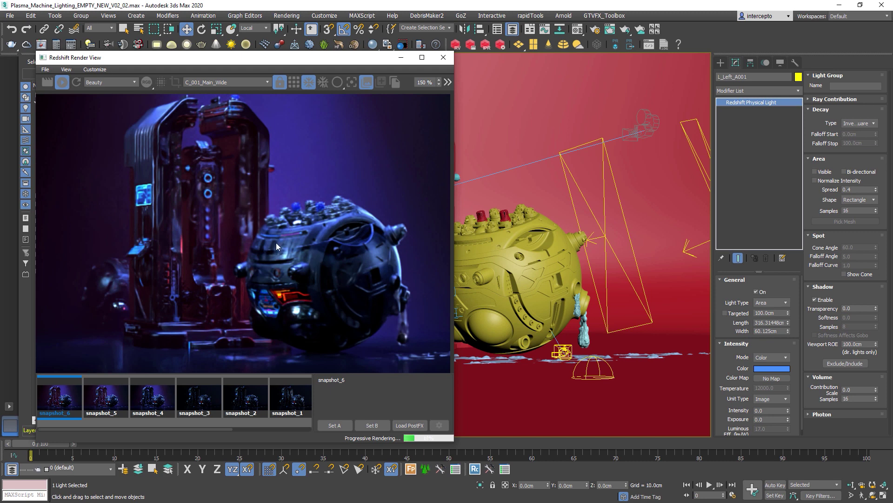
{"action": "left_click", "coordinate": [90, 406]}
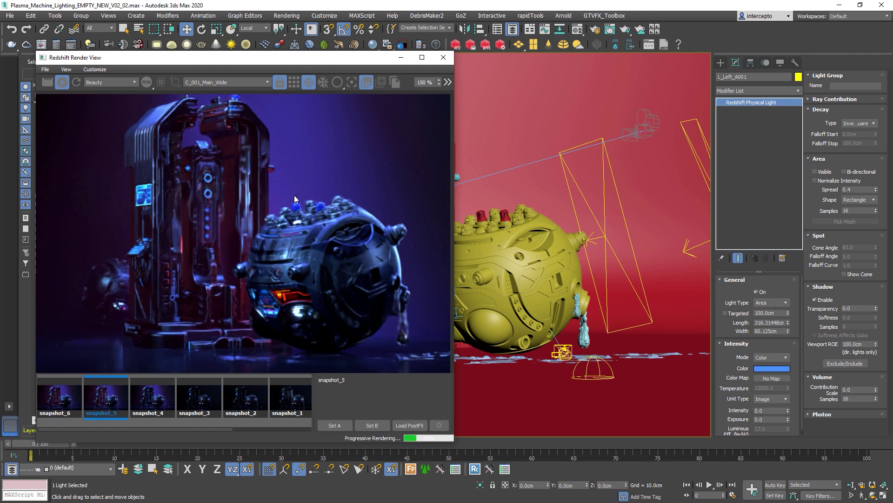
{"action": "scroll", "coordinate": [305, 255], "scroll_direction": "down", "scroll_amount": 2}
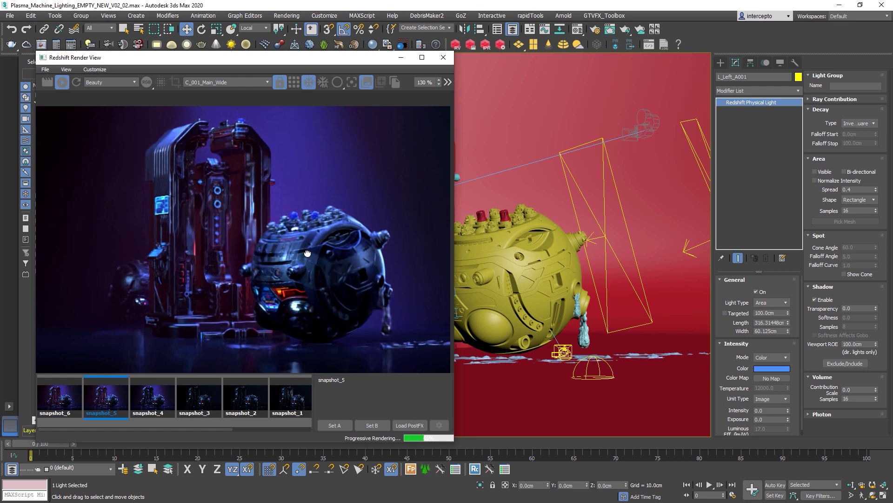
{"action": "scroll", "coordinate": [298, 250], "scroll_direction": "down", "scroll_amount": 2}
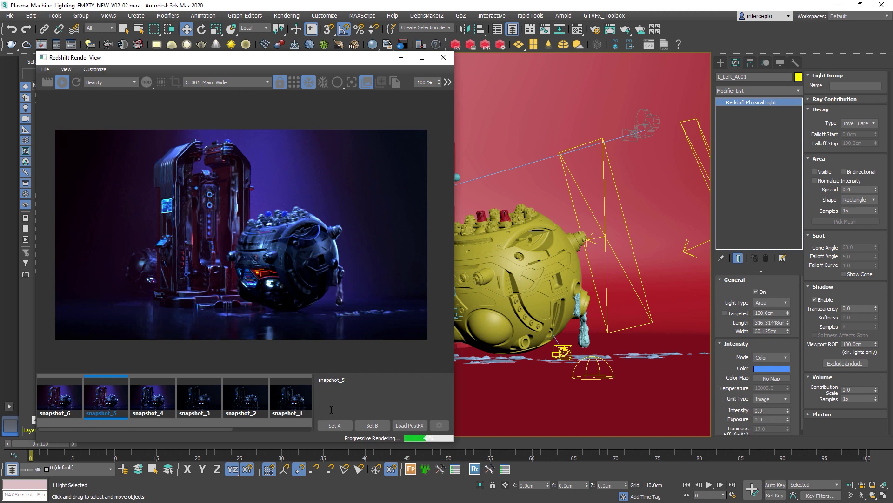
{"action": "left_click", "coordinate": [95, 392]}
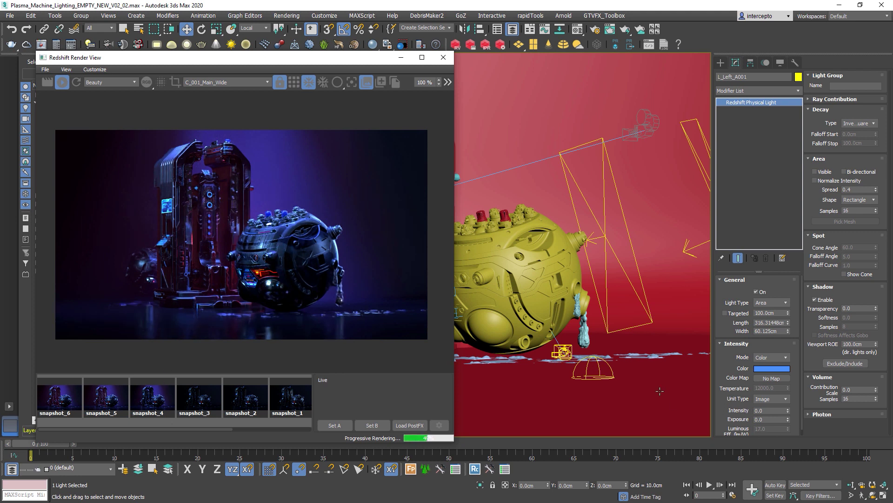
Set the duplicated light's intensity to 20 and store a new render snapshot
{"action": "double_click", "coordinate": [770, 410]}
{"action": "type", "text": "20"}
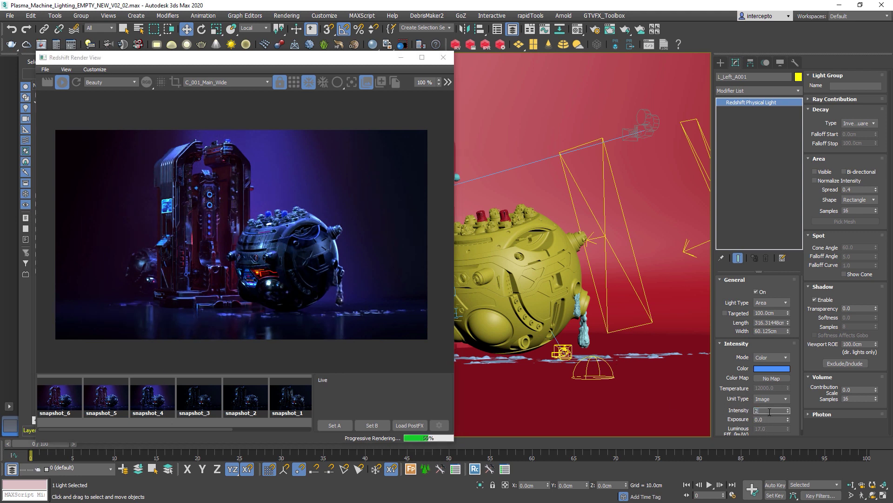
{"action": "key", "text": "Return"}
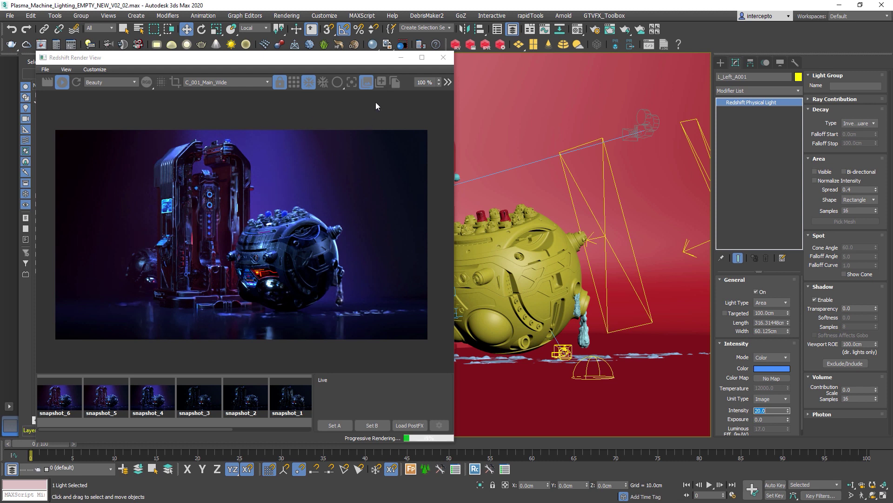
{"action": "left_click", "coordinate": [381, 84]}
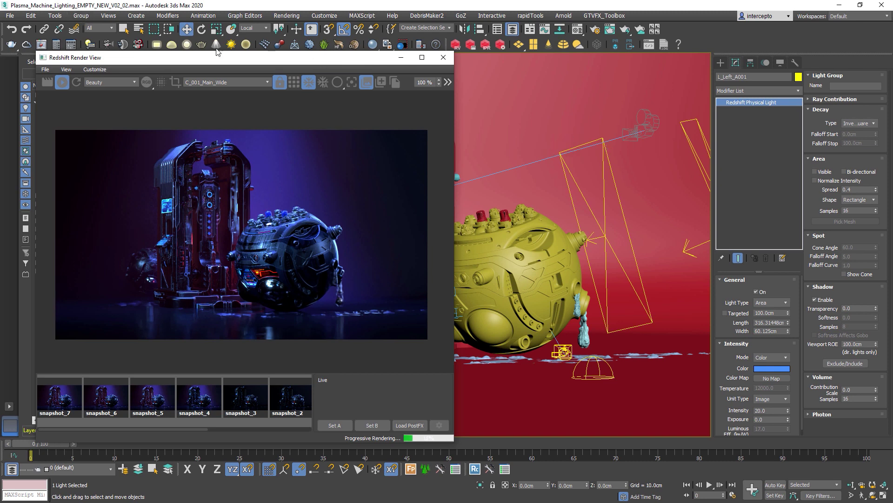
Open the Redshift Light Lister and enlarge it to show all the scene's physical and dome lights
{"action": "left_click", "coordinate": [59, 17]}
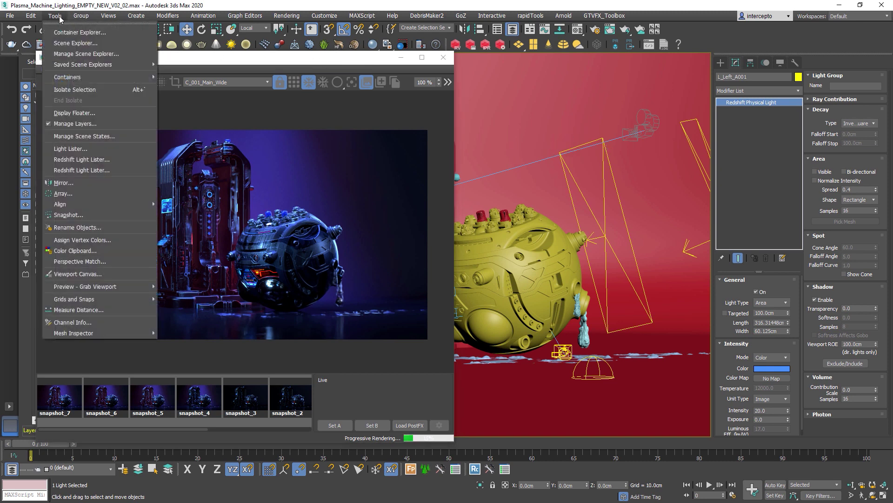
{"action": "left_click", "coordinate": [77, 159]}
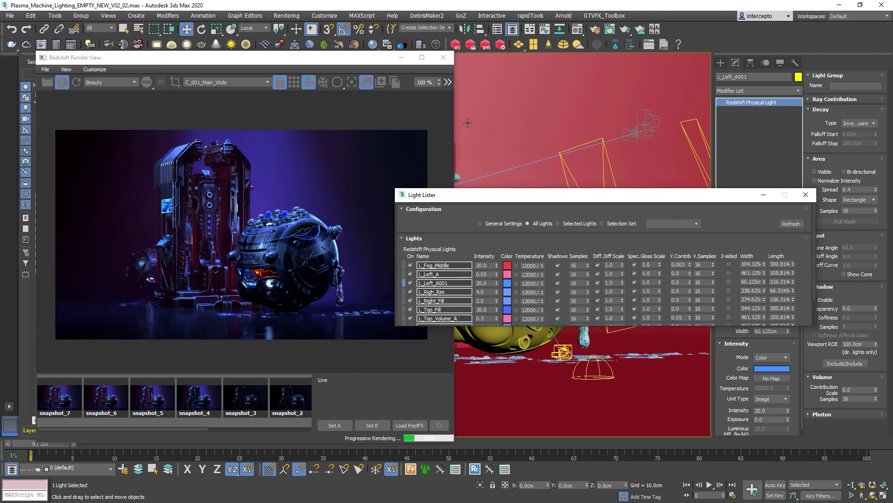
{"action": "left_click_drag", "start_coordinate": [817, 327], "coordinate": [818, 435]}
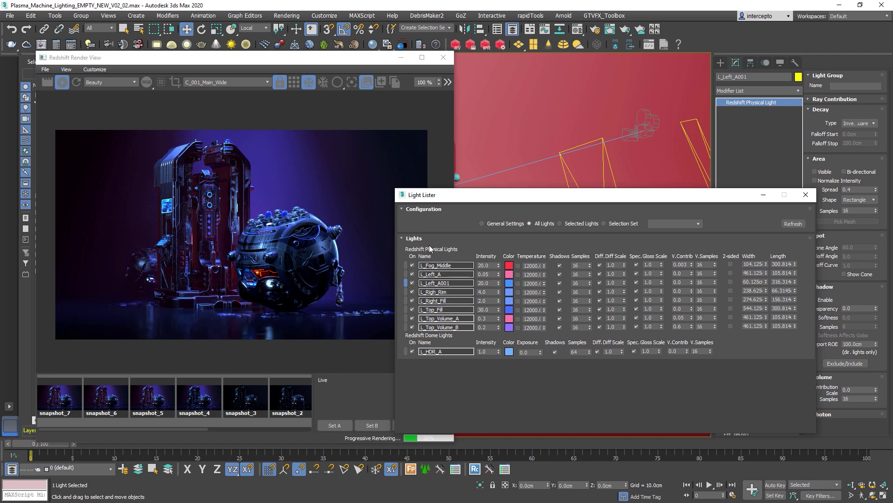
Select L_Right_Fill and then L_Top_Fill in the Light Lister, and place the lister beside the render
{"action": "left_click", "coordinate": [406, 300]}
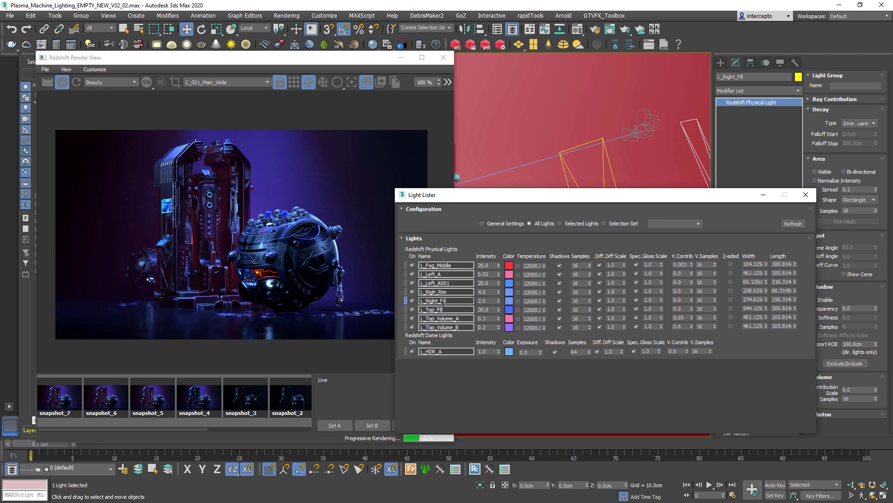
{"action": "key", "text": "Tab"}
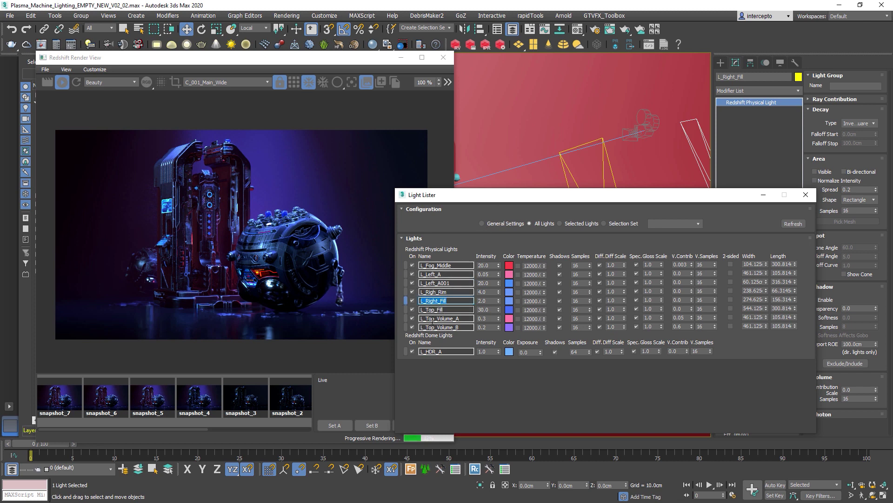
{"action": "left_click", "coordinate": [443, 309]}
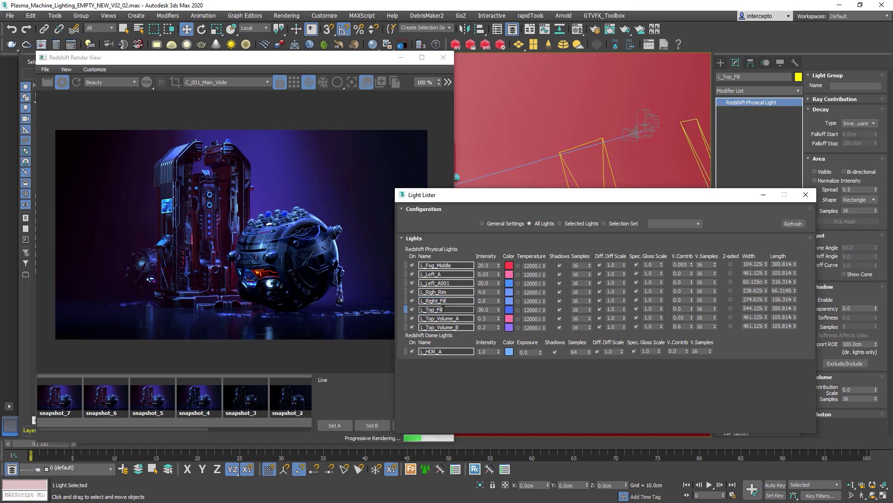
{"action": "left_click_drag", "start_coordinate": [518, 199], "coordinate": [534, 113]}
{"action": "double_click", "coordinate": [506, 221]}
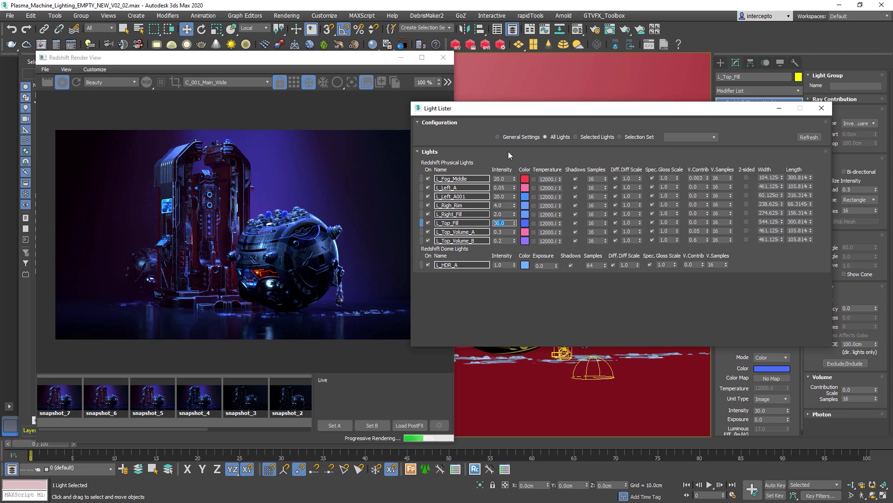
{"action": "left_click_drag", "start_coordinate": [512, 108], "coordinate": [363, 65]}
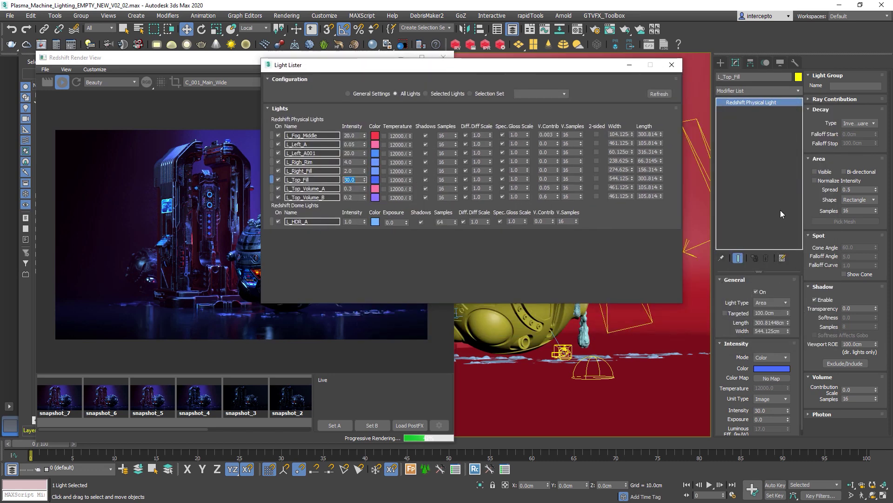
{"action": "left_click_drag", "start_coordinate": [491, 68], "coordinate": [648, 102]}
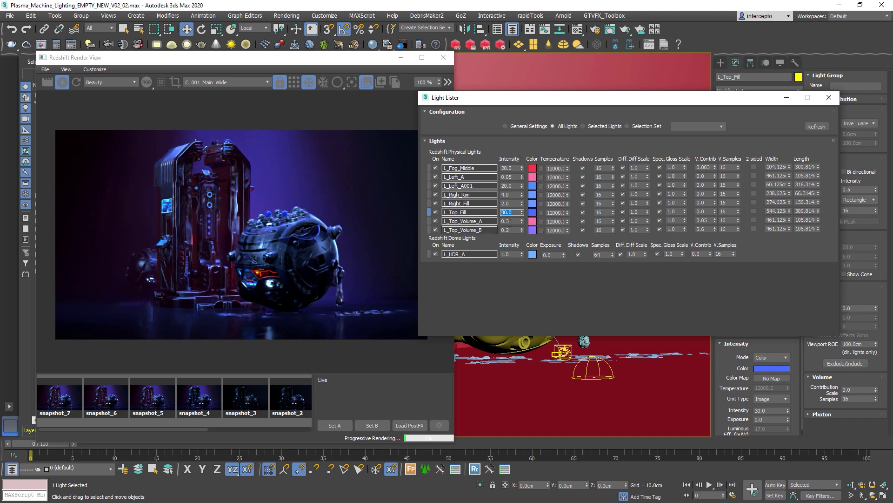
Try L_Top_Fill at intensities of 10 and 0, and compare the live render with snapshot_7
{"action": "double_click", "coordinate": [511, 213]}
{"action": "type", "text": "10"}
{"action": "key", "text": "Return"}
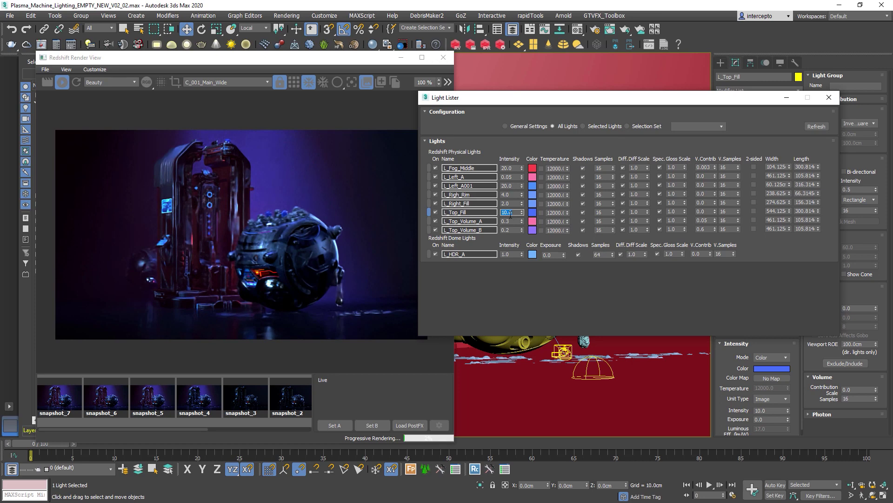
{"action": "type", "text": "0"}
{"action": "key", "text": "Return"}
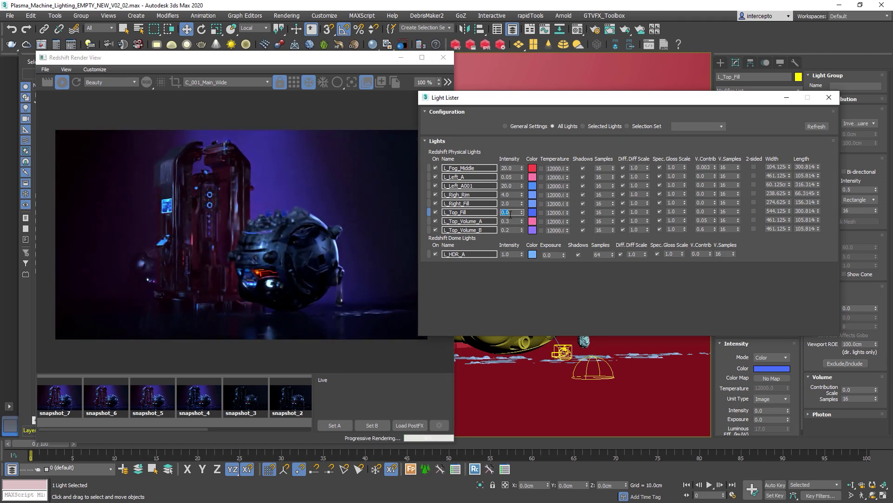
{"action": "left_click", "coordinate": [59, 403]}
{"action": "left_click", "coordinate": [57, 404]}
{"action": "left_click", "coordinate": [56, 405]}
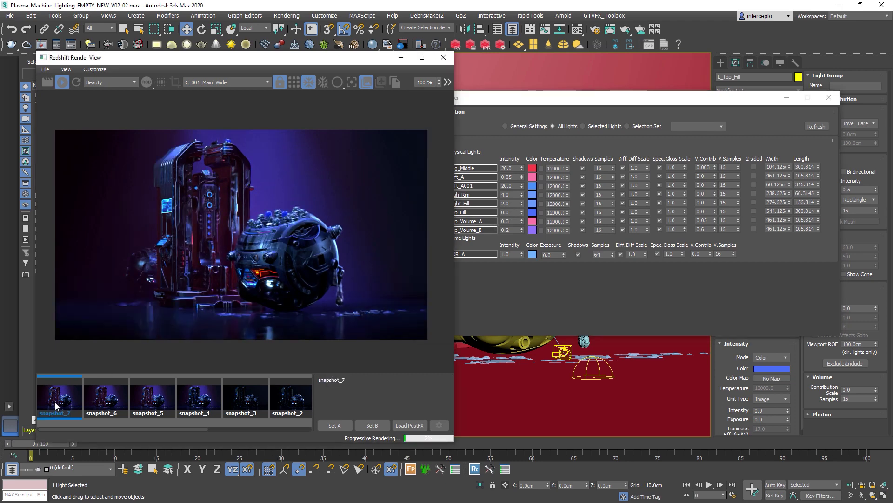
{"action": "left_click", "coordinate": [55, 404]}
{"action": "left_click", "coordinate": [54, 404]}
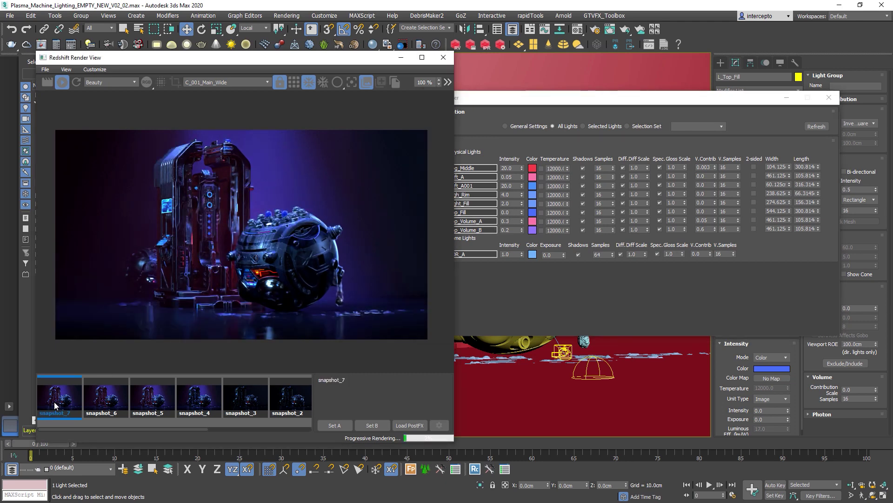
Try an intensity of 20 for L_Top_Fill and compare the live render with snapshot_7
{"action": "left_click", "coordinate": [473, 148]}
{"action": "double_click", "coordinate": [508, 213]}
{"action": "type", "text": "20"}
{"action": "key", "text": "Return"}
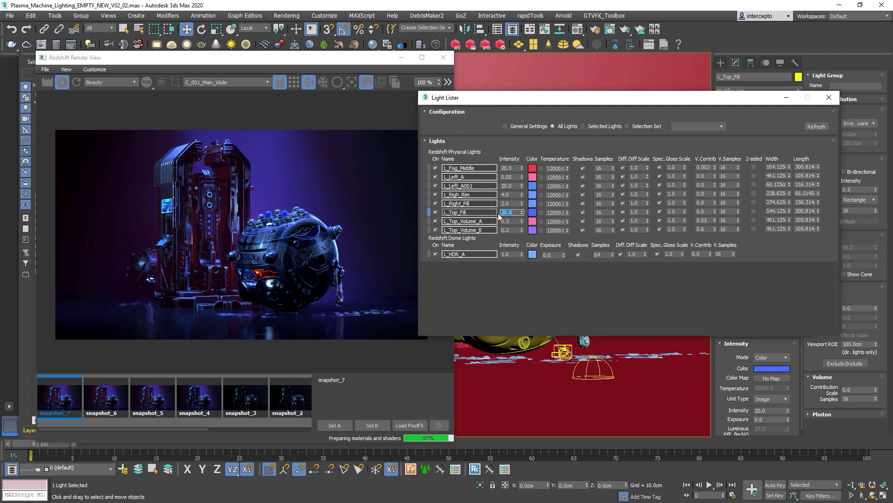
{"action": "left_click", "coordinate": [65, 398]}
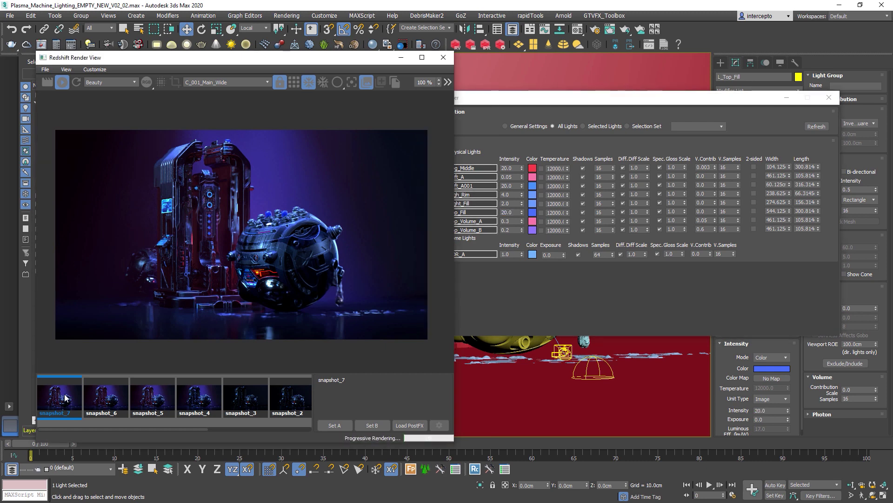
{"action": "left_click", "coordinate": [56, 396]}
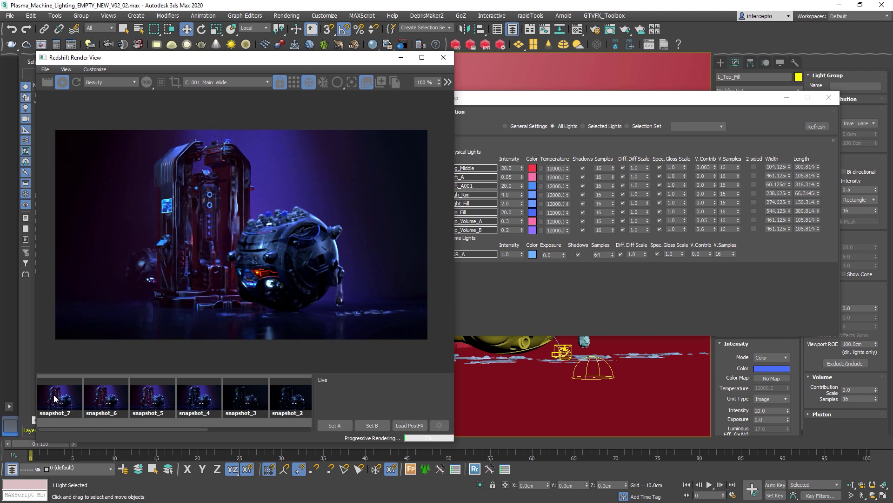
{"action": "left_click", "coordinate": [57, 403]}
{"action": "left_click", "coordinate": [56, 403]}
{"action": "left_click", "coordinate": [56, 403]}
{"action": "left_click", "coordinate": [56, 403]}
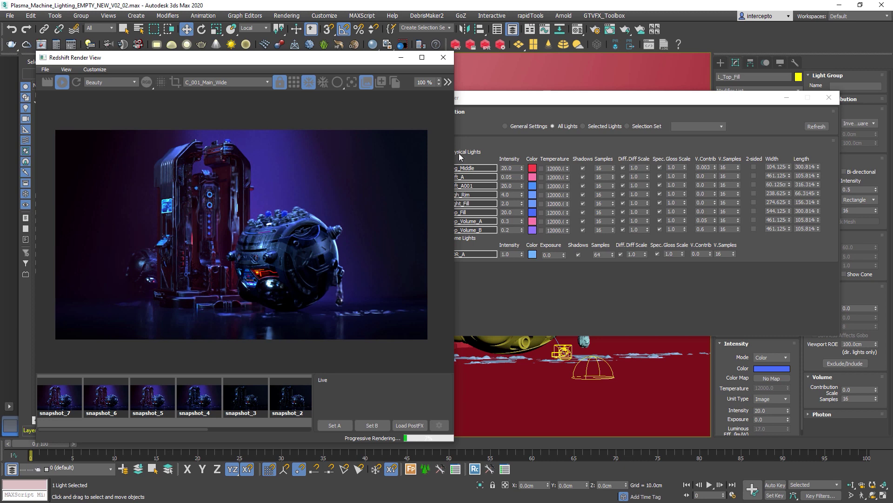
Try an intensity of 40 for L_Top_Fill and check the live render against snapshot_7
{"action": "double_click", "coordinate": [513, 211]}
{"action": "type", "text": "40"}
{"action": "key", "text": "Return"}
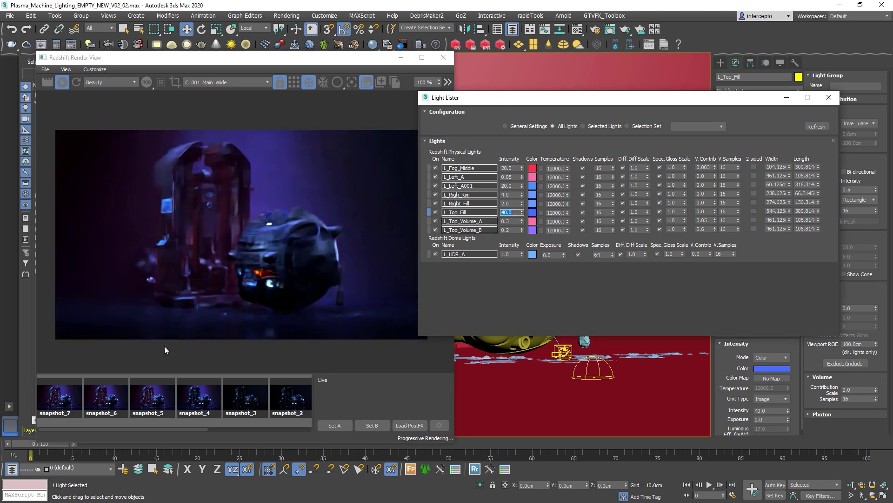
{"action": "left_click", "coordinate": [59, 409]}
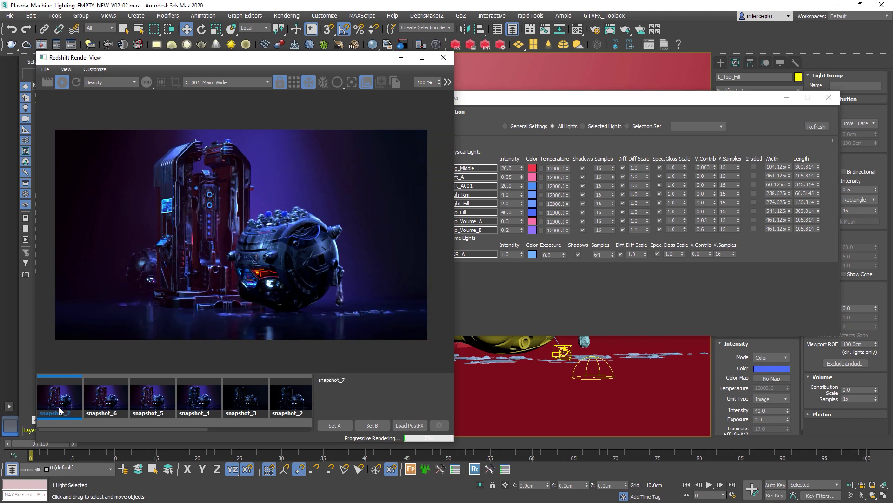
{"action": "left_click", "coordinate": [59, 410]}
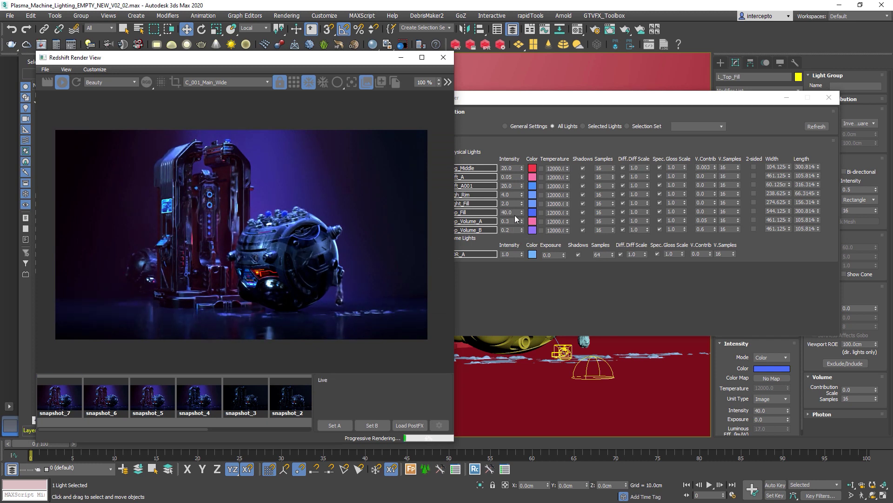
Test L_Top_Fill at intensities of 200 and 40, and set it to 60
{"action": "double_click", "coordinate": [512, 212]}
{"action": "type", "text": "2"}
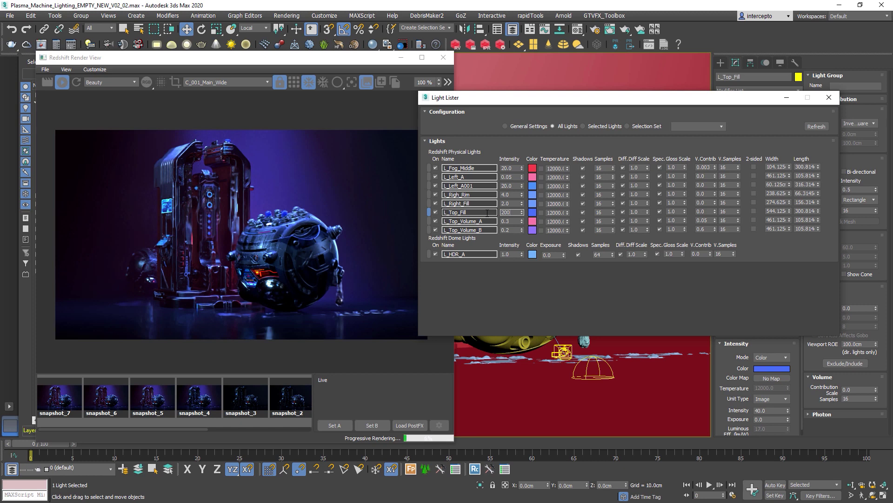
{"action": "type", "text": "00"}
{"action": "key", "text": "Return"}
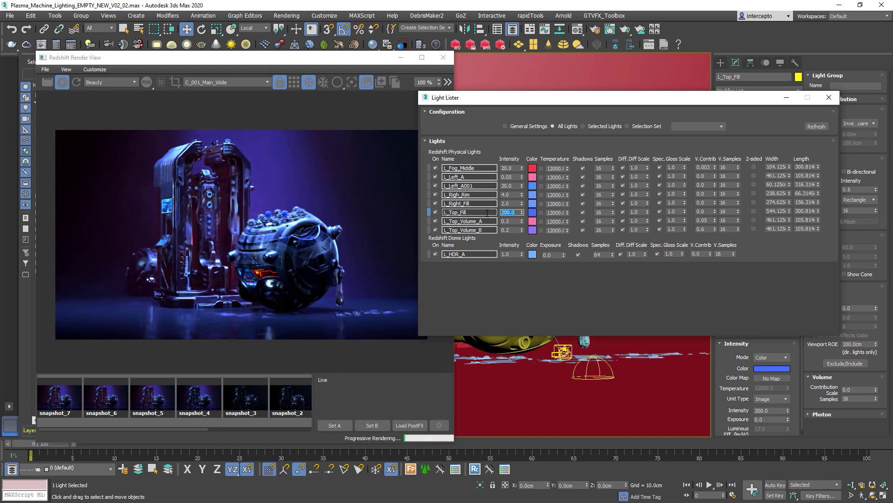
{"action": "type", "text": "4"}
{"action": "key", "text": "Return"}
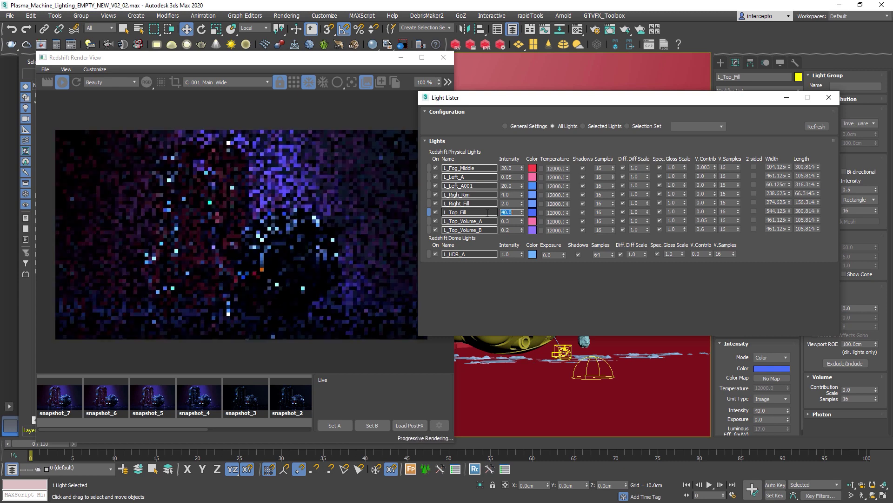
{"action": "type", "text": "60"}
{"action": "key", "text": "Return"}
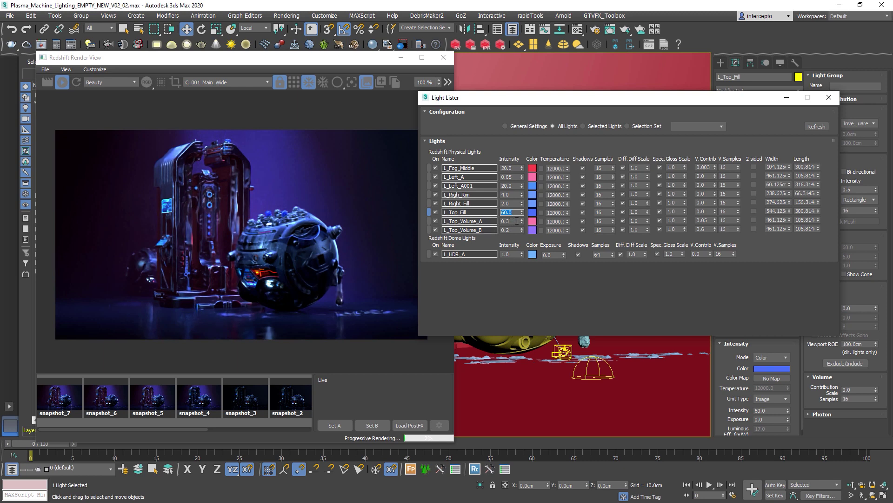
Set the intensity of L_Right_Fill to 0 in the Light Lister
{"action": "double_click", "coordinate": [515, 203]}
{"action": "type", "text": "0"}
{"action": "key", "text": "Return"}
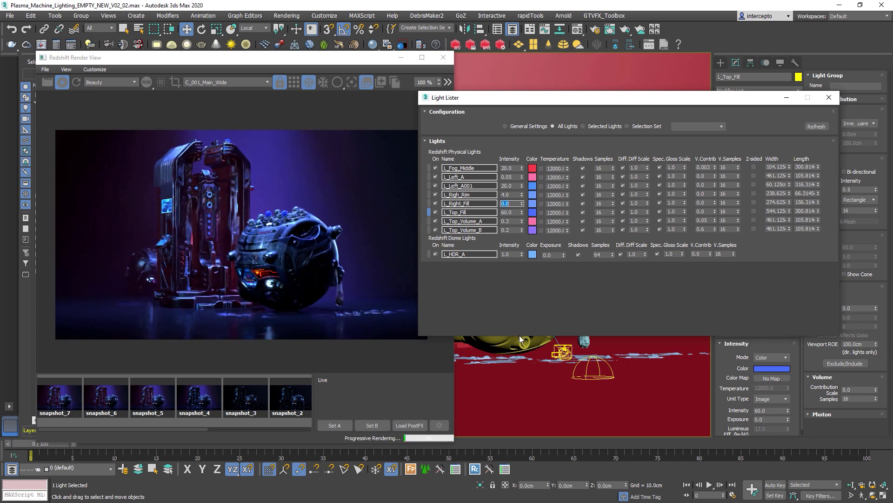
Refresh the Light Lister and test L_Right_Fill at intensities of 0.2, 1 and 6
{"action": "left_click_drag", "start_coordinate": [518, 98], "coordinate": [520, 105]}
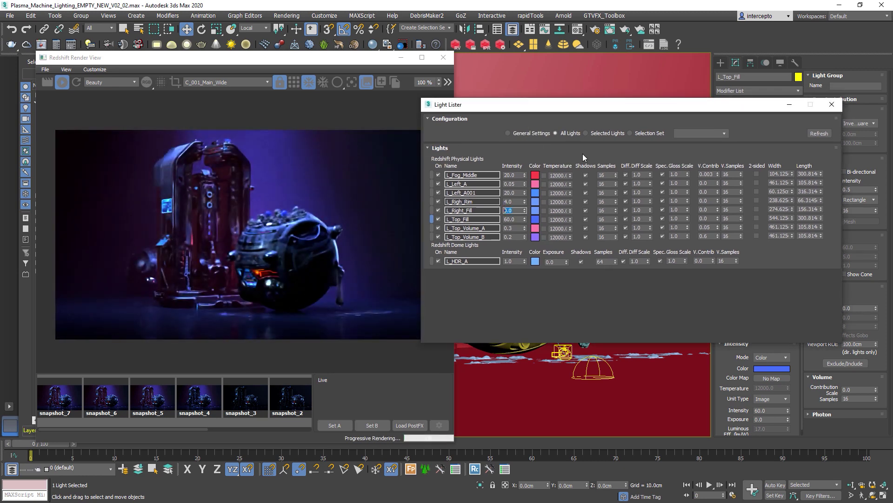
{"action": "left_click", "coordinate": [819, 134]}
{"action": "double_click", "coordinate": [511, 210]}
{"action": "type", "text": "0.2"}
{"action": "key", "text": "Return"}
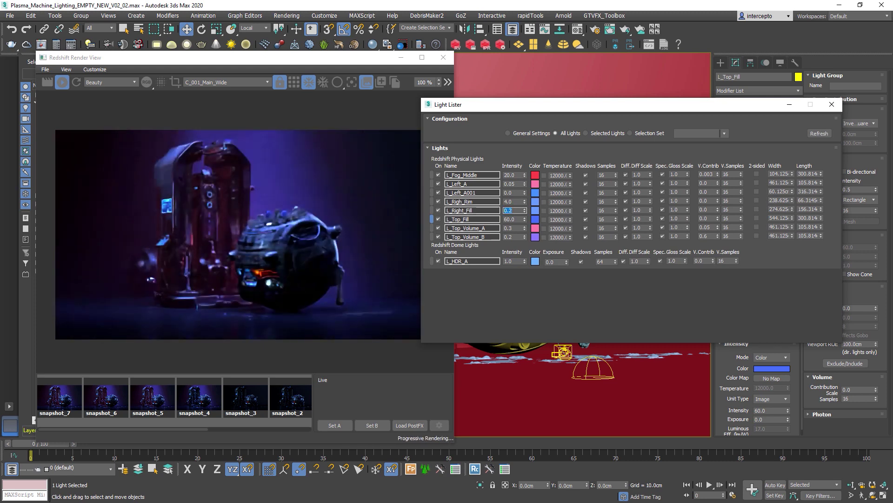
{"action": "type", "text": "1.0"}
{"action": "key", "text": "Return"}
{"action": "type", "text": "6.0"}
{"action": "key", "text": "Return"}
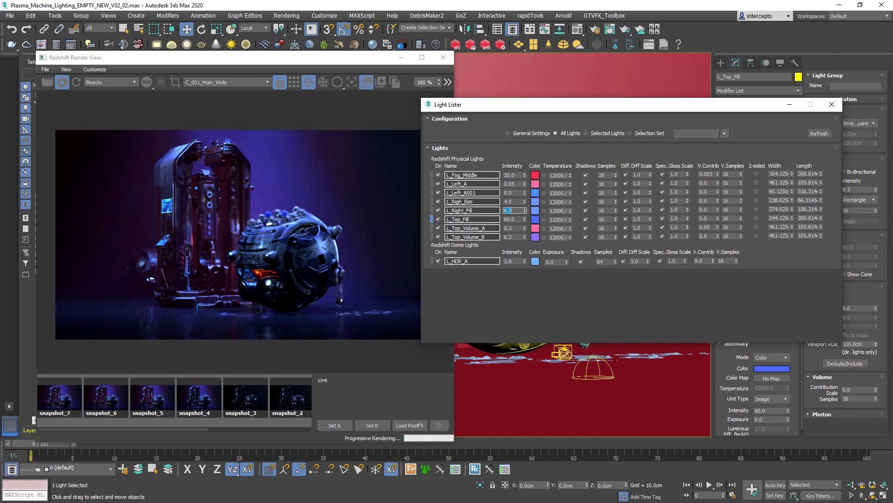
Try intensities of 0.3 and 0.6 for L_Right_Fill, and set it to 2
{"action": "type", "text": "0.3"}
{"action": "key", "text": "Return"}
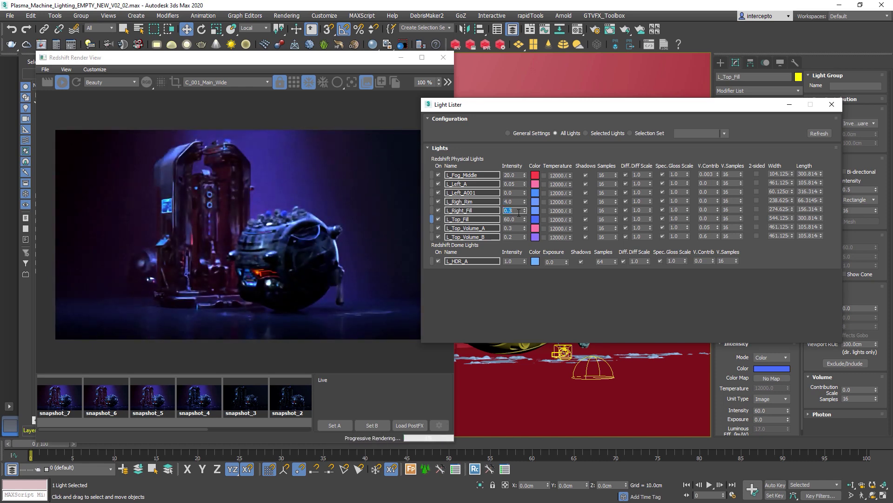
{"action": "type", "text": "0.6"}
{"action": "key", "text": "Return"}
{"action": "type", "text": "2.0"}
{"action": "key", "text": "Return"}
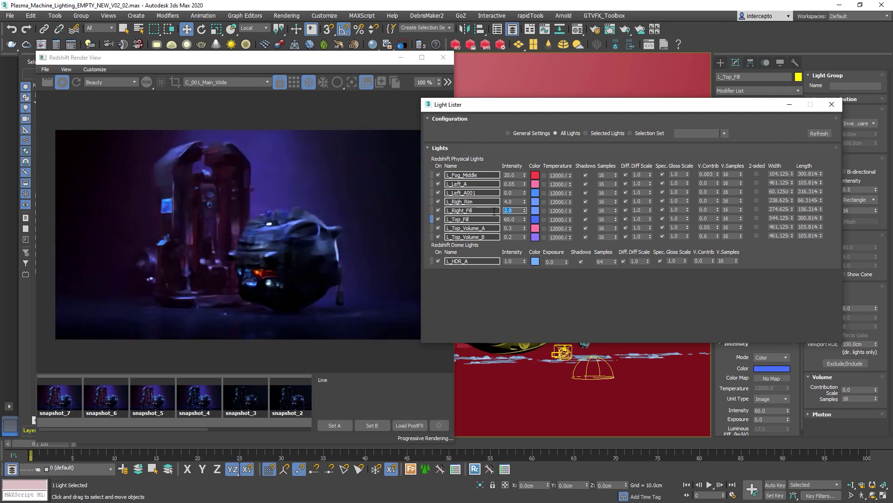
Try saturations of 240 and 255 for the L_Right_Fill light color, and set the saturation to 245
{"action": "left_click", "coordinate": [536, 211]}
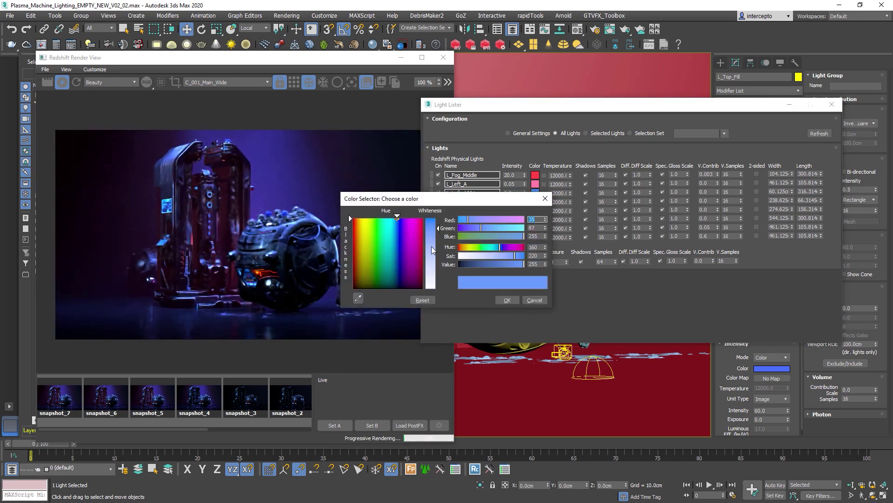
{"action": "double_click", "coordinate": [538, 256]}
{"action": "type", "text": "240"}
{"action": "key", "text": "Return"}
{"action": "type", "text": "255"}
{"action": "key", "text": "Return"}
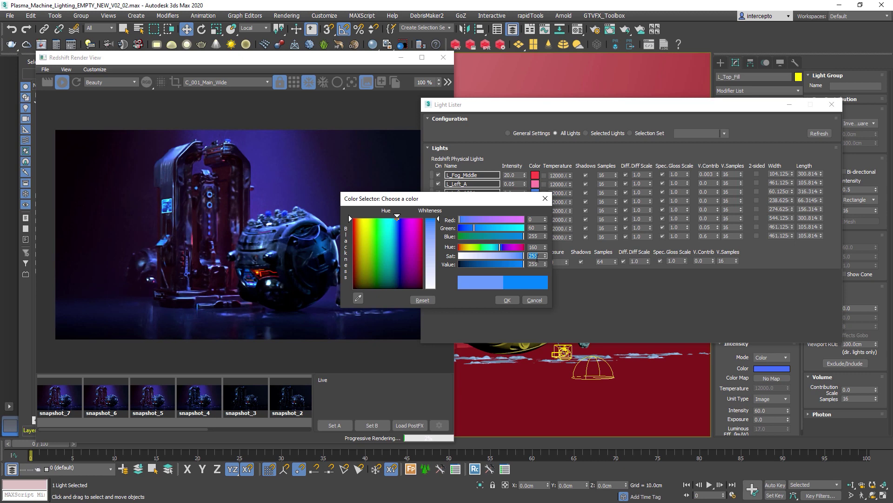
{"action": "type", "text": "245"}
{"action": "key", "text": "Return"}
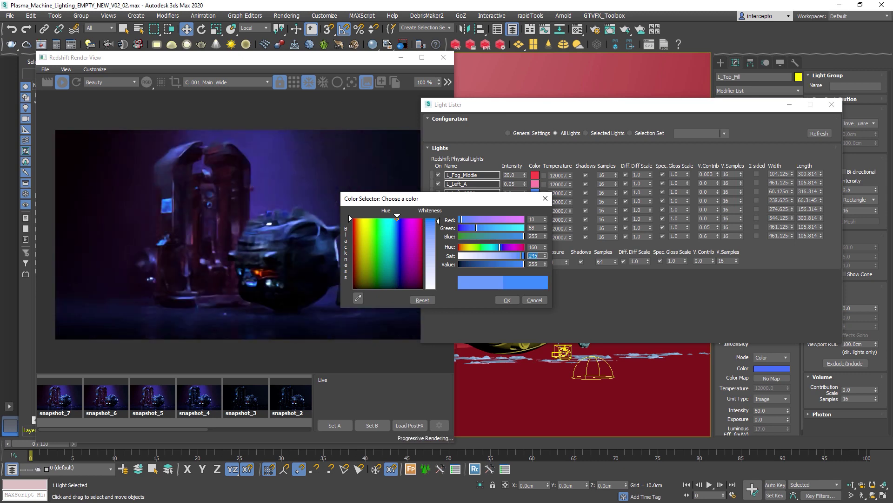
Set the hue of the L_Right_Fill light color to 165 and accept the color
{"action": "double_click", "coordinate": [540, 247]}
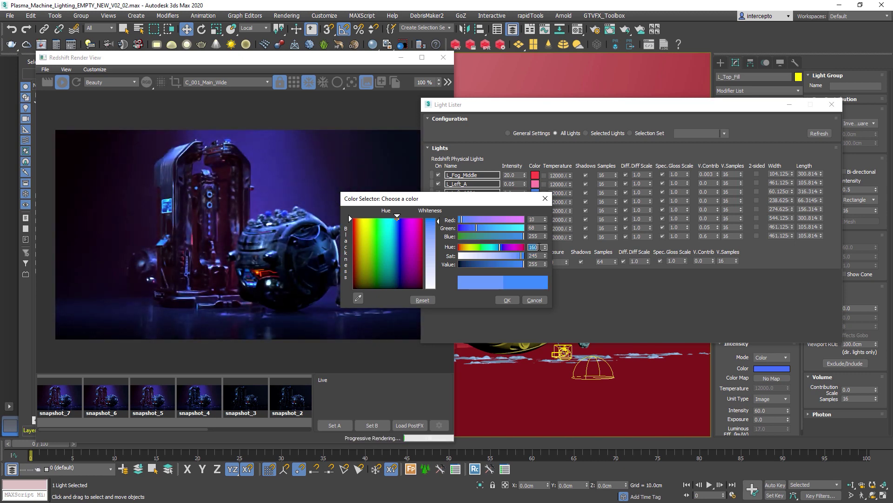
{"action": "type", "text": "165"}
{"action": "key", "text": "Return"}
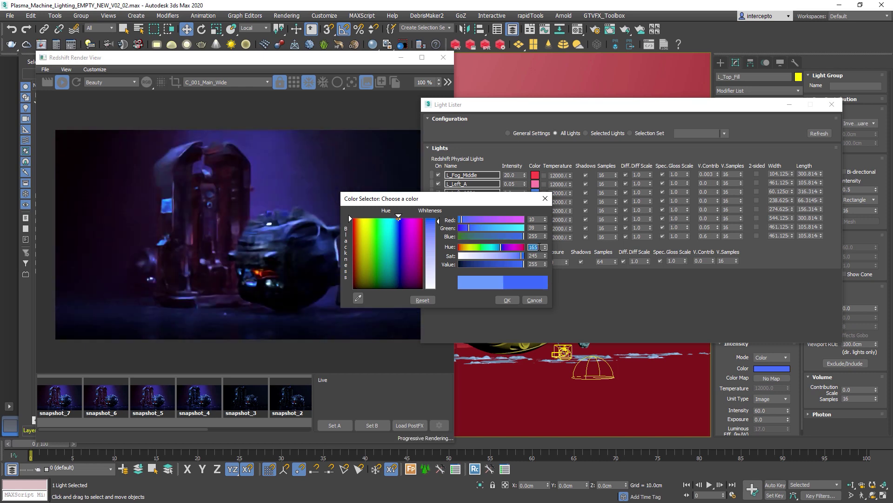
{"action": "left_click", "coordinate": [508, 300]}
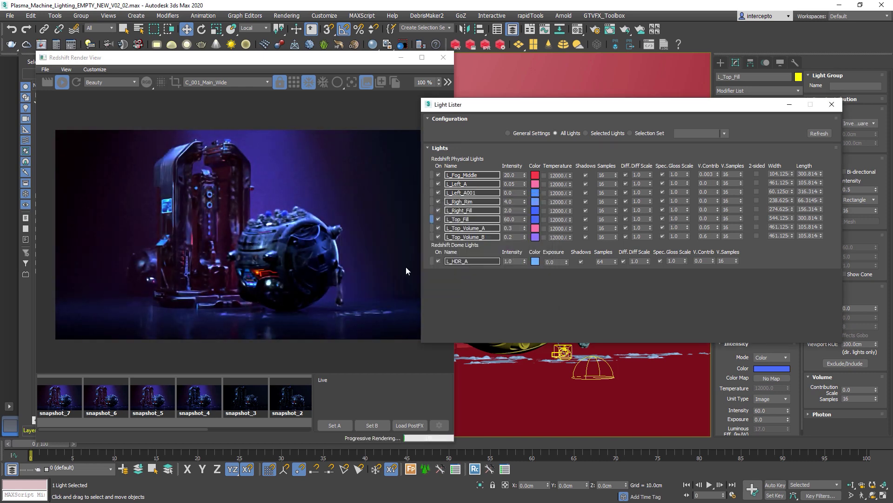
Correct the name of the L_Righ_Rim light to L_Right_Rim in the Light Lister
{"action": "double_click", "coordinate": [452, 211]}
{"action": "double_click", "coordinate": [512, 202]}
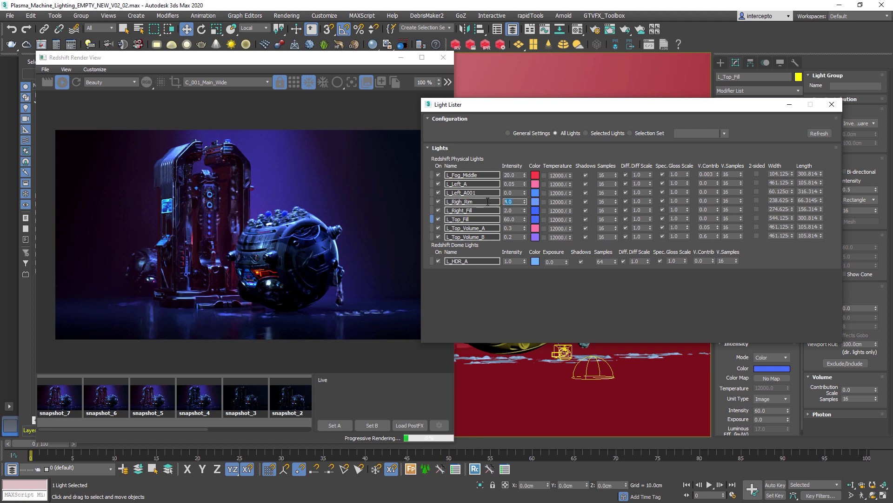
{"action": "left_click", "coordinate": [483, 202]}
{"action": "left_click", "coordinate": [462, 201]}
{"action": "type", "text": "t"}
{"action": "key", "text": "Tab"}
Test L_Right_Rim at an intensity of 8, and set it to 6
{"action": "type", "text": "0"}
{"action": "key", "text": "Return"}
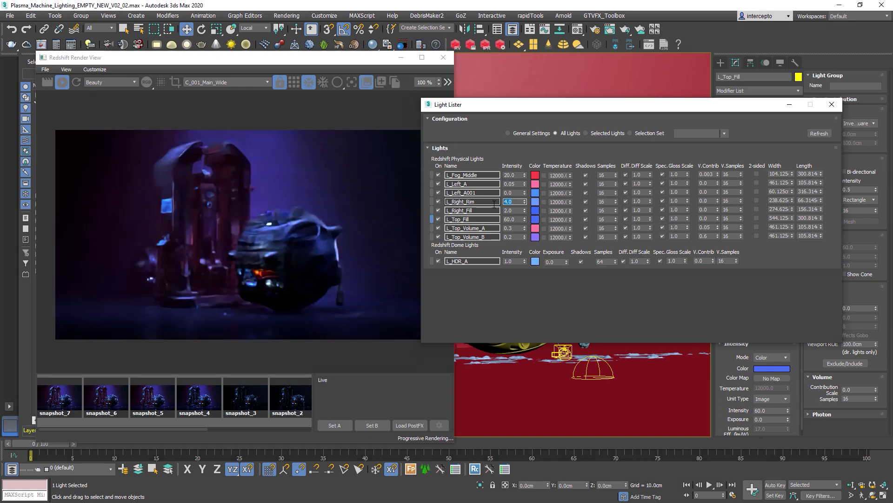
{"action": "type", "text": "8"}
{"action": "key", "text": "Return"}
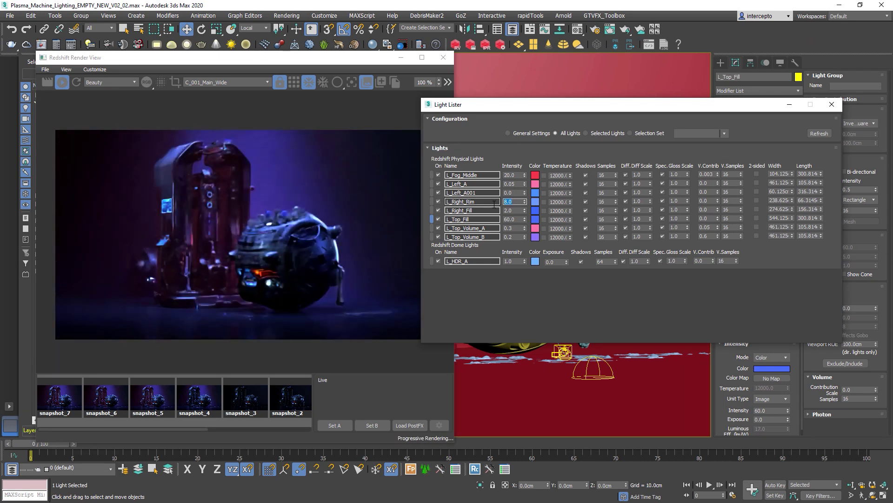
{"action": "type", "text": "6"}
{"action": "key", "text": "Return"}
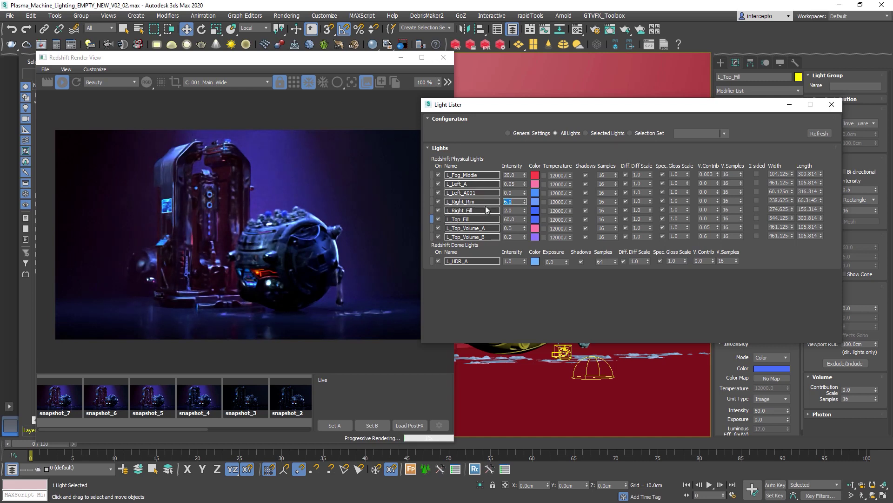
Test L_Left_A at intensities of 0.5 and 0.2, set it to 0.1, and close the Light Lister
{"action": "left_click_drag", "start_coordinate": [522, 193], "coordinate": [505, 193]}
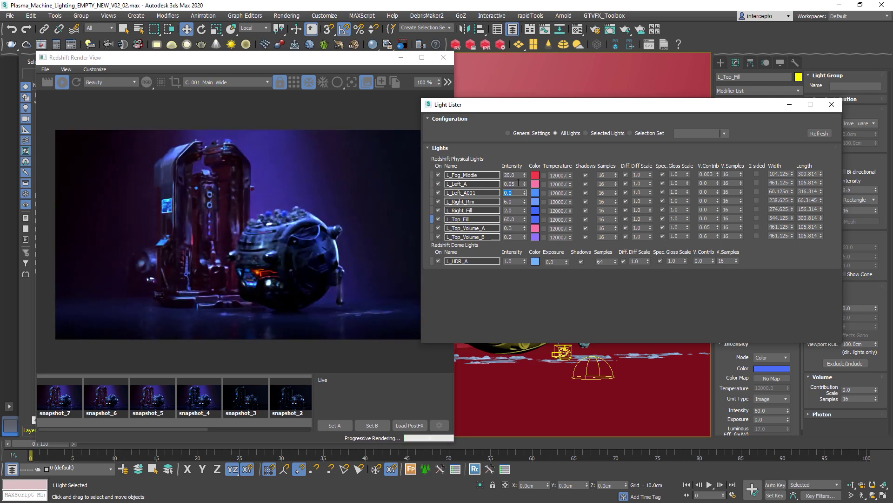
{"action": "left_click_drag", "start_coordinate": [520, 184], "coordinate": [505, 184]}
{"action": "type", "text": "0.1"}
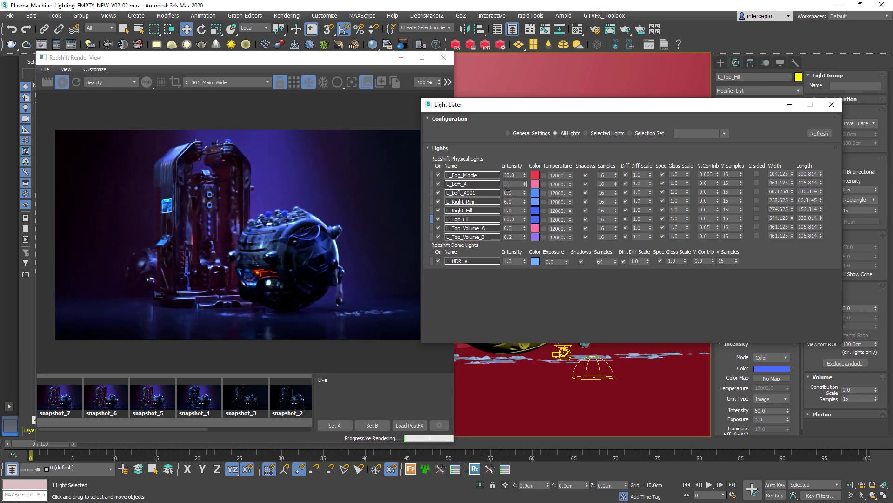
{"action": "key", "text": "Return"}
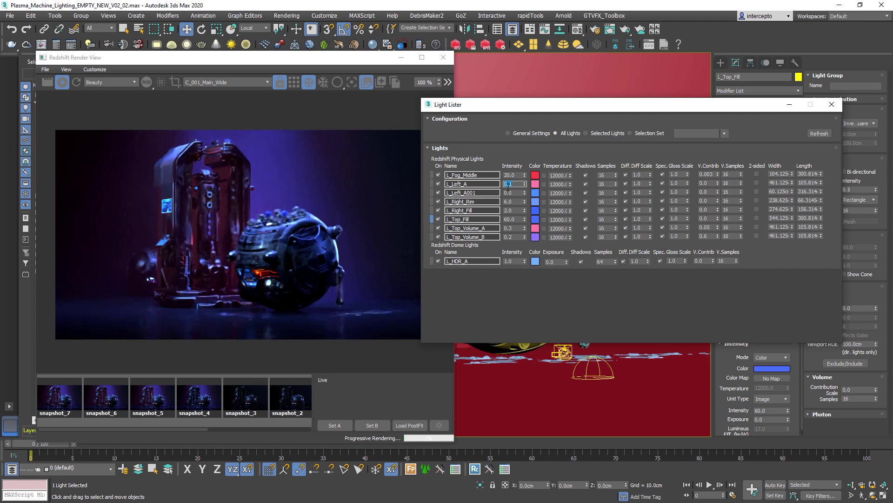
{"action": "type", "text": "0.5"}
{"action": "key", "text": "Return"}
{"action": "type", "text": "0.2"}
{"action": "key", "text": "Return"}
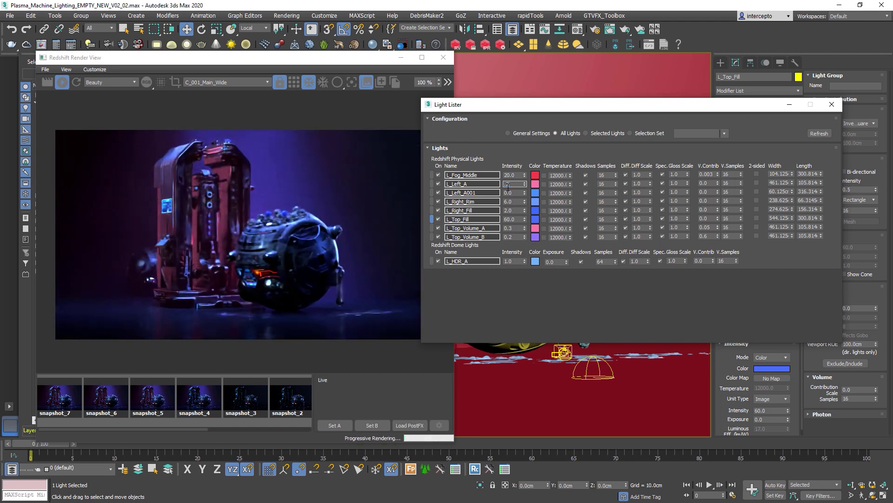
{"action": "type", "text": "0.1"}
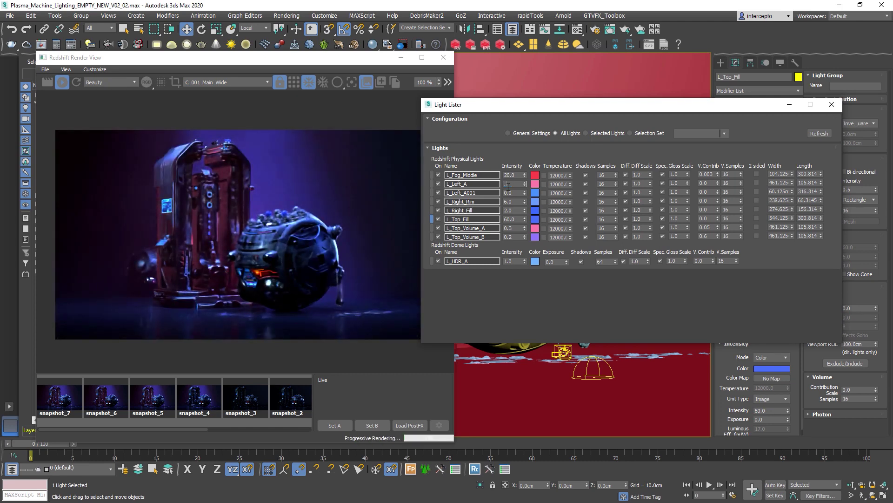
{"action": "key", "text": "Return"}
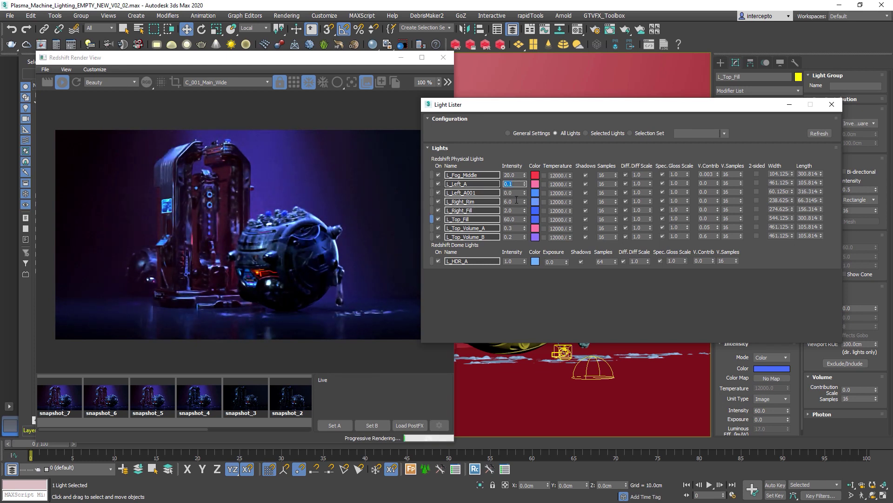
{"action": "left_click_drag", "start_coordinate": [573, 108], "coordinate": [510, 134]}
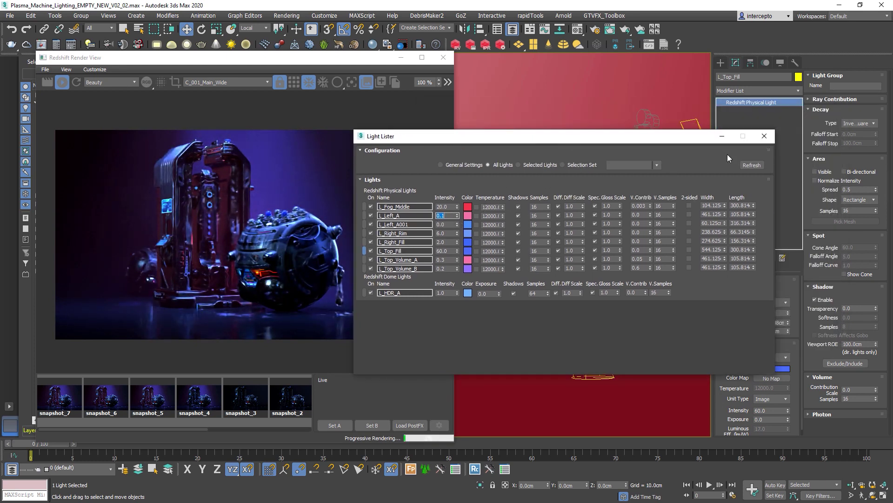
{"action": "left_click", "coordinate": [767, 133]}
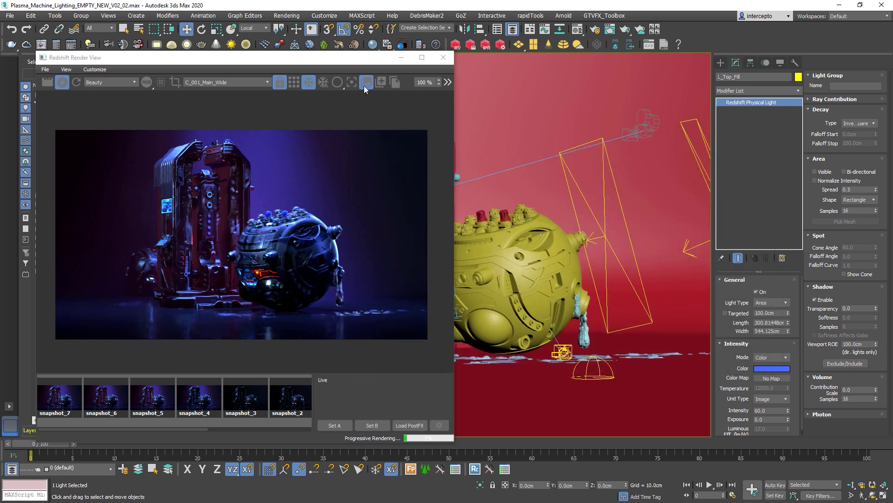
Compare the live render with snapshot_2 and snapshot_1, and hide the snapshot strip
{"action": "left_click", "coordinate": [323, 191]}
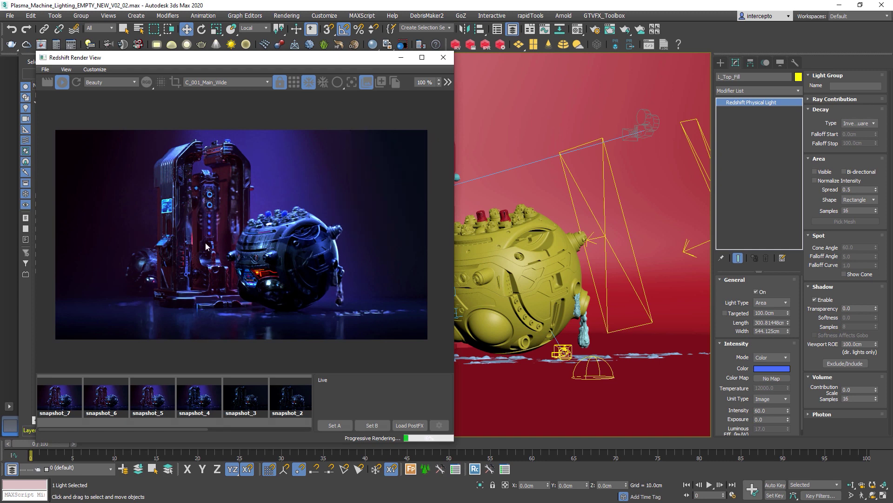
{"action": "left_click", "coordinate": [281, 401]}
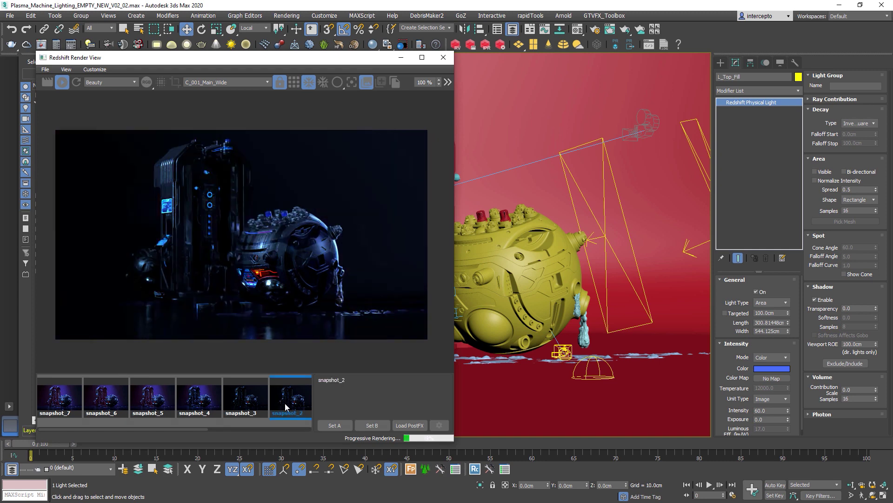
{"action": "scroll", "coordinate": [274, 405], "scroll_direction": "down", "scroll_amount": 2}
{"action": "left_click", "coordinate": [250, 395]}
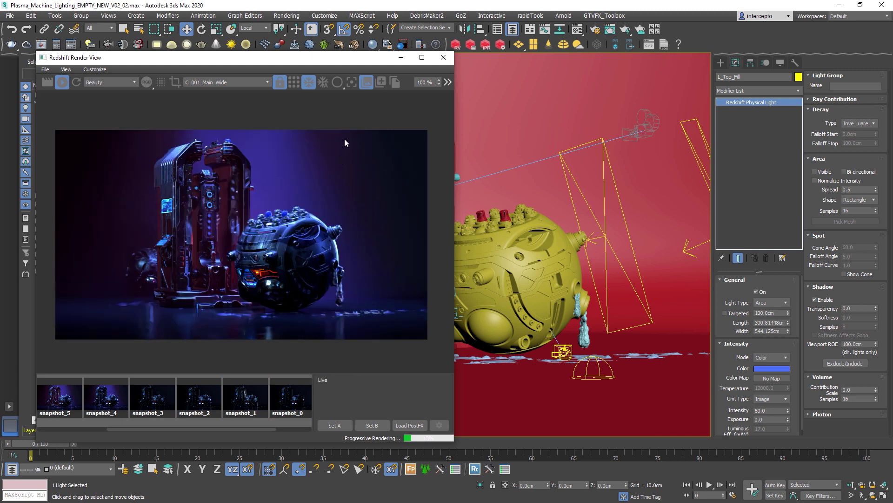
{"action": "left_click", "coordinate": [367, 82]}
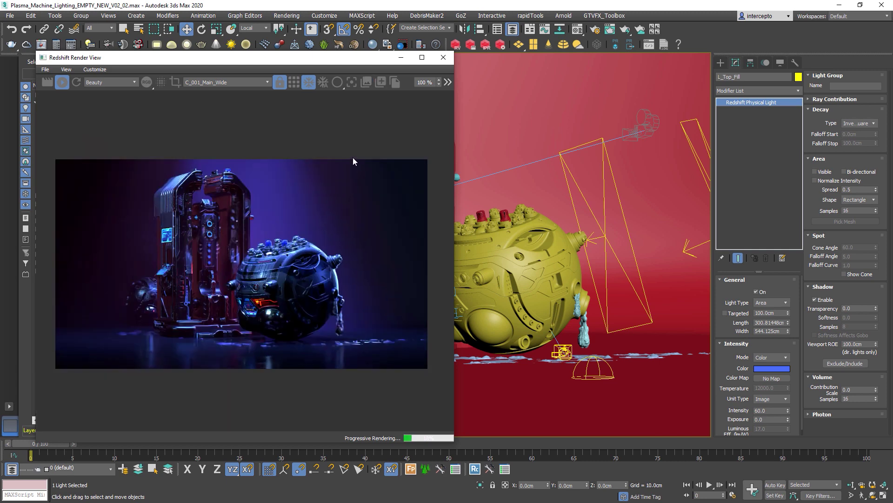
Stop the live render and set unified sampling in Render Setup to 16 min samples, 256 max samples and a 0.02 adaptive error threshold
{"action": "left_click", "coordinate": [587, 205]}
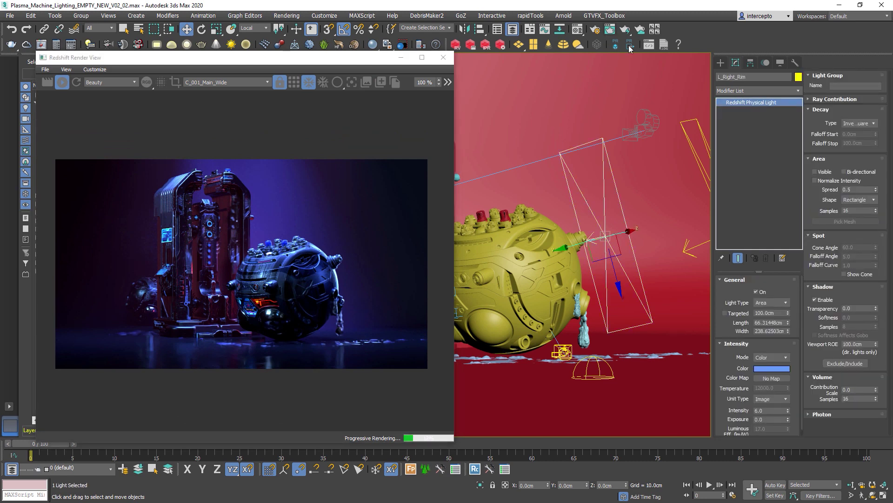
{"action": "left_click", "coordinate": [65, 83]}
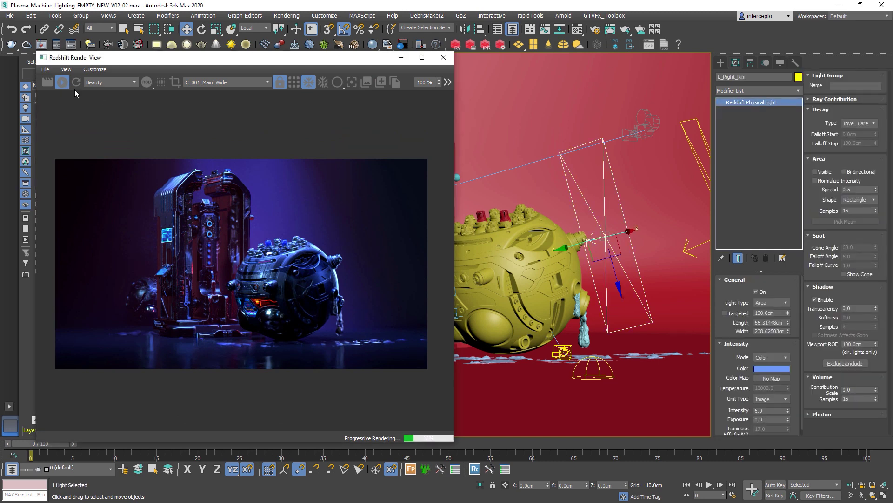
{"action": "left_click", "coordinate": [598, 31]}
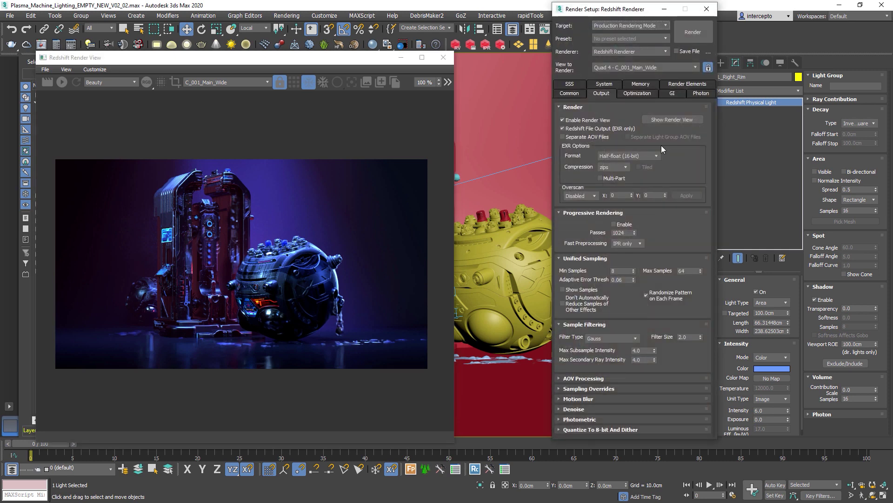
{"action": "double_click", "coordinate": [616, 270]}
{"action": "type", "text": "16"}
{"action": "double_click", "coordinate": [696, 271]}
{"action": "type", "text": "256"}
{"action": "key", "text": "Return"}
{"action": "double_click", "coordinate": [628, 280]}
{"action": "type", "text": "0.0"}
Enable the reflection sample override, try 1024 samples, and set it to 512 samples
{"action": "left_click", "coordinate": [589, 388]}
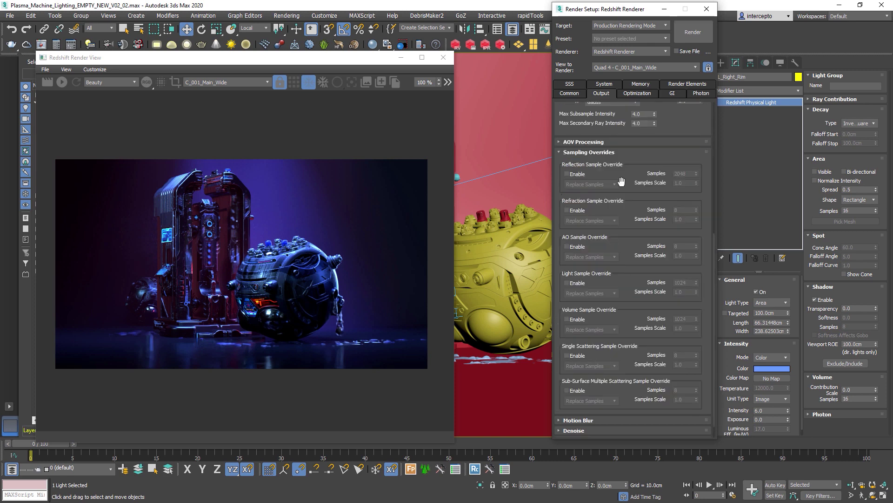
{"action": "left_click", "coordinate": [567, 174]}
{"action": "double_click", "coordinate": [684, 174]}
{"action": "type", "text": "1024"}
{"action": "key", "text": "Return"}
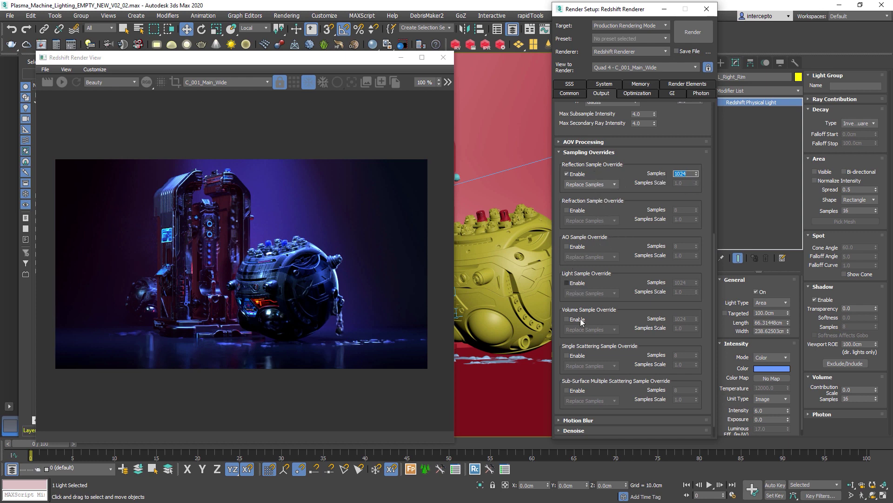
{"action": "left_click_drag", "start_coordinate": [679, 116], "coordinate": [671, 278]}
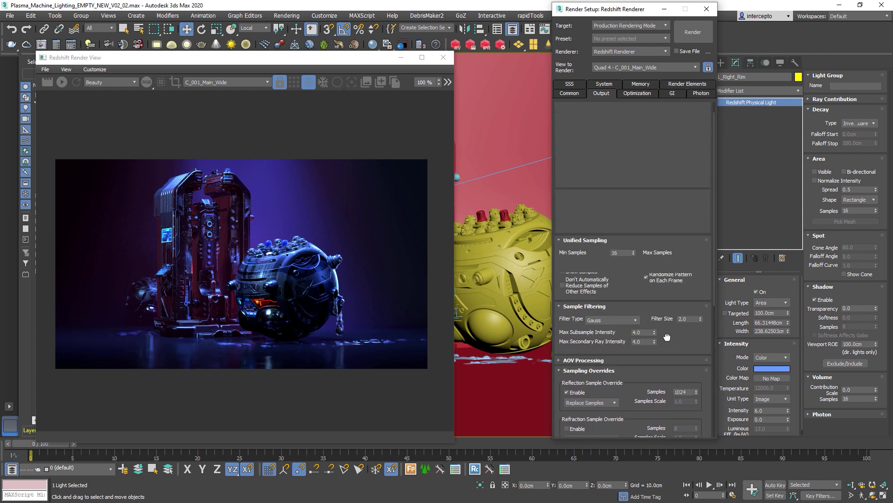
{"action": "double_click", "coordinate": [685, 306]}
{"action": "type", "text": "512"}
{"action": "scroll", "coordinate": [682, 266], "scroll_direction": "up", "scroll_amount": 2}
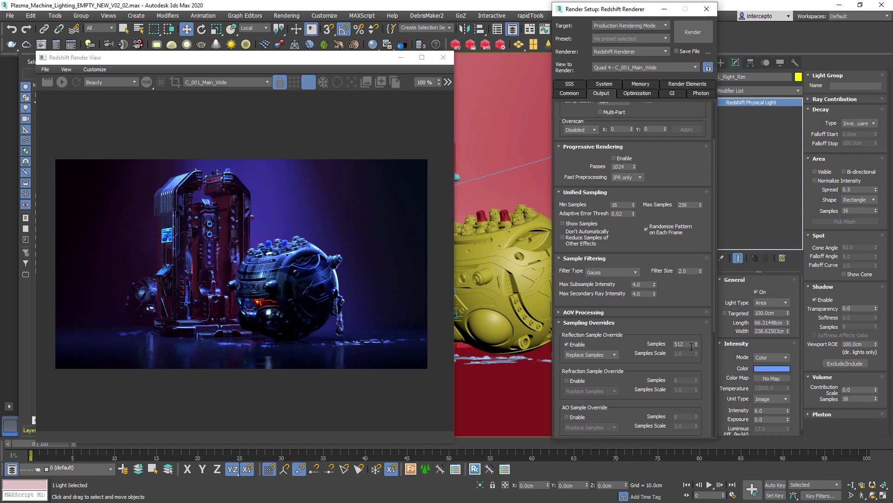
Check the reflection override against the max samples, try 256 reflection samples, and return the value to 512
{"action": "left_click_drag", "start_coordinate": [691, 344], "coordinate": [648, 340]}
{"action": "double_click", "coordinate": [686, 206]}
{"action": "double_click", "coordinate": [689, 344]}
{"action": "double_click", "coordinate": [692, 205]}
{"action": "double_click", "coordinate": [682, 343]}
{"action": "type", "text": "256"}
{"action": "key", "text": "Return"}
{"action": "type", "text": "512"}
{"action": "key", "text": "Return"}
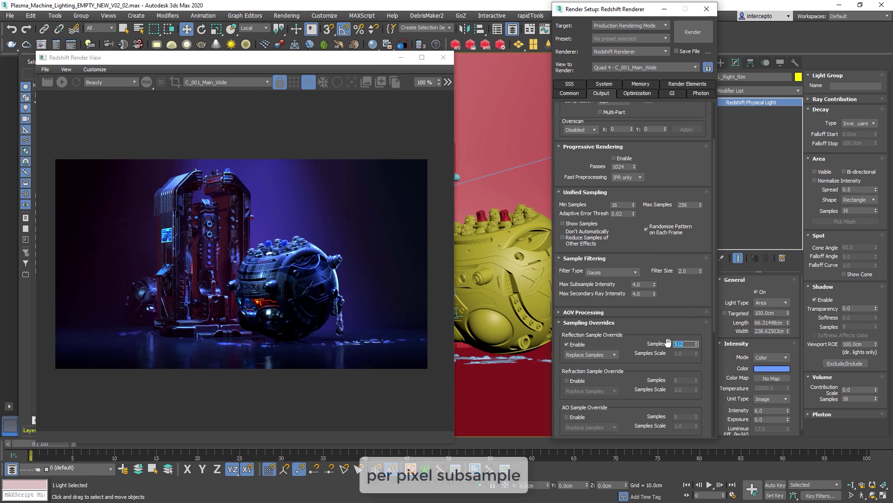
Try a lower reflection override sample count and set the samples back to 512
{"action": "mouse_move", "coordinate": [695, 343]}
{"action": "left_mouse_down"}
{"action": "mouse_move", "coordinate": [699, 368]}
{"action": "mouse_move", "coordinate": [697, 354]}
{"action": "left_mouse_up"}
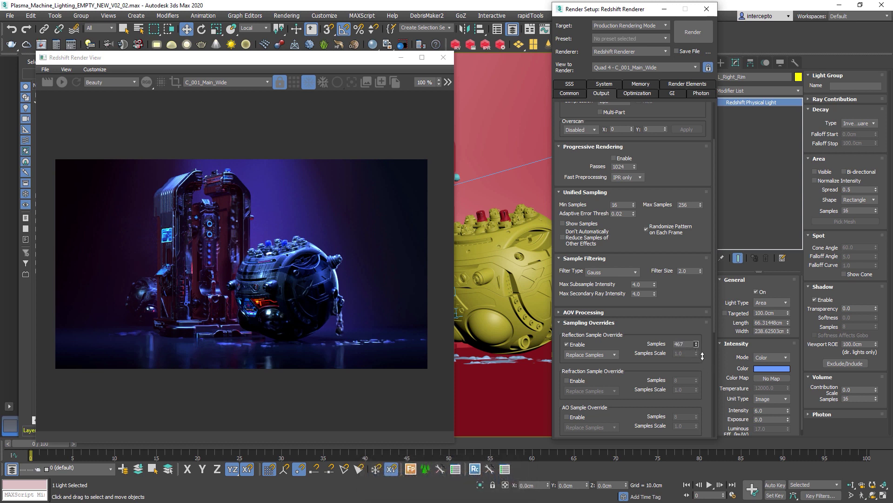
{"action": "left_click_drag", "start_coordinate": [703, 355], "coordinate": [691, 347]}
{"action": "double_click", "coordinate": [687, 344]}
{"action": "type", "text": "512"}
{"action": "key", "text": "Return"}
Set the output width to 1280 and render the C_001_Main_Wide camera view
{"action": "left_click", "coordinate": [570, 94]}
{"action": "double_click", "coordinate": [615, 224]}
{"action": "type", "text": "1280"}
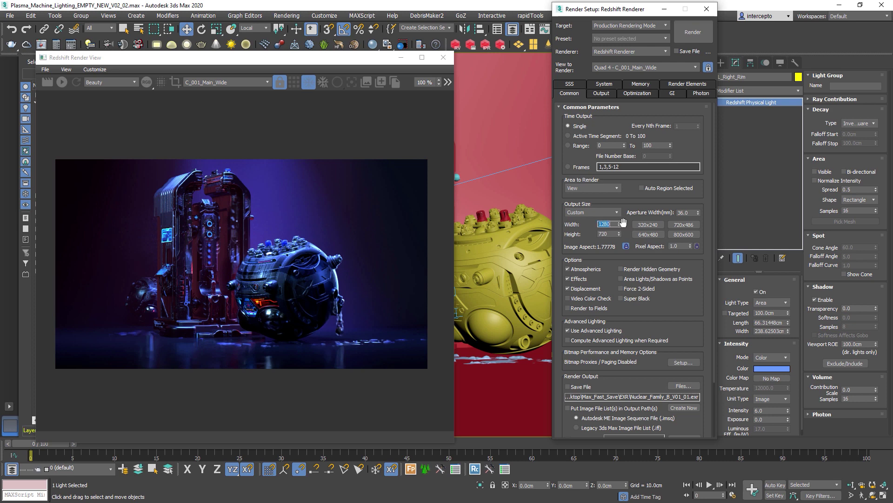
{"action": "left_click", "coordinate": [693, 32]}
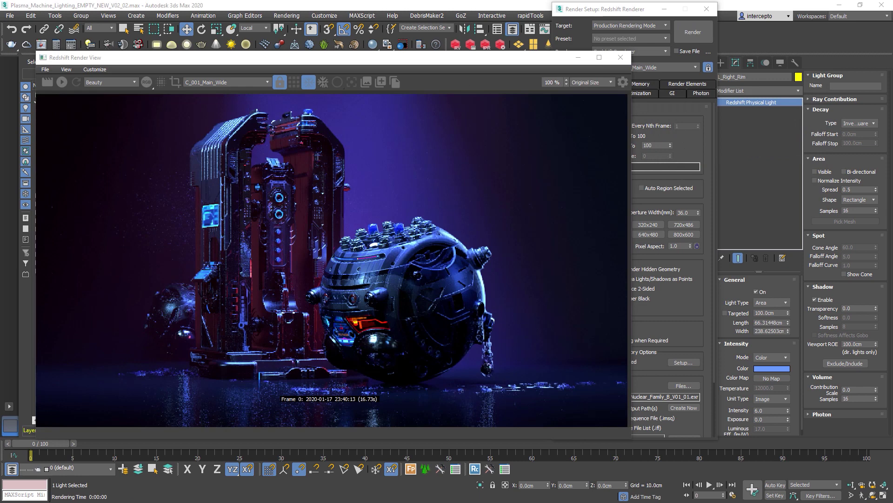
Move the render view off the layer list and unhide the FP_Spheres_All, RC_Pipes_A and VDB_Smoke layers
{"action": "left_click_drag", "start_coordinate": [377, 58], "coordinate": [563, 62]}
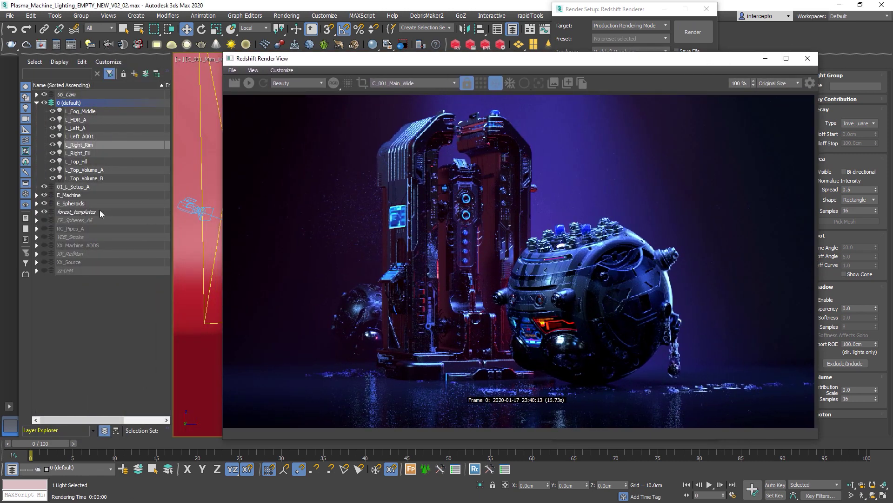
{"action": "left_click", "coordinate": [44, 220]}
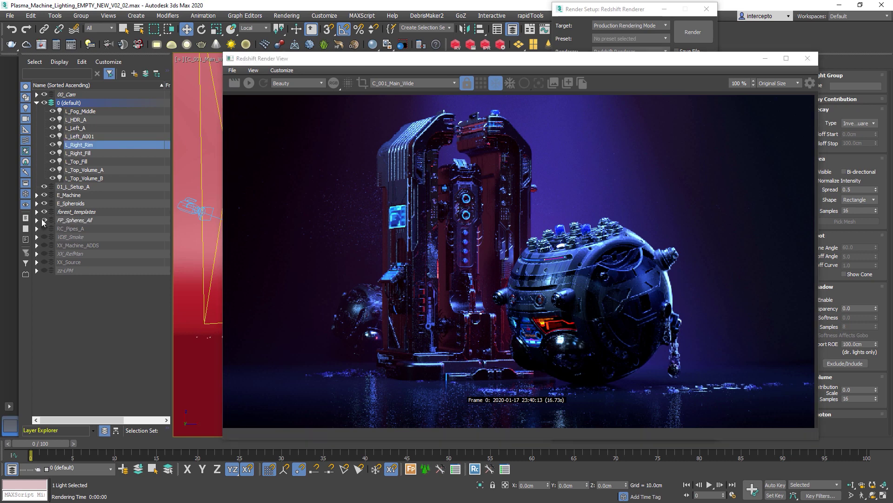
{"action": "left_click_drag", "start_coordinate": [326, 59], "coordinate": [435, 205]}
{"action": "left_click_drag", "start_coordinate": [462, 247], "coordinate": [577, 312]}
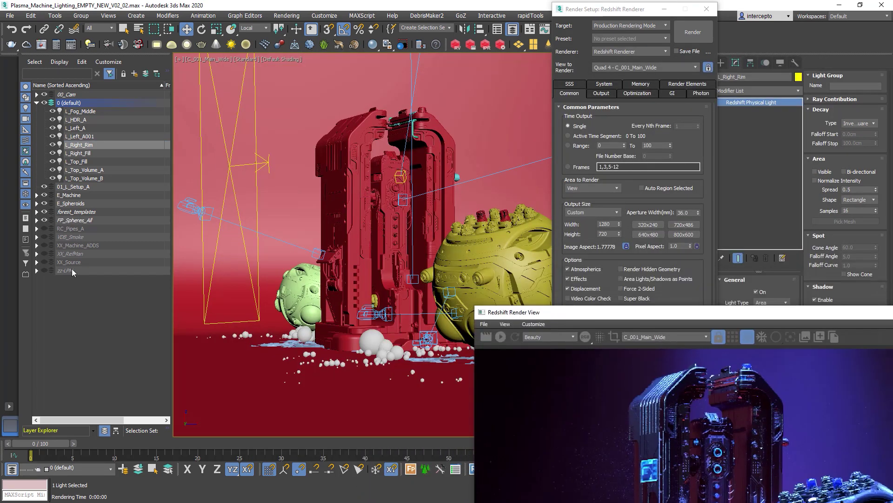
{"action": "left_click", "coordinate": [44, 228]}
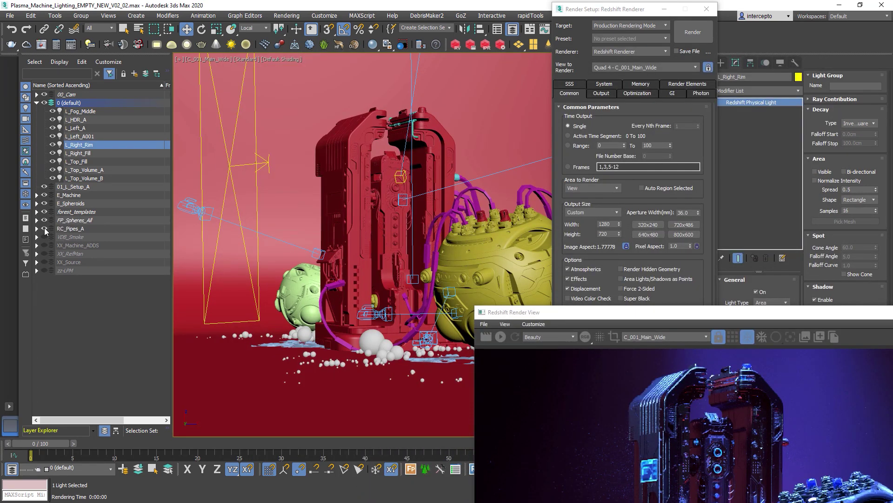
{"action": "left_click", "coordinate": [44, 237]}
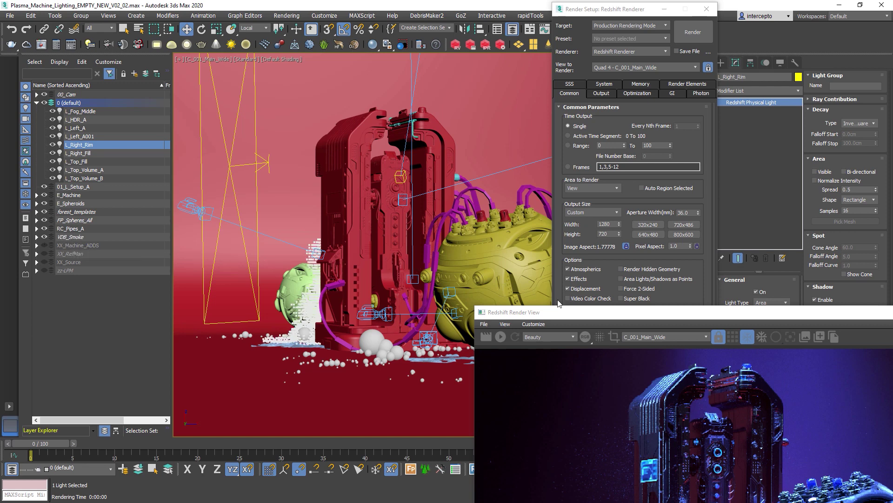
Bring the Redshift render view back over the viewport and render the scene again with the unhidden layers
{"action": "left_click_drag", "start_coordinate": [599, 316], "coordinate": [199, 63]}
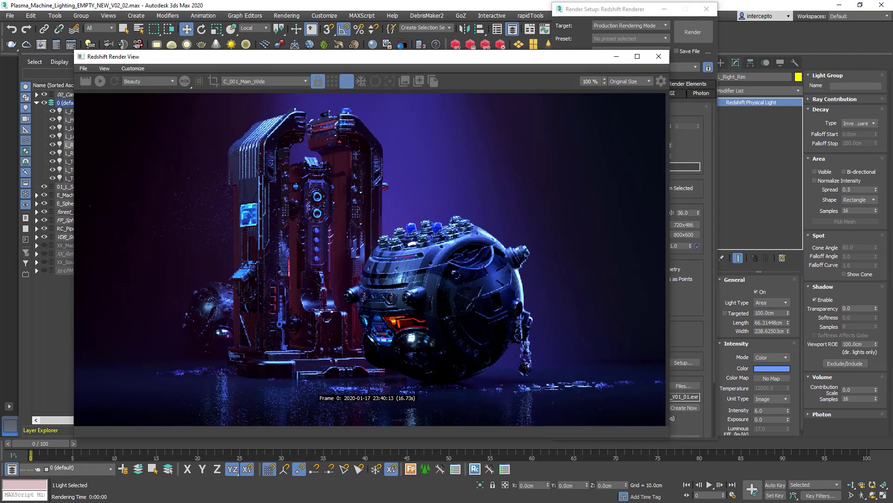
{"action": "left_click_drag", "start_coordinate": [546, 61], "coordinate": [540, 58]}
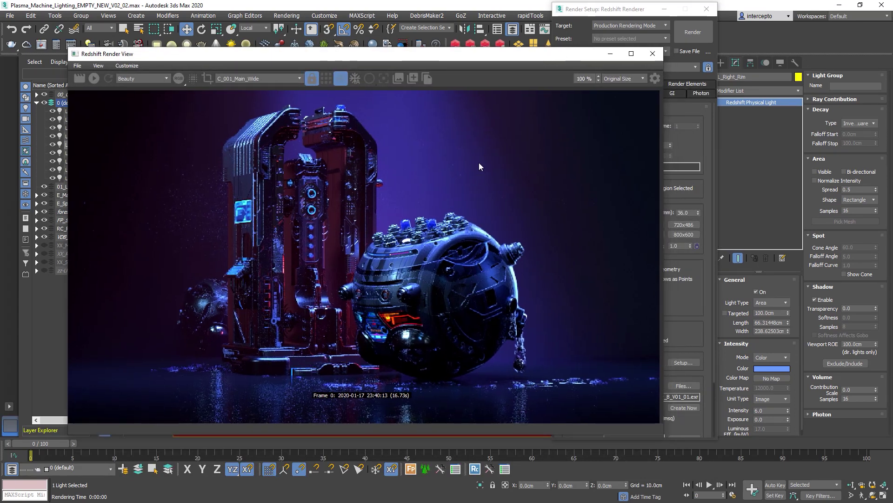
{"action": "left_click", "coordinate": [79, 79]}
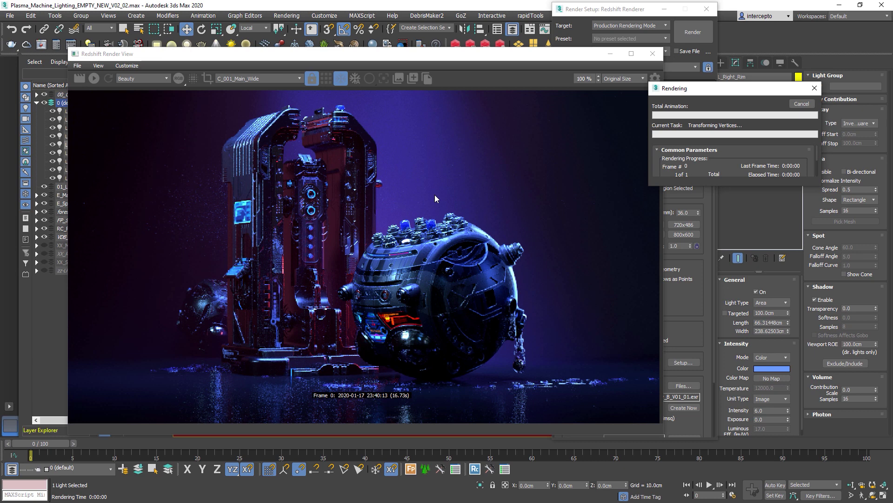
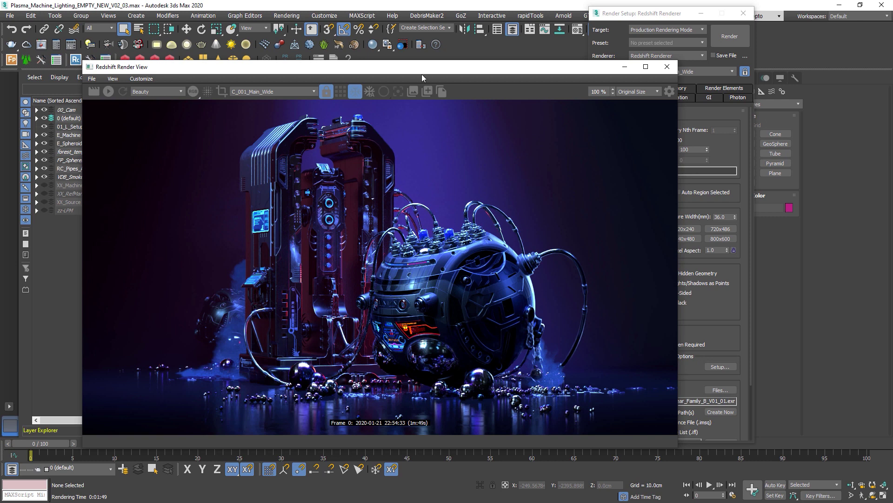
Place Render Setup and the render view side by side, and review the list of available render passes
{"action": "left_click_drag", "start_coordinate": [608, 16], "coordinate": [716, 31]}
{"action": "left_click_drag", "start_coordinate": [631, 70], "coordinate": [579, 68]}
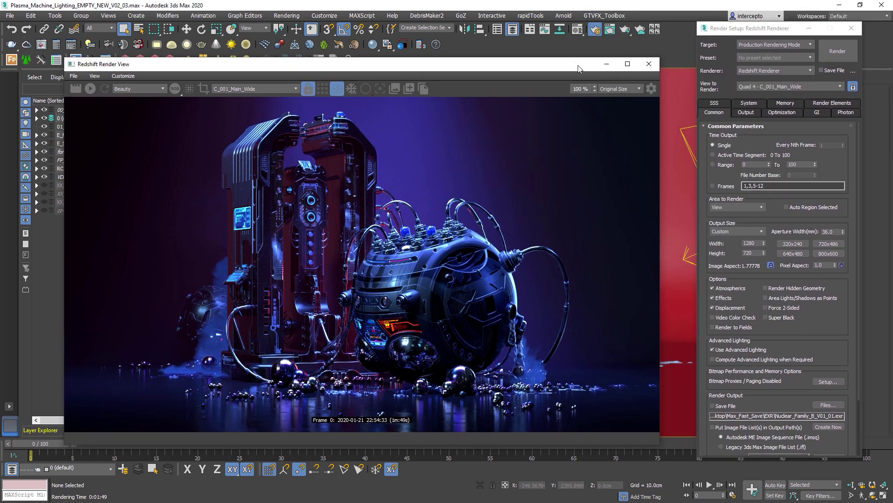
{"action": "left_click", "coordinate": [139, 88]}
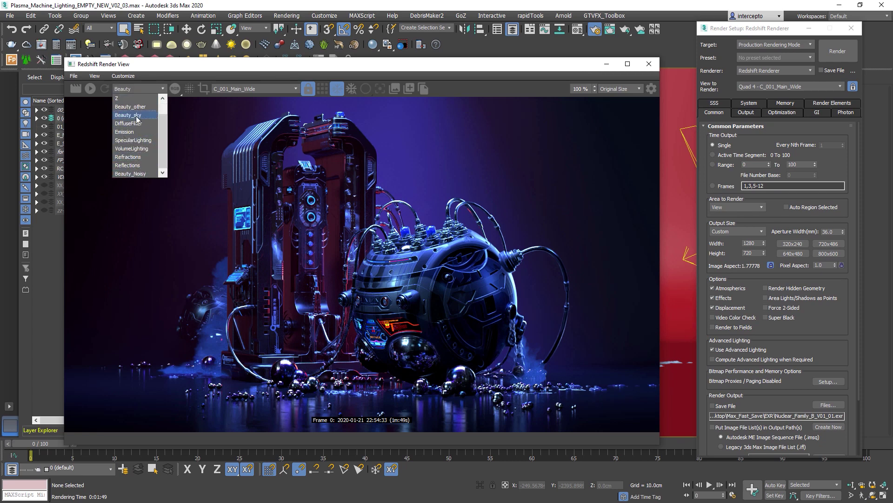
{"action": "scroll", "coordinate": [136, 120], "scroll_direction": "up", "scroll_amount": 1}
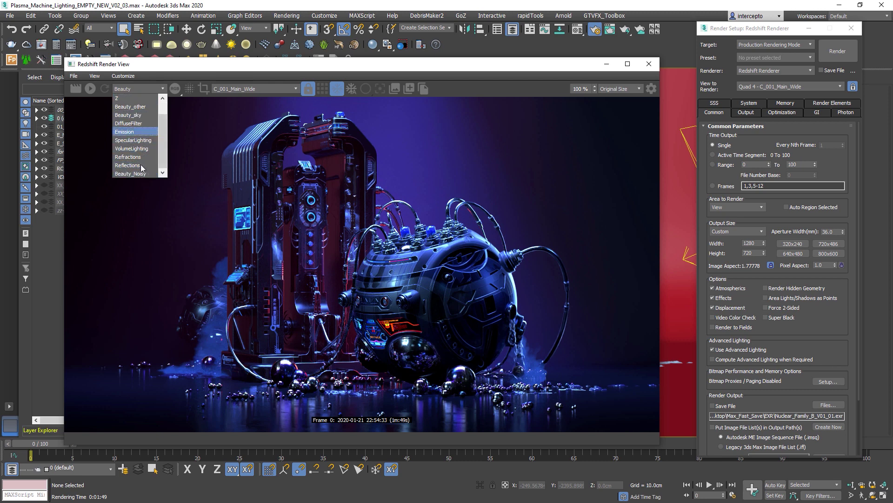
{"action": "scroll", "coordinate": [132, 128], "scroll_direction": "down", "scroll_amount": 1}
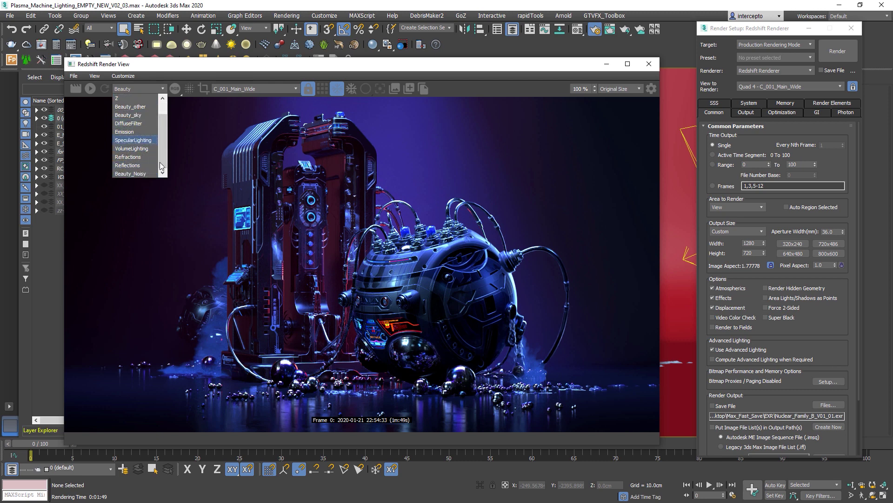
{"action": "left_click", "coordinate": [291, 143]}
{"action": "left_click", "coordinate": [132, 89]}
{"action": "left_click", "coordinate": [294, 142]}
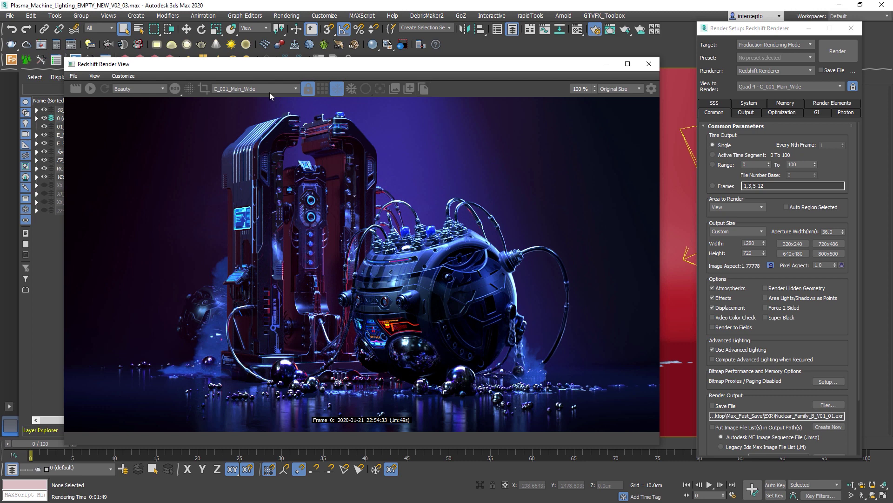
View the Beauty_sky and Beauty_other passes of the finished render, and return to the Beauty pass
{"action": "left_click", "coordinate": [140, 88]}
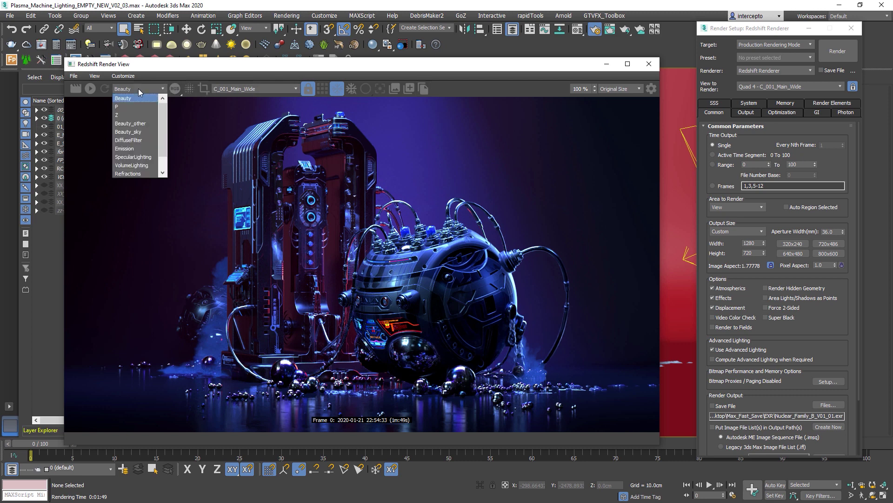
{"action": "left_click", "coordinate": [137, 132]}
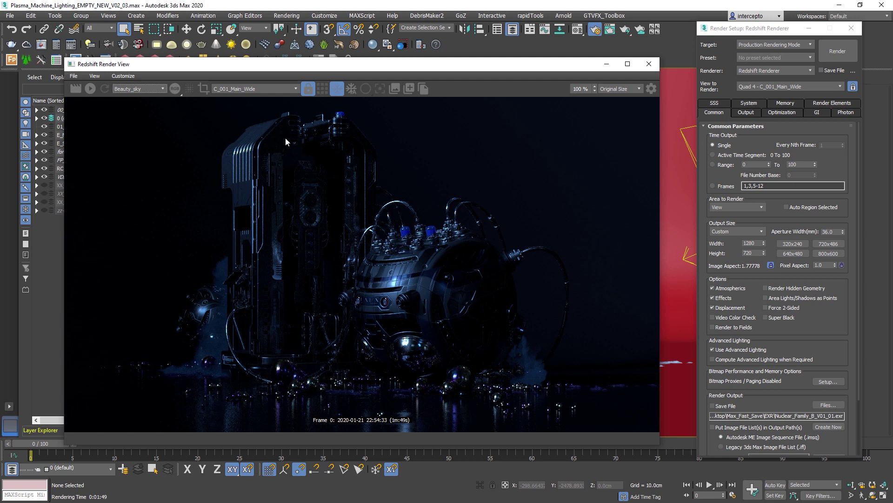
{"action": "left_click", "coordinate": [139, 88]}
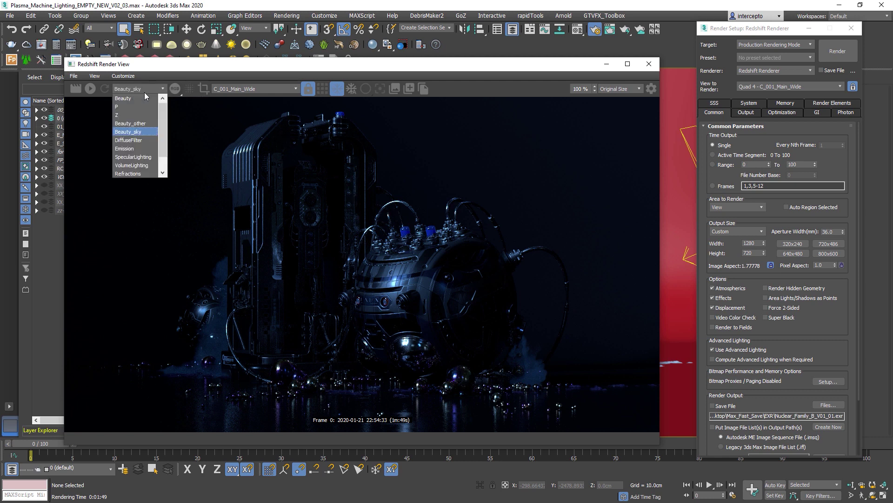
{"action": "left_click", "coordinate": [135, 124]}
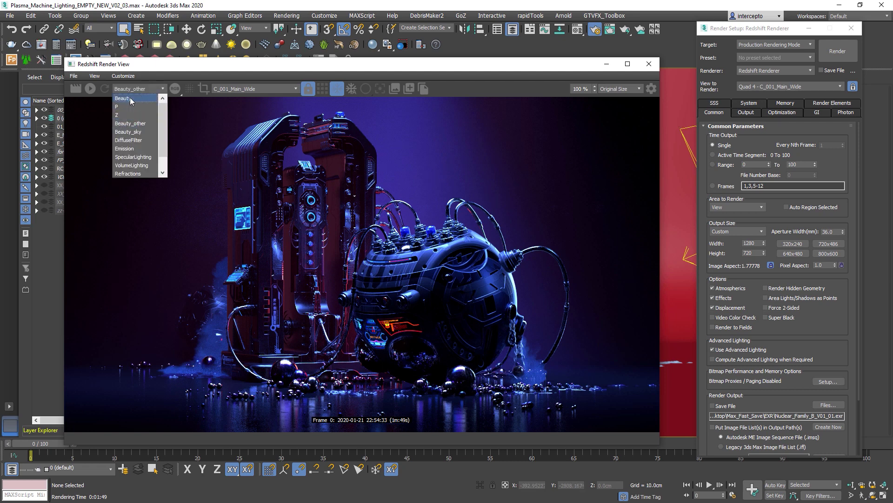
{"action": "left_click", "coordinate": [132, 98]}
Close the Redshift render view to uncover the viewport and Render Setup, and reopen it
{"action": "left_click_drag", "start_coordinate": [575, 68], "coordinate": [539, 70]}
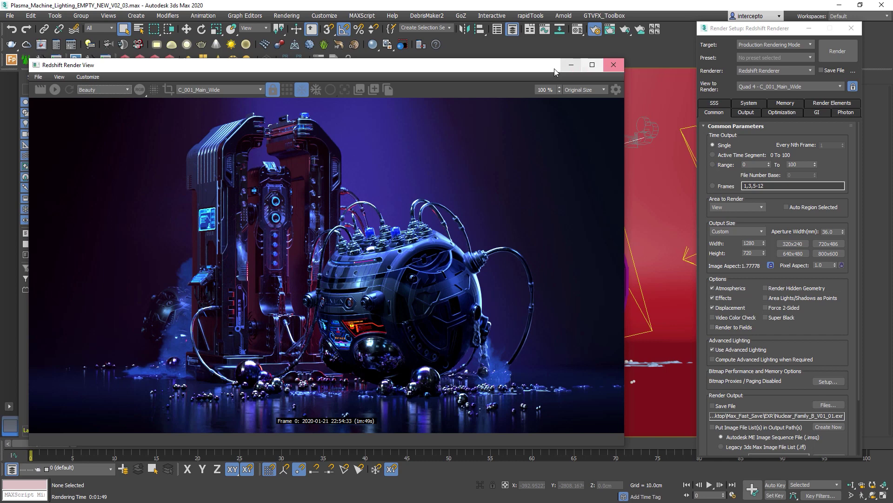
{"action": "left_click", "coordinate": [612, 66]}
{"action": "left_click_drag", "start_coordinate": [720, 32], "coordinate": [531, 30]}
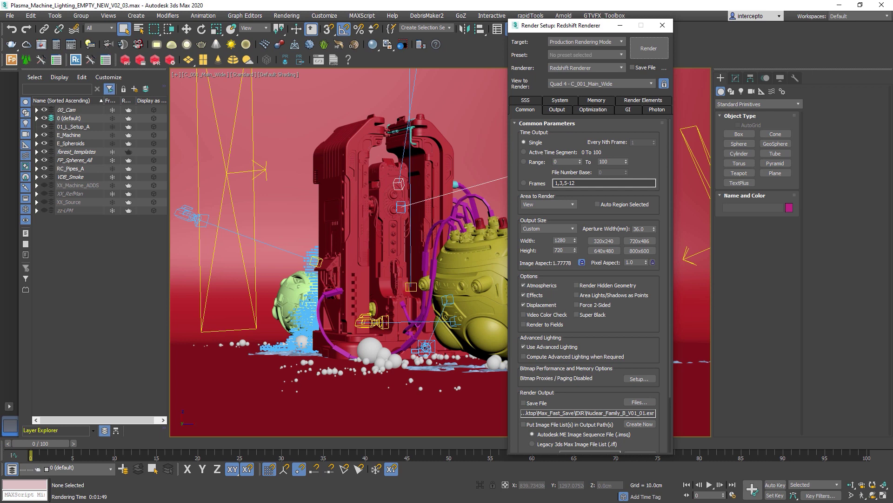
{"action": "key", "text": "ctrl+i"}
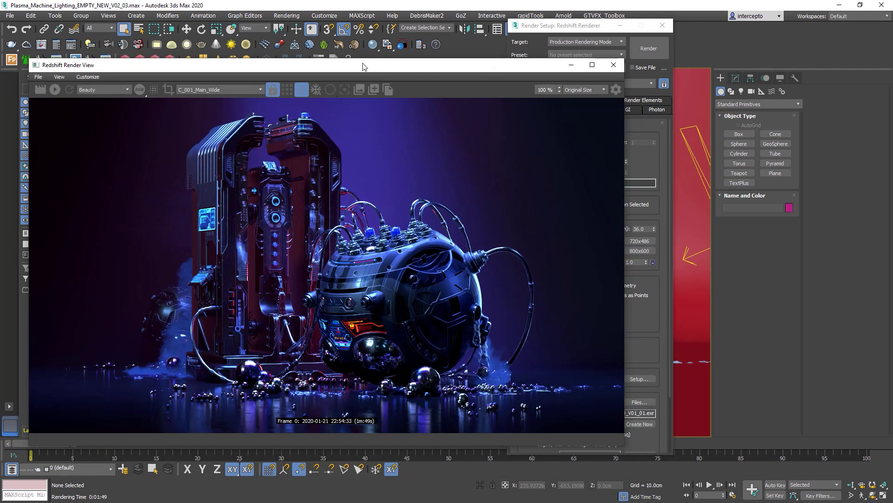
{"action": "left_click_drag", "start_coordinate": [363, 65], "coordinate": [370, 52]}
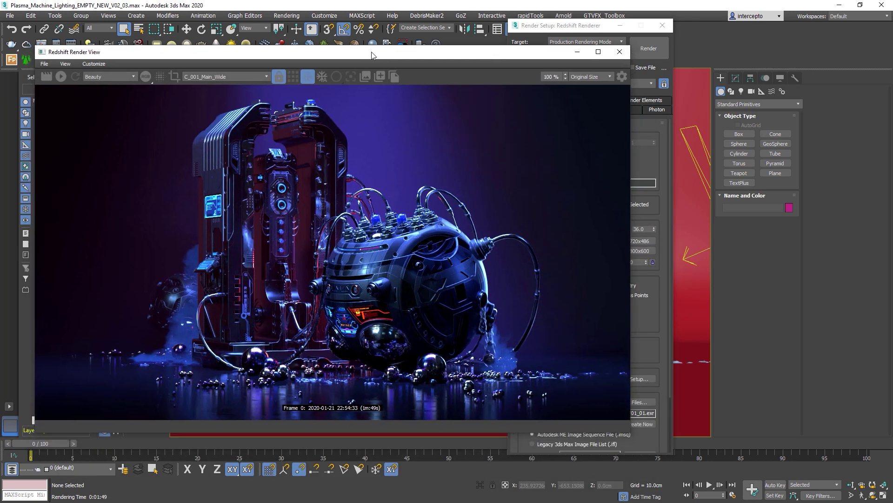
Show the render output before denoising and examine the machine and sphere up close for noise
{"action": "left_click", "coordinate": [116, 76]}
{"action": "left_click", "coordinate": [273, 182]}
{"action": "scroll", "coordinate": [278, 239], "scroll_direction": "up", "scroll_amount": 3}
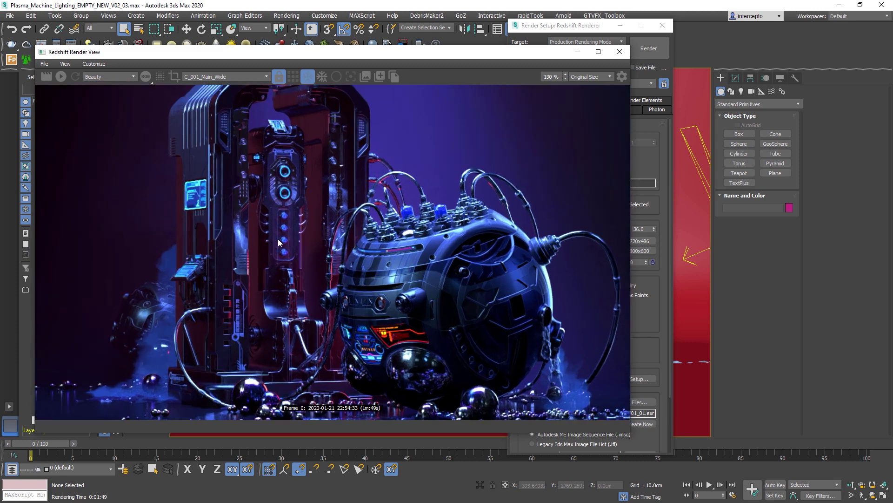
{"action": "left_click", "coordinate": [160, 77]}
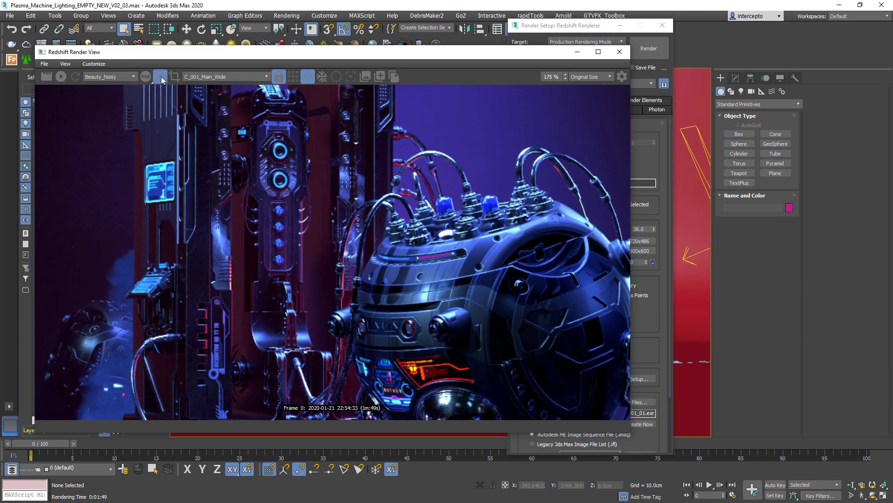
{"action": "scroll", "coordinate": [208, 133], "scroll_direction": "down", "scroll_amount": 3}
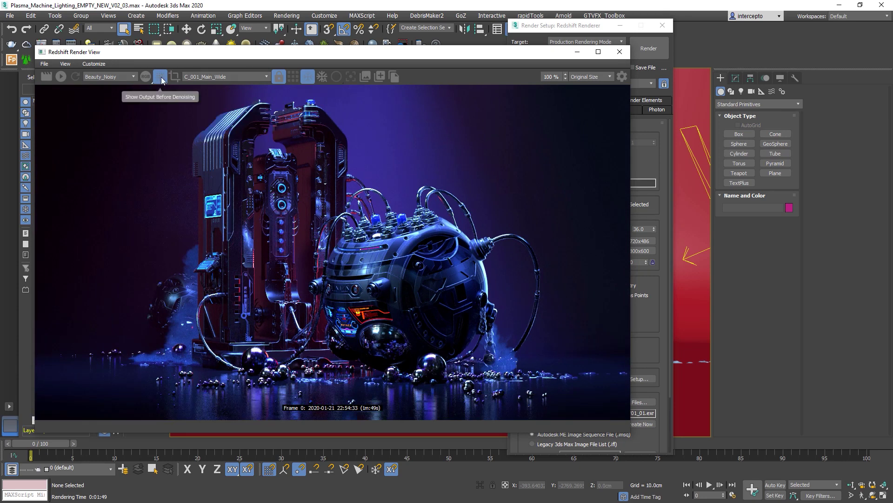
{"action": "scroll", "coordinate": [158, 195], "scroll_direction": "up", "scroll_amount": 4}
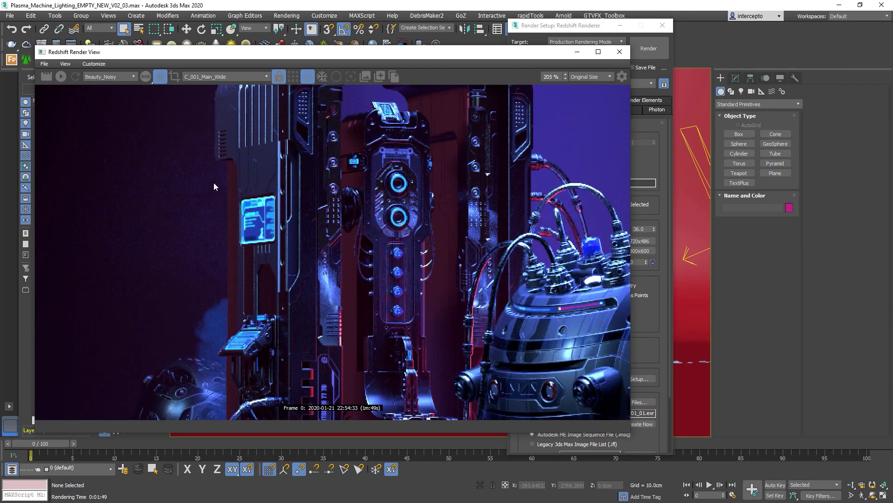
{"action": "scroll", "coordinate": [233, 174], "scroll_direction": "down", "scroll_amount": 4}
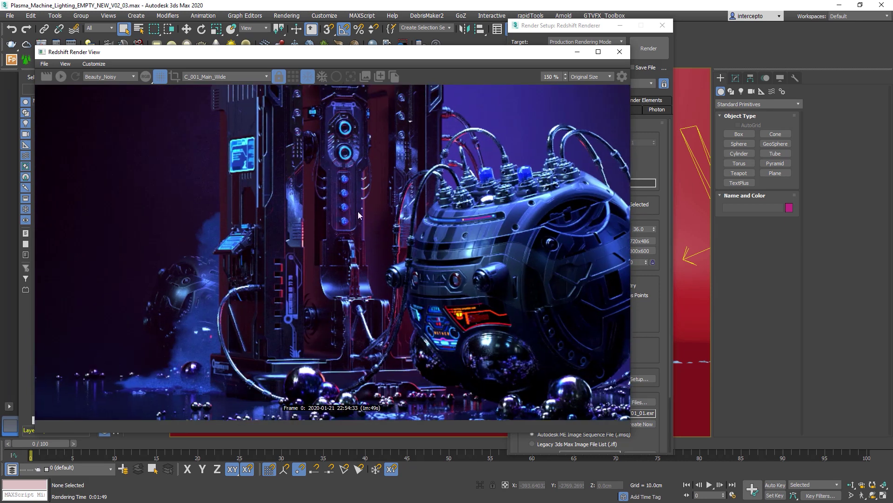
Display the Reflections pass and examine the reflections on the machine, cables and sphere up close
{"action": "left_click", "coordinate": [127, 77]}
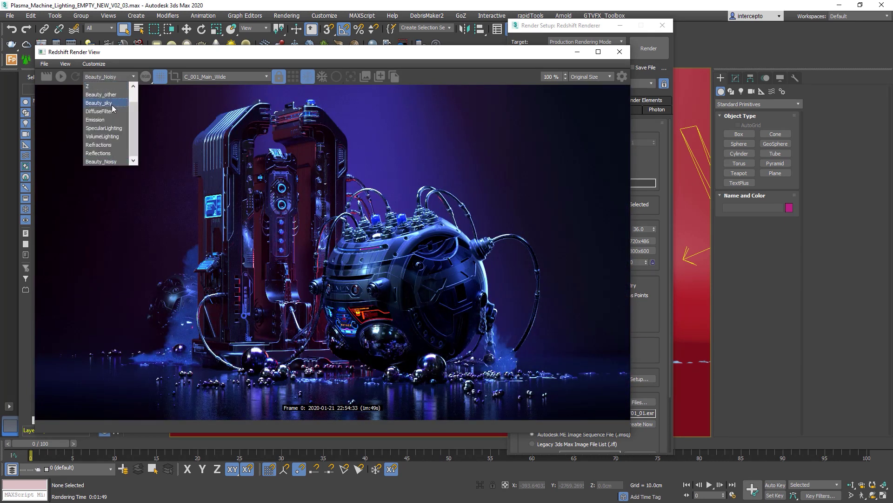
{"action": "left_click", "coordinate": [100, 153]}
{"action": "scroll", "coordinate": [297, 199], "scroll_direction": "up", "scroll_amount": 5}
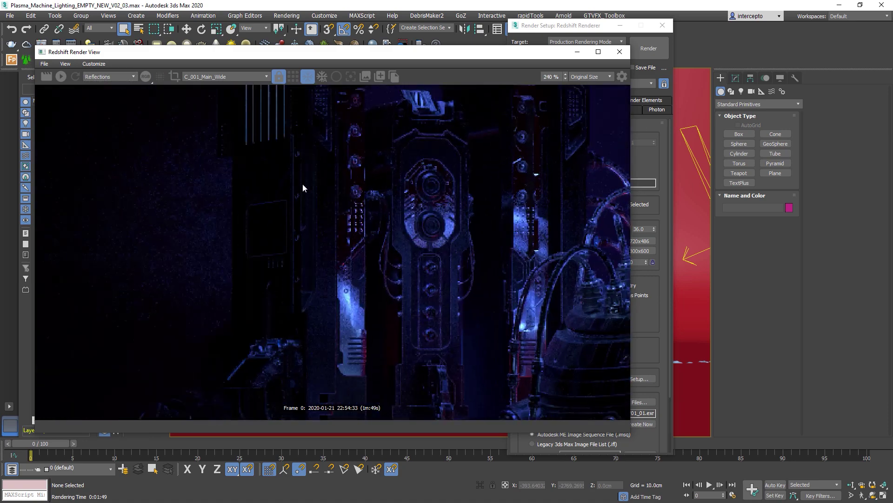
{"action": "left_click_drag", "start_coordinate": [327, 200], "coordinate": [394, 188]}
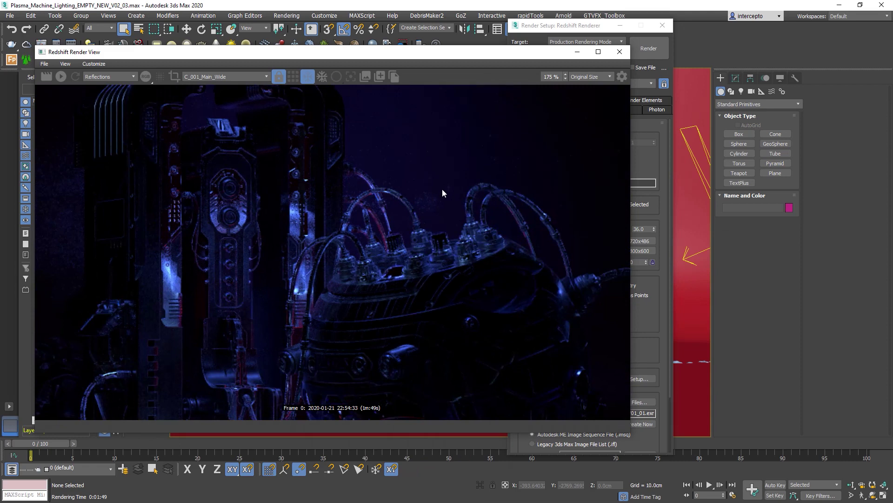
{"action": "scroll", "coordinate": [443, 190], "scroll_direction": "up", "scroll_amount": 2}
{"action": "scroll", "coordinate": [415, 201], "scroll_direction": "down", "scroll_amount": 2}
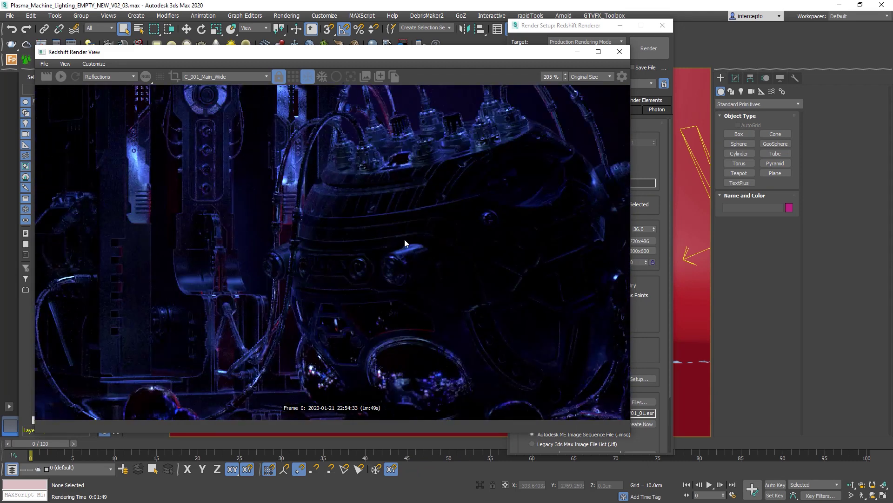
{"action": "scroll", "coordinate": [257, 219], "scroll_direction": "up", "scroll_amount": 2}
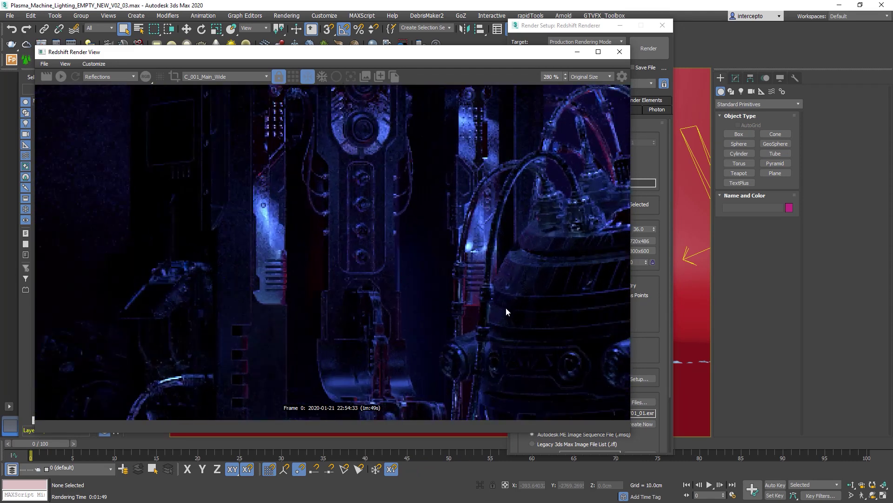
Enable the render region and frame it around the machine's central column in the Reflections pass
{"action": "scroll", "coordinate": [261, 252], "scroll_direction": "down", "scroll_amount": 2}
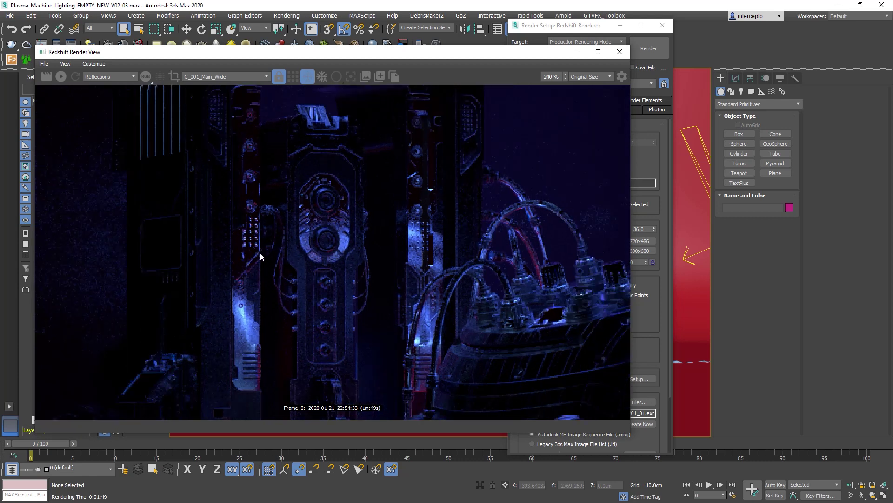
{"action": "mouse_move", "coordinate": [316, 207]}
{"action": "middle_mouse_down"}
{"action": "mouse_move", "coordinate": [310, 199]}
{"action": "mouse_move", "coordinate": [328, 202]}
{"action": "middle_mouse_up"}
{"action": "scroll", "coordinate": [330, 200], "scroll_direction": "down", "scroll_amount": 1}
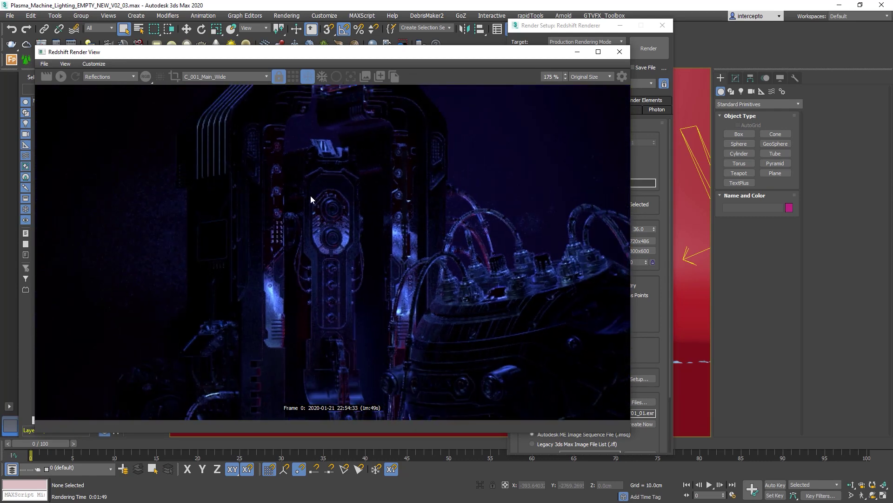
{"action": "left_click", "coordinate": [174, 76]}
{"action": "mouse_move", "coordinate": [259, 144]}
{"action": "left_mouse_down"}
{"action": "mouse_move", "coordinate": [421, 319]}
{"action": "mouse_move", "coordinate": [459, 344]}
{"action": "left_mouse_up"}
Show the Redshift output settings in Render Setup, and expand the AOV Processing and Sampling Overrides sections
{"action": "left_click_drag", "start_coordinate": [582, 26], "coordinate": [707, 34]}
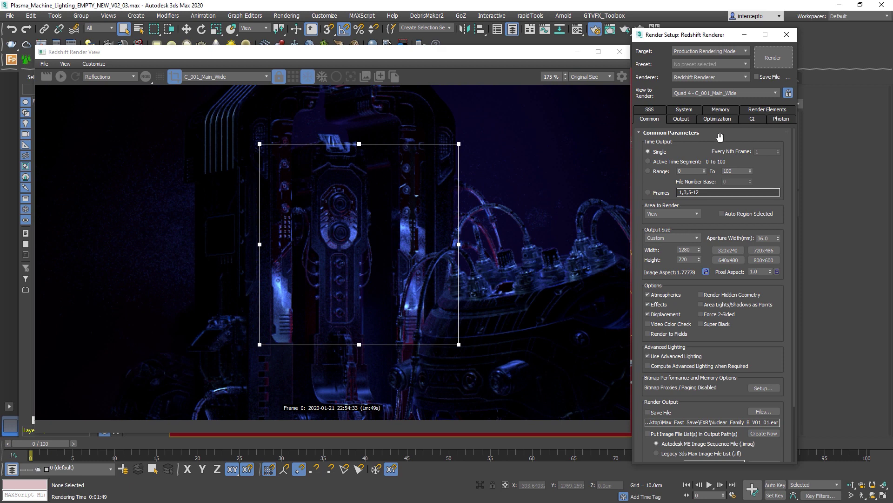
{"action": "left_click", "coordinate": [682, 118]}
{"action": "left_click_drag", "start_coordinate": [689, 35], "coordinate": [605, 25]}
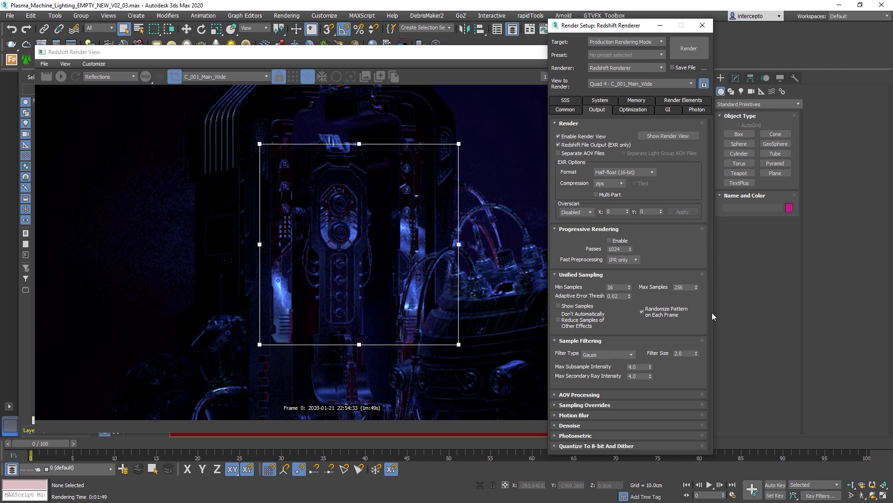
{"action": "left_click", "coordinate": [580, 394]}
{"action": "scroll", "coordinate": [666, 303], "scroll_direction": "down", "scroll_amount": 2}
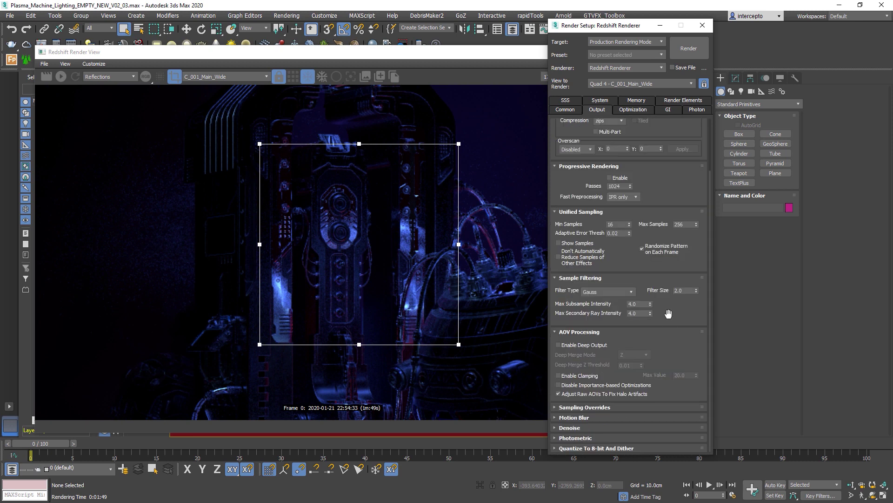
{"action": "left_click", "coordinate": [585, 407]}
{"action": "scroll", "coordinate": [641, 322], "scroll_direction": "down", "scroll_amount": 6}
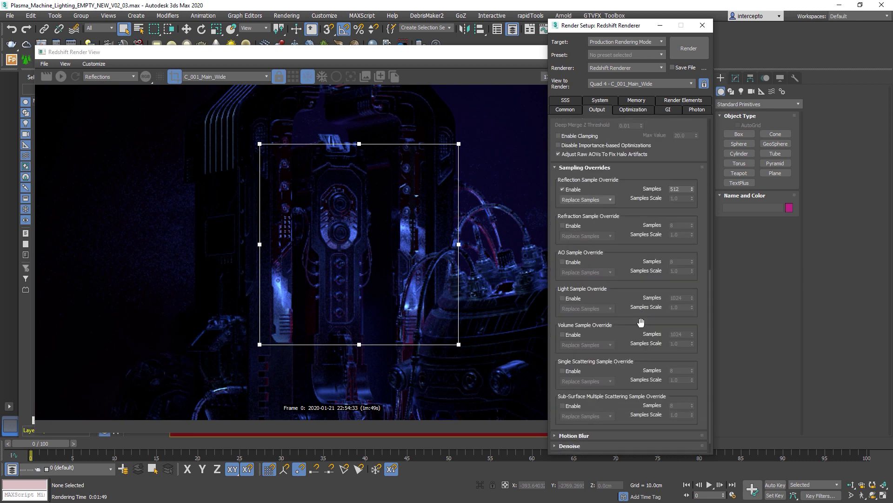
Set the reflection sample override to 1024 samples and close Render Setup
{"action": "scroll", "coordinate": [684, 293], "scroll_direction": "up", "scroll_amount": 4}
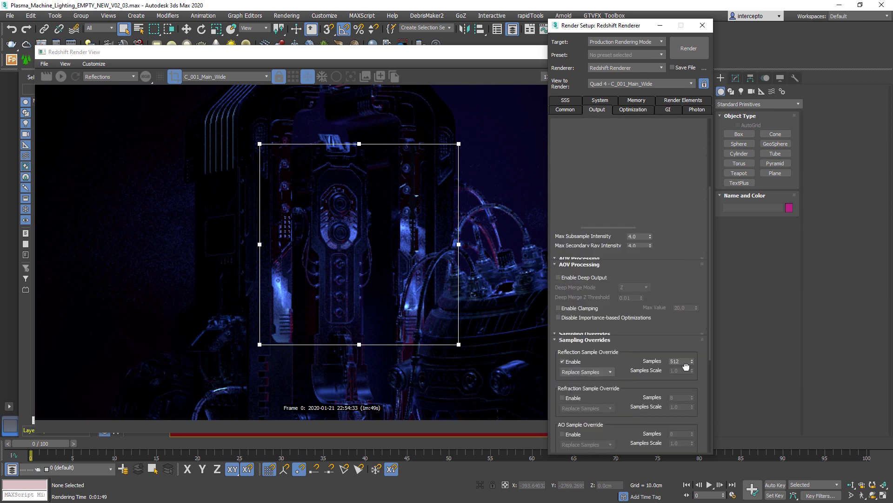
{"action": "double_click", "coordinate": [678, 196]}
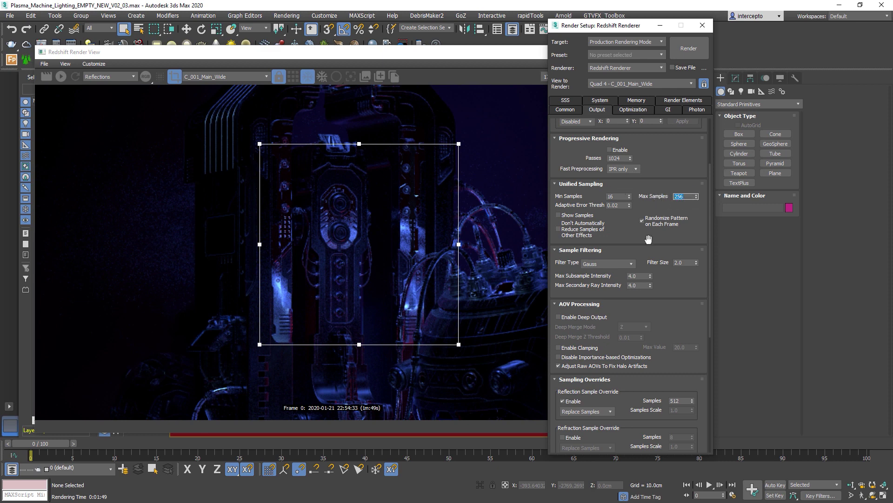
{"action": "scroll", "coordinate": [690, 320], "scroll_direction": "down", "scroll_amount": 4}
{"action": "double_click", "coordinate": [680, 275]}
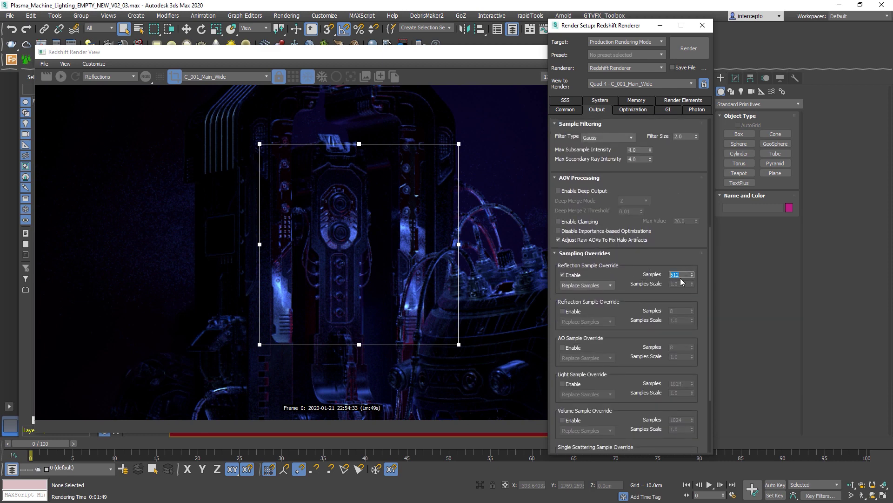
{"action": "type", "text": "1024"}
{"action": "left_click_drag", "start_coordinate": [683, 247], "coordinate": [687, 209]}
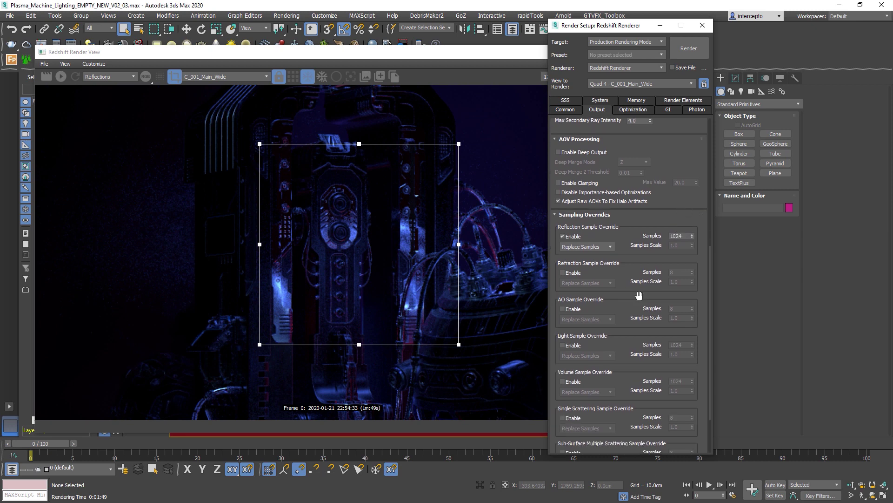
{"action": "left_click", "coordinate": [702, 26]}
Store a snapshot of the current render, and re-render a wider region covering the dark wall and the machine's column
{"action": "left_click", "coordinate": [372, 76]}
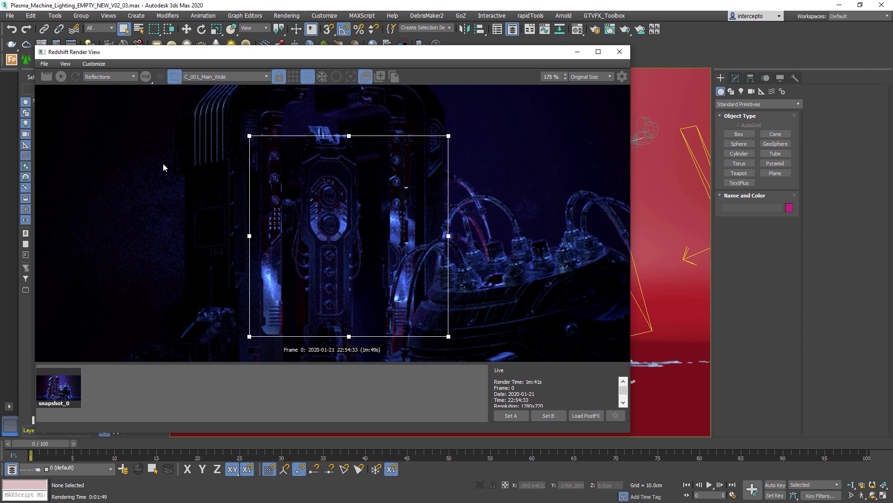
{"action": "left_click_drag", "start_coordinate": [112, 139], "coordinate": [452, 319]}
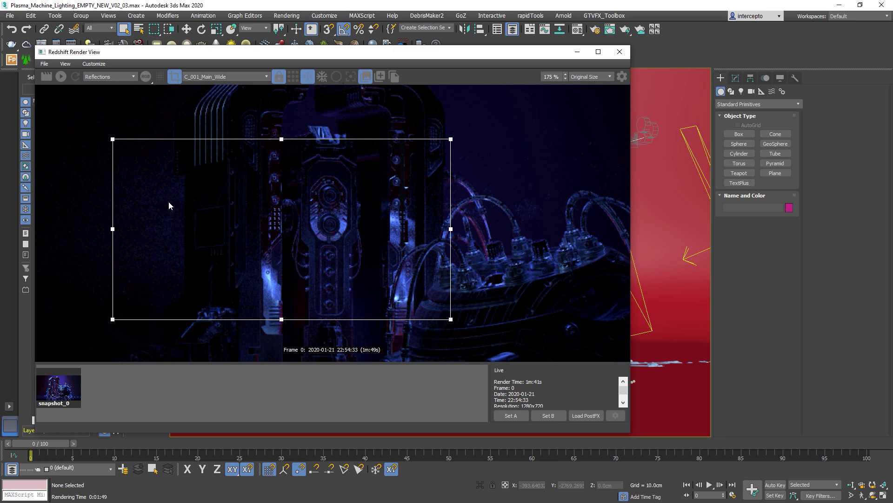
{"action": "scroll", "coordinate": [177, 233], "scroll_direction": "up", "scroll_amount": 5}
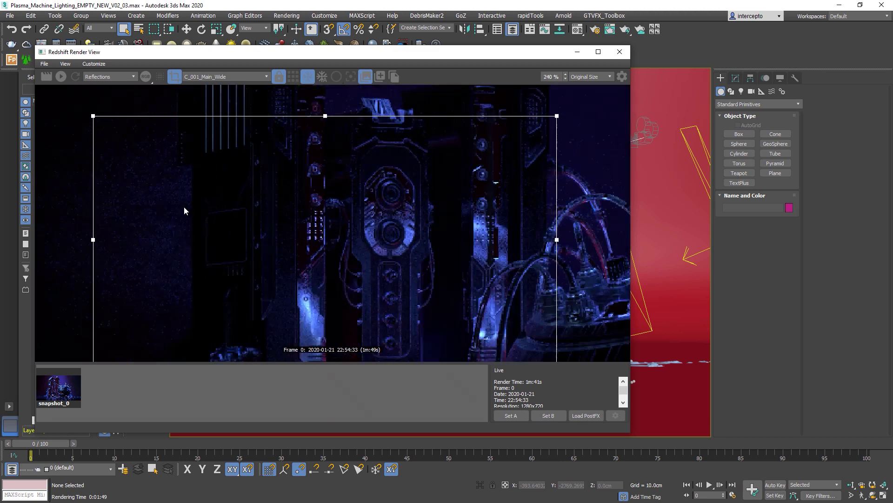
{"action": "scroll", "coordinate": [155, 224], "scroll_direction": "down", "scroll_amount": 5}
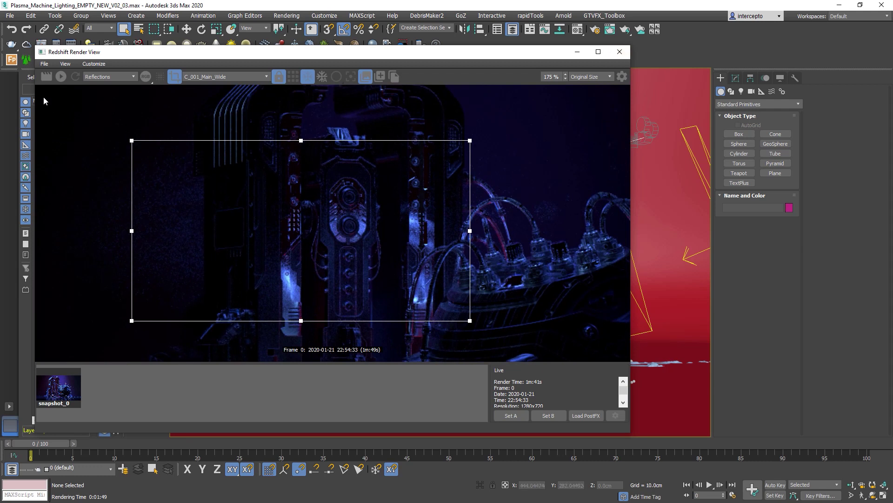
{"action": "left_click", "coordinate": [46, 78]}
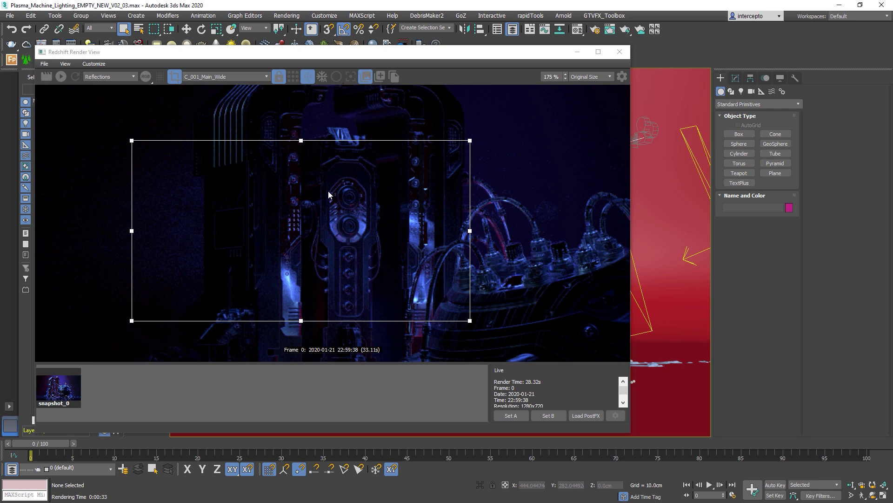
Compare the reflection noise on the wall and machine column between the new region render and the stored snapshot
{"action": "scroll", "coordinate": [364, 208], "scroll_direction": "up", "scroll_amount": 3}
{"action": "scroll", "coordinate": [393, 183], "scroll_direction": "down", "scroll_amount": 1}
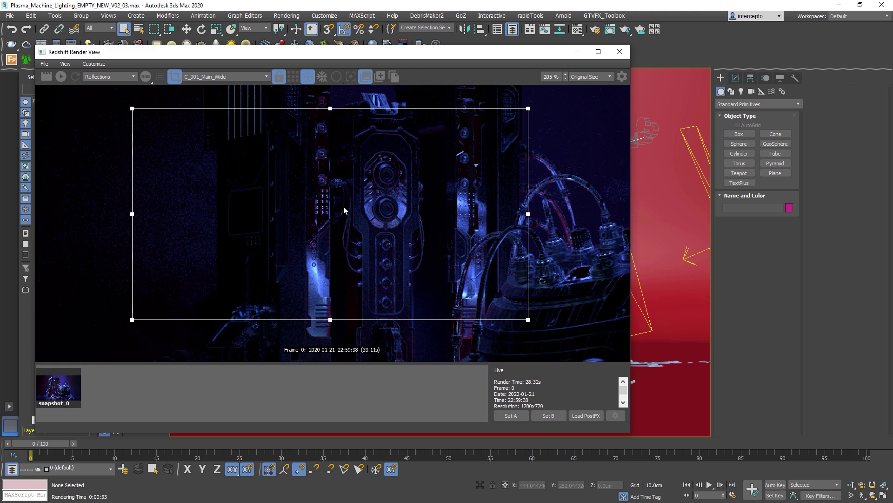
{"action": "middle_click_drag", "start_coordinate": [335, 211], "coordinate": [337, 219]}
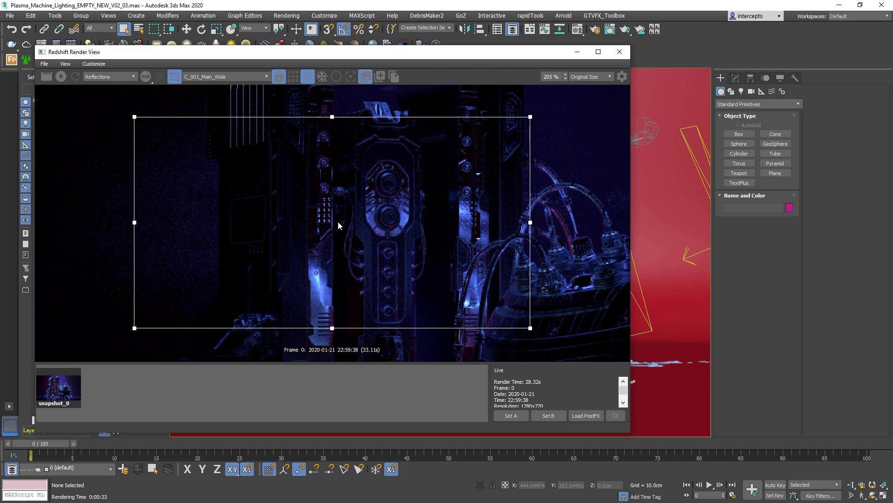
{"action": "left_click", "coordinate": [57, 392]}
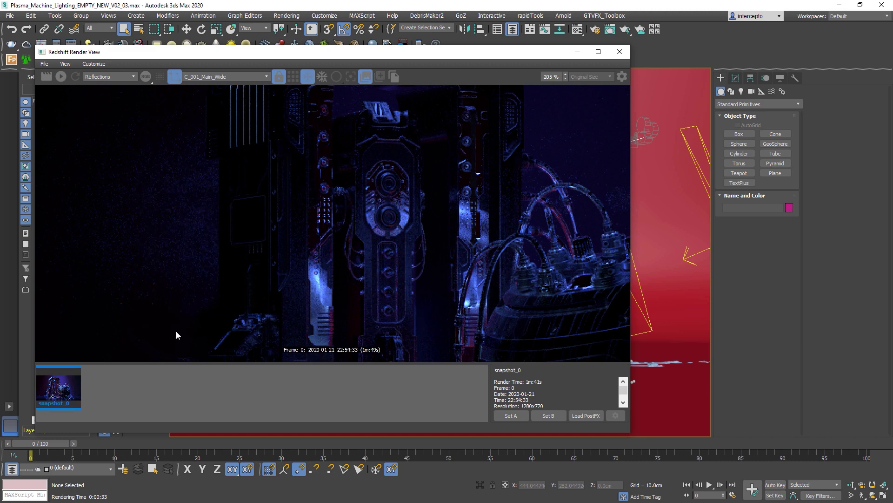
{"action": "scroll", "coordinate": [240, 263], "scroll_direction": "up", "scroll_amount": 4}
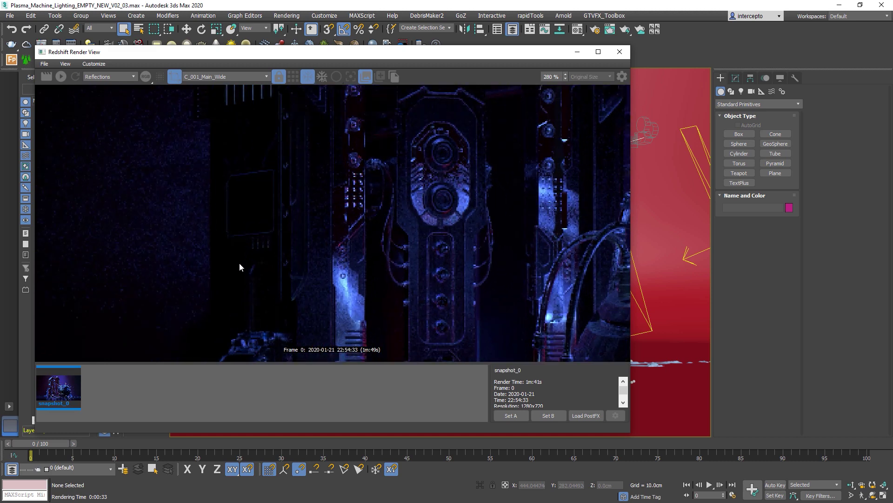
{"action": "left_click", "coordinate": [56, 388]}
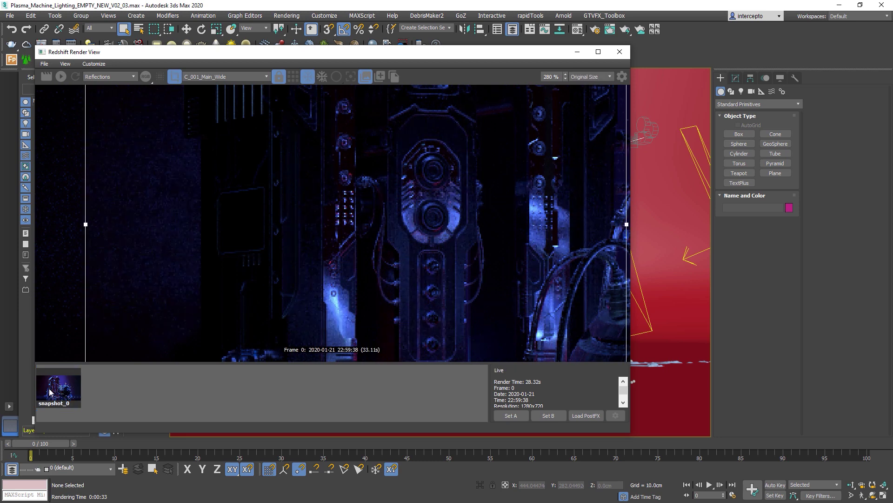
{"action": "scroll", "coordinate": [226, 252], "scroll_direction": "down", "scroll_amount": 3}
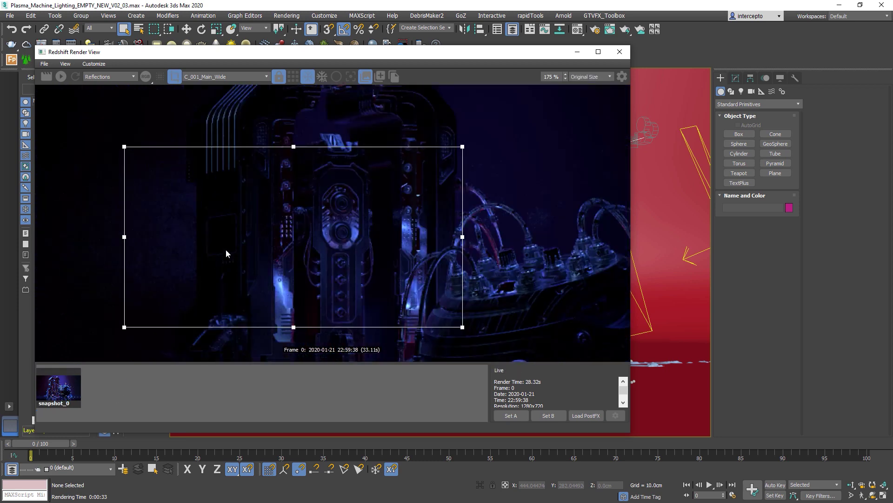
{"action": "left_click", "coordinate": [58, 381]}
{"action": "left_click", "coordinate": [137, 392]}
Turn off the render region and switch from the Reflections pass to the Z and Beauty_other passes
{"action": "scroll", "coordinate": [228, 255], "scroll_direction": "down", "scroll_amount": 3}
{"action": "left_click", "coordinate": [175, 77]}
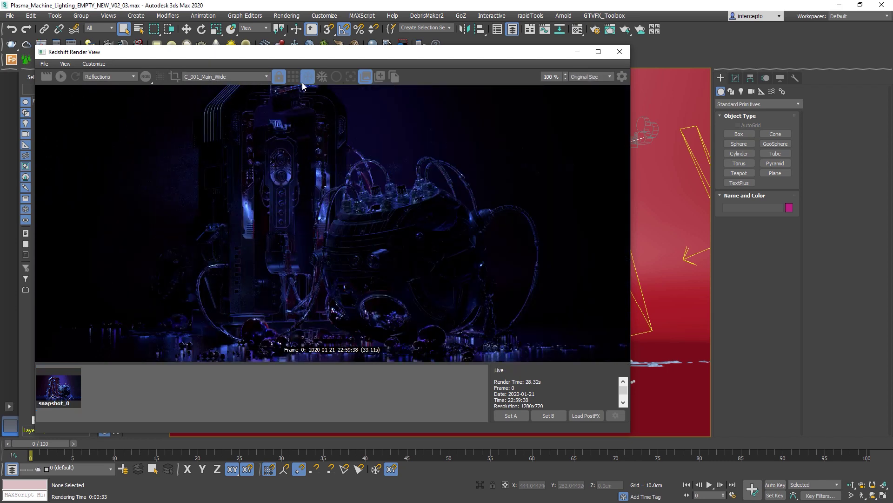
{"action": "left_click", "coordinate": [109, 76]}
{"action": "scroll", "coordinate": [90, 98], "scroll_direction": "up", "scroll_amount": 1}
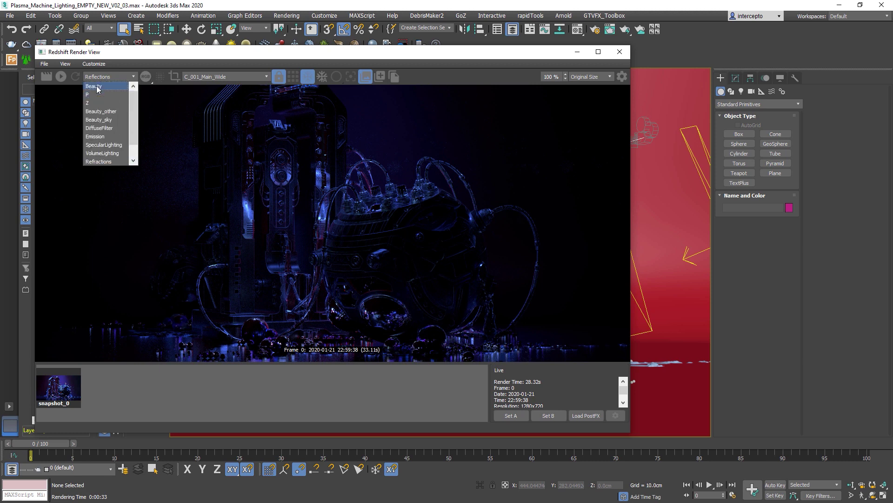
{"action": "left_click", "coordinate": [90, 95]}
{"action": "key", "text": "Down"}
{"action": "key", "text": "Down"}
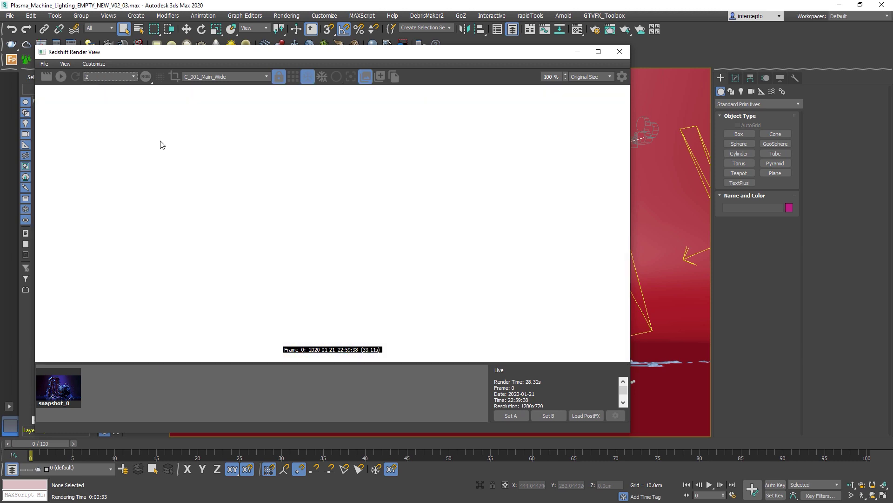
View the Z and SpecularLighting passes of the full frame, and return to the Reflections pass
{"action": "left_click", "coordinate": [105, 77]}
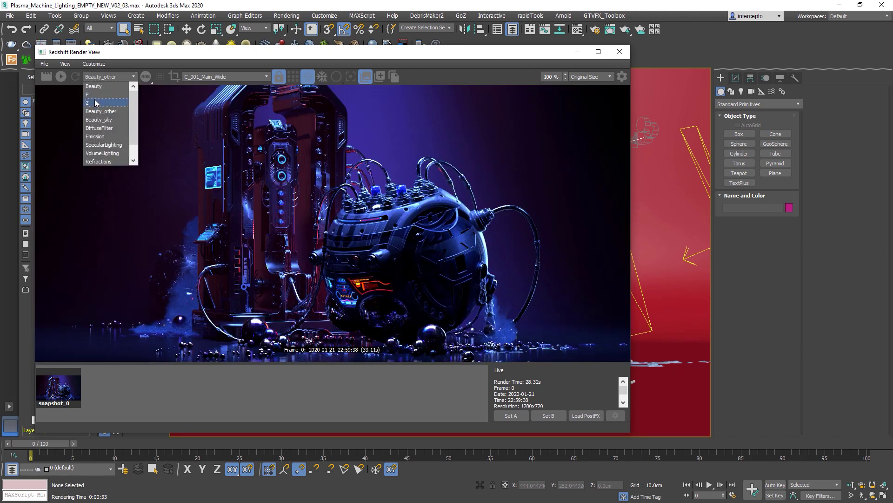
{"action": "left_click", "coordinate": [103, 95]}
{"action": "left_click", "coordinate": [107, 80]}
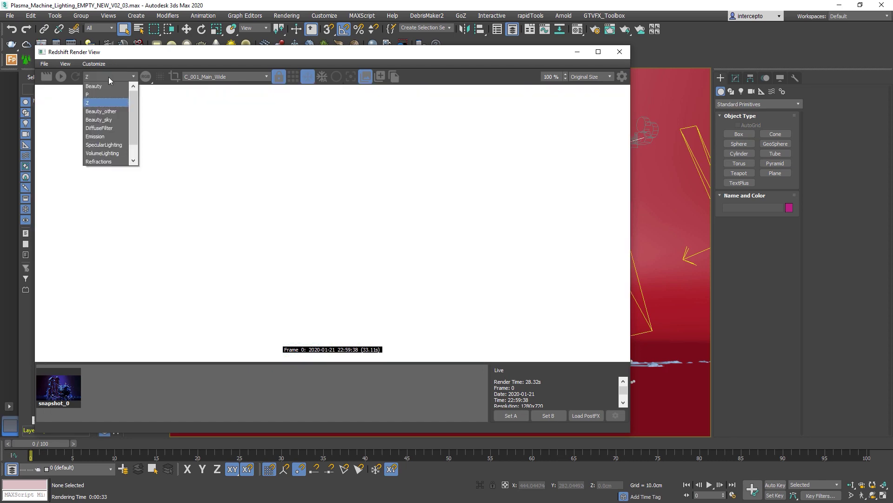
{"action": "left_click", "coordinate": [110, 128]}
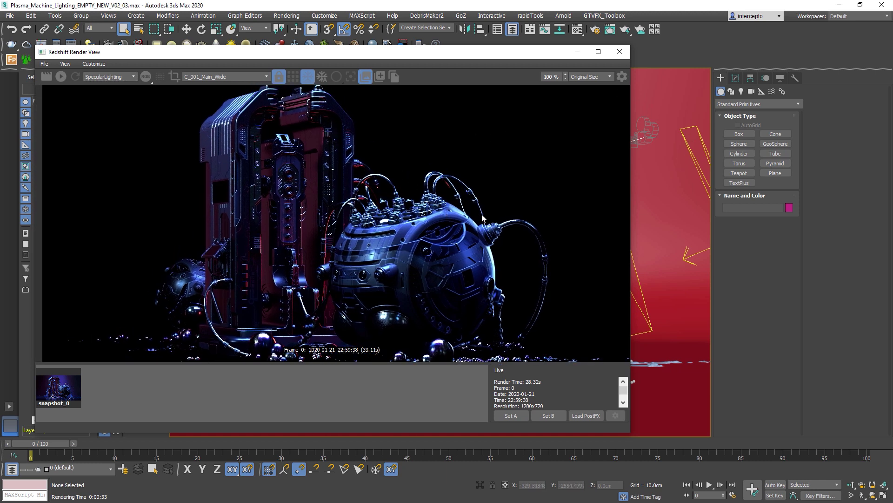
{"action": "left_click", "coordinate": [112, 76]}
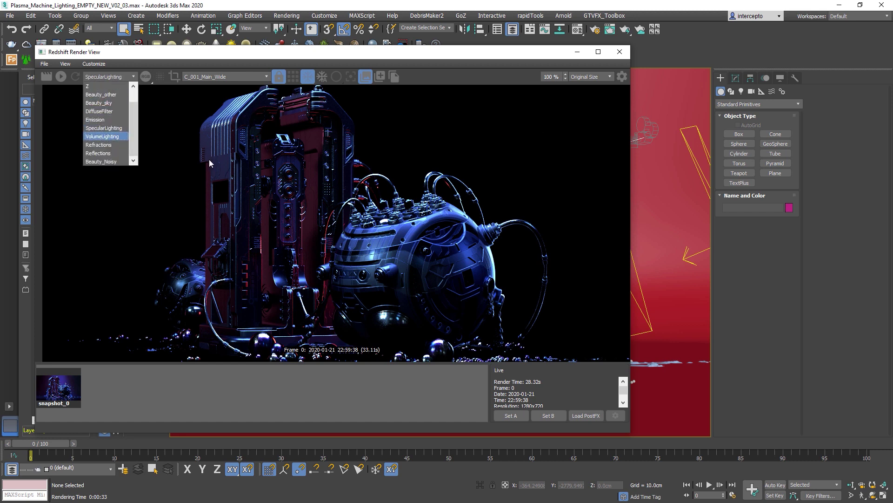
{"action": "left_click", "coordinate": [106, 153]}
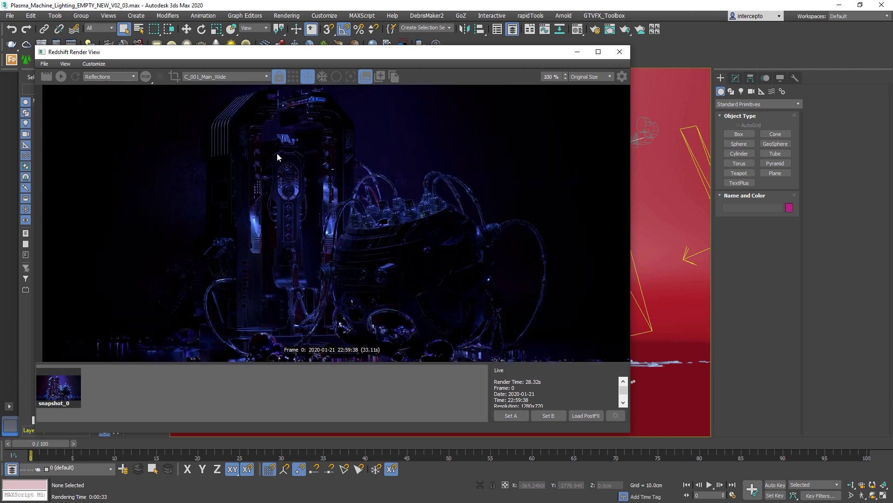
Display the Beauty_Noisy pass, examine the machine and sphere up close, and compare it with the denoised Beauty pass
{"action": "left_click", "coordinate": [110, 78]}
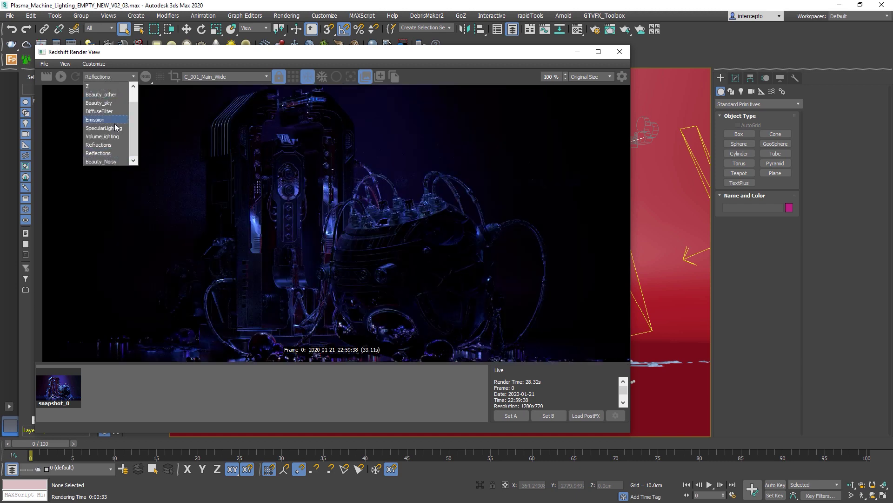
{"action": "left_click", "coordinate": [108, 162]}
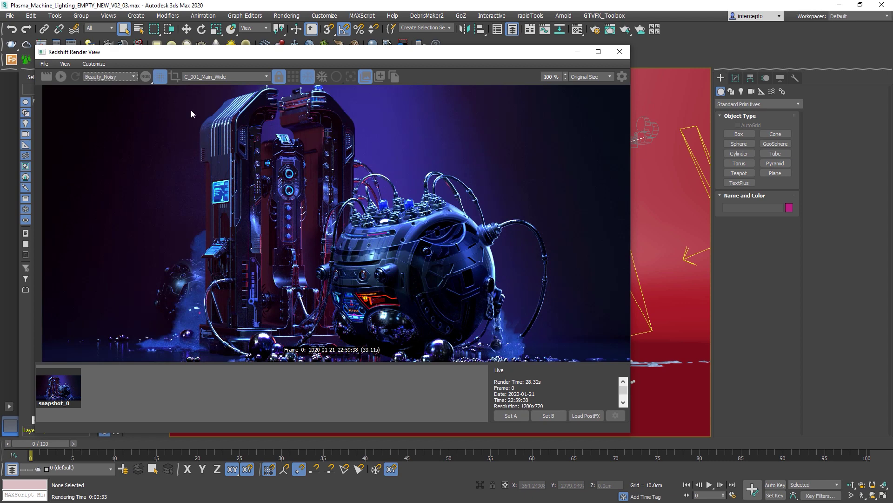
{"action": "scroll", "coordinate": [304, 179], "scroll_direction": "up", "scroll_amount": 2}
{"action": "middle_click_drag", "start_coordinate": [165, 113], "coordinate": [239, 120]}
{"action": "scroll", "coordinate": [238, 120], "scroll_direction": "up", "scroll_amount": 1}
{"action": "scroll", "coordinate": [258, 190], "scroll_direction": "up", "scroll_amount": 1}
{"action": "middle_click_drag", "start_coordinate": [260, 191], "coordinate": [183, 139]}
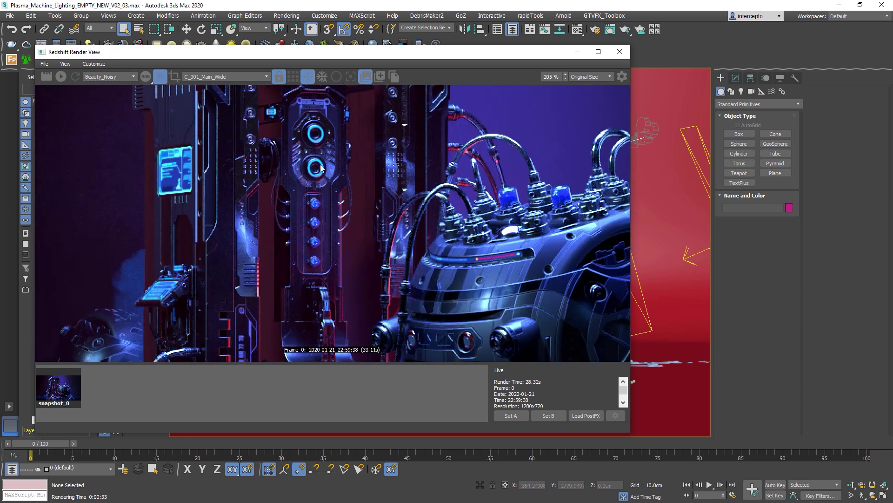
{"action": "middle_click_drag", "start_coordinate": [292, 150], "coordinate": [309, 175]}
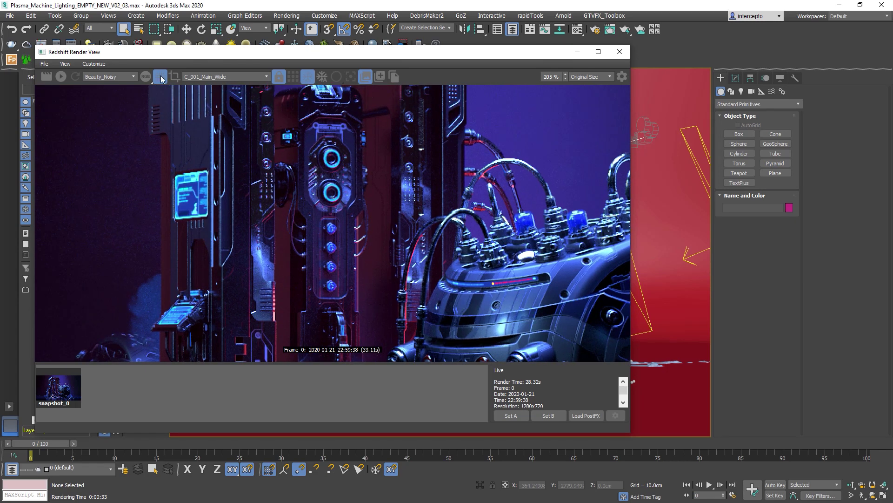
{"action": "left_click", "coordinate": [160, 77]}
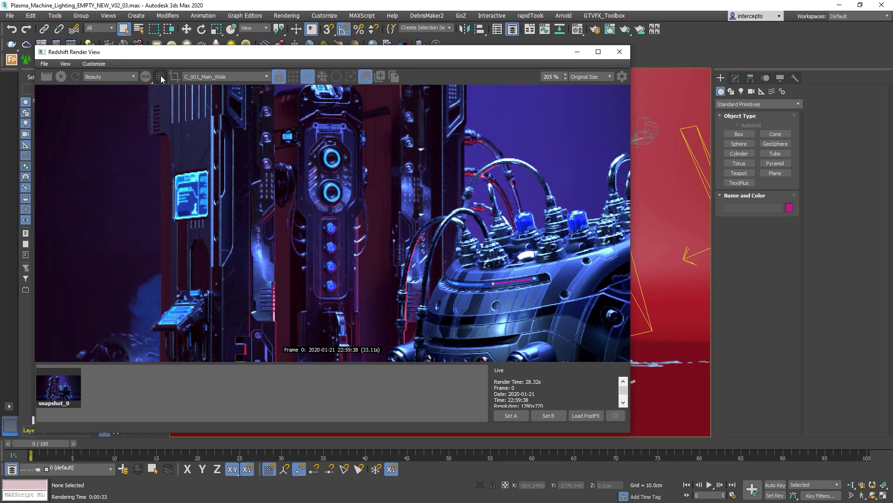
{"action": "left_click", "coordinate": [160, 77]}
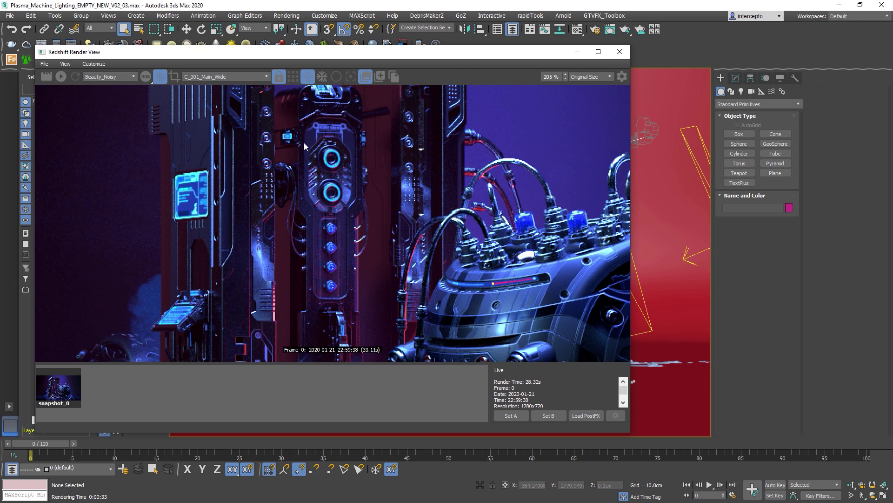
Zoom in on the machine's central column in the Beauty_Noisy pass and switch to the denoised Beauty pass
{"action": "scroll", "coordinate": [331, 158], "scroll_direction": "up", "scroll_amount": 3}
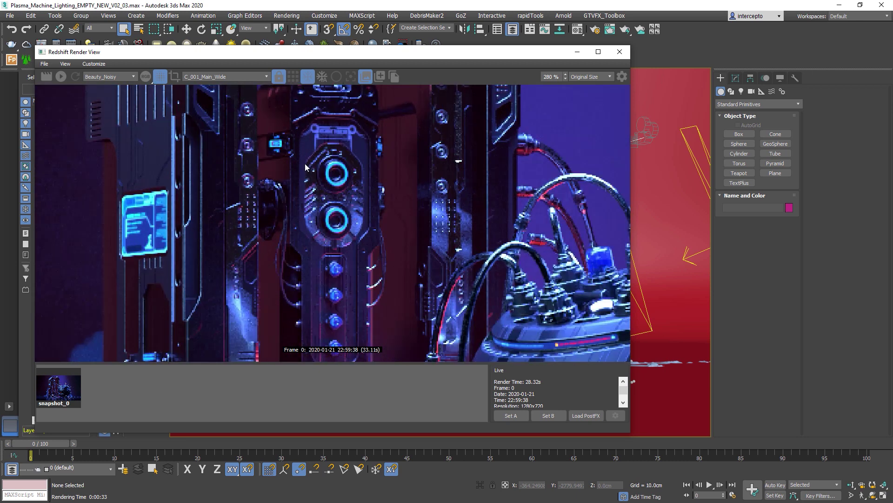
{"action": "scroll", "coordinate": [305, 173], "scroll_direction": "down", "scroll_amount": 1}
{"action": "middle_click_drag", "start_coordinate": [307, 174], "coordinate": [321, 173]}
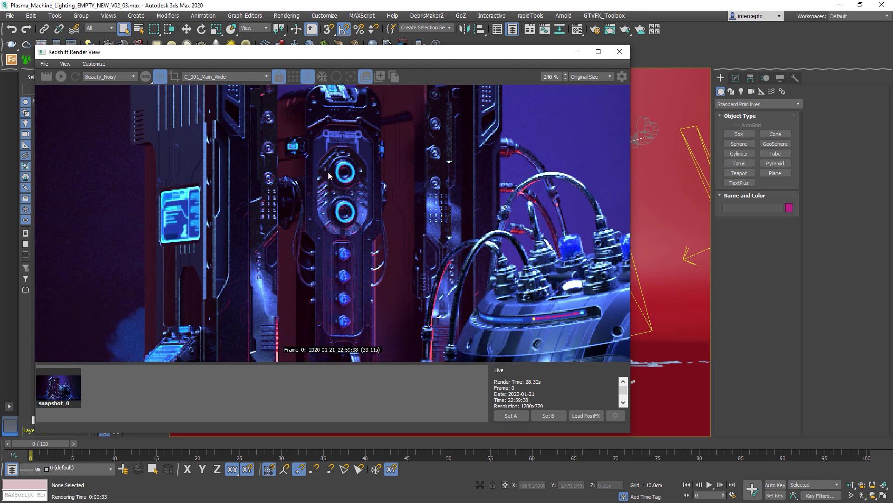
{"action": "scroll", "coordinate": [327, 173], "scroll_direction": "up", "scroll_amount": 2}
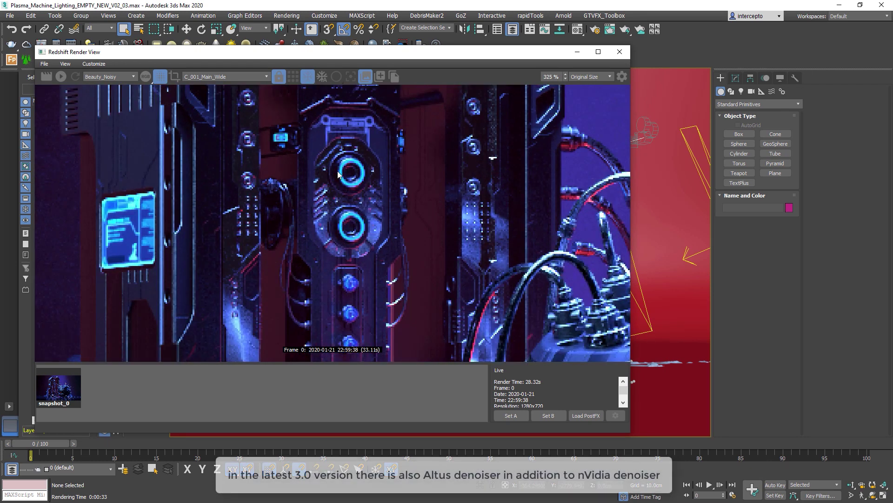
{"action": "left_click", "coordinate": [161, 78]}
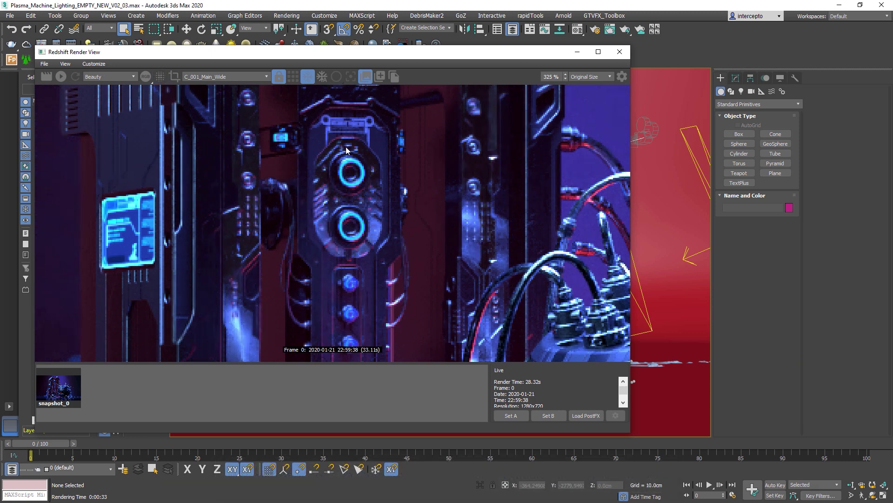
Examine the denoised Beauty pass up close, from the machine's top arch down to its column lights and side screen
{"action": "middle_click_drag", "start_coordinate": [265, 206], "coordinate": [282, 199]}
{"action": "middle_click_drag", "start_coordinate": [288, 275], "coordinate": [336, 275]}
{"action": "middle_click_drag", "start_coordinate": [298, 152], "coordinate": [321, 152]}
{"action": "middle_click_drag", "start_coordinate": [389, 165], "coordinate": [349, 171]}
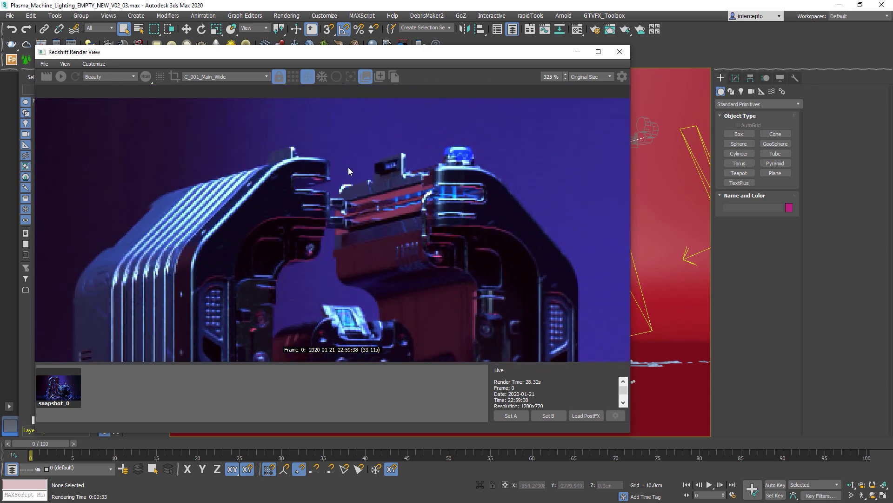
{"action": "middle_click_drag", "start_coordinate": [314, 236], "coordinate": [306, 174]}
{"action": "scroll", "coordinate": [345, 198], "scroll_direction": "down", "scroll_amount": 6}
{"action": "middle_click_drag", "start_coordinate": [345, 241], "coordinate": [352, 182]}
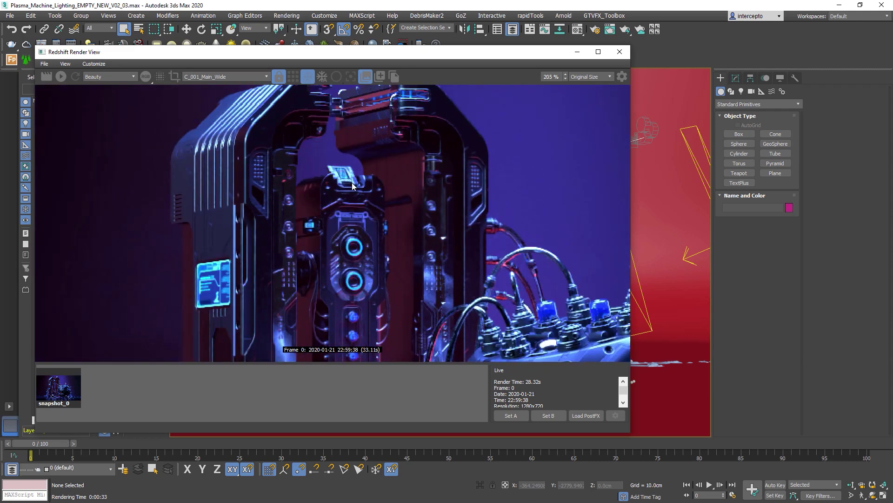
{"action": "scroll", "coordinate": [345, 209], "scroll_direction": "up", "scroll_amount": 6}
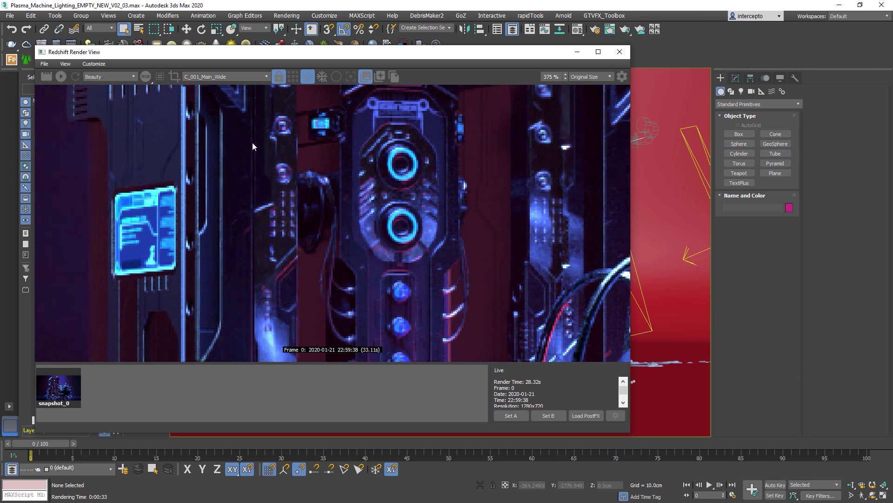
{"action": "middle_click_drag", "start_coordinate": [284, 257], "coordinate": [293, 174]}
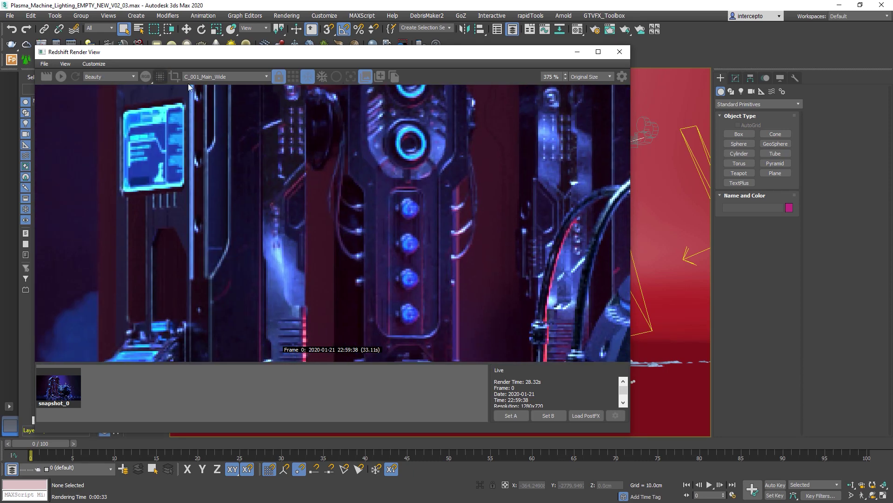
Toggle back to the Beauty_Noisy pass and compare its noise on the machine column and across the full frame
{"action": "left_click", "coordinate": [159, 77]}
{"action": "left_click", "coordinate": [159, 80]}
{"action": "left_click", "coordinate": [160, 79]}
{"action": "scroll", "coordinate": [299, 163], "scroll_direction": "down", "scroll_amount": 2}
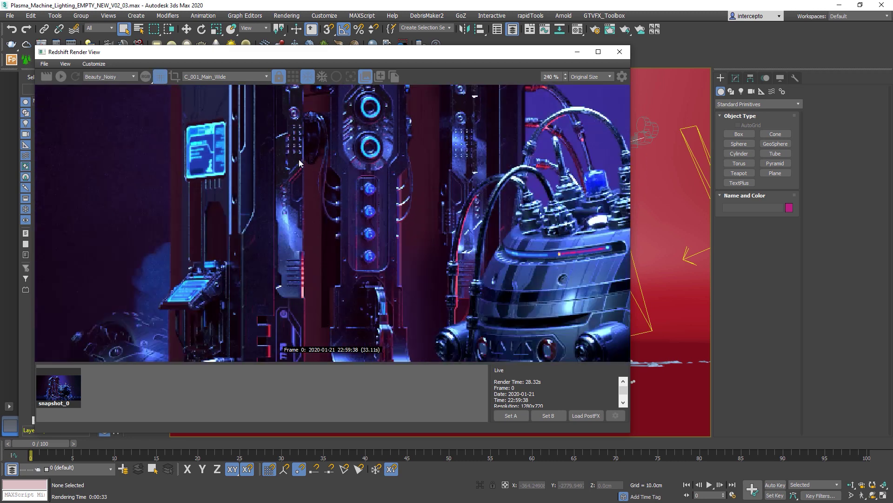
{"action": "scroll", "coordinate": [299, 163], "scroll_direction": "down", "scroll_amount": 2}
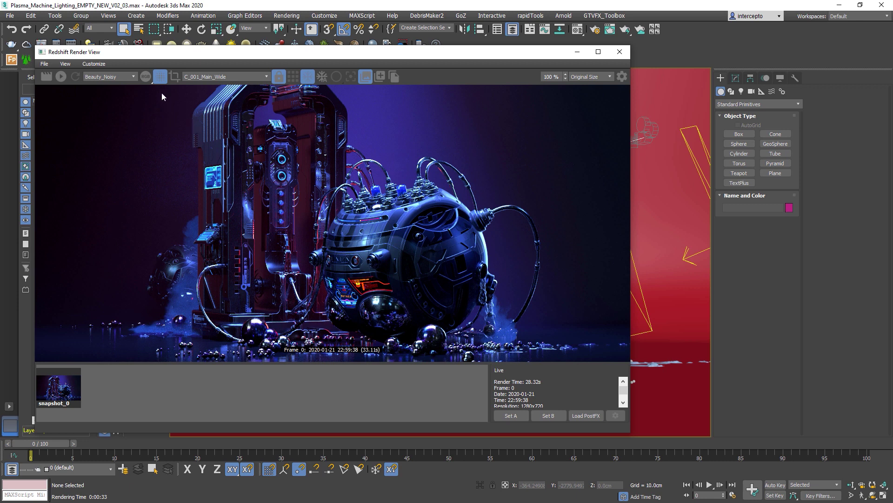
Set the displayed pass back to Beauty and close the Redshift Render View
{"action": "left_click", "coordinate": [107, 76]}
{"action": "left_click", "coordinate": [103, 87]}
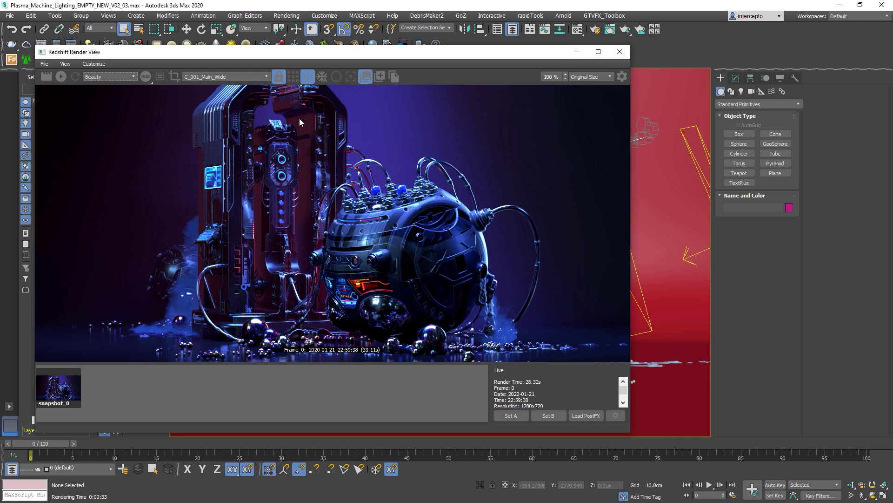
{"action": "left_click", "coordinate": [366, 77]}
{"action": "left_click", "coordinate": [619, 51]}
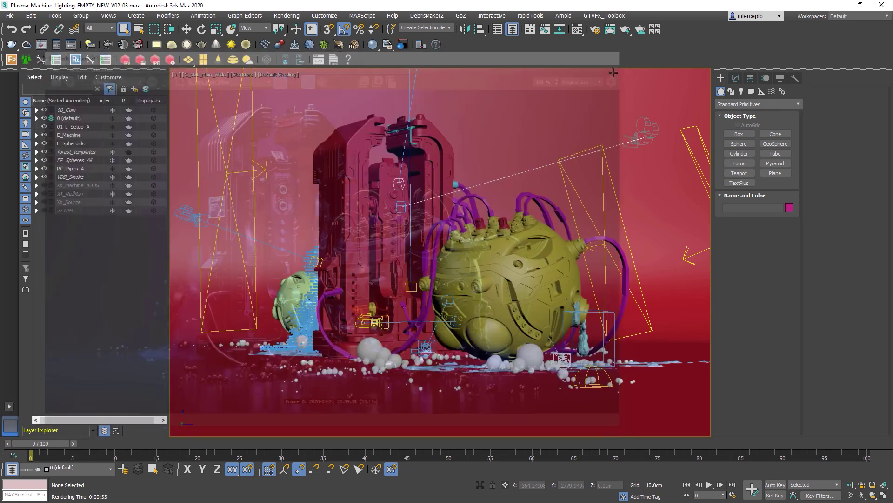
Switch the viewport to Perspective and give the L_Right_Fill light the light group name L_Right_Fill
{"action": "key", "text": "p"}
{"action": "mouse_move", "coordinate": [523, 183]}
{"action": "middle_mouse_down", "text": "alt"}
{"action": "mouse_move", "coordinate": [498, 180]}
{"action": "mouse_move", "coordinate": [509, 176]}
{"action": "middle_mouse_up", "text": "alt"}
{"action": "scroll", "coordinate": [509, 176], "scroll_direction": "up", "scroll_amount": 3}
{"action": "key", "text": "w"}
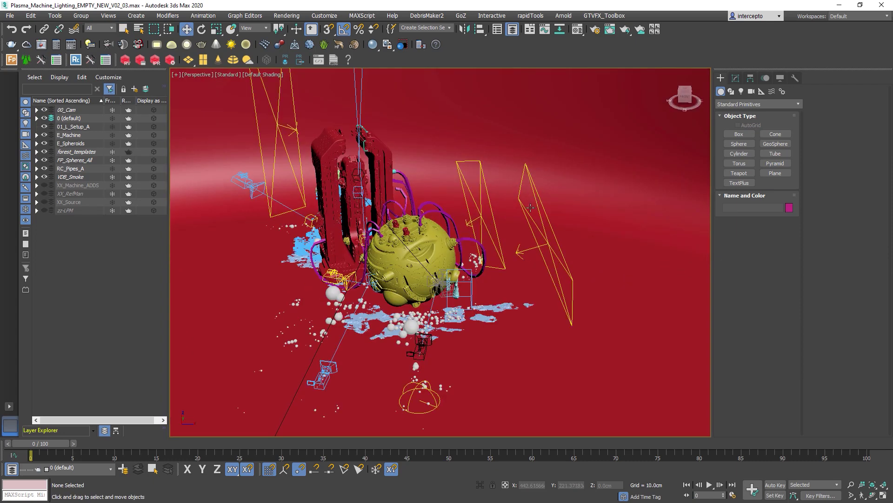
{"action": "left_click", "coordinate": [535, 204]}
{"action": "middle_click_drag", "start_coordinate": [535, 203], "coordinate": [600, 117], "text": "alt"}
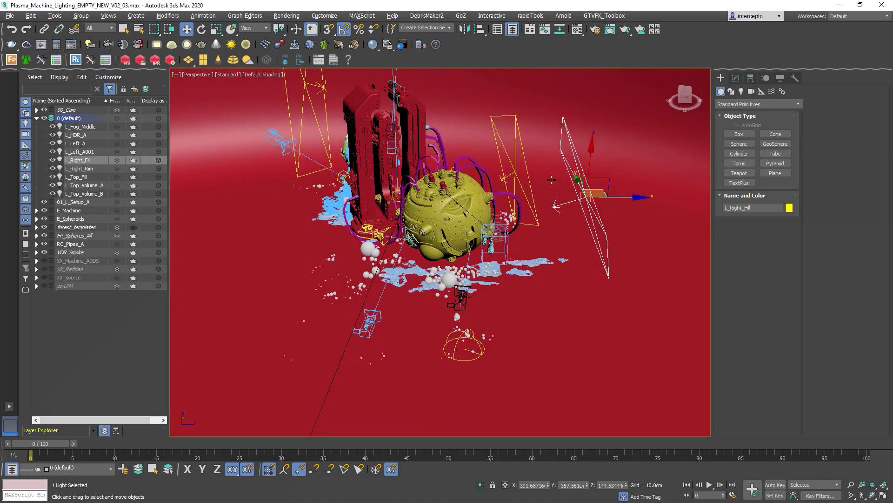
{"action": "scroll", "coordinate": [494, 214], "scroll_direction": "up", "scroll_amount": 5}
{"action": "left_click", "coordinate": [735, 79]}
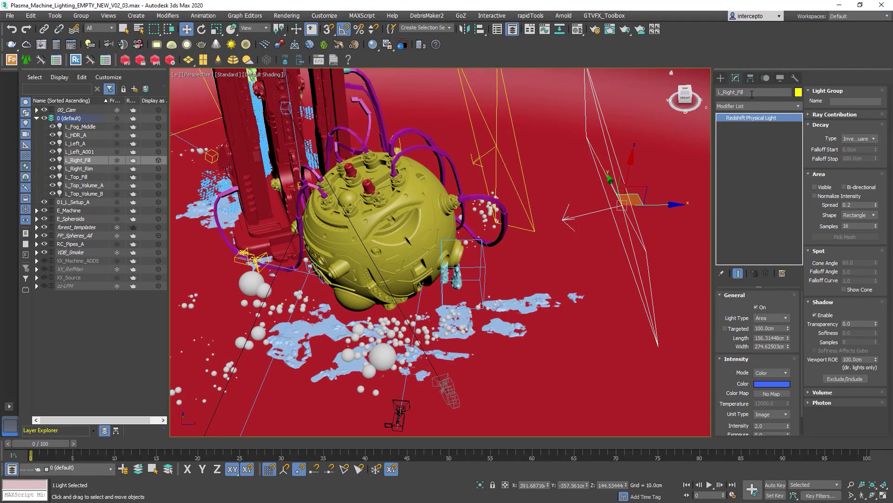
{"action": "left_click", "coordinate": [754, 93]}
{"action": "left_click_drag", "start_coordinate": [717, 94], "coordinate": [631, 94]}
{"action": "key", "text": "ctrl+v"}
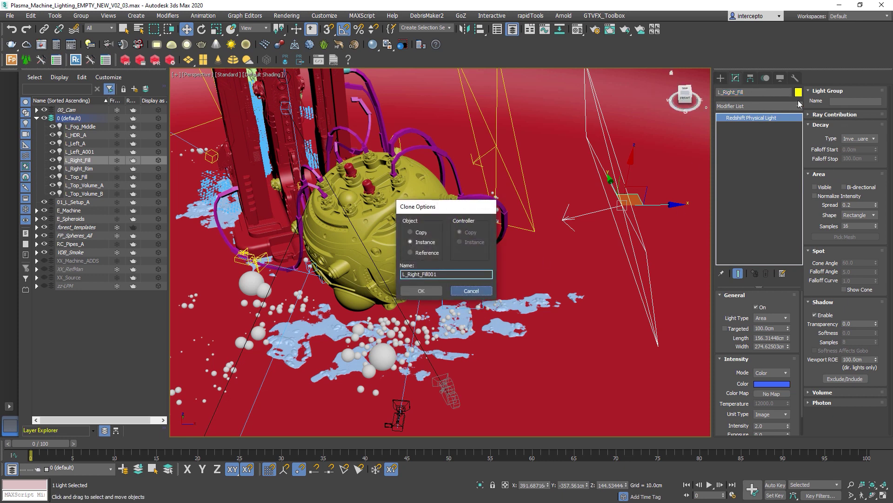
{"action": "left_click", "coordinate": [470, 292]}
Give the L_Right_Rim light the light group name L_Right_Rim
{"action": "left_click", "coordinate": [516, 147]}
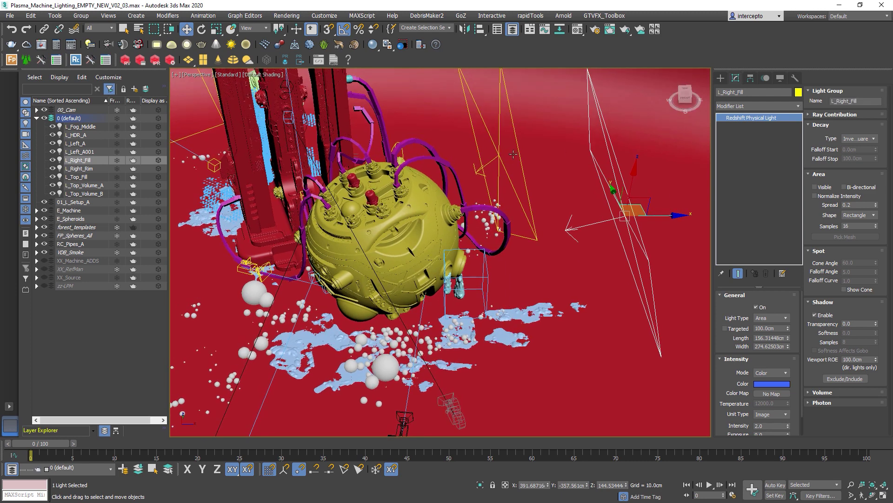
{"action": "left_click", "coordinate": [756, 92]}
{"action": "key", "text": "ctrl+v"}
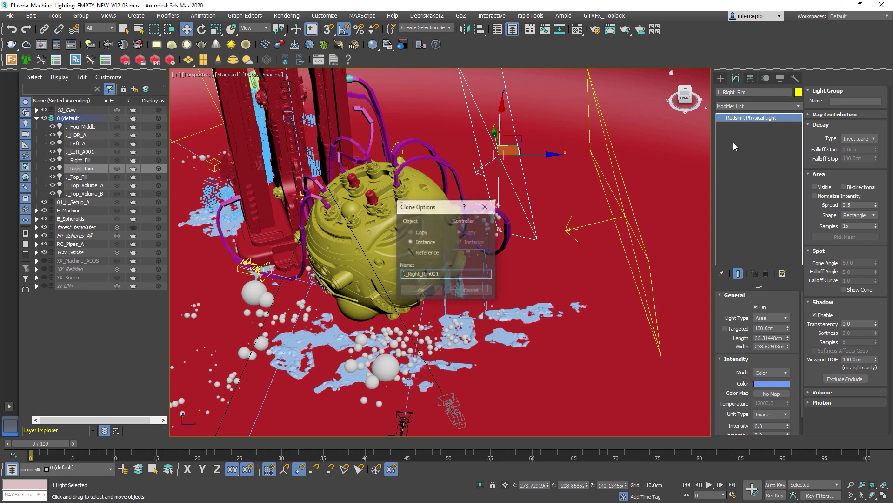
{"action": "left_click", "coordinate": [471, 290]}
{"action": "left_click", "coordinate": [856, 101]}
{"action": "type", "text": "L_Right_Rim"}
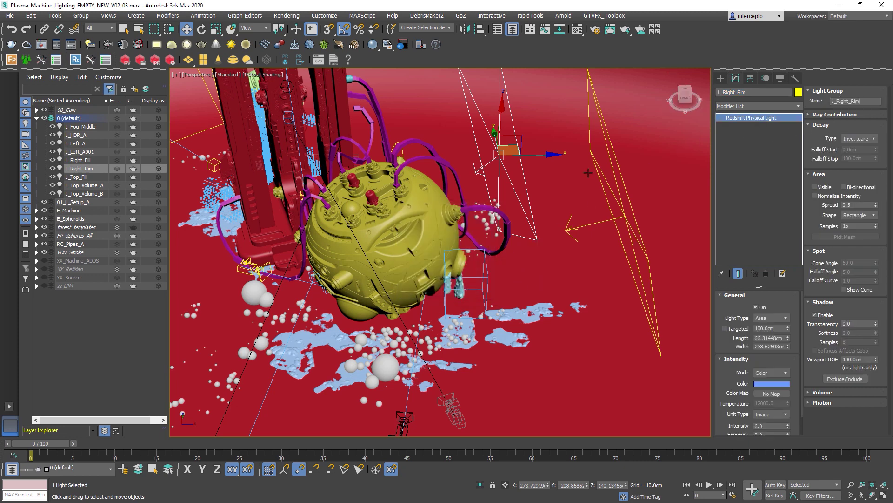
Give the disc-shaped L_Fog_Middle light beside the machine the light group name L_Fog_Middle
{"action": "left_click", "coordinate": [614, 177]}
{"action": "scroll", "coordinate": [614, 178], "scroll_direction": "down", "scroll_amount": 5}
{"action": "middle_click_drag", "start_coordinate": [615, 178], "coordinate": [632, 103]}
{"action": "scroll", "coordinate": [532, 283], "scroll_direction": "up", "scroll_amount": 3}
{"action": "middle_click_drag", "start_coordinate": [525, 317], "coordinate": [568, 188], "text": "alt"}
{"action": "scroll", "coordinate": [488, 225], "scroll_direction": "up", "scroll_amount": 3}
{"action": "left_click", "coordinate": [571, 186]}
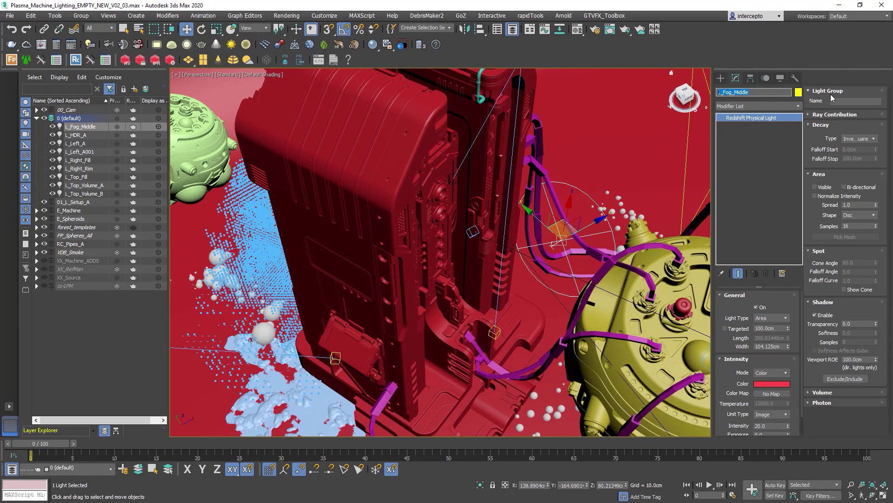
{"action": "key", "text": "ctrl+v"}
{"action": "key", "text": "Return"}
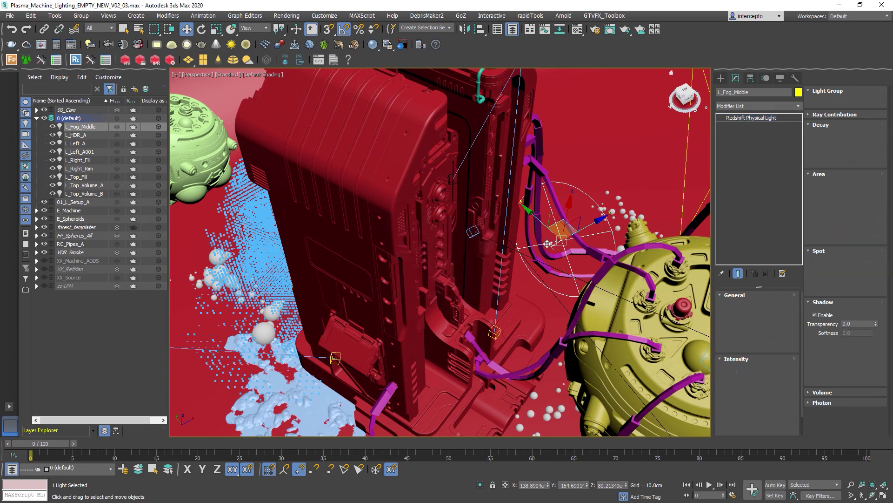
Give the L_Left_A light behind the green sphere the light group name L_Left_A
{"action": "scroll", "coordinate": [535, 205], "scroll_direction": "down", "scroll_amount": 10}
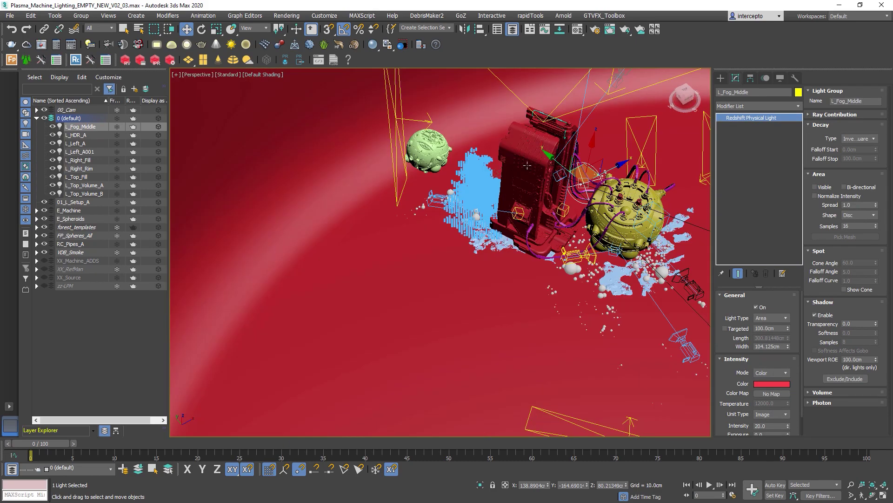
{"action": "scroll", "coordinate": [527, 165], "scroll_direction": "up", "scroll_amount": 3}
{"action": "left_click", "coordinate": [324, 165]}
{"action": "middle_click_drag", "start_coordinate": [378, 128], "coordinate": [463, 215]}
{"action": "left_click", "coordinate": [776, 92]}
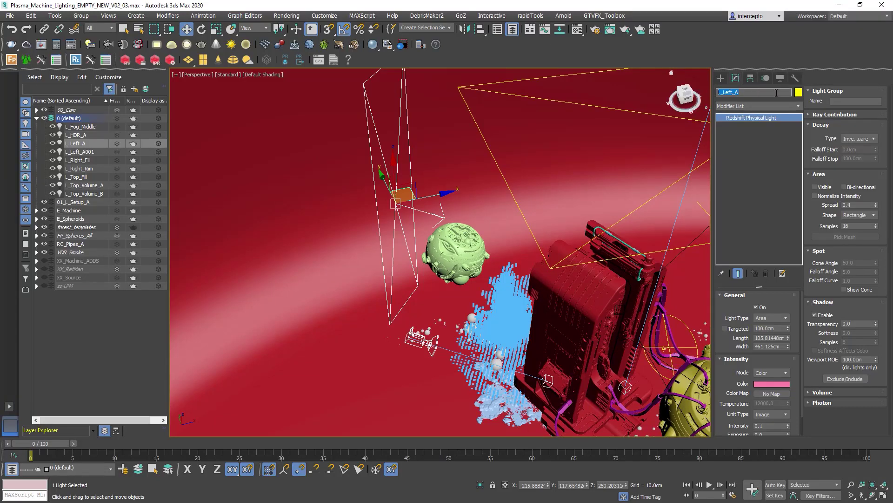
{"action": "key", "text": "ctrl+c"}
{"action": "left_click", "coordinate": [852, 101]}
{"action": "key", "text": "ctrl+v"}
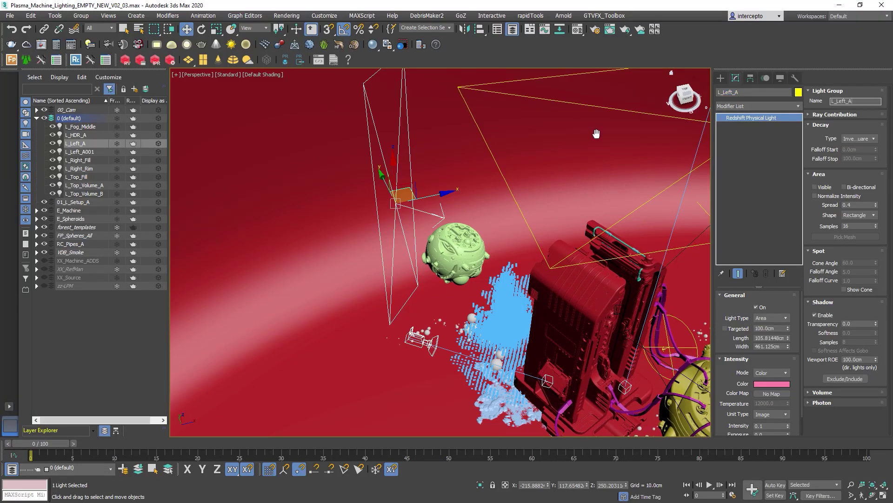
Give the L_Top_Volume_A light above the scene the light group name L_Top_Volume_A
{"action": "middle_click_drag", "start_coordinate": [597, 134], "coordinate": [549, 170]}
{"action": "scroll", "coordinate": [549, 171], "scroll_direction": "down", "scroll_amount": 3}
{"action": "scroll", "coordinate": [539, 116], "scroll_direction": "up", "scroll_amount": 3}
{"action": "left_click", "coordinate": [536, 110]}
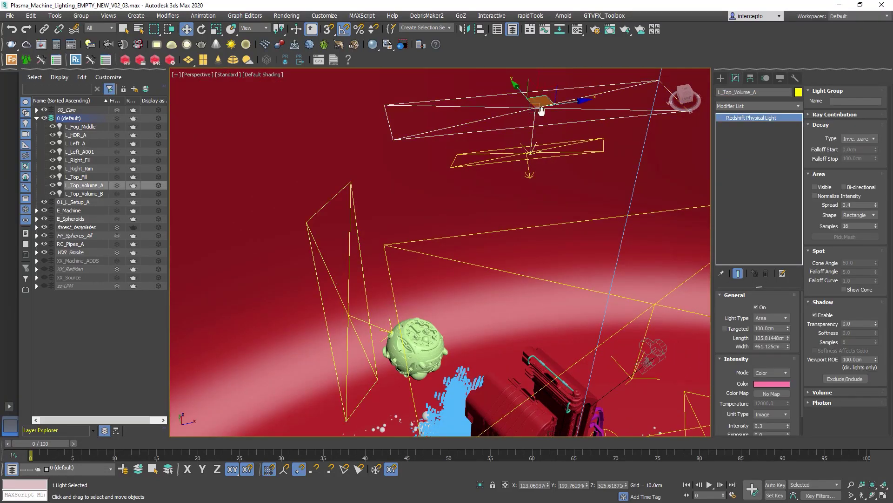
{"action": "middle_click_drag", "start_coordinate": [536, 109], "coordinate": [579, 122]}
{"action": "left_click", "coordinate": [730, 92]}
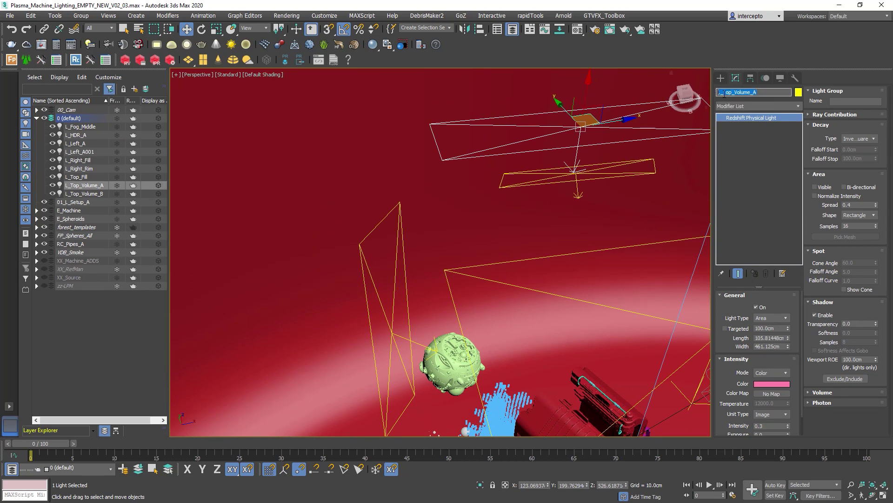
{"action": "left_click", "coordinate": [851, 101]}
{"action": "key", "text": "ctrl+v"}
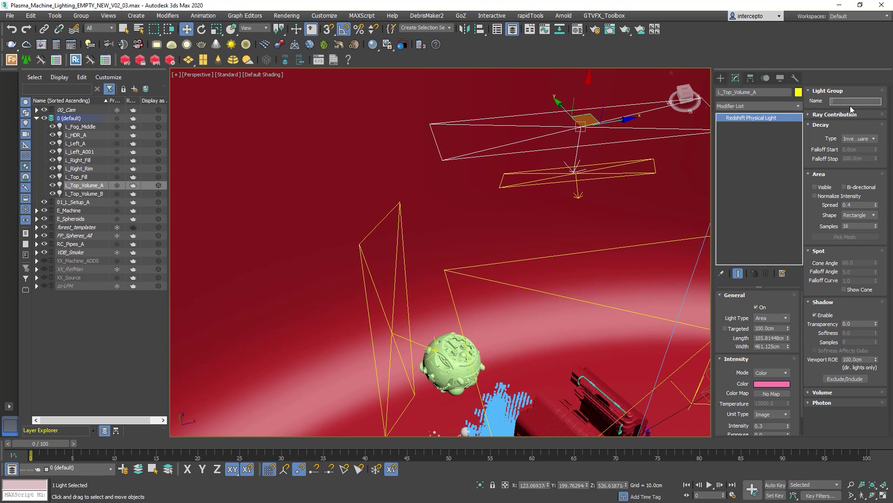
{"action": "left_click", "coordinate": [588, 171]}
{"action": "middle_click_drag", "start_coordinate": [588, 172], "coordinate": [572, 129], "text": "alt"}
{"action": "left_click", "coordinate": [570, 126]}
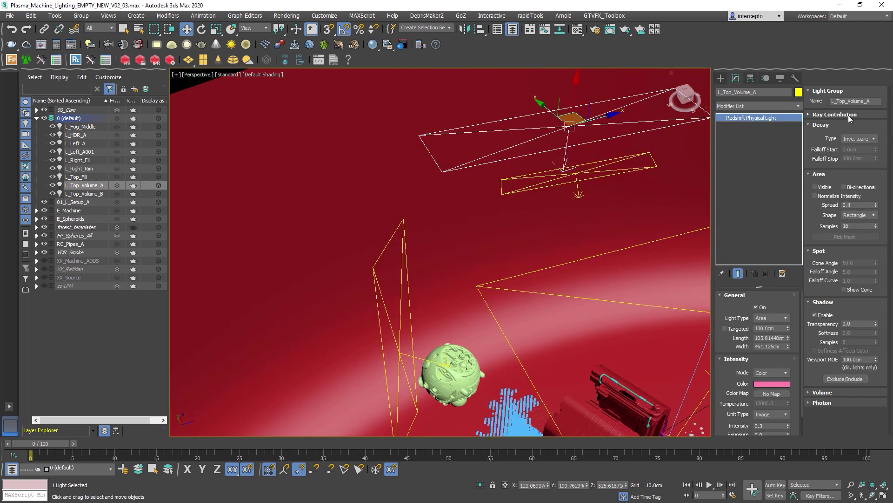
Take the light group name from L_Top_Volume_A and assign L_Top_Volume as the light group of L_Top_Volume_B
{"action": "left_click", "coordinate": [861, 101]}
{"action": "left_click", "coordinate": [636, 157]}
{"action": "left_click", "coordinate": [851, 99]}
{"action": "key", "text": "ctrl+v"}
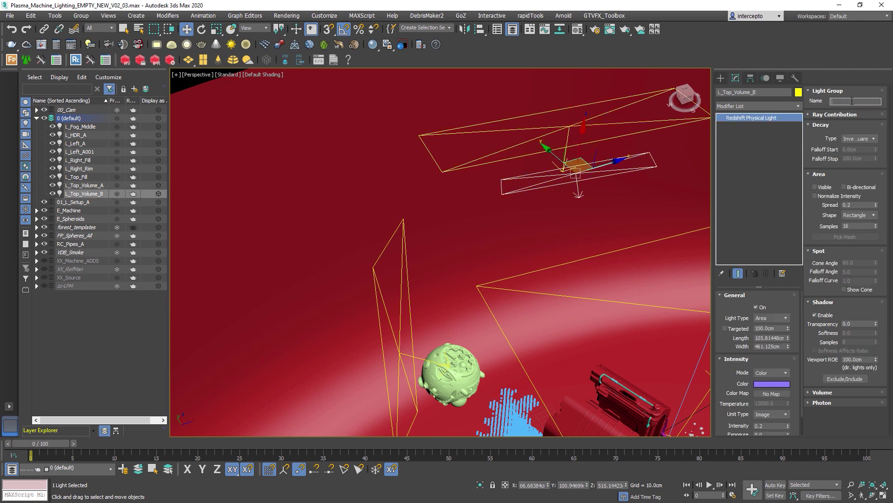
Give the large L_Top_Fill light above the machine the light group name L_Top_Fill
{"action": "scroll", "coordinate": [556, 126], "scroll_direction": "down", "scroll_amount": 4}
{"action": "scroll", "coordinate": [565, 163], "scroll_direction": "up", "scroll_amount": 3}
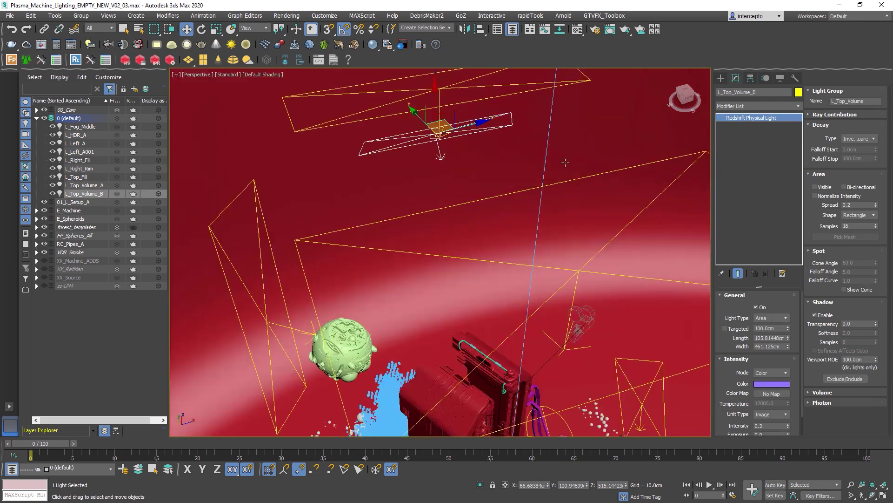
{"action": "scroll", "coordinate": [580, 177], "scroll_direction": "down", "scroll_amount": 3}
{"action": "left_click", "coordinate": [586, 163]}
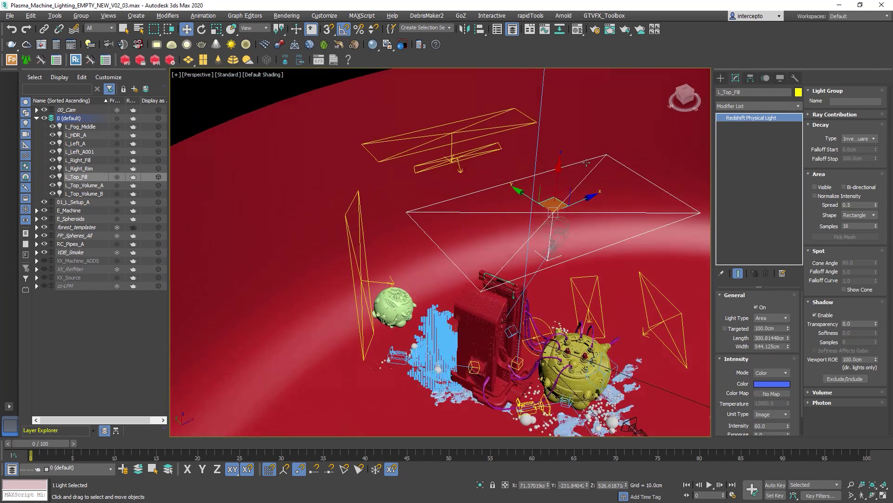
{"action": "scroll", "coordinate": [461, 121], "scroll_direction": "up", "scroll_amount": 3}
{"action": "middle_click_drag", "start_coordinate": [461, 121], "coordinate": [529, 139]}
{"action": "scroll", "coordinate": [513, 166], "scroll_direction": "down", "scroll_amount": 3}
{"action": "middle_click_drag", "start_coordinate": [505, 174], "coordinate": [552, 177], "text": "alt"}
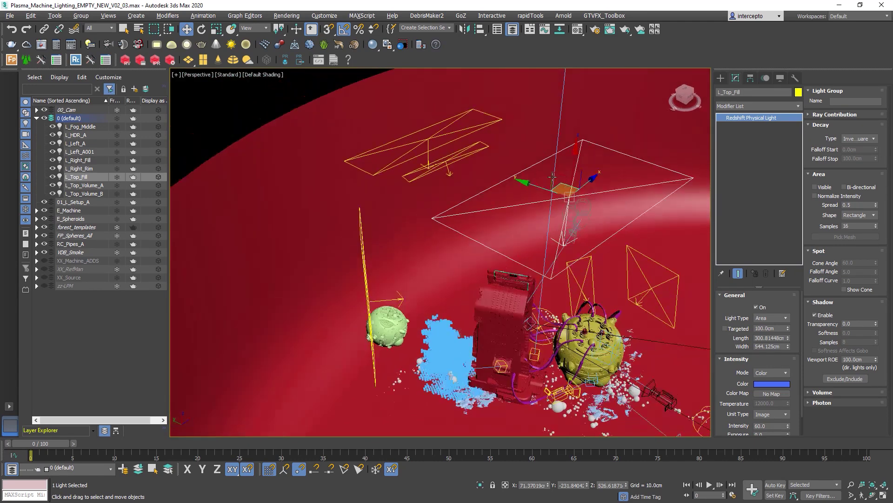
{"action": "scroll", "coordinate": [552, 177], "scroll_direction": "up", "scroll_amount": 2}
{"action": "scroll", "coordinate": [554, 181], "scroll_direction": "up", "scroll_amount": 2}
{"action": "left_click", "coordinate": [732, 92]}
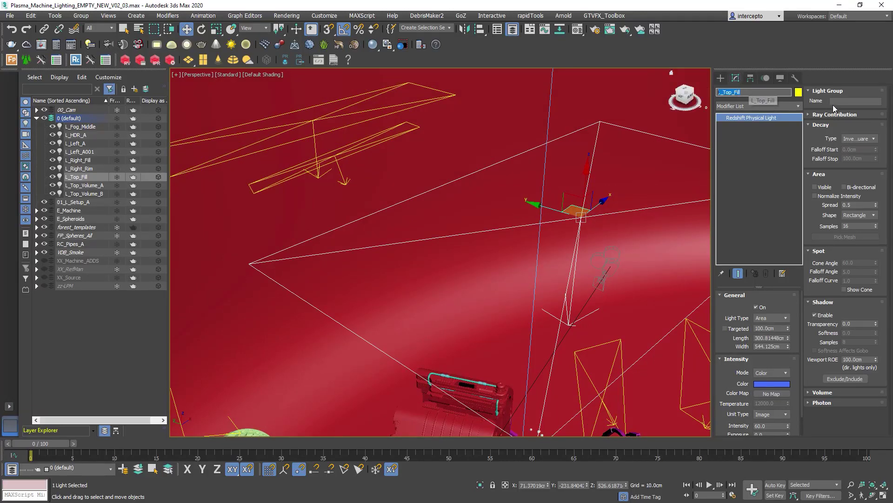
{"action": "left_click", "coordinate": [853, 102]}
{"action": "key", "text": "ctrl+v"}
{"action": "scroll", "coordinate": [535, 139], "scroll_direction": "down", "scroll_amount": 6}
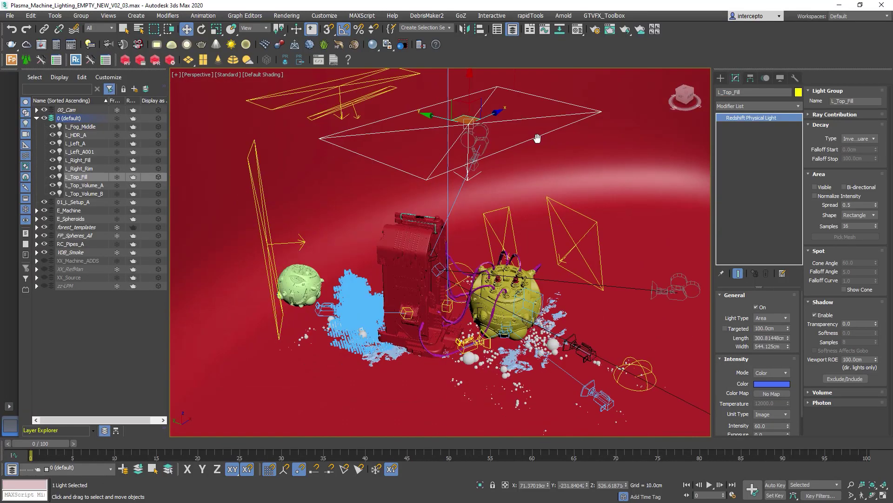
{"action": "scroll", "coordinate": [507, 204], "scroll_direction": "up", "scroll_amount": 5}
{"action": "scroll", "coordinate": [507, 203], "scroll_direction": "down", "scroll_amount": 5}
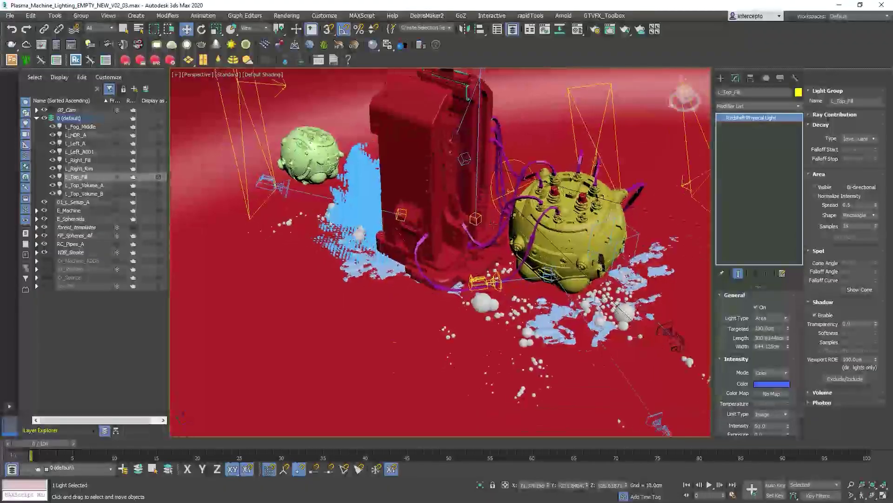
Hide the geometry and check the light group names of the L_Right_Rim, L_Right_Fill and L_HDR_A lights
{"action": "key", "text": "shift+g"}
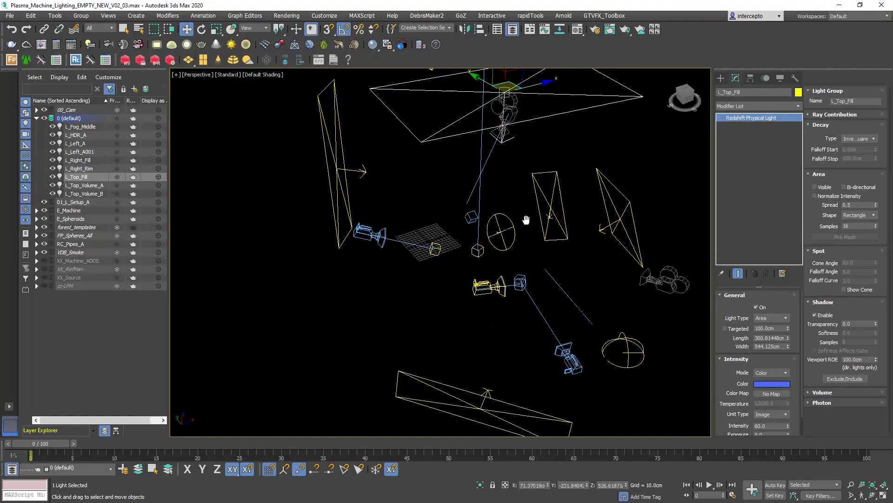
{"action": "scroll", "coordinate": [542, 213], "scroll_direction": "up", "scroll_amount": 2}
{"action": "left_click", "coordinate": [548, 198]}
{"action": "middle_click_drag", "start_coordinate": [592, 187], "coordinate": [582, 210]}
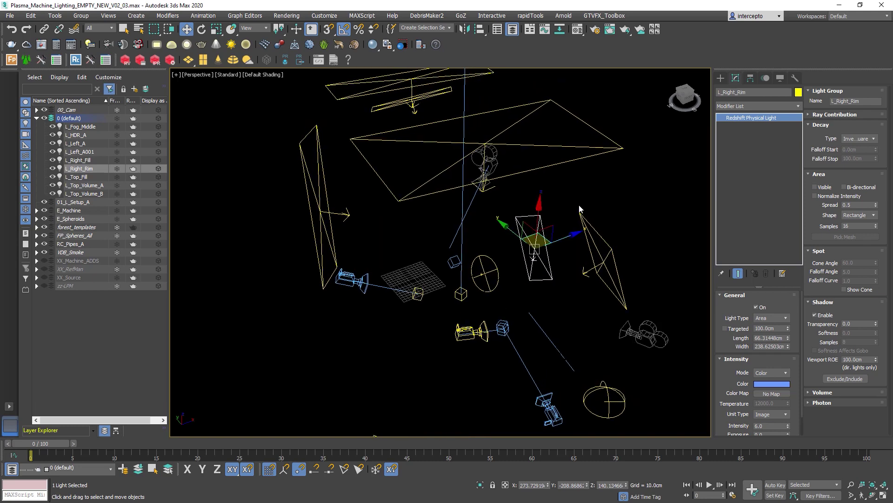
{"action": "left_click", "coordinate": [610, 242]}
{"action": "middle_click_drag", "start_coordinate": [610, 242], "coordinate": [598, 184]}
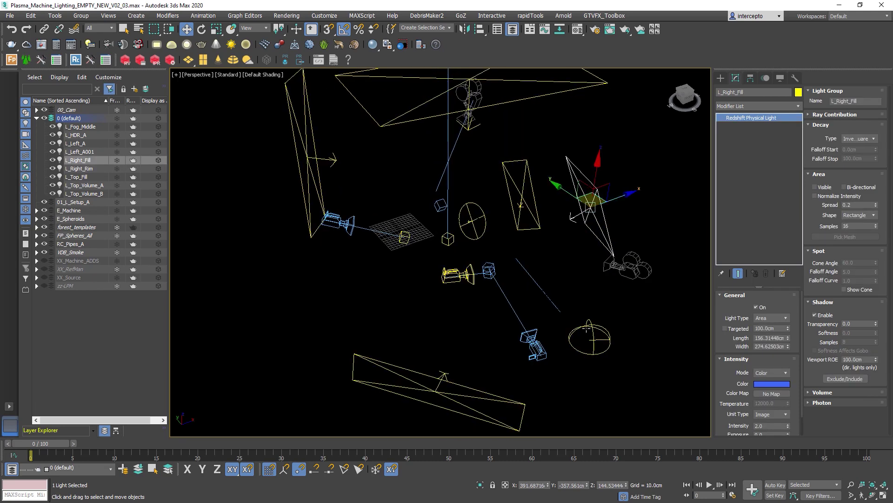
{"action": "left_click", "coordinate": [593, 337]}
{"action": "middle_click_drag", "start_coordinate": [577, 287], "coordinate": [574, 246]}
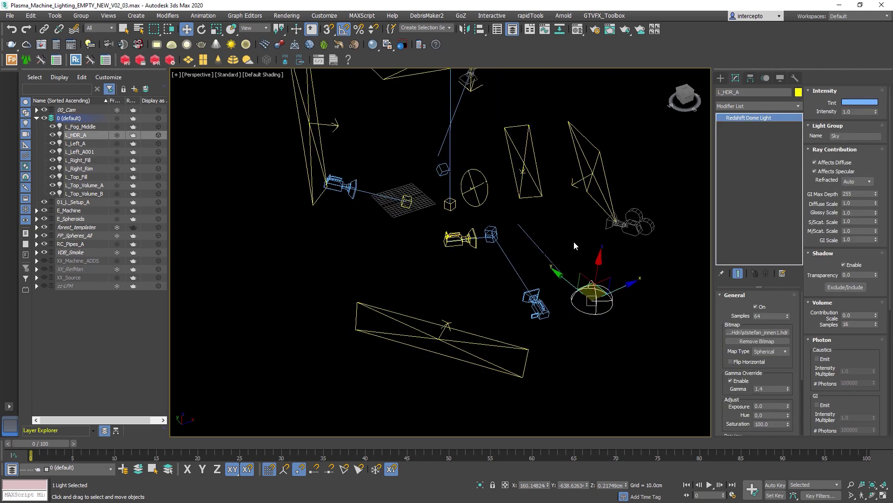
Rename the long low light L_Left_A001 to L_Left_Forward and assign that name as its light group
{"action": "left_click", "coordinate": [460, 330]}
{"action": "left_click", "coordinate": [763, 93]}
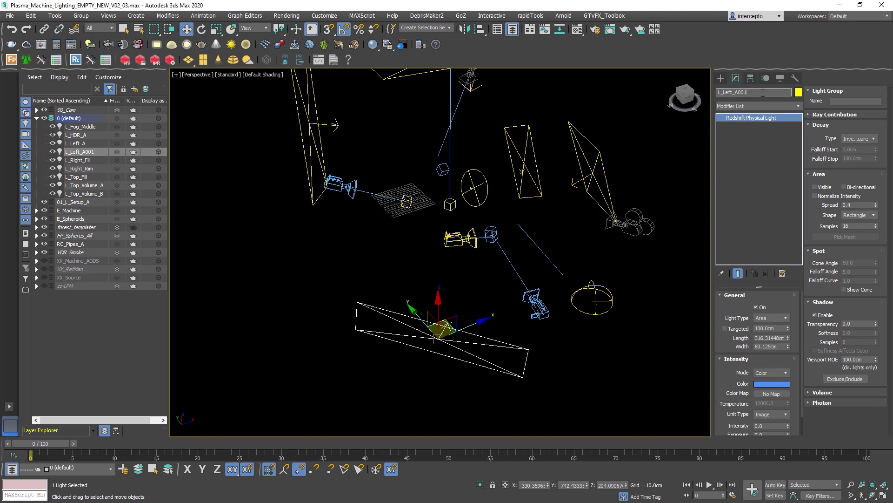
{"action": "left_click", "coordinate": [841, 101]}
{"action": "left_click", "coordinate": [849, 102]}
{"action": "key", "text": "ctrl+v"}
{"action": "middle_click_drag", "start_coordinate": [607, 180], "coordinate": [588, 204]}
{"action": "left_click", "coordinate": [744, 93]}
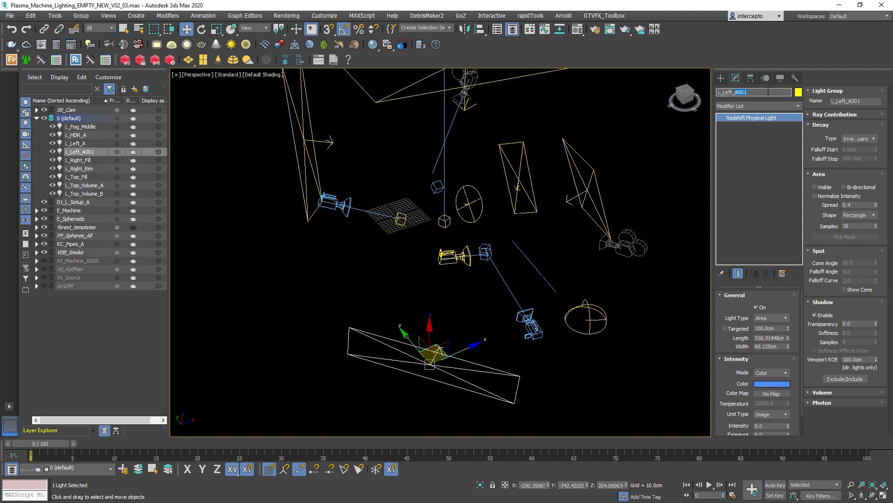
{"action": "type", "text": "Forward"}
{"action": "left_click_drag", "start_coordinate": [769, 91], "coordinate": [733, 92]}
{"action": "key", "text": "Return"}
{"action": "middle_click_drag", "start_coordinate": [424, 208], "coordinate": [432, 209]}
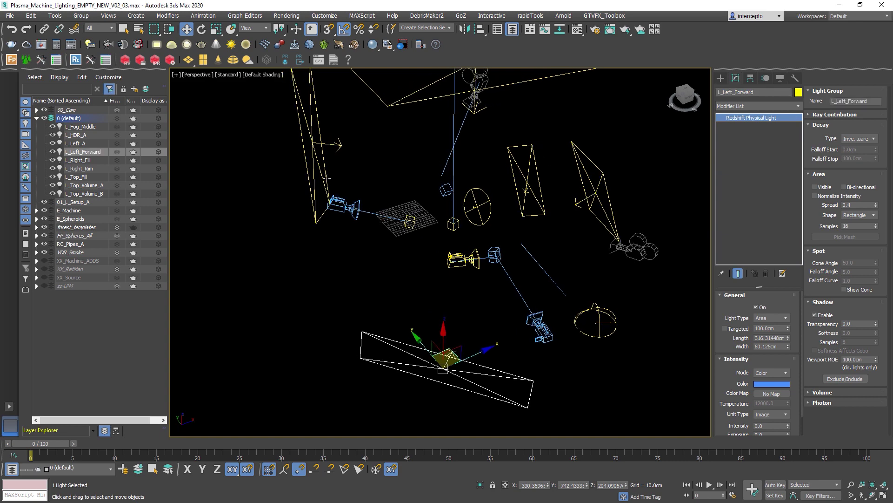
Check the light group name of the tall L_Left_A light and show the scene geometry again
{"action": "left_click", "coordinate": [320, 138]}
{"action": "middle_click_drag", "start_coordinate": [321, 139], "coordinate": [359, 199]}
{"action": "scroll", "coordinate": [418, 179], "scroll_direction": "down", "scroll_amount": 3}
{"action": "middle_click_drag", "start_coordinate": [418, 179], "coordinate": [465, 183], "text": "alt"}
{"action": "key", "text": "F3"}
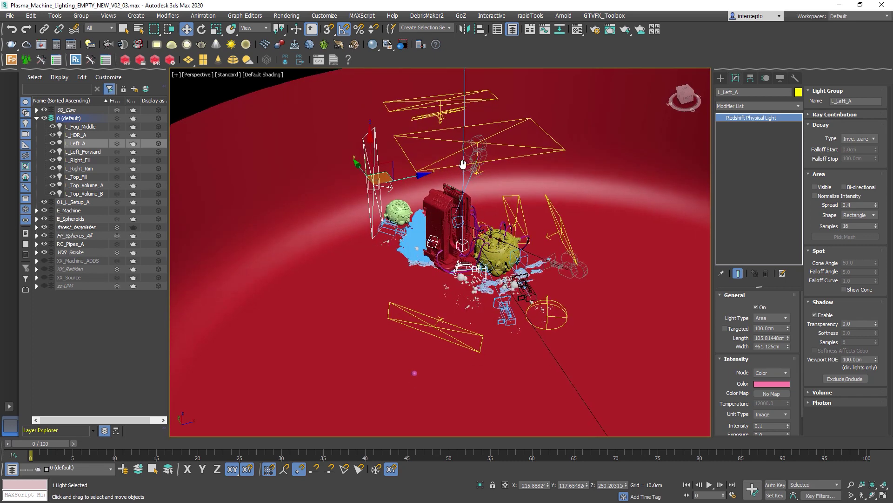
Switch the viewport to the C_001_Main_Wide camera and clear the selection
{"action": "scroll", "coordinate": [434, 195], "scroll_direction": "up", "scroll_amount": 3}
{"action": "key", "text": "c"}
{"action": "double_click", "coordinate": [434, 189]}
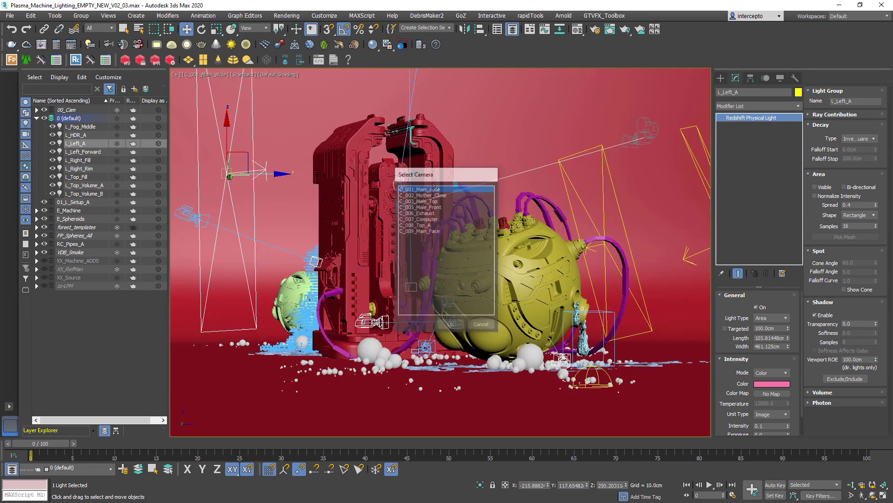
{"action": "key", "text": "ctrl+d"}
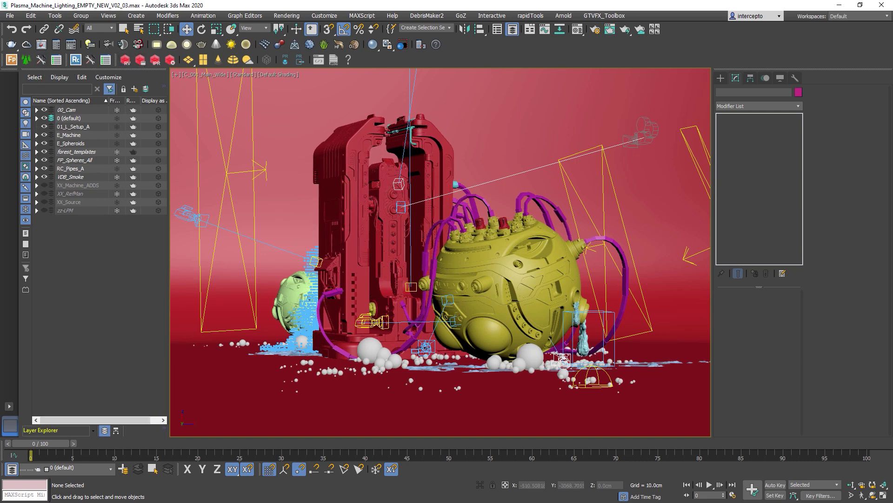
Bring up the Redshift Render View and open the list of render elements in the render settings
{"action": "left_click_drag", "start_coordinate": [559, 502], "coordinate": [124, 20]}
{"action": "left_click_drag", "start_coordinate": [427, 289], "coordinate": [786, 477]}
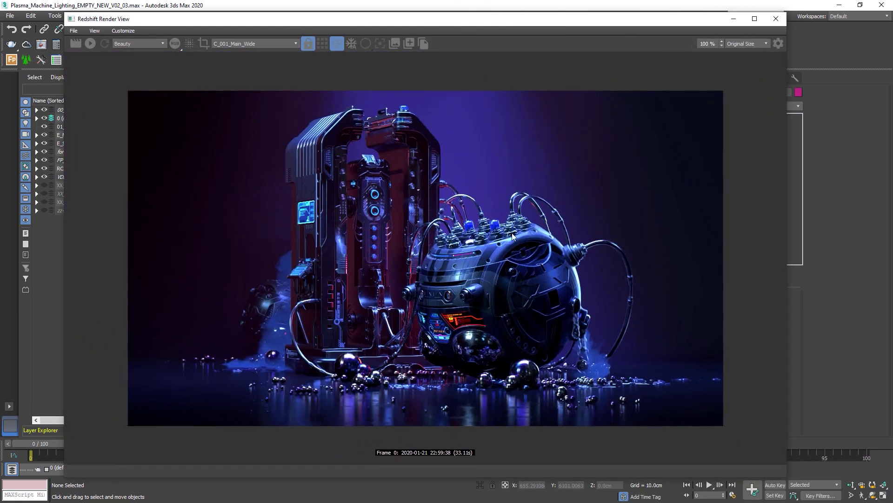
{"action": "left_click_drag", "start_coordinate": [433, 23], "coordinate": [369, 87]}
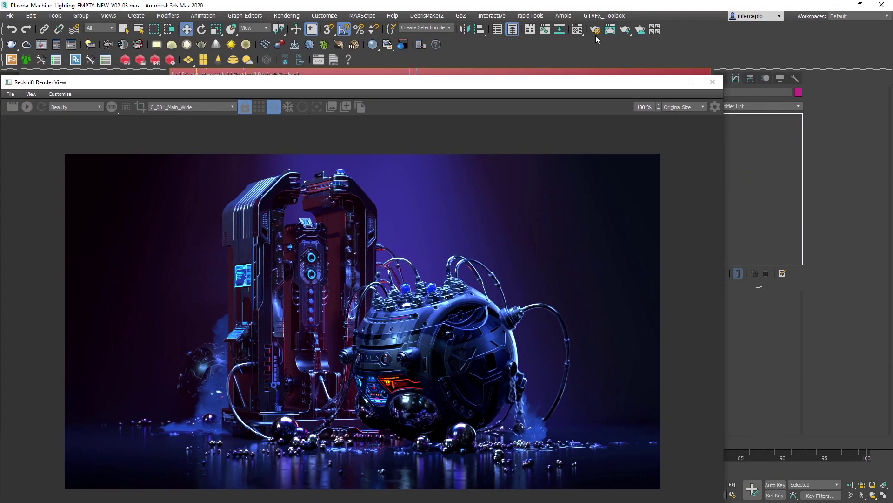
{"action": "left_click", "coordinate": [595, 30]}
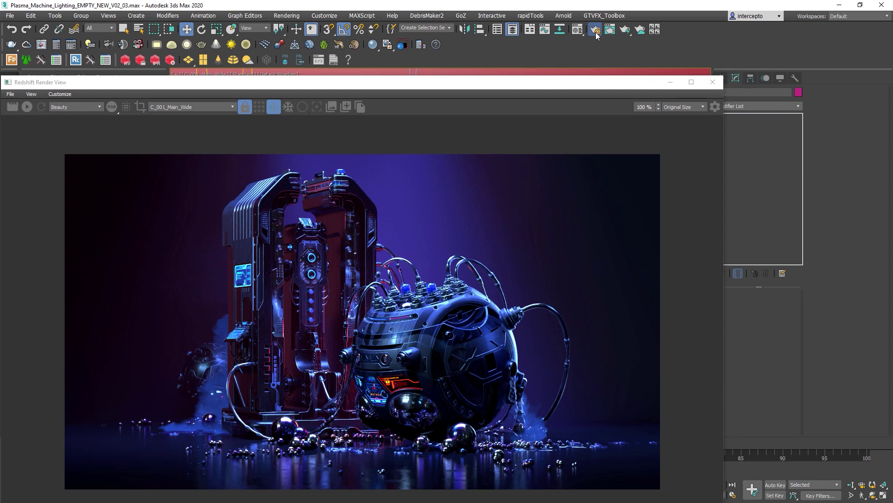
{"action": "left_click", "coordinate": [681, 101]}
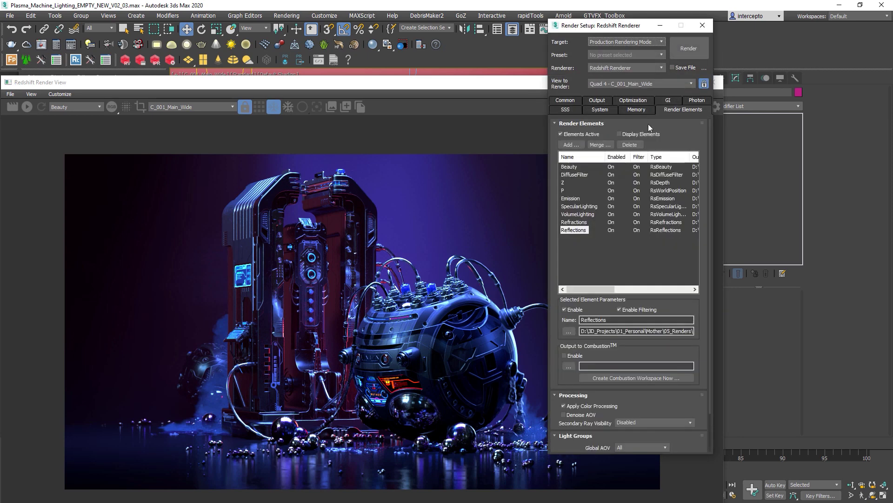
Delete the DiffuseFilter, Z and P render elements
{"action": "left_click", "coordinate": [576, 175]}
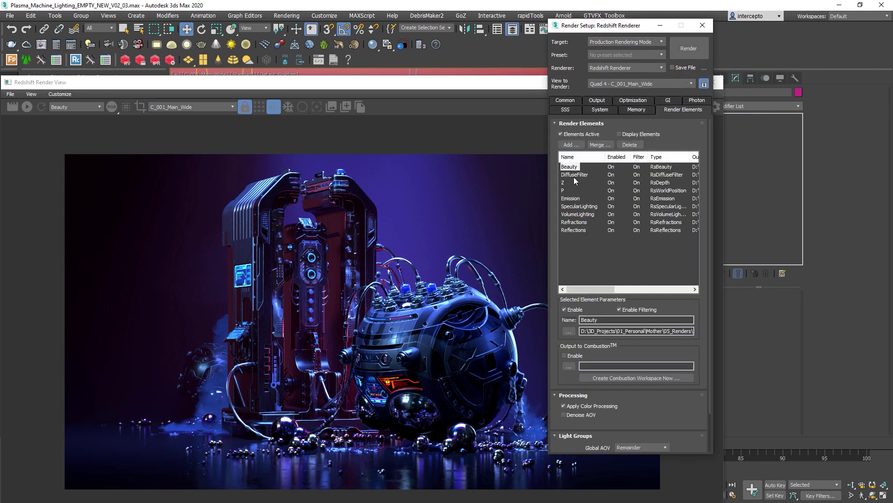
{"action": "left_click", "coordinate": [635, 145]}
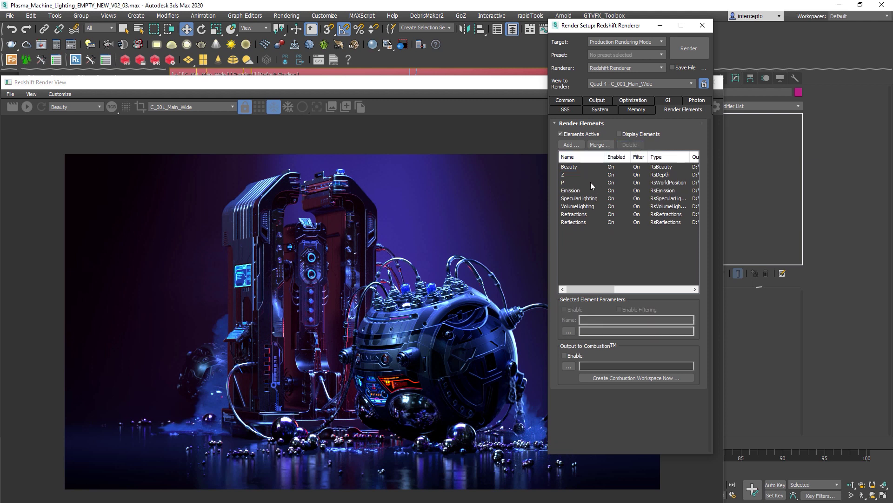
{"action": "left_click", "coordinate": [629, 144]}
{"action": "left_click", "coordinate": [564, 175]}
{"action": "left_click", "coordinate": [630, 144]}
Go through the Emission, SpecularLighting and VolumeLighting elements and delete the Refractions render element
{"action": "left_click", "coordinate": [581, 176]}
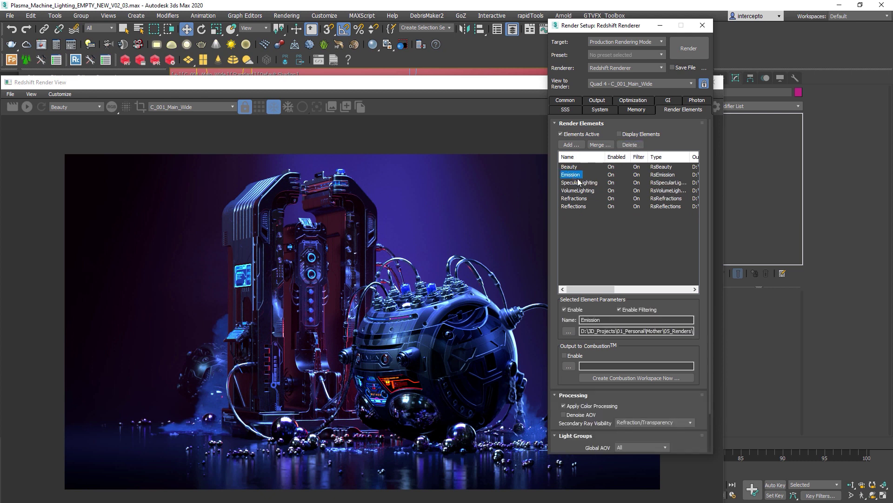
{"action": "left_click", "coordinate": [581, 185]}
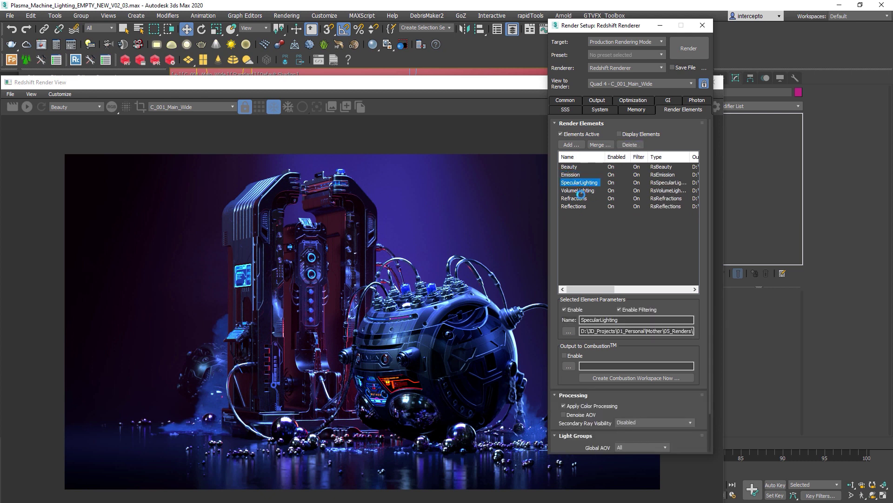
{"action": "left_click", "coordinate": [588, 191]}
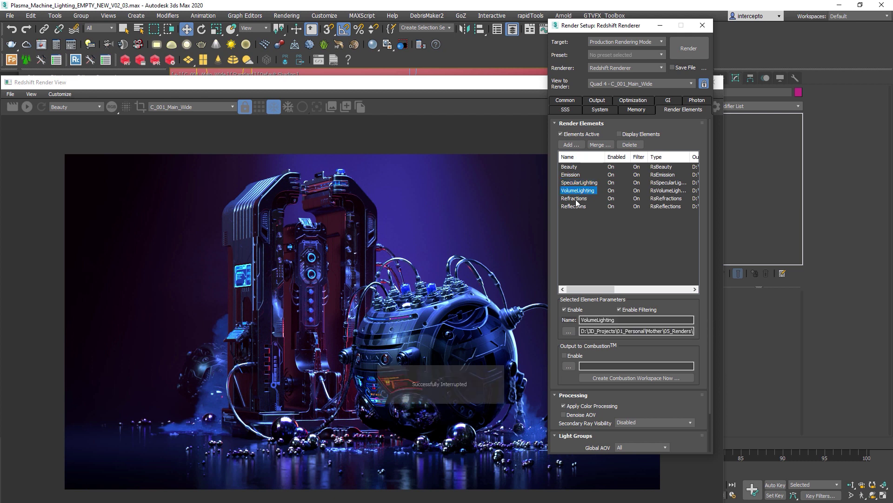
{"action": "left_click", "coordinate": [580, 200]}
{"action": "left_click", "coordinate": [630, 145]}
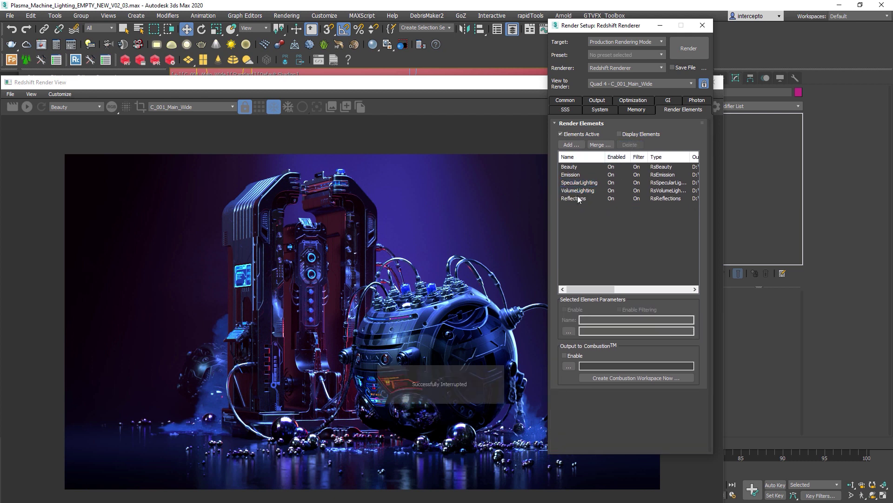
Examine the Beauty element's light group settings and its Global AOV options
{"action": "left_click", "coordinate": [569, 167]}
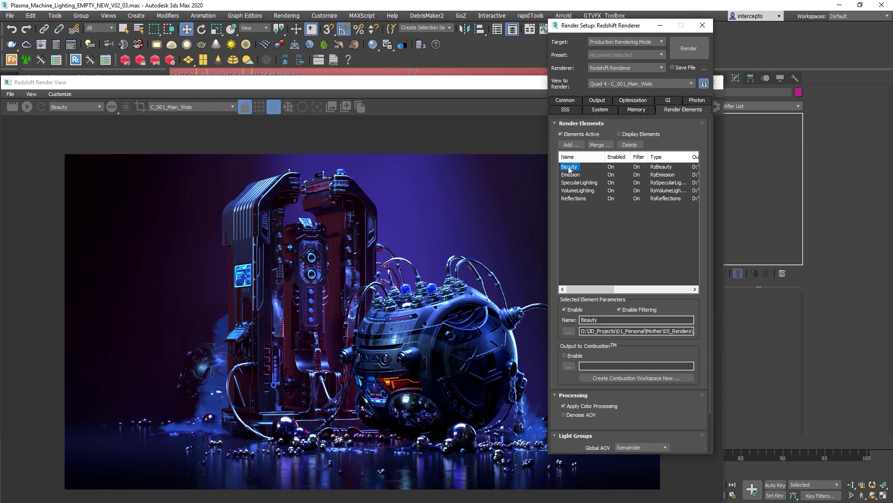
{"action": "scroll", "coordinate": [572, 396], "scroll_direction": "down", "scroll_amount": 2}
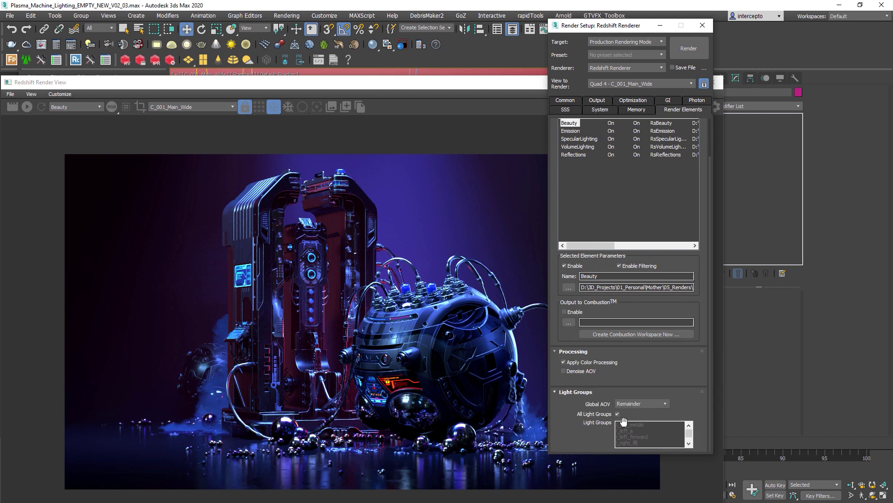
{"action": "left_click", "coordinate": [646, 403]}
{"action": "left_click", "coordinate": [653, 400]}
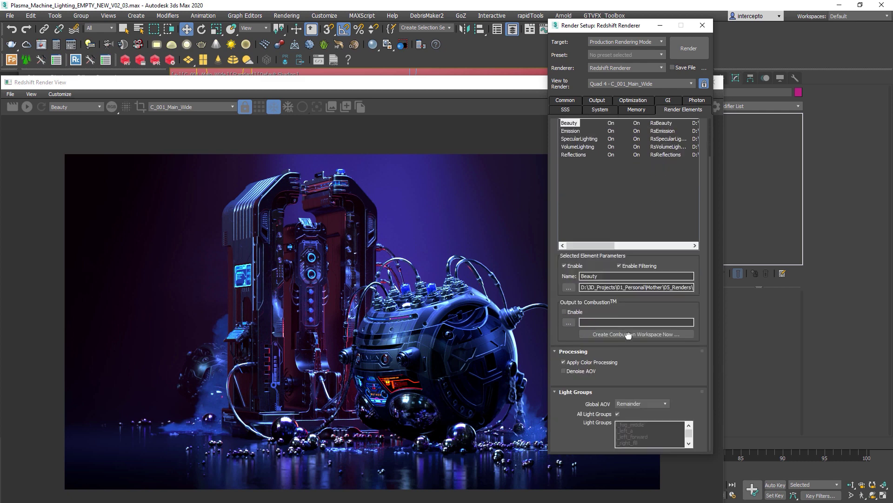
Try picking individual light groups for Beauty, such as l_fog_middle, l_left_a and l_left_forward, instead of all light groups
{"action": "left_click", "coordinate": [617, 414]}
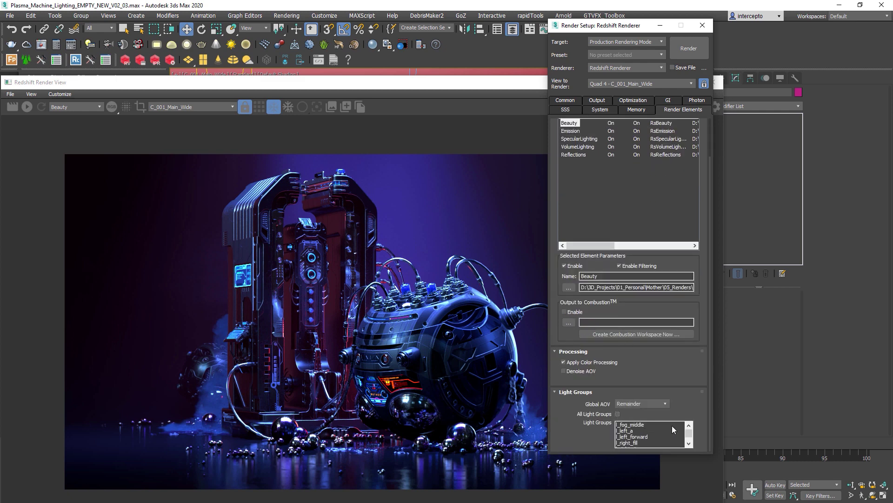
{"action": "left_click", "coordinate": [634, 426]}
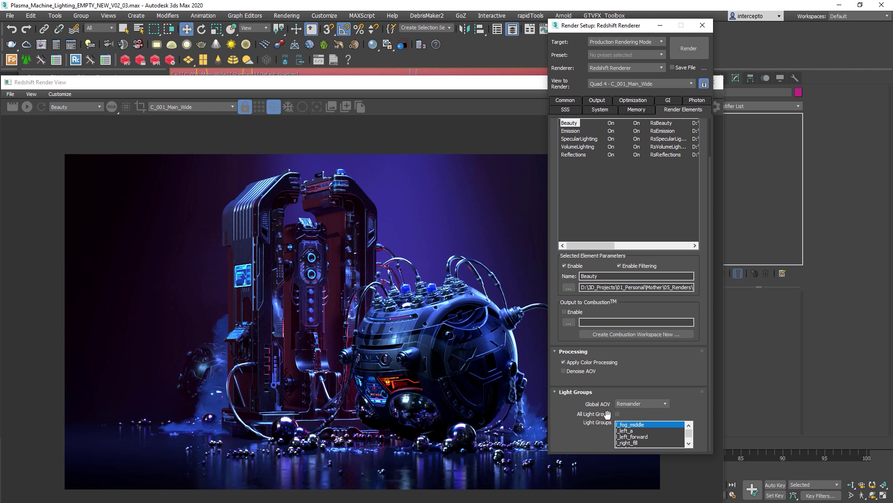
{"action": "left_click", "coordinate": [629, 430]}
{"action": "left_click", "coordinate": [632, 437]}
{"action": "left_click", "coordinate": [634, 426], "text": "shift"}
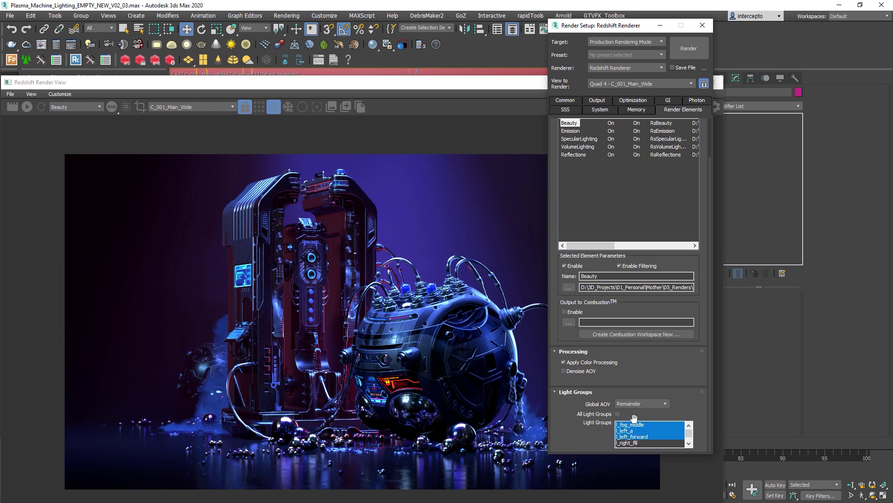
{"action": "left_click", "coordinate": [618, 414]}
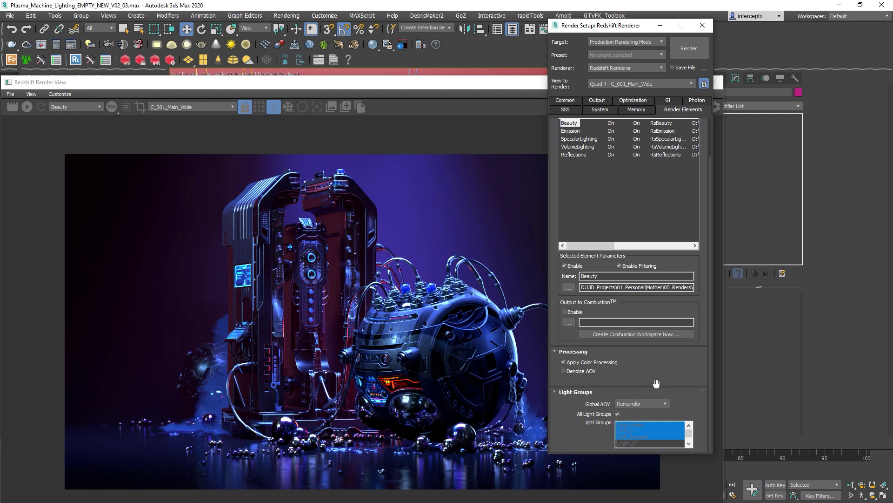
{"action": "left_click", "coordinate": [618, 414]}
{"action": "left_click", "coordinate": [629, 436]}
{"action": "left_click", "coordinate": [618, 414]}
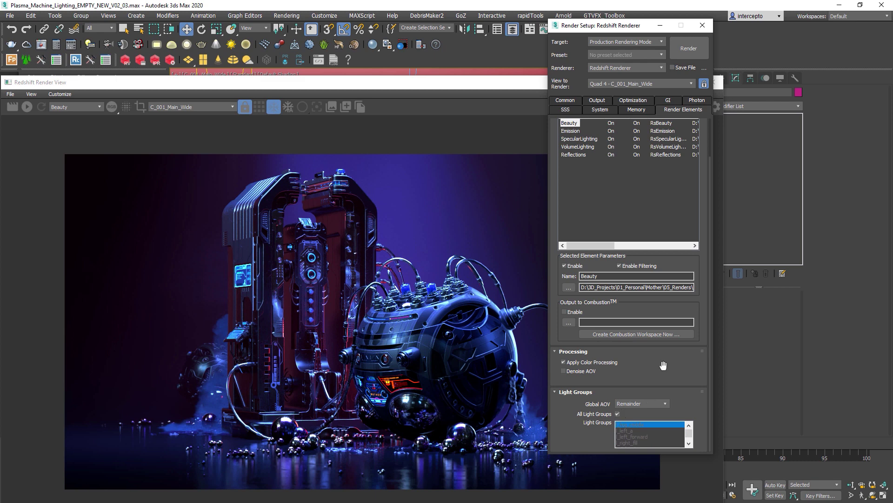
Enable all light groups for the Reflections render element
{"action": "scroll", "coordinate": [638, 278], "scroll_direction": "up", "scroll_amount": 2}
{"action": "left_click", "coordinate": [574, 199]}
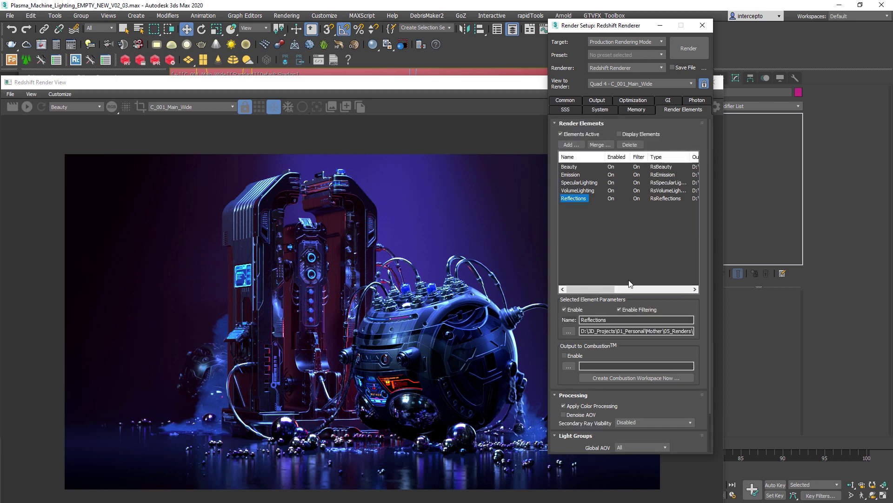
{"action": "scroll", "coordinate": [655, 401], "scroll_direction": "down", "scroll_amount": 1}
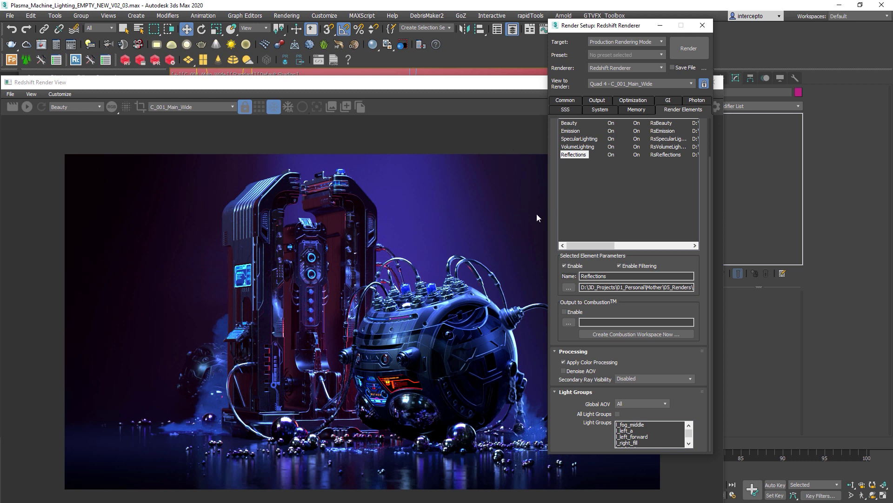
{"action": "left_click", "coordinate": [618, 414]}
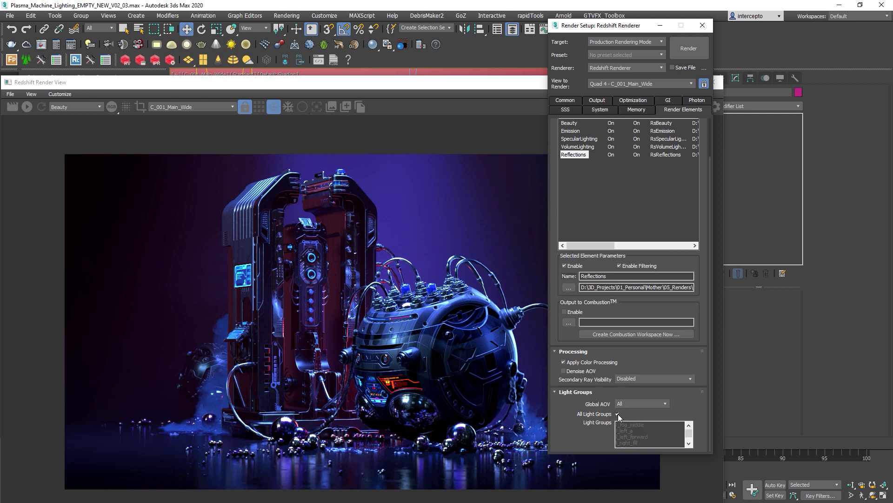
{"action": "scroll", "coordinate": [688, 398], "scroll_direction": "up", "scroll_amount": 1}
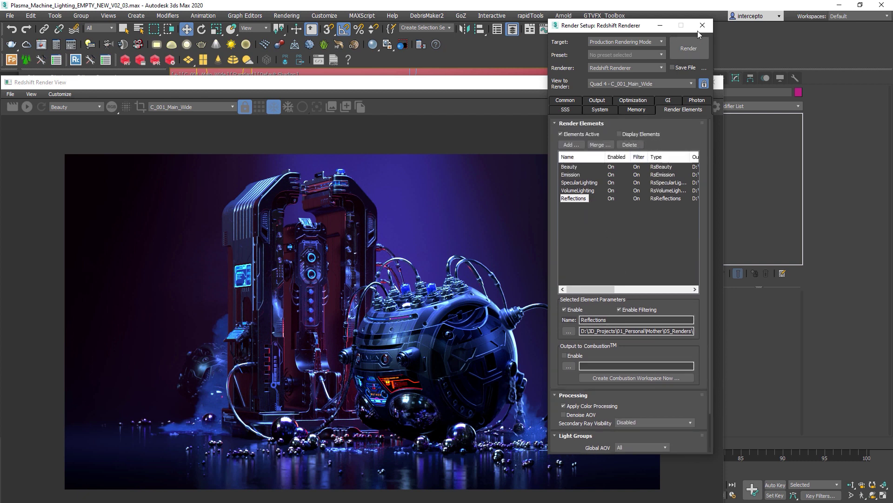
Close the render settings and start a new render of the C_001_Main_Wide camera in the Redshift Render View
{"action": "left_click", "coordinate": [568, 166]}
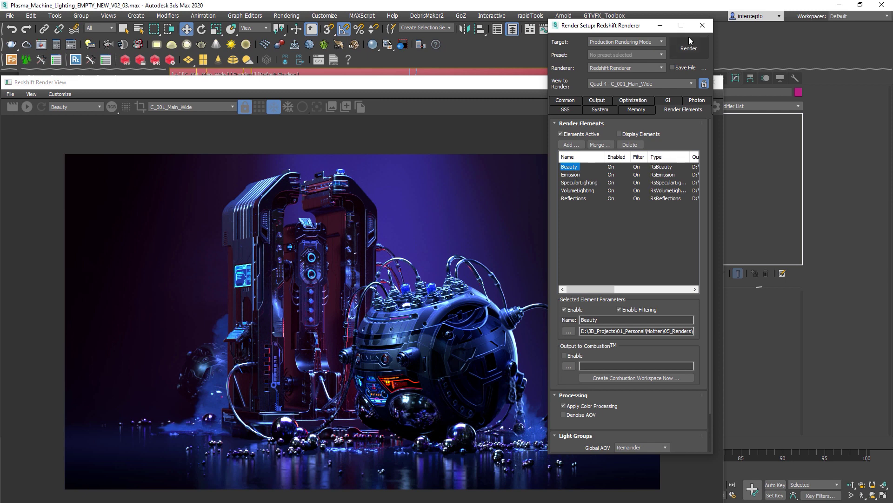
{"action": "left_click", "coordinate": [703, 25]}
{"action": "double_click", "coordinate": [443, 82]}
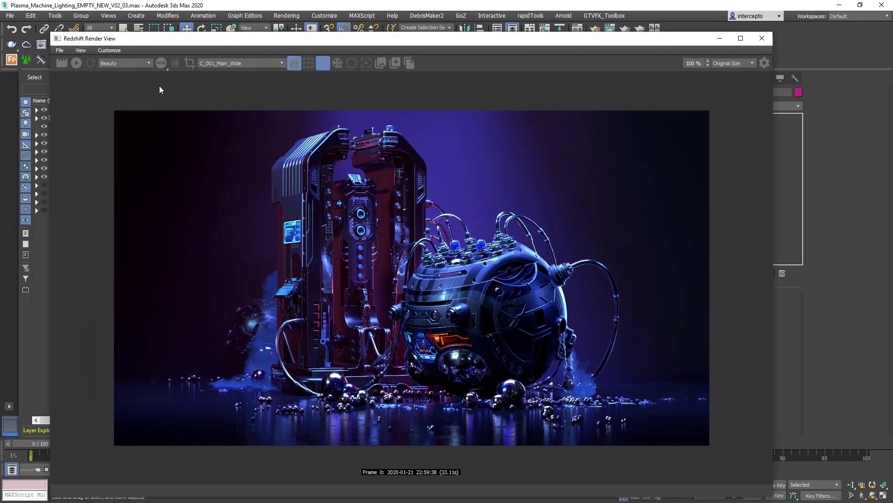
{"action": "left_click", "coordinate": [60, 62]}
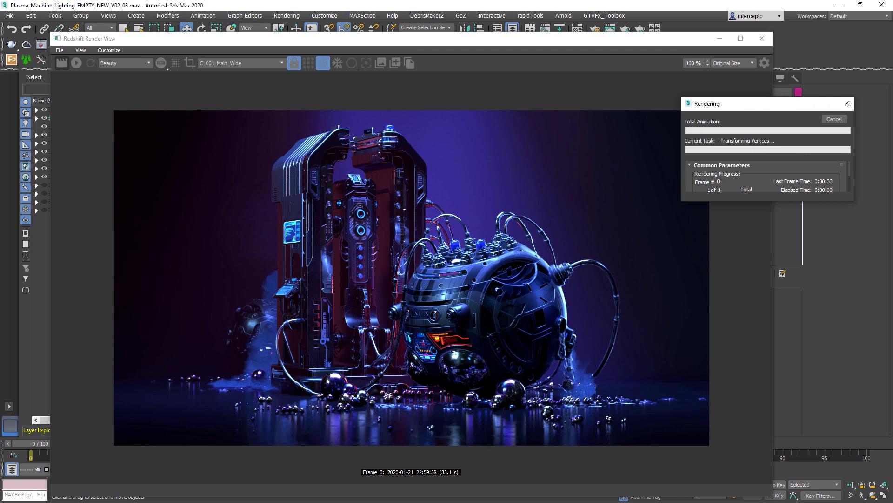
Move the render view clear of the main toolbar and display the Beauty_other pass of the finished render
{"action": "left_click_drag", "start_coordinate": [754, 105], "coordinate": [686, 123]}
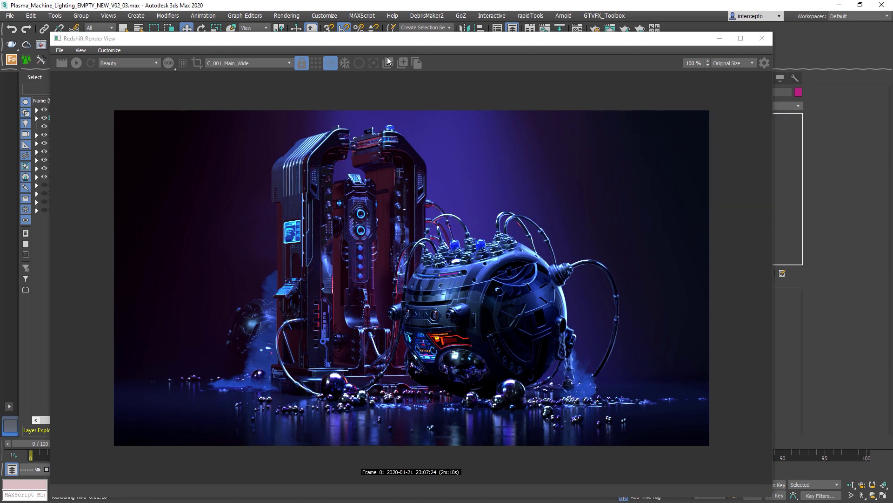
{"action": "left_click_drag", "start_coordinate": [439, 45], "coordinate": [423, 26]}
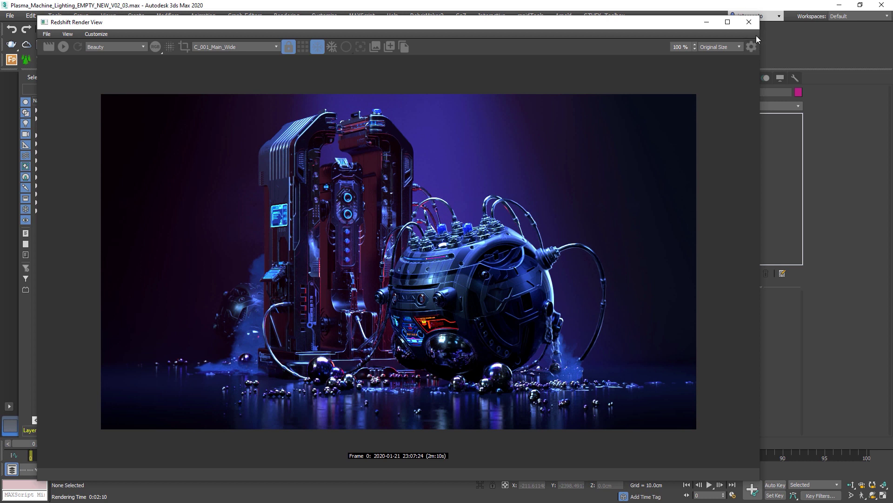
{"action": "left_click_drag", "start_coordinate": [759, 17], "coordinate": [650, 76]}
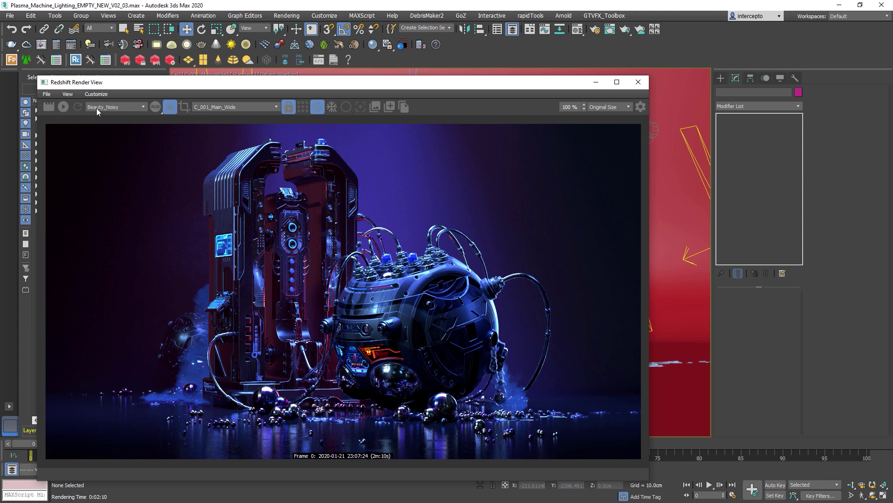
{"action": "left_click", "coordinate": [111, 108]}
{"action": "scroll", "coordinate": [114, 128], "scroll_direction": "up", "scroll_amount": 2}
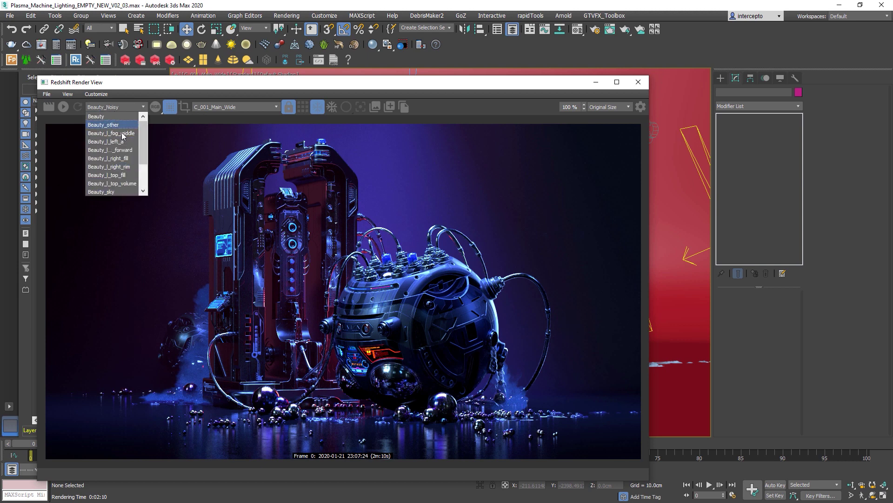
{"action": "left_click", "coordinate": [103, 125]}
{"action": "left_click", "coordinate": [103, 110]}
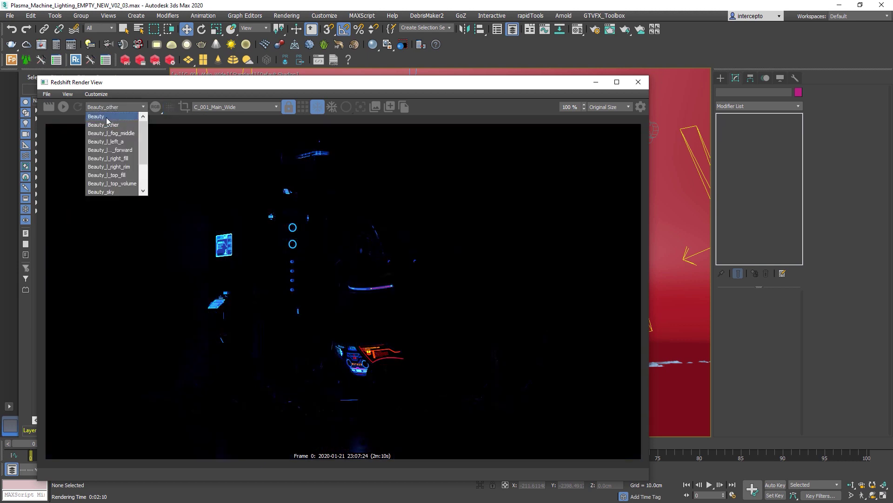
{"action": "left_click", "coordinate": [106, 116]}
{"action": "scroll", "coordinate": [121, 109], "scroll_direction": "down", "scroll_amount": 1}
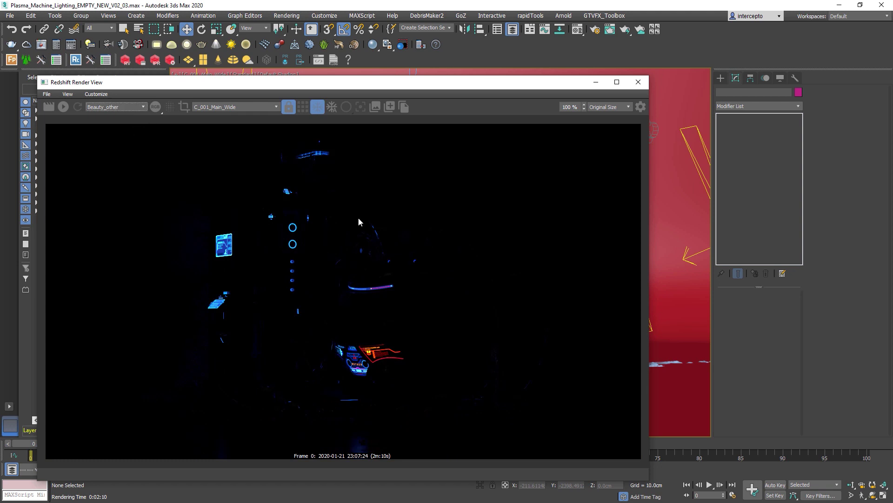
Examine the glowing screens, rings and light strips of the machine up close in the Beauty_other pass
{"action": "scroll", "coordinate": [284, 263], "scroll_direction": "up", "scroll_amount": 5}
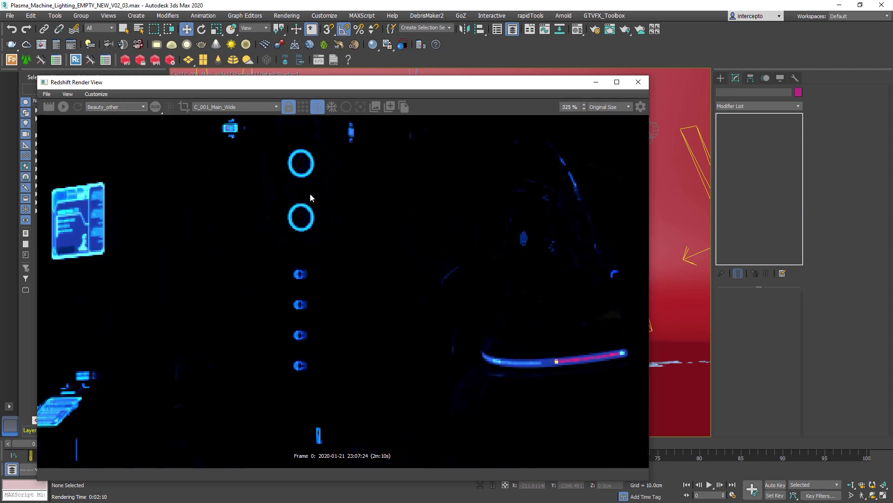
{"action": "middle_click_drag", "start_coordinate": [264, 201], "coordinate": [337, 235]}
{"action": "mouse_move", "coordinate": [283, 253]}
{"action": "middle_mouse_down"}
{"action": "mouse_move", "coordinate": [331, 281]}
{"action": "mouse_move", "coordinate": [471, 293]}
{"action": "middle_mouse_up"}
{"action": "scroll", "coordinate": [384, 266], "scroll_direction": "down", "scroll_amount": 5}
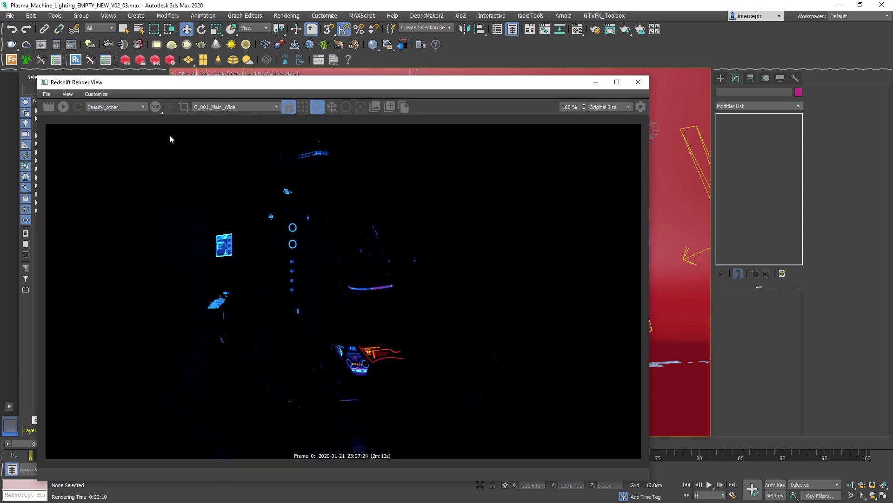
{"action": "scroll", "coordinate": [214, 344], "scroll_direction": "up", "scroll_amount": 4}
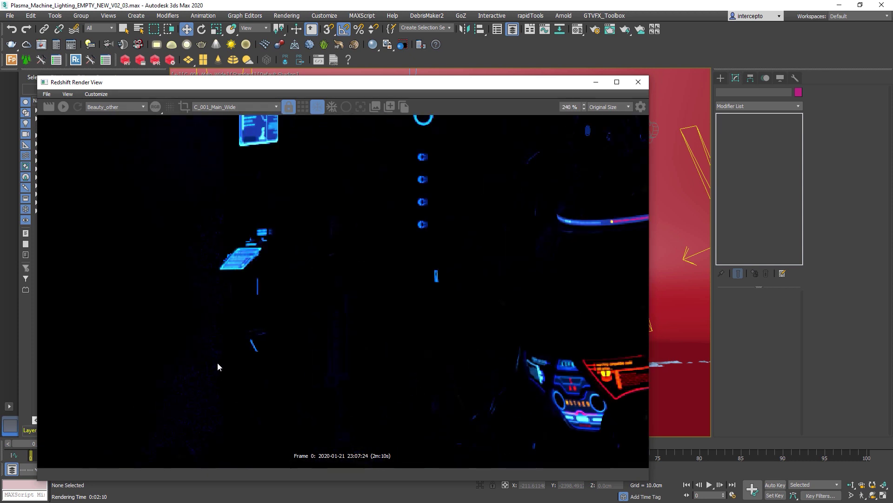
{"action": "scroll", "coordinate": [172, 171], "scroll_direction": "down", "scroll_amount": 3}
View the Beauty light passes l_fog_middle, l_left_a, l_left_forward, l_right_fill, l_right_rim and l_top_fill one after another
{"action": "left_click", "coordinate": [106, 107]}
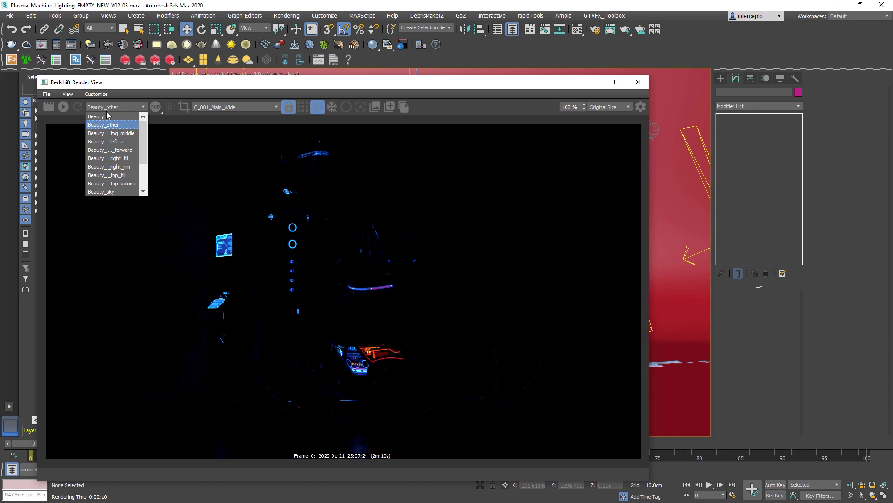
{"action": "left_click", "coordinate": [112, 133]}
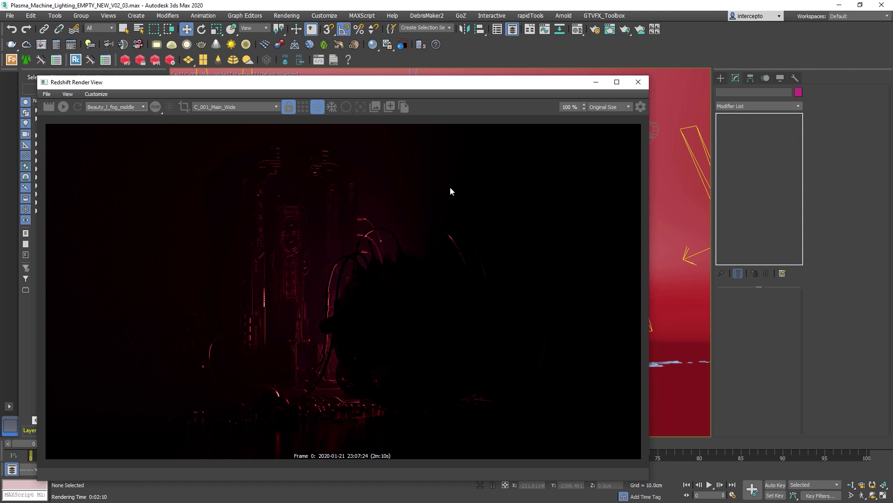
{"action": "left_click", "coordinate": [129, 107]}
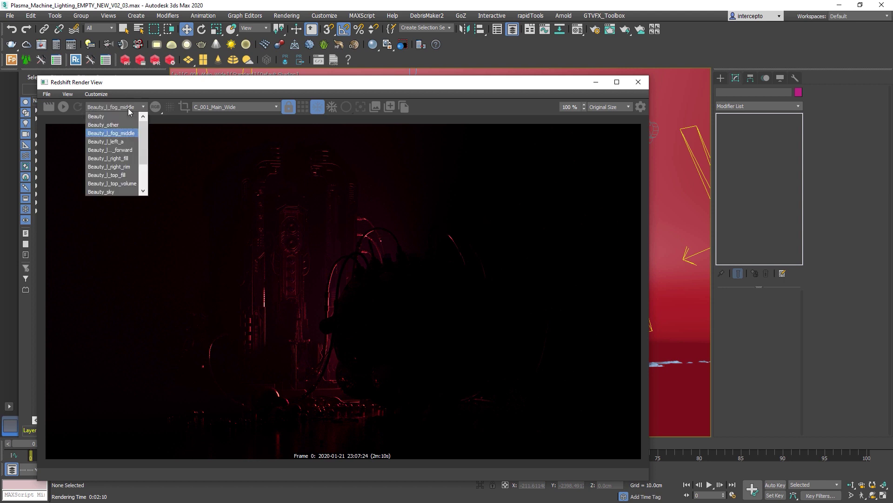
{"action": "left_click", "coordinate": [111, 142]}
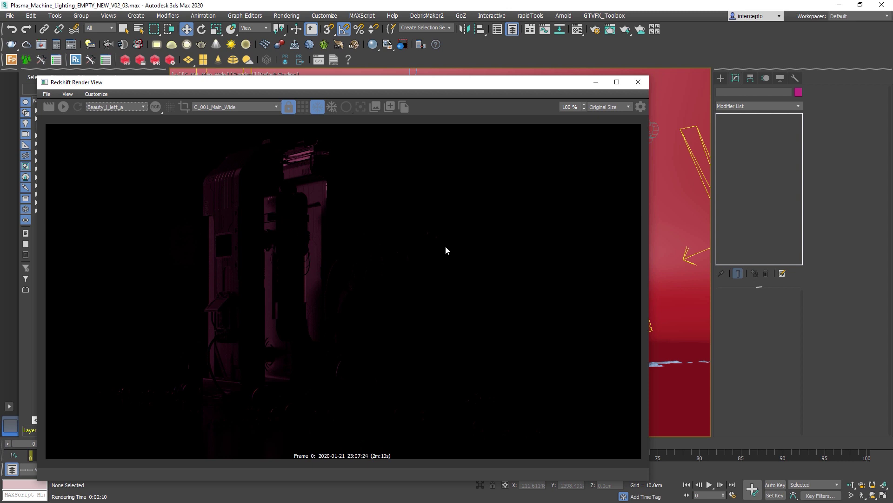
{"action": "key", "text": "Down"}
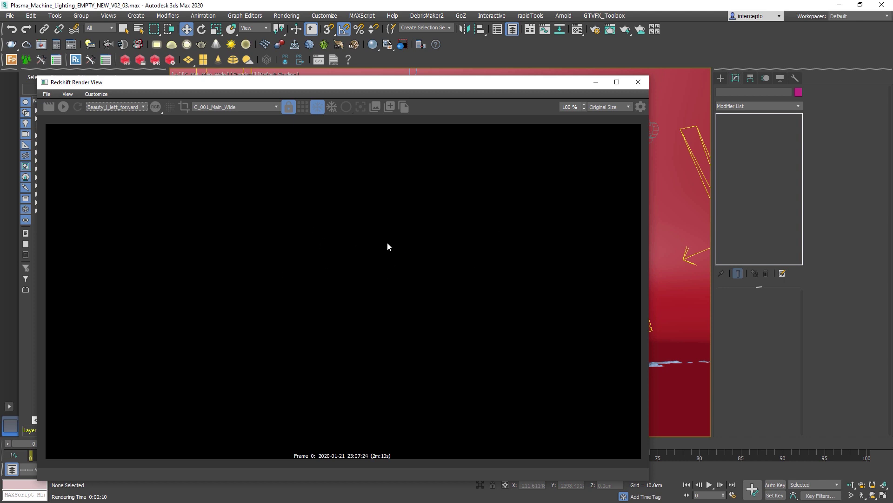
{"action": "key", "text": "Down"}
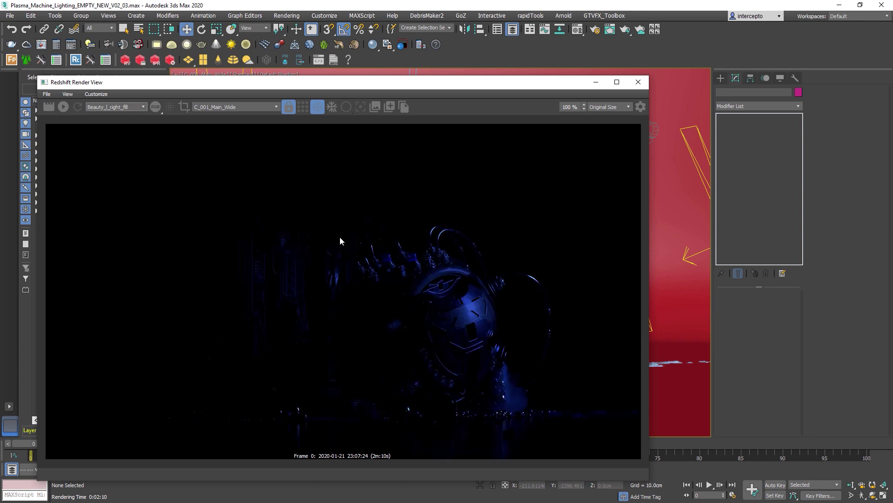
{"action": "key", "text": "Down"}
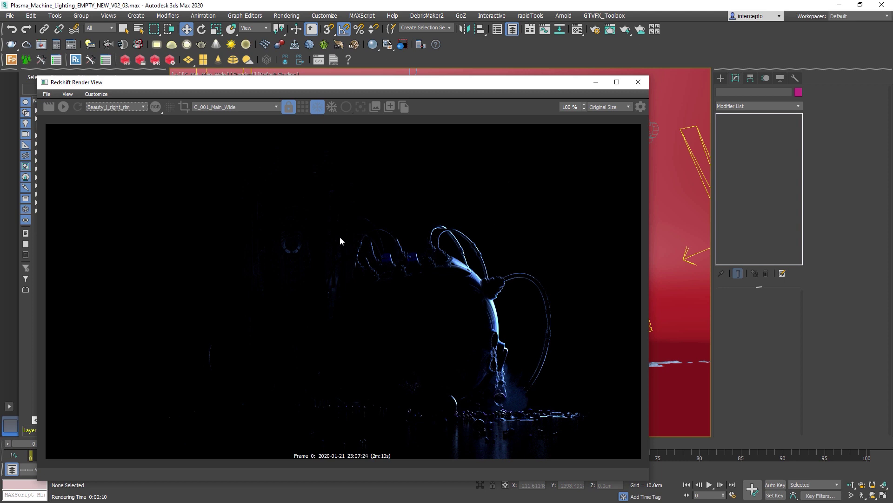
{"action": "key", "text": "Down"}
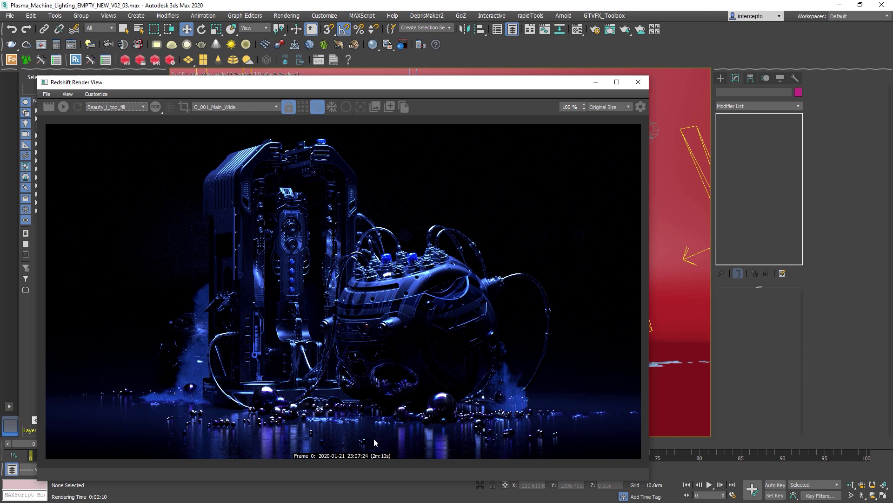
Compare the l_top_volume and l_fog_middle Beauty passes, and view the Beauty_sky pass
{"action": "left_click", "coordinate": [130, 108]}
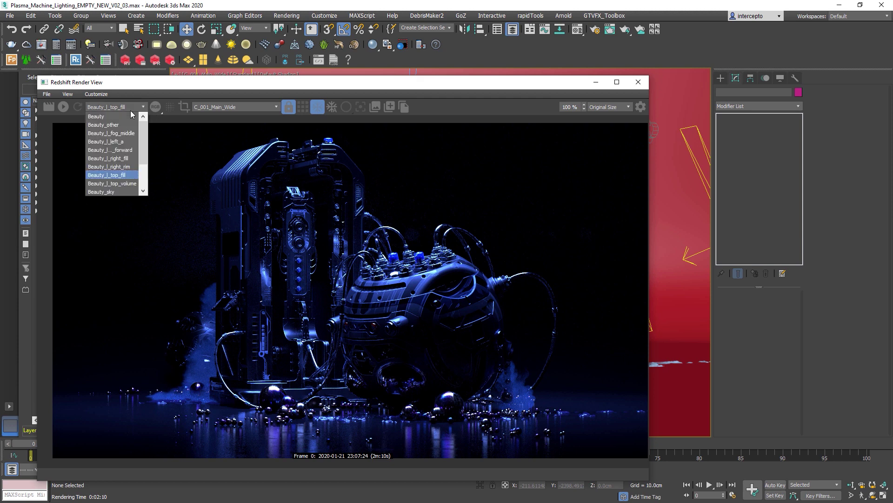
{"action": "left_click", "coordinate": [117, 182]}
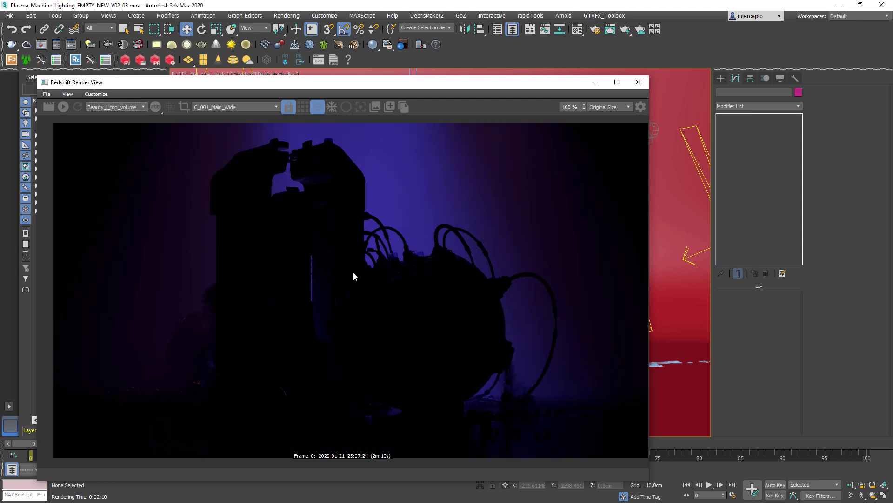
{"action": "left_click", "coordinate": [125, 111]}
{"action": "left_click", "coordinate": [116, 135]}
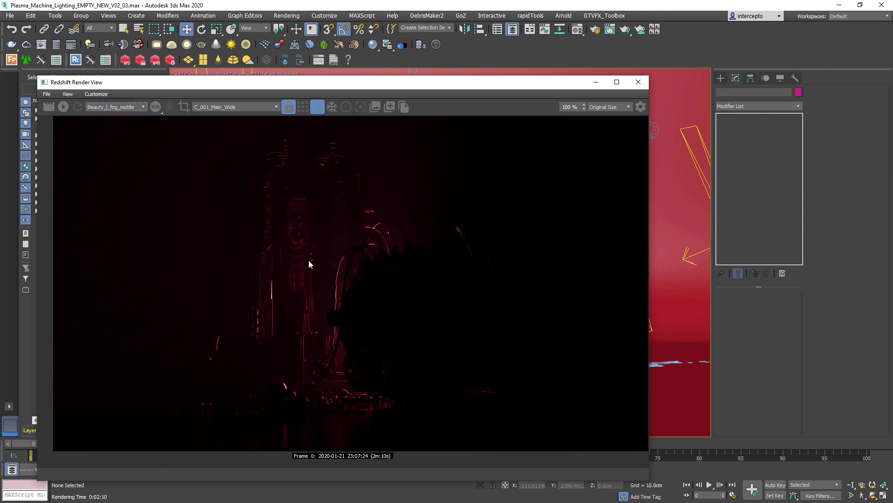
{"action": "left_click", "coordinate": [120, 108]}
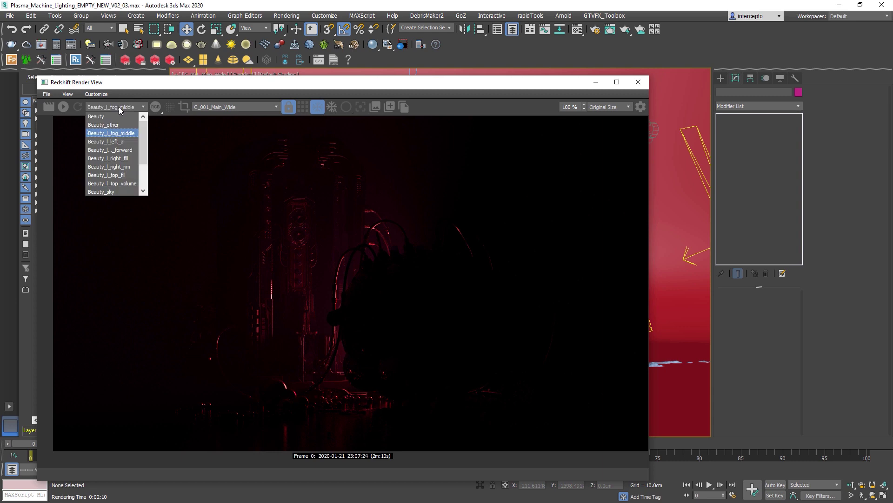
{"action": "left_click", "coordinate": [118, 183]}
{"action": "key", "text": "Down"}
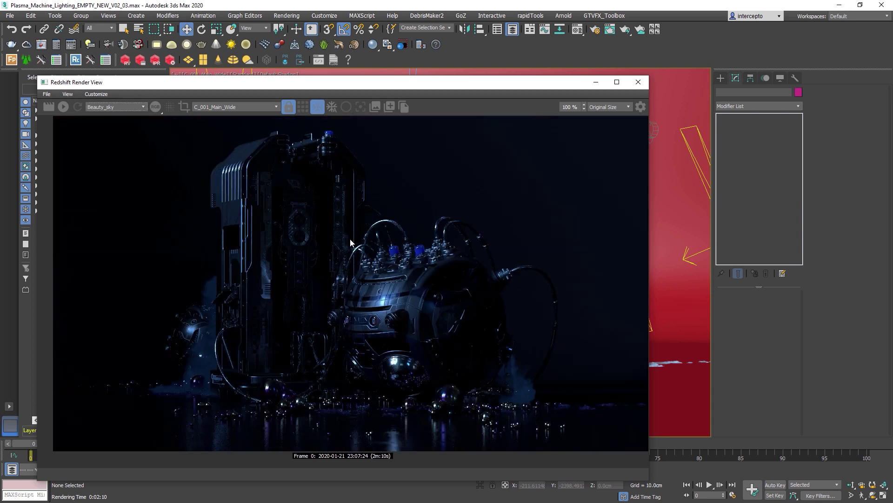
{"action": "key", "text": "Down"}
{"action": "key", "text": "Up"}
Enable saving the render to file in the common render settings and open the output file selection
{"action": "left_click_drag", "start_coordinate": [576, 84], "coordinate": [565, 119]}
{"action": "left_click", "coordinate": [600, 30]}
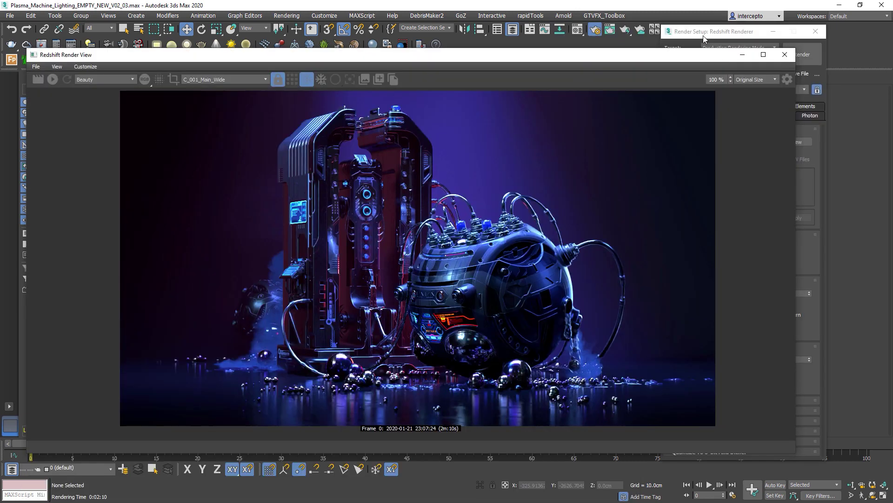
{"action": "left_click_drag", "start_coordinate": [703, 39], "coordinate": [686, 32]}
{"action": "left_click", "coordinate": [671, 110]}
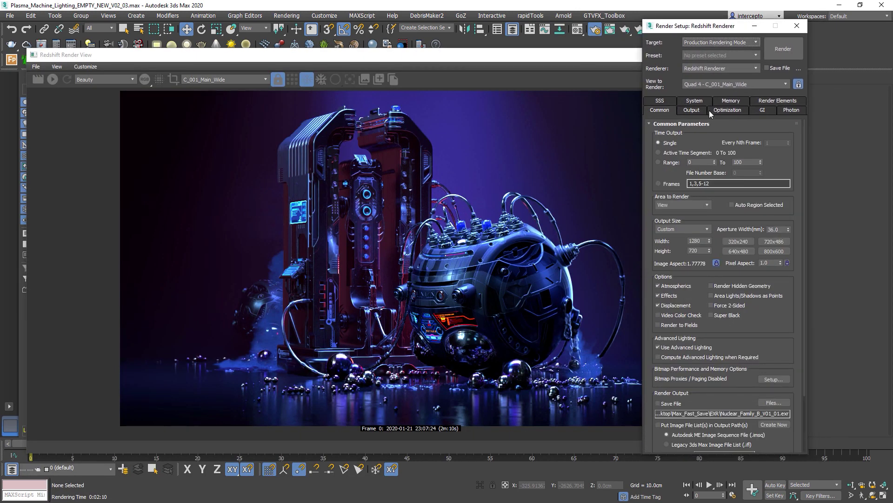
{"action": "left_click", "coordinate": [665, 405]}
{"action": "left_click", "coordinate": [772, 402]}
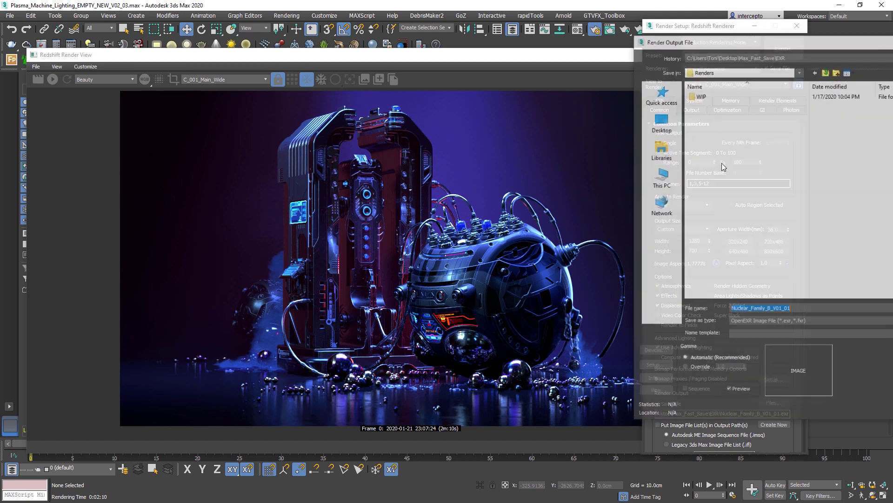
{"action": "left_click_drag", "start_coordinate": [708, 34], "coordinate": [301, 2]}
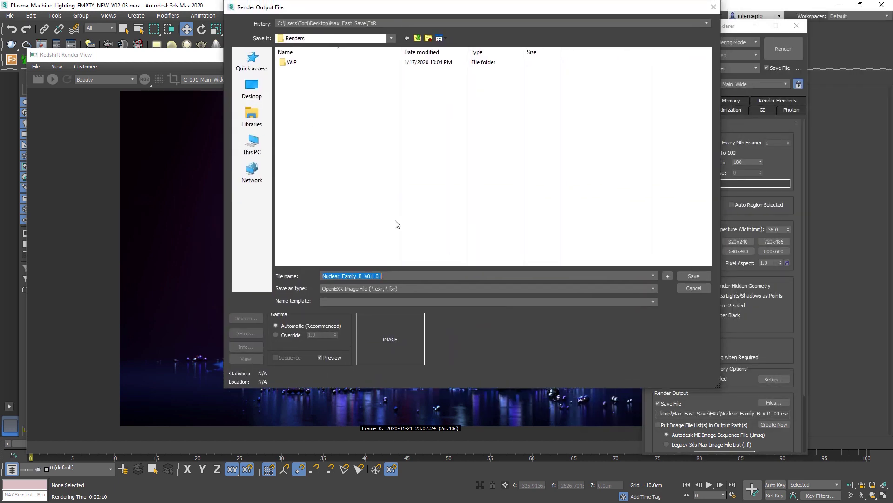
Name the render output file Mother_Cam001_V01_01
{"action": "left_click", "coordinate": [386, 276]}
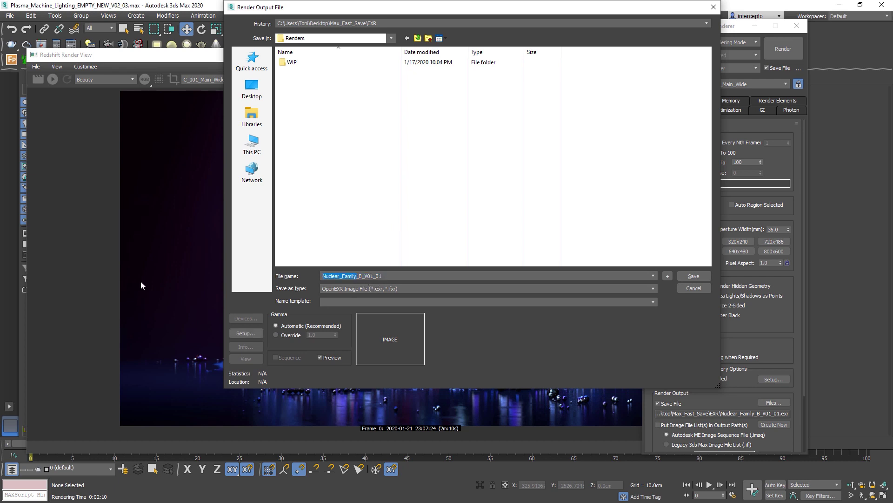
{"action": "type", "text": "Mother"}
{"action": "key", "text": "Right"}
{"action": "key", "text": "Right"}
{"action": "key", "text": "BackSpace"}
{"action": "type", "text": "A"}
{"action": "key", "text": "BackSpace"}
{"action": "type", "text": "Cam001"}
Keep render elements automatically added in the OpenEXR configuration, and save the output file setting in the Renders folder
{"action": "left_click", "coordinate": [355, 288]}
{"action": "left_click", "coordinate": [290, 349]}
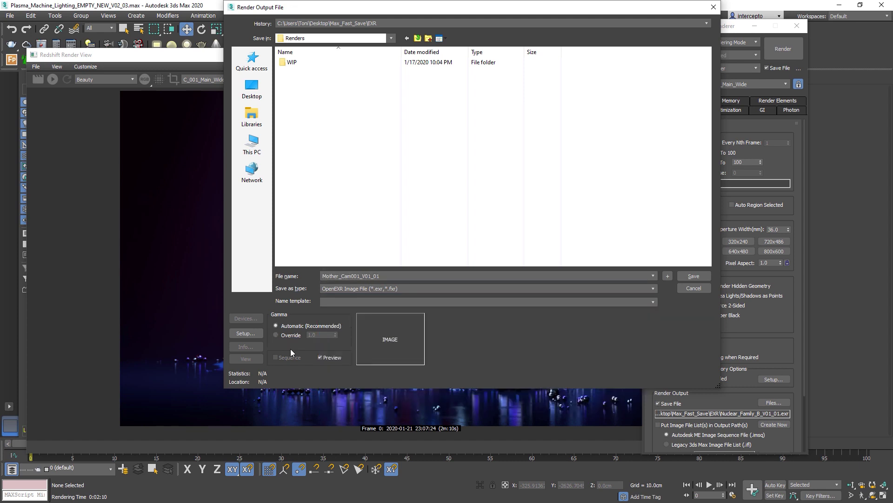
{"action": "left_click", "coordinate": [249, 332]}
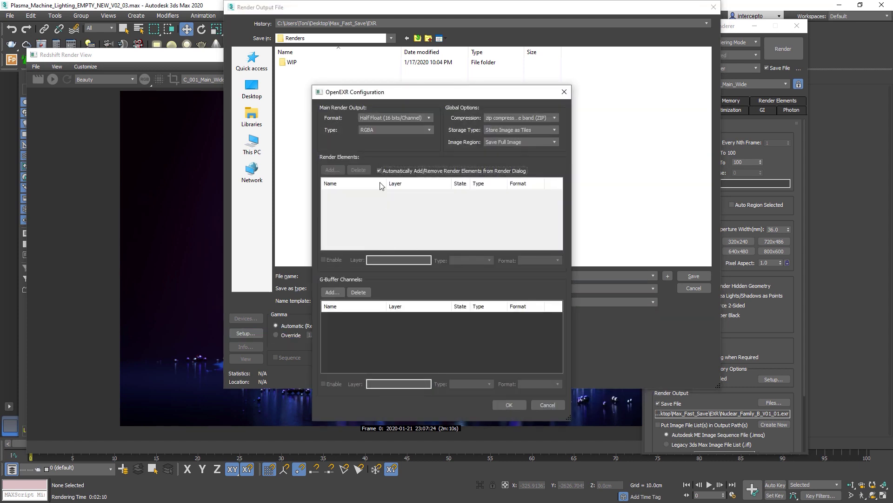
{"action": "left_click", "coordinate": [396, 172]}
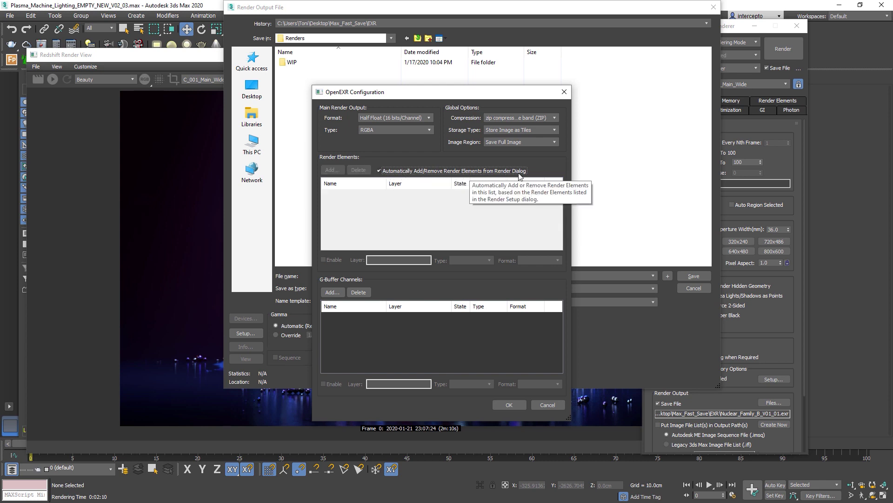
{"action": "left_click", "coordinate": [506, 404]}
{"action": "left_click", "coordinate": [694, 275]}
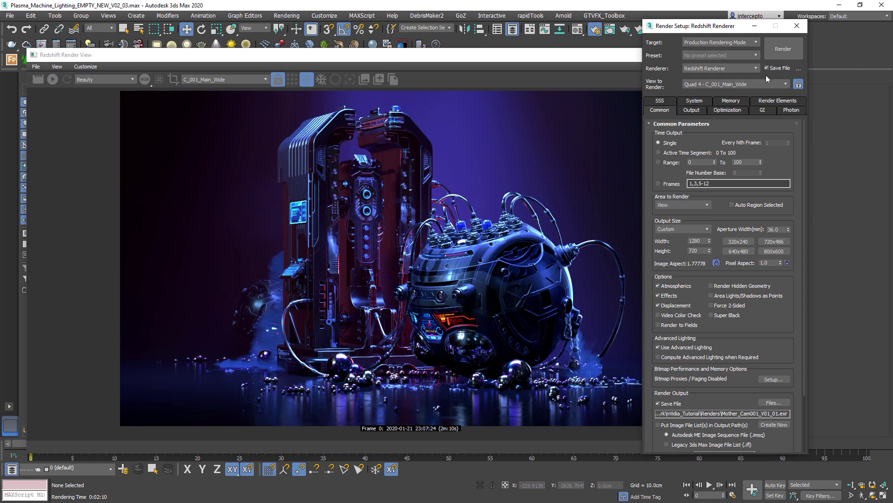
Render the C_001_Main_Wide camera to the OpenEXR output file
{"action": "left_click", "coordinate": [783, 50]}
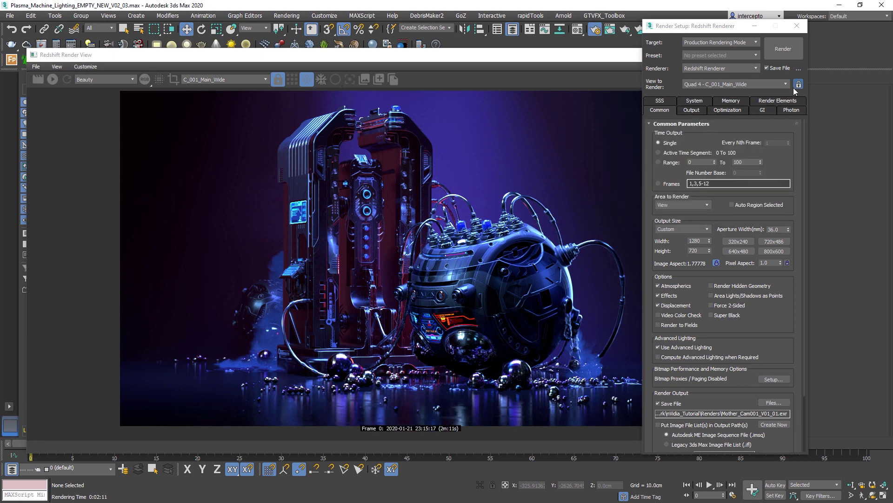
{"action": "left_click", "coordinate": [565, 57]}
{"action": "left_click_drag", "start_coordinate": [670, 26], "coordinate": [679, 26]}
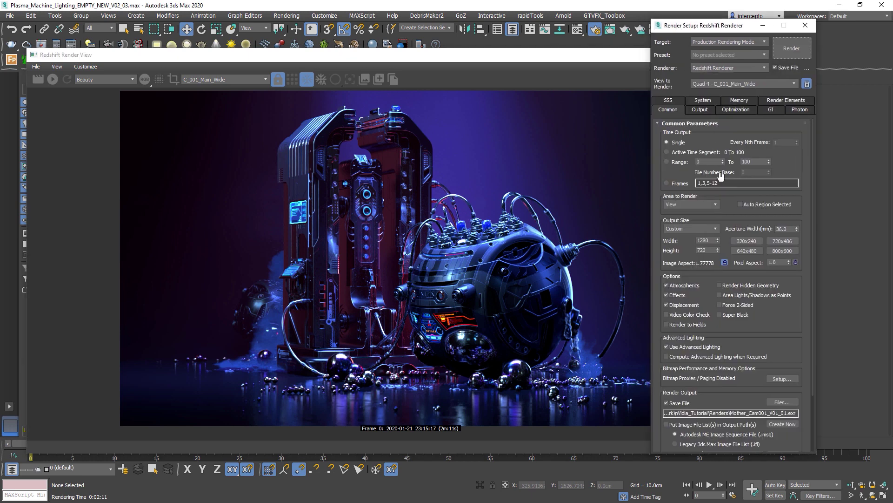
Check the Renders folder for the saved Mother_Cam001_V01_01 file and leave the output file selection unchanged
{"action": "left_click", "coordinate": [781, 402]}
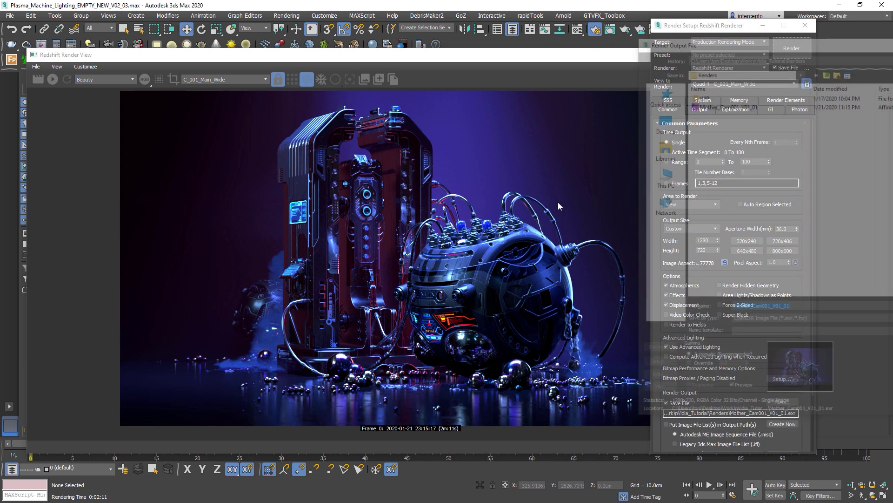
{"action": "left_click_drag", "start_coordinate": [672, 41], "coordinate": [276, 29]}
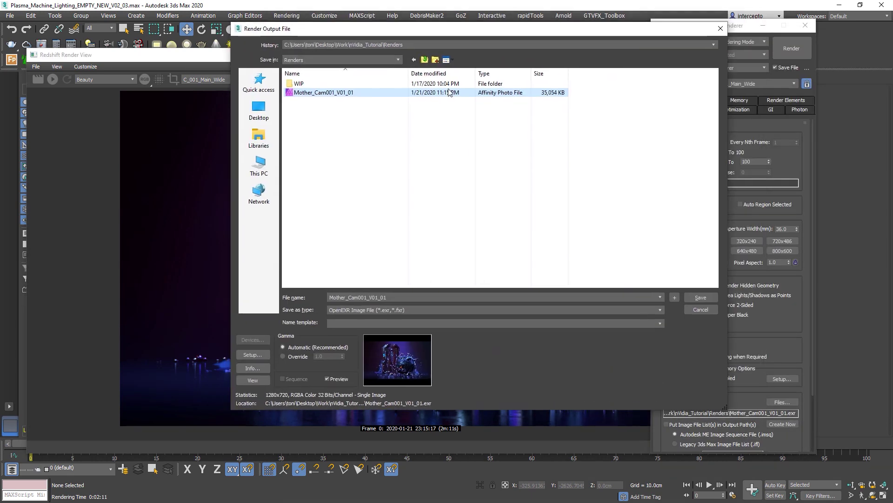
{"action": "left_click", "coordinate": [698, 309]}
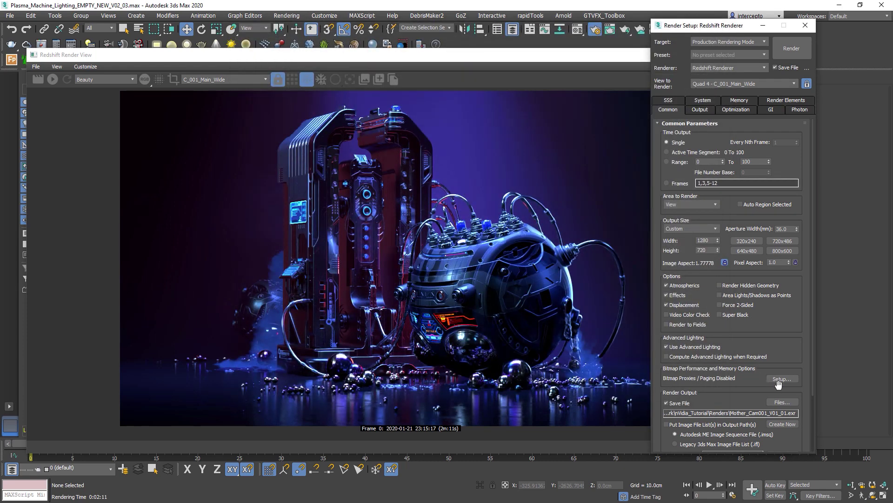
Change the render output file name to Mother_Cam002_V01_01 in the Renders folder and save the setting
{"action": "left_click", "coordinate": [782, 401]}
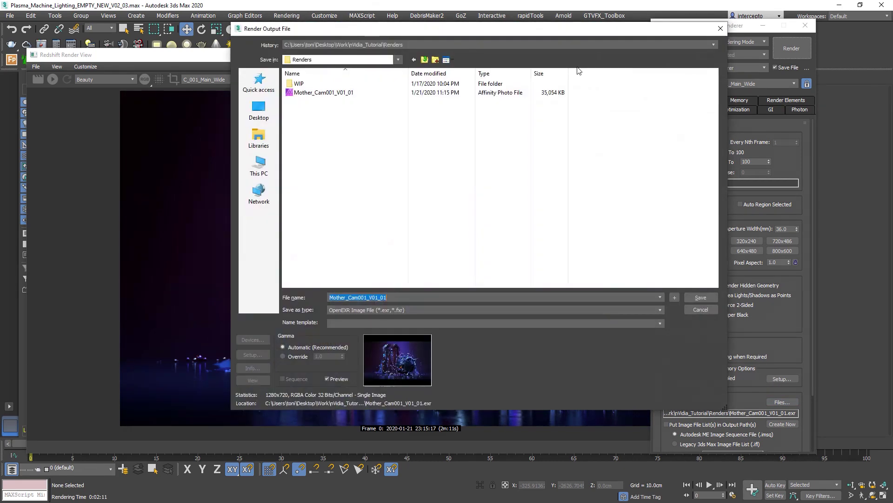
{"action": "left_click", "coordinate": [368, 297]}
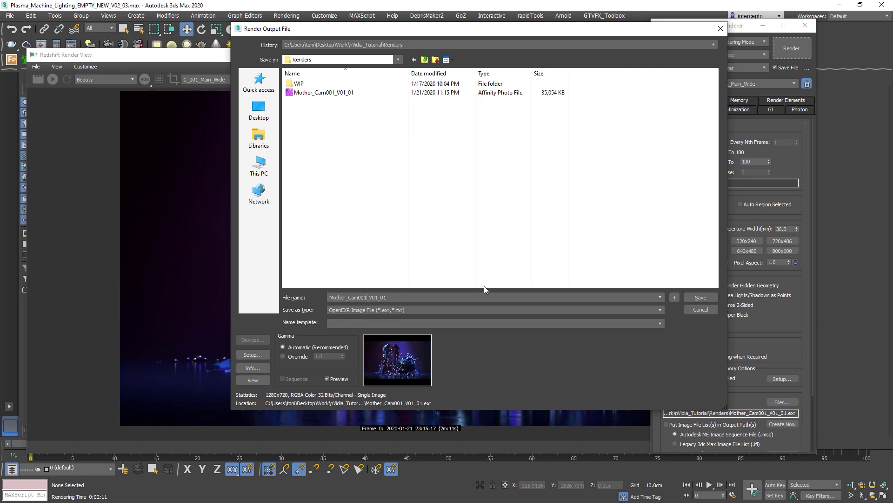
{"action": "key", "text": "BackSpace"}
{"action": "type", "text": "2"}
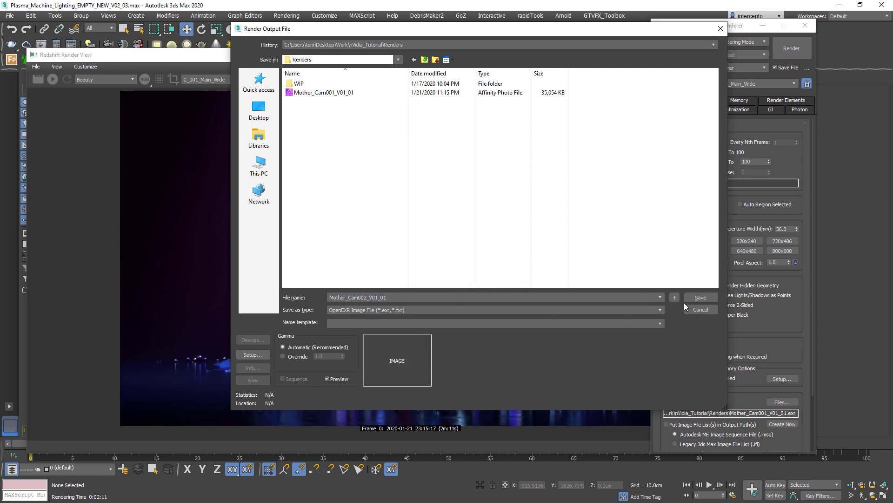
{"action": "left_click", "coordinate": [550, 293]}
{"action": "left_click", "coordinate": [700, 298]}
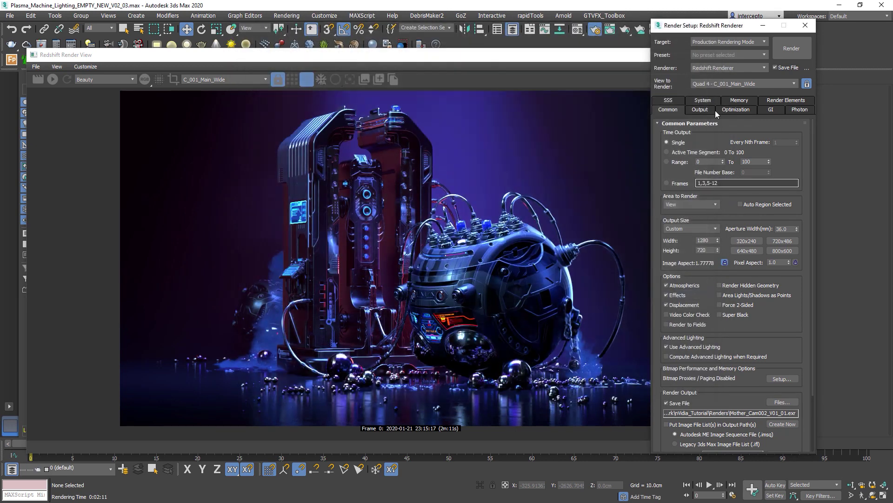
Uncover the viewport and switch it to the C_002_Mother_Close camera
{"action": "left_click_drag", "start_coordinate": [688, 55], "coordinate": [682, 377]}
{"action": "key", "text": "c"}
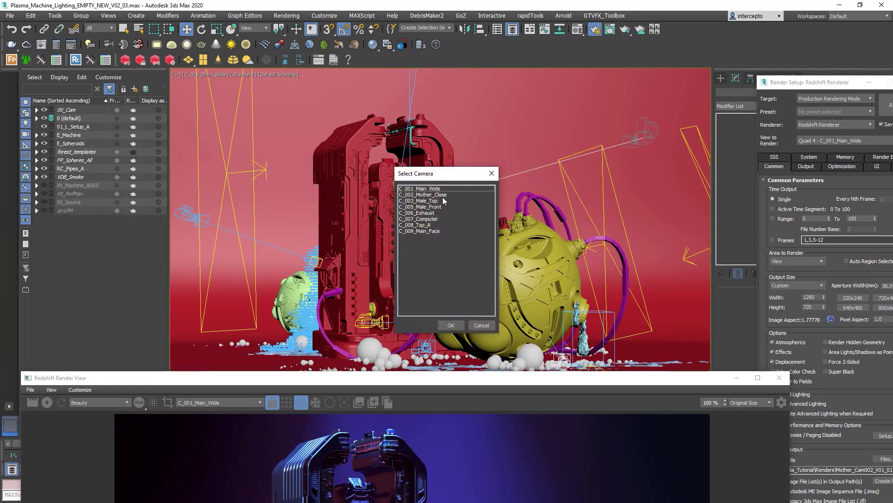
{"action": "double_click", "coordinate": [430, 195]}
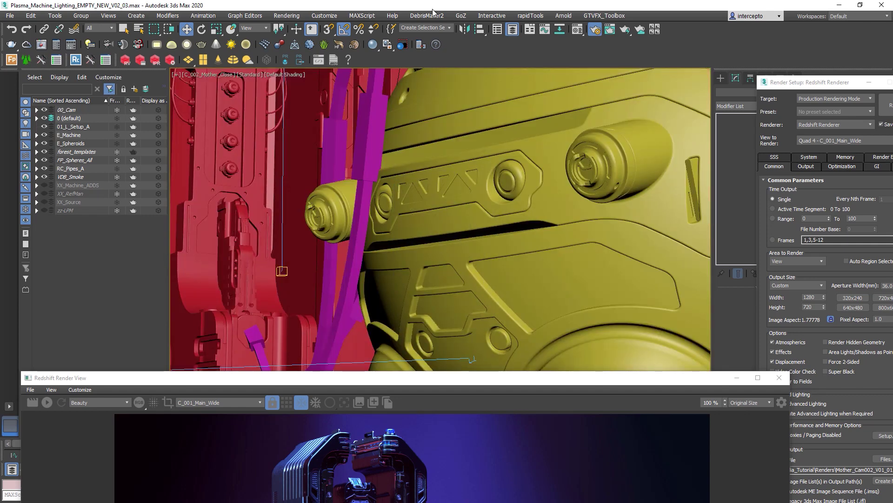
Open the DOF_Med bokeh effect's CoC radius for editing in the scene's render effects
{"action": "left_click", "coordinate": [286, 16]}
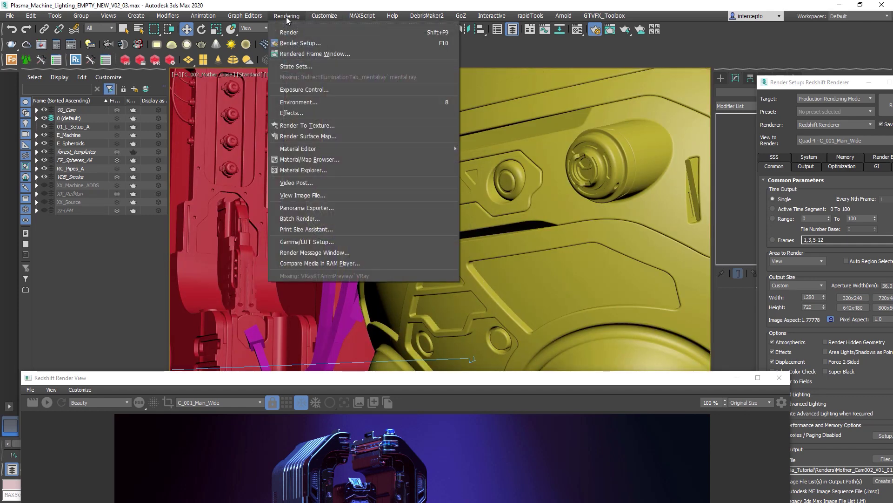
{"action": "left_click", "coordinate": [298, 103]}
{"action": "left_click", "coordinate": [540, 82]}
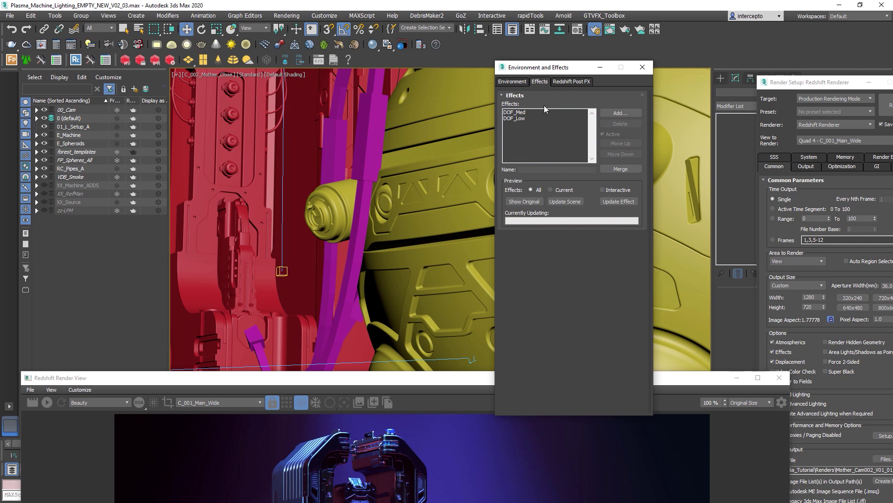
{"action": "left_click", "coordinate": [516, 112]}
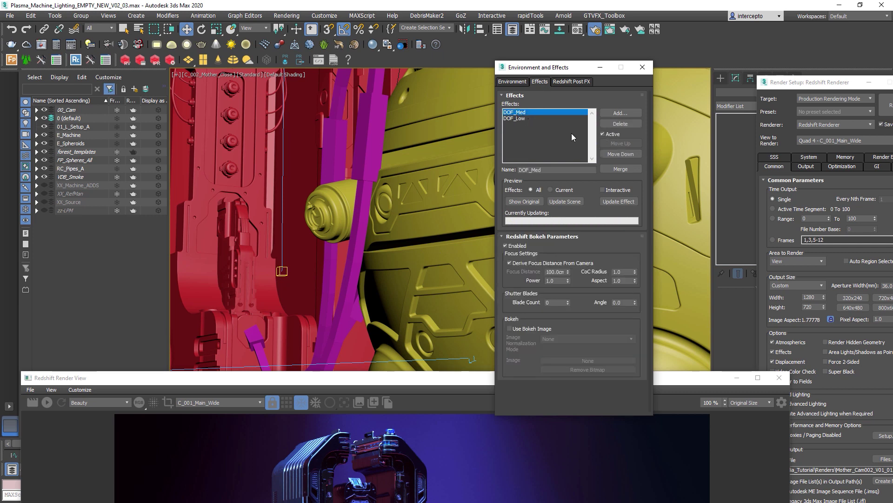
{"action": "left_click", "coordinate": [622, 271]}
{"action": "left_click", "coordinate": [642, 67]}
Clear space around the Redshift Render View, set its camera to C_002_Mother_Close and start the interactive render
{"action": "left_click_drag", "start_coordinate": [621, 374], "coordinate": [603, 163]}
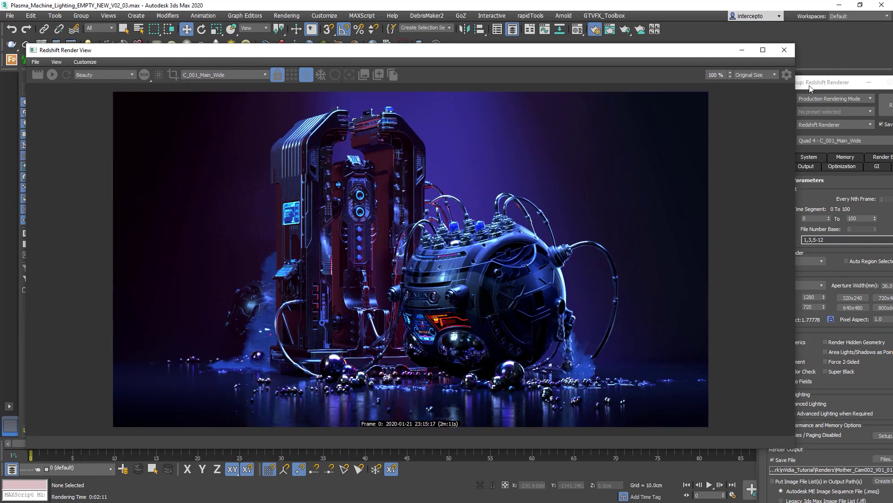
{"action": "left_click_drag", "start_coordinate": [812, 84], "coordinate": [648, 53]}
{"action": "left_click", "coordinate": [742, 49]}
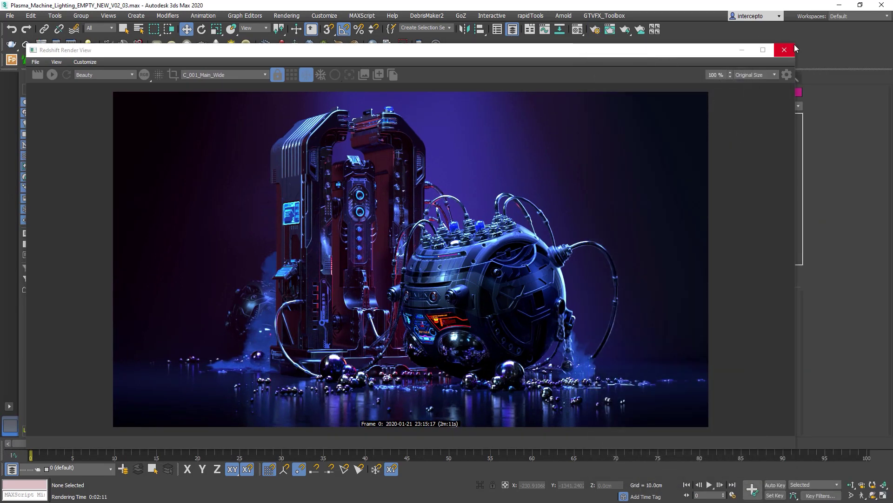
{"action": "left_click_drag", "start_coordinate": [795, 45], "coordinate": [588, 86]}
{"action": "left_click_drag", "start_coordinate": [480, 92], "coordinate": [505, 75]}
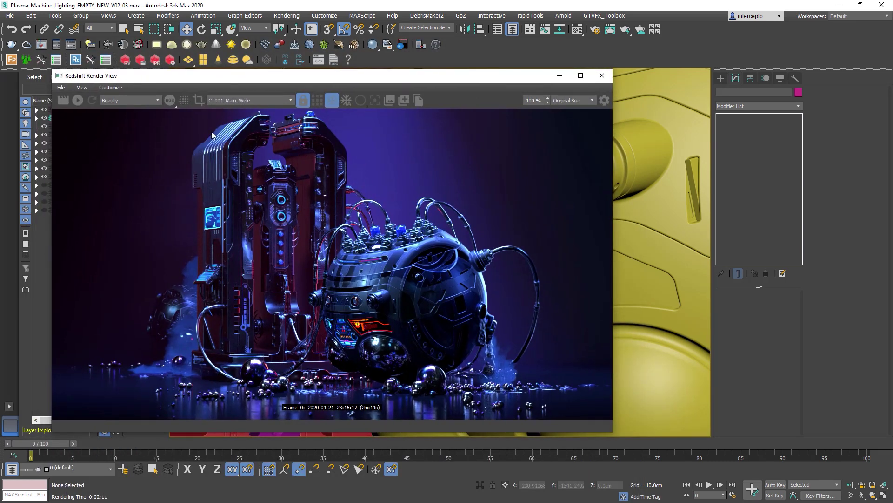
{"action": "left_click", "coordinate": [227, 100]}
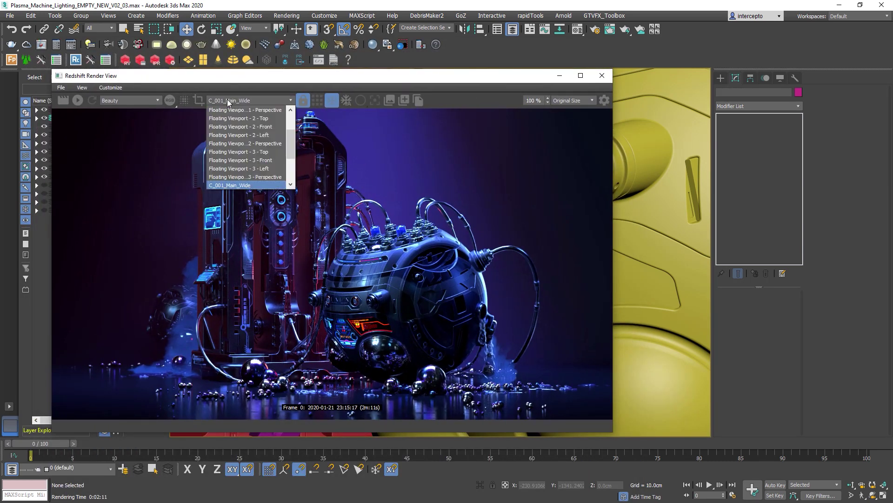
{"action": "left_click", "coordinate": [232, 168]}
{"action": "left_click_drag", "start_coordinate": [229, 79], "coordinate": [239, 87]}
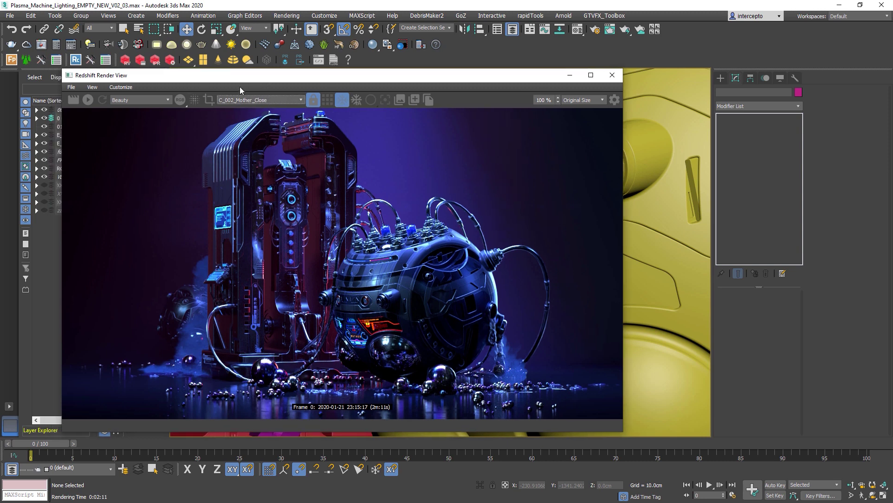
{"action": "left_click", "coordinate": [88, 101]}
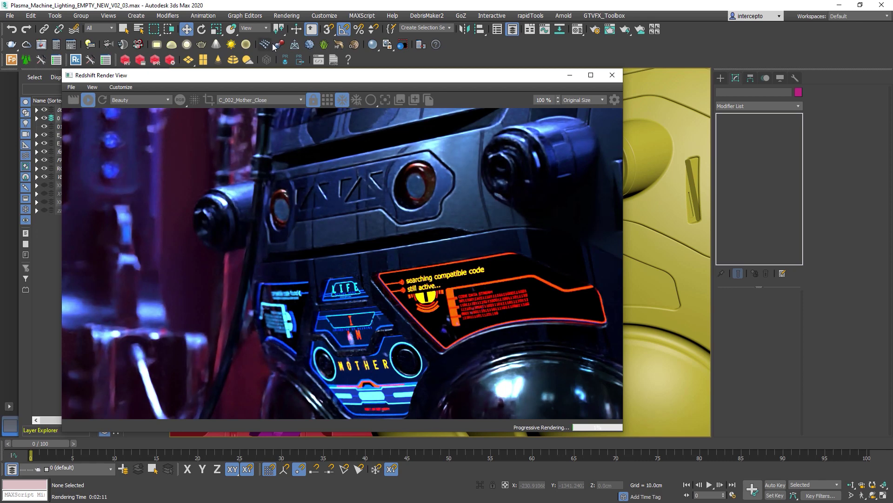
Set the CoC radius of the DOF_Med bokeh effect to 4.0 and close the effects settings
{"action": "left_click", "coordinate": [287, 15]}
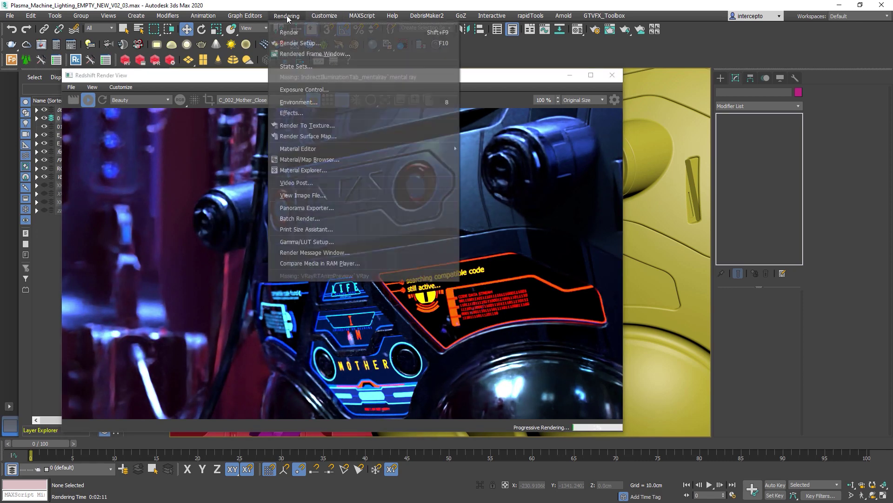
{"action": "left_click", "coordinate": [298, 112]}
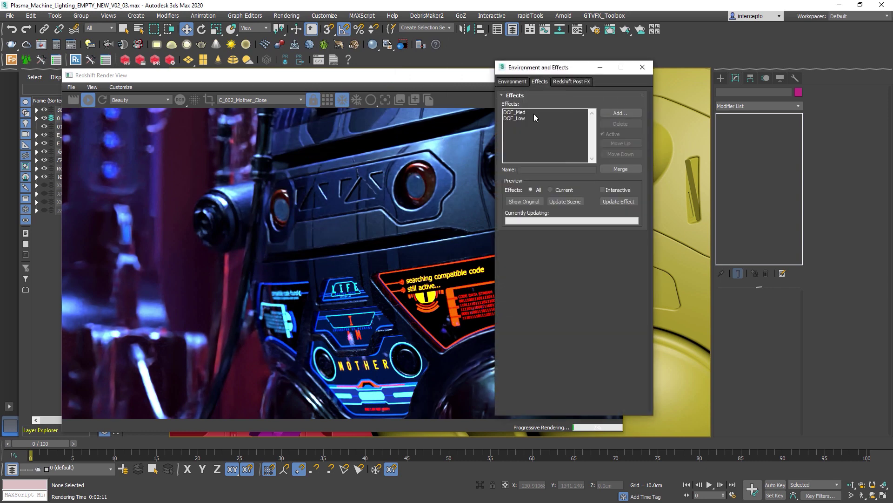
{"action": "left_click", "coordinate": [535, 113]}
{"action": "left_click", "coordinate": [614, 272]}
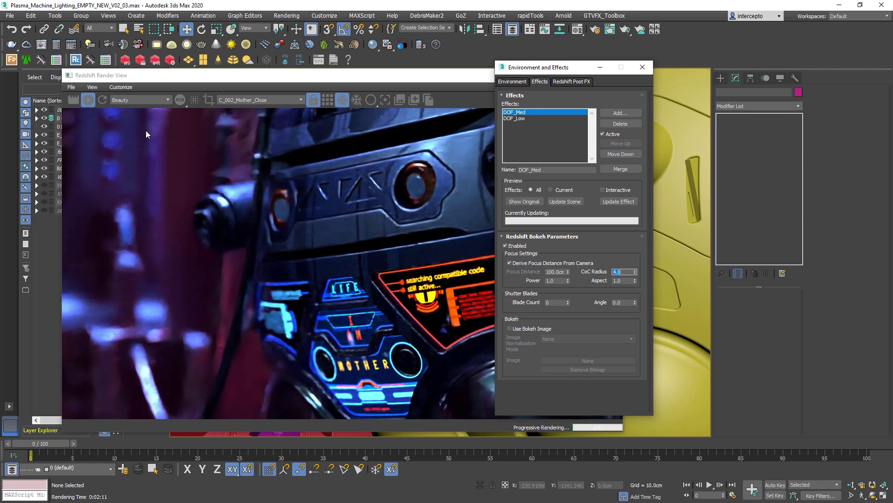
{"action": "left_click", "coordinate": [642, 67]}
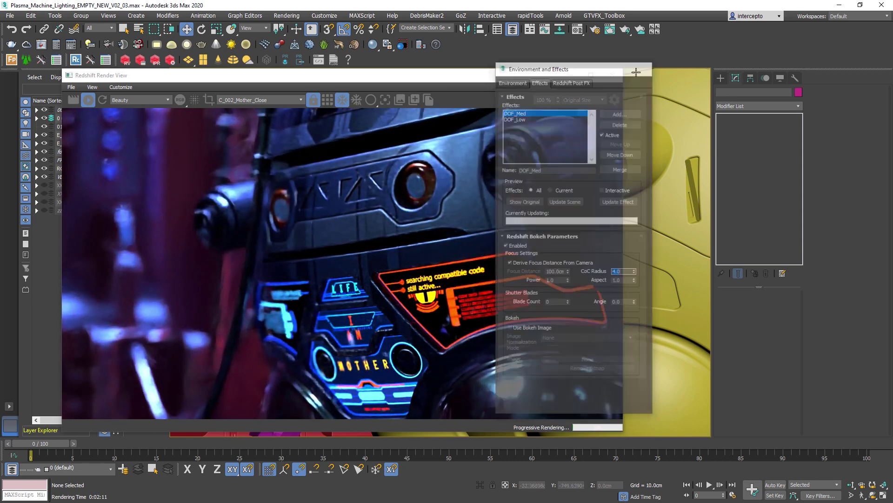
Examine the light group passes of the close-up render one by one, from Beauty_other through Beauty_sky
{"action": "left_click", "coordinate": [133, 100]}
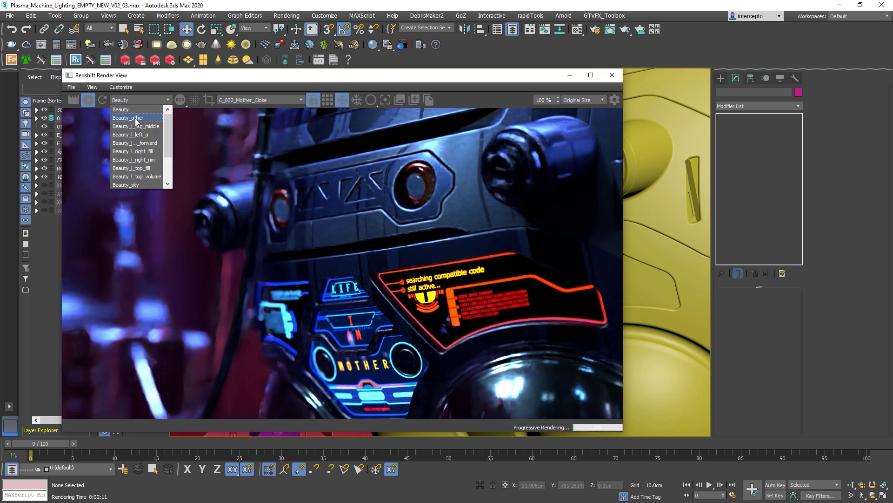
{"action": "left_click", "coordinate": [135, 118]}
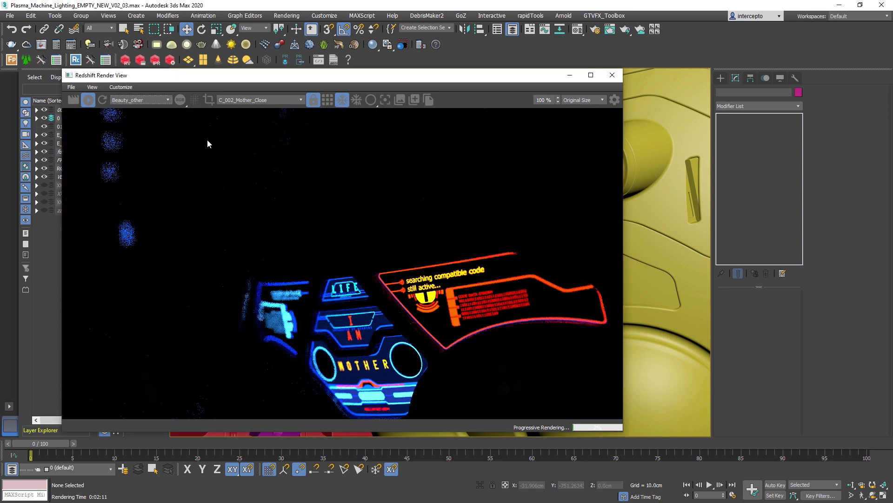
{"action": "left_click", "coordinate": [137, 100]}
{"action": "left_click", "coordinate": [138, 118]}
{"action": "key", "text": "Down"}
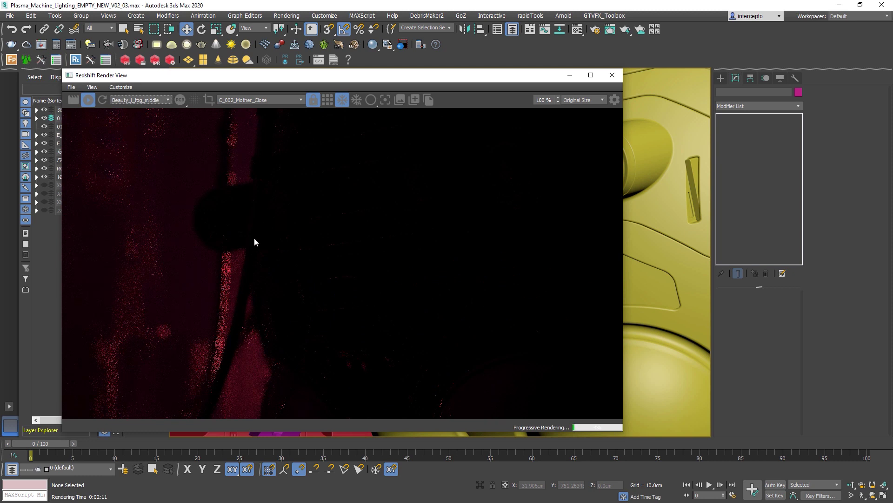
{"action": "key", "text": "Down"}
{"action": "key", "text": "Down"}
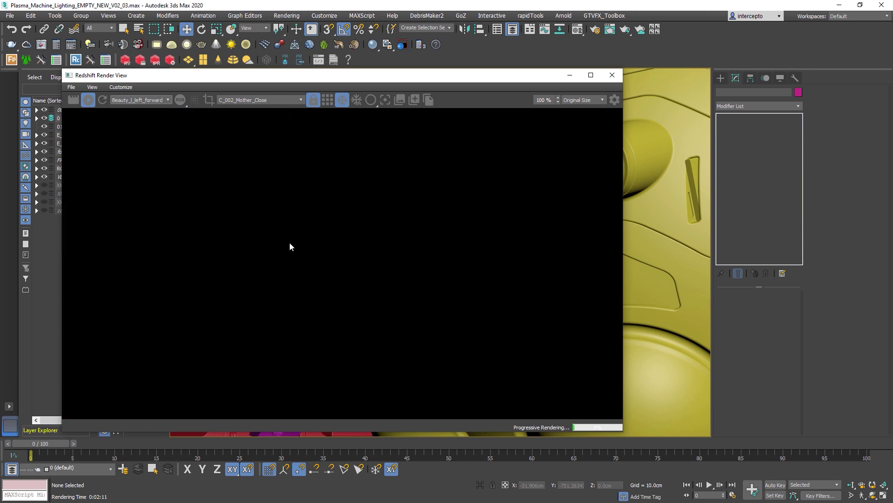
{"action": "key", "text": "Down"}
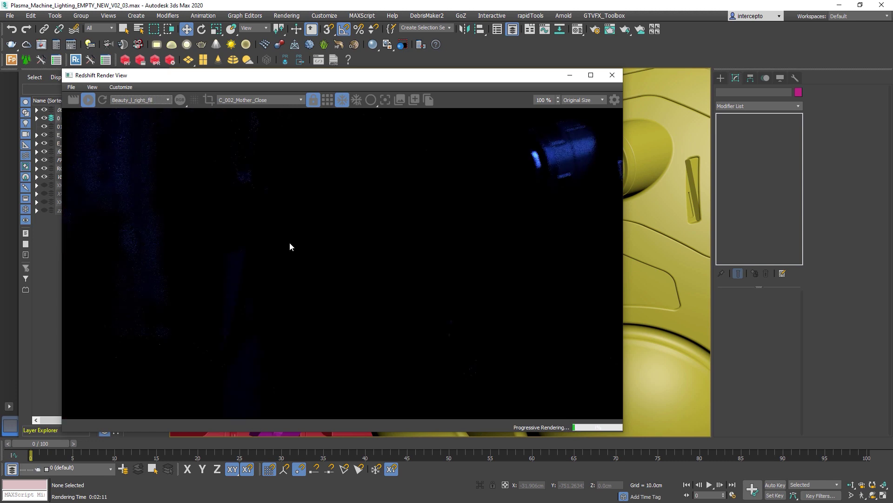
{"action": "key", "text": "Down"}
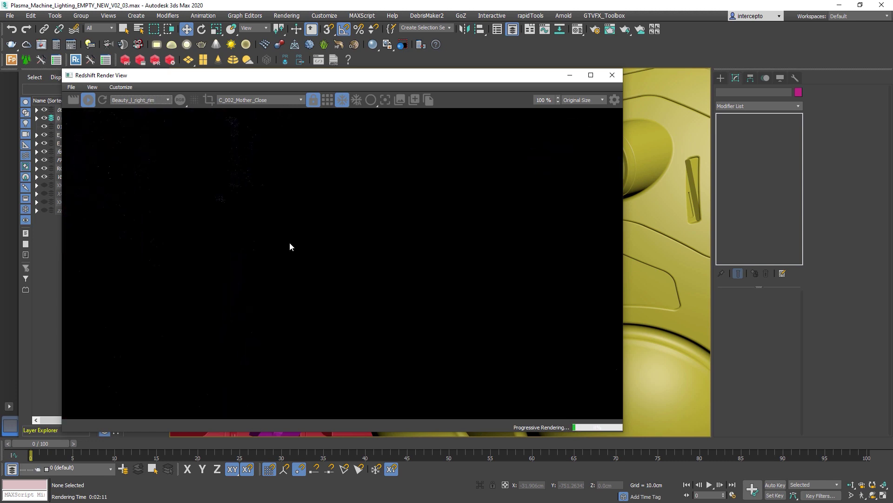
{"action": "key", "text": "Down"}
{"action": "key", "text": "Down"}
{"action": "key", "text": "Down"}
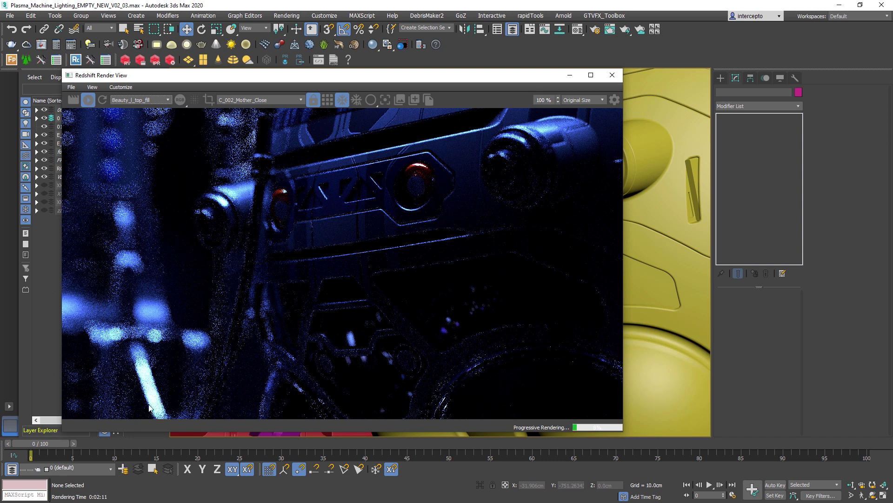
{"action": "key", "text": "Down"}
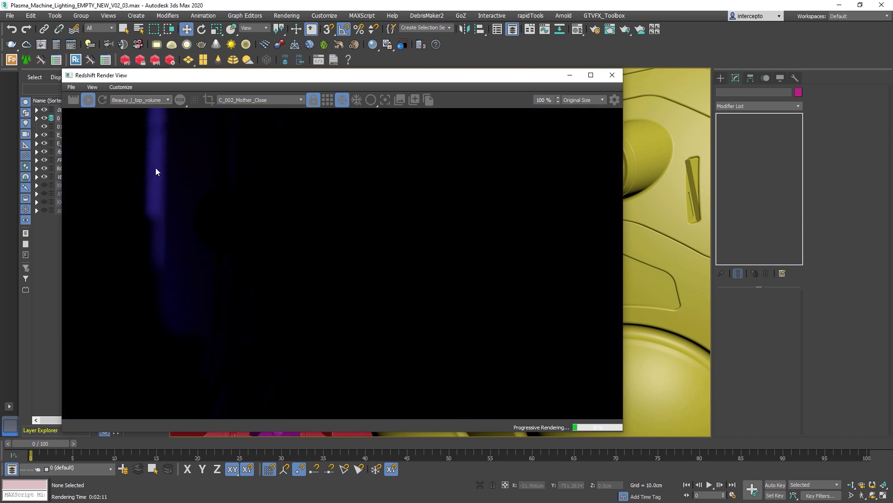
{"action": "key", "text": "Down"}
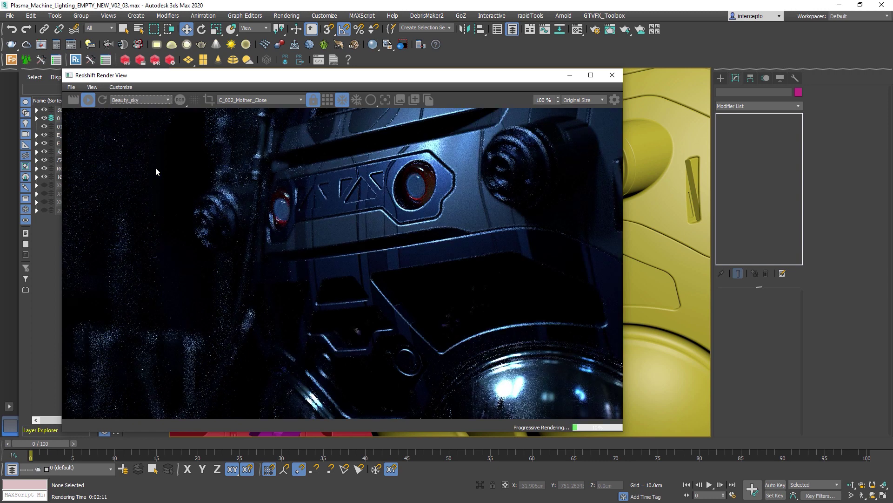
Examine the Emission, SpecularLighting and VolumeLighting passes, and return the render view to the Beauty pass
{"action": "key", "text": "Down"}
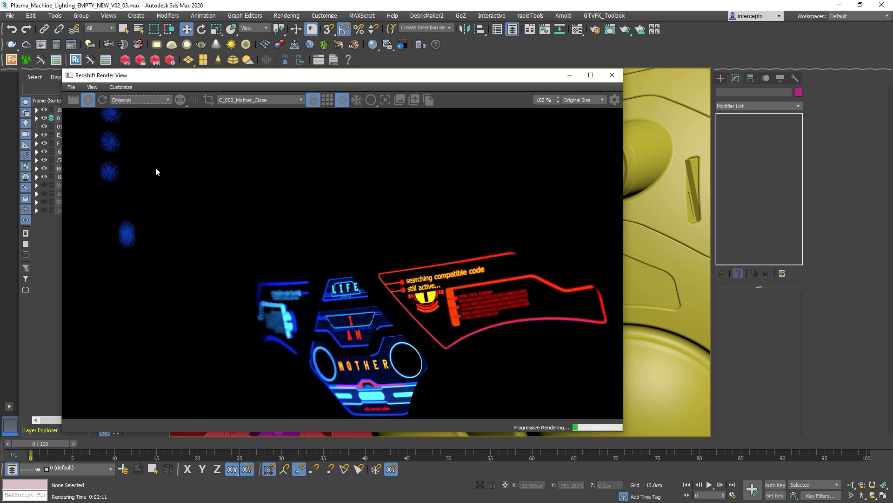
{"action": "key", "text": "Down"}
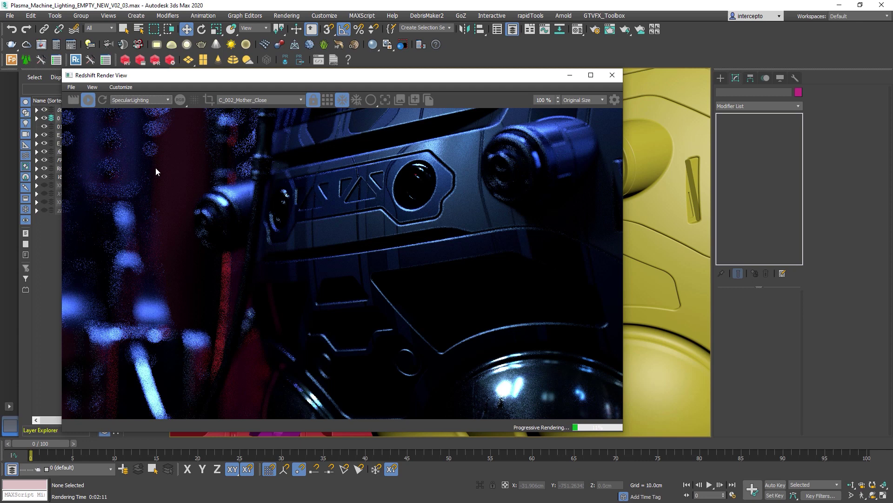
{"action": "key", "text": "Down"}
{"action": "key", "text": "Up"}
{"action": "key", "text": "Down"}
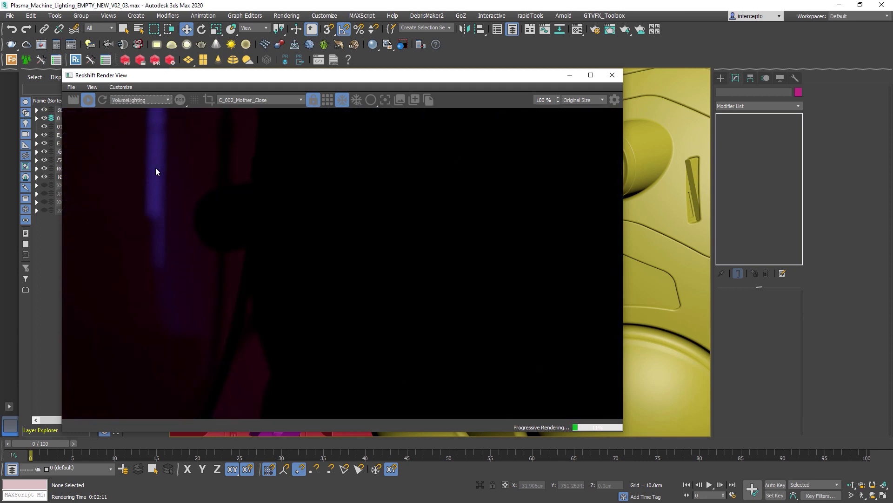
{"action": "left_click", "coordinate": [142, 100]}
{"action": "scroll", "coordinate": [131, 113], "scroll_direction": "up", "scroll_amount": 1}
{"action": "left_click", "coordinate": [131, 111]}
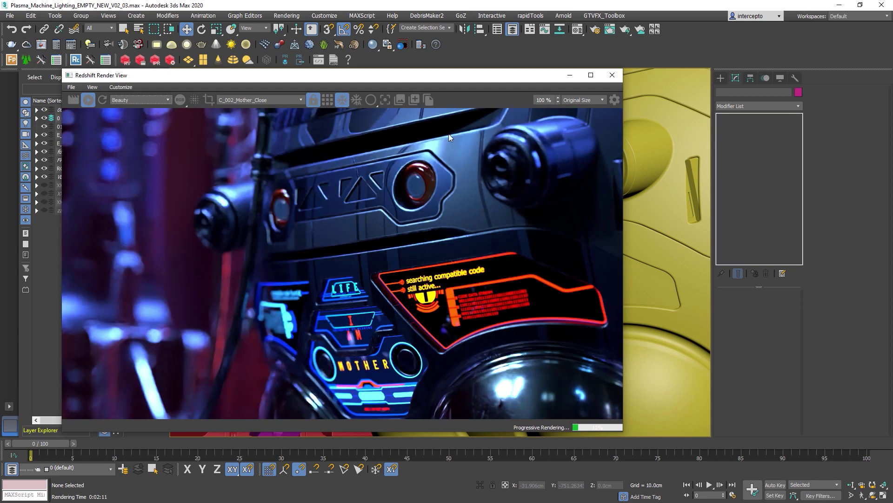
Stop the interactive render and start a production render of the C_002_Mother_Close camera from Render Setup
{"action": "left_click", "coordinate": [93, 104]}
{"action": "left_click_drag", "start_coordinate": [215, 79], "coordinate": [204, 79]}
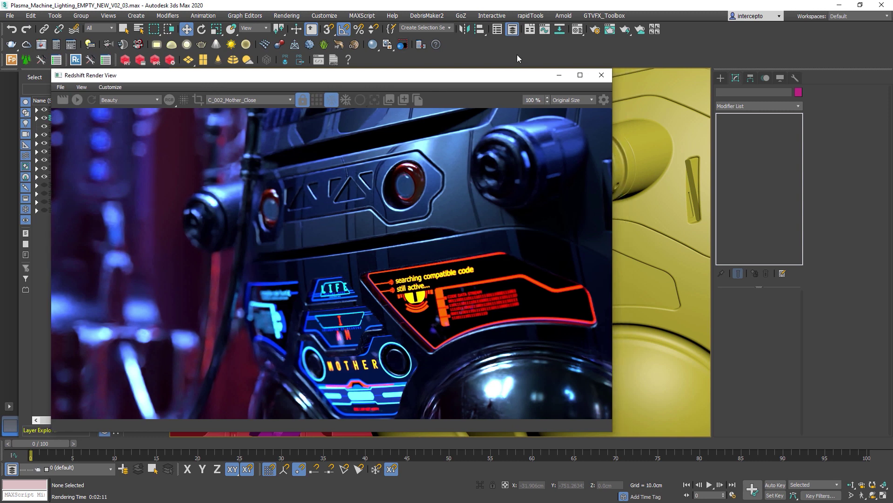
{"action": "left_click", "coordinate": [596, 29]}
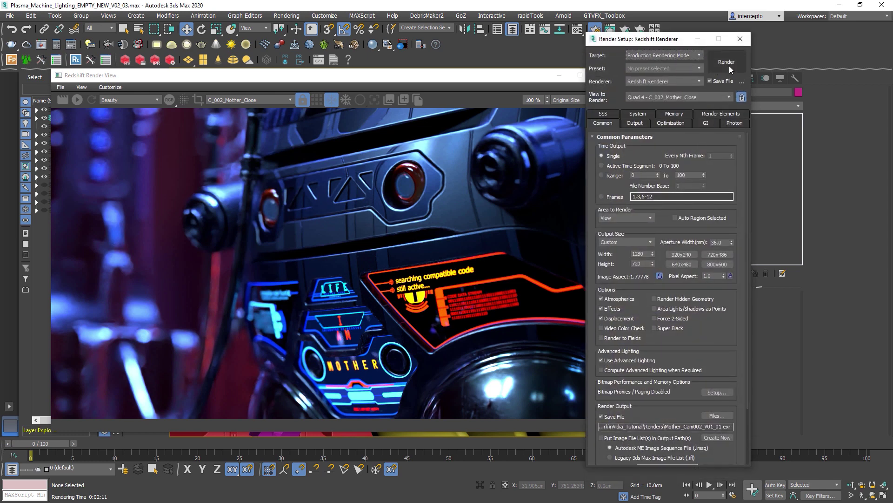
{"action": "left_click", "coordinate": [728, 66]}
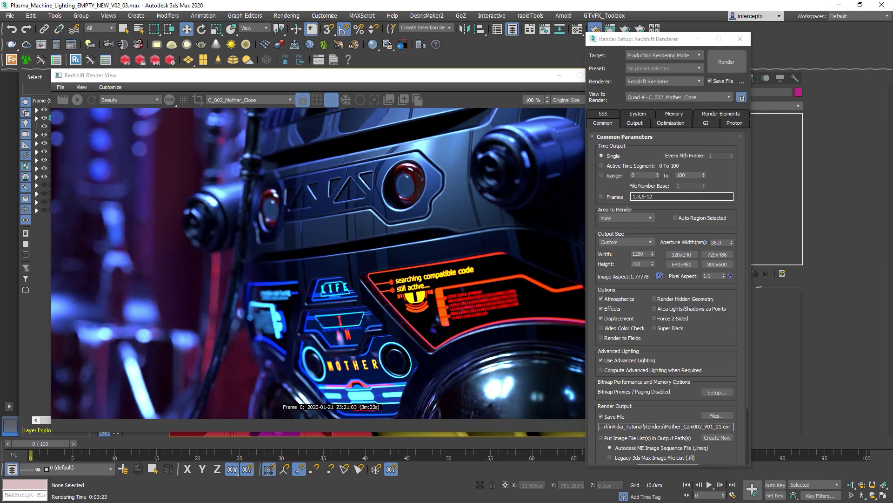
Display the Beauty_l_fog_middle light group pass of the finished close-up render
{"action": "left_click", "coordinate": [310, 78]}
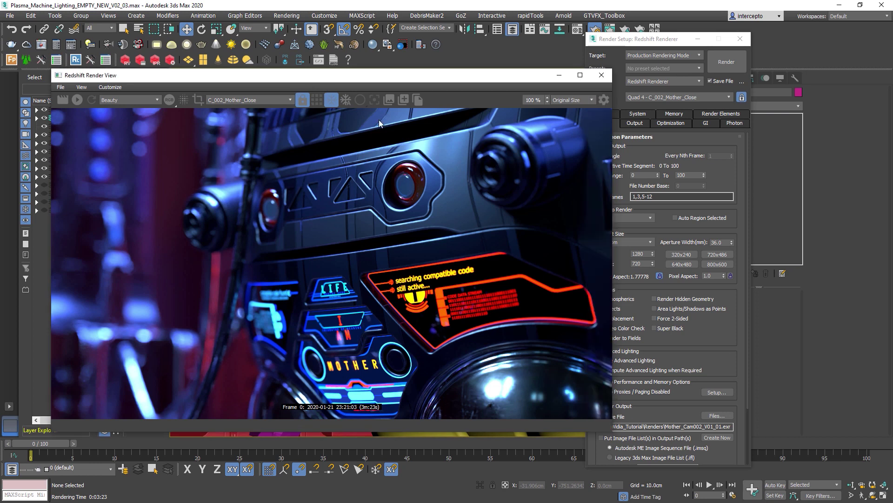
{"action": "left_click", "coordinate": [131, 102]}
{"action": "left_click", "coordinate": [120, 125]}
{"action": "key", "text": "Down"}
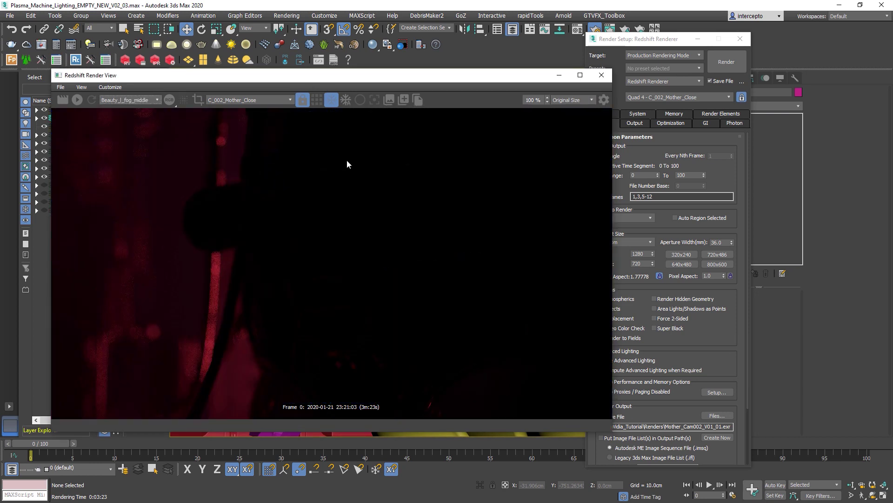
{"action": "key", "text": "Down"}
{"action": "key", "text": "Up"}
Inspect the grain around the bright red strip in the fog light pass at close range
{"action": "scroll", "coordinate": [180, 191], "scroll_direction": "up", "scroll_amount": 1}
{"action": "left_click_drag", "start_coordinate": [220, 222], "coordinate": [300, 120]}
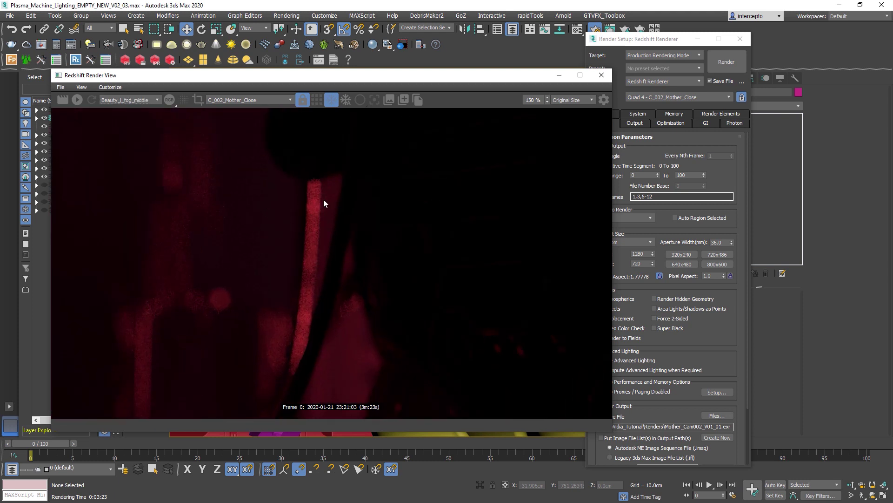
{"action": "left_click_drag", "start_coordinate": [323, 199], "coordinate": [324, 217]}
{"action": "scroll", "coordinate": [309, 200], "scroll_direction": "down", "scroll_amount": 5}
{"action": "left_click_drag", "start_coordinate": [212, 112], "coordinate": [218, 144]}
{"action": "scroll", "coordinate": [274, 214], "scroll_direction": "up", "scroll_amount": 3}
{"action": "left_click_drag", "start_coordinate": [317, 211], "coordinate": [300, 174]}
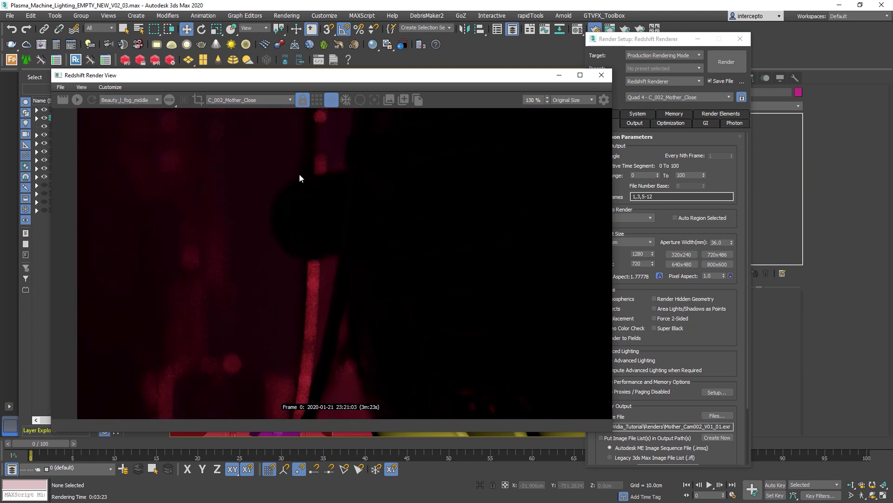
{"action": "scroll", "coordinate": [300, 253], "scroll_direction": "down", "scroll_amount": 1}
{"action": "left_click_drag", "start_coordinate": [299, 253], "coordinate": [313, 212]}
Review the Unified Sampling and AOV Processing settings in the Redshift output options, collapsing the Progressive Rendering section
{"action": "left_click_drag", "start_coordinate": [619, 40], "coordinate": [657, 26]}
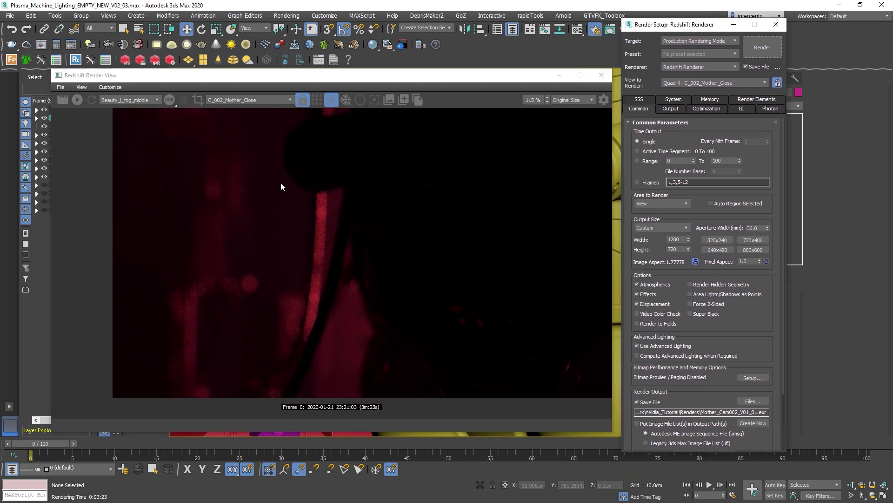
{"action": "left_click", "coordinate": [672, 109]}
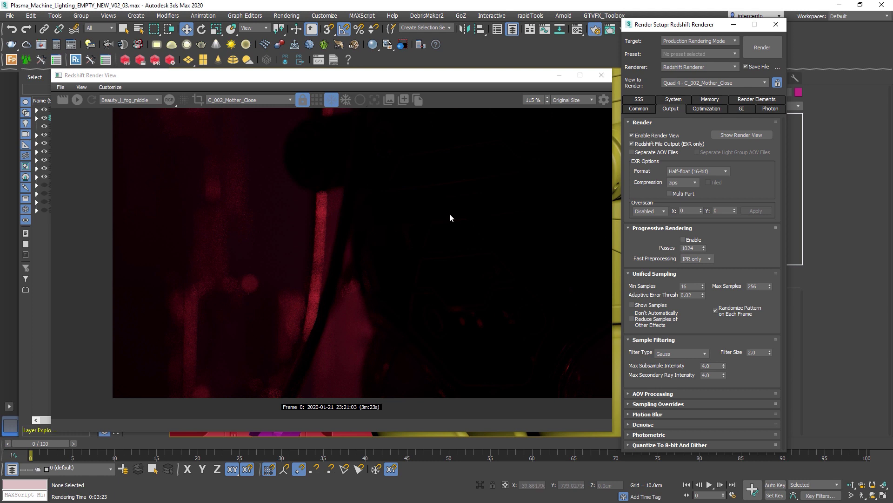
{"action": "double_click", "coordinate": [756, 286]}
{"action": "left_click", "coordinate": [753, 264]}
{"action": "left_click_drag", "start_coordinate": [760, 287], "coordinate": [662, 282]}
{"action": "left_click", "coordinate": [739, 227]}
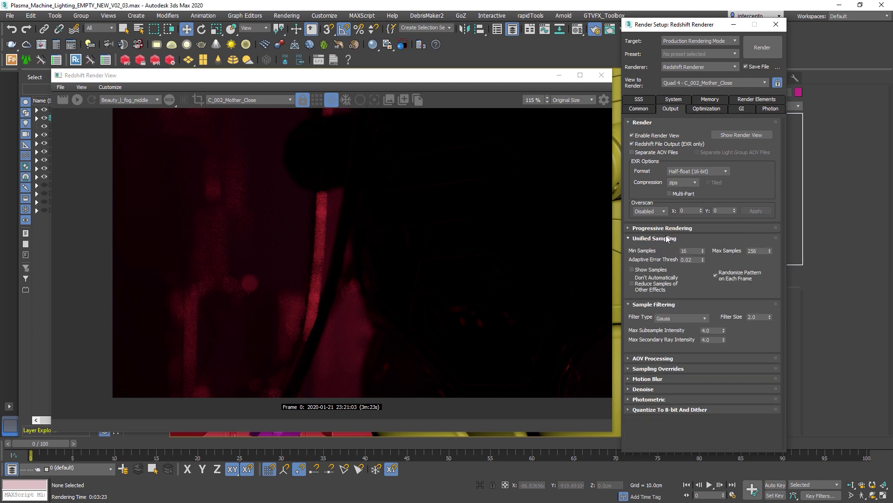
{"action": "left_click", "coordinate": [665, 358]}
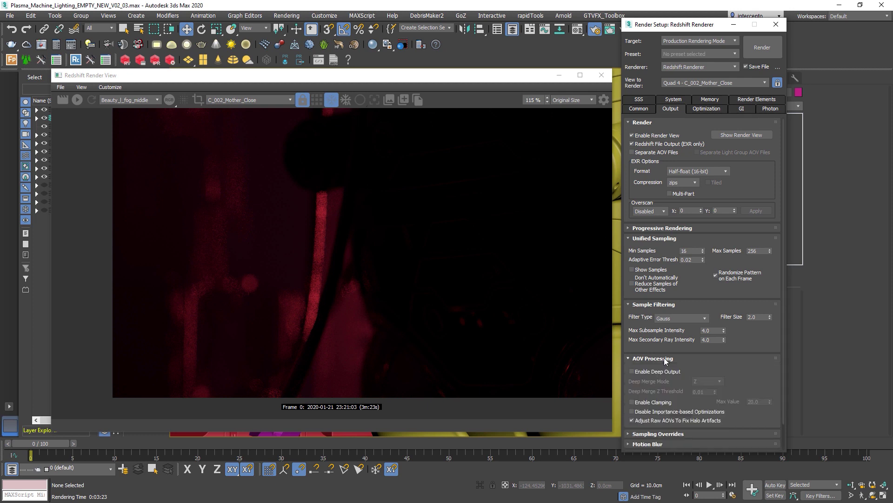
{"action": "left_click", "coordinate": [648, 359]}
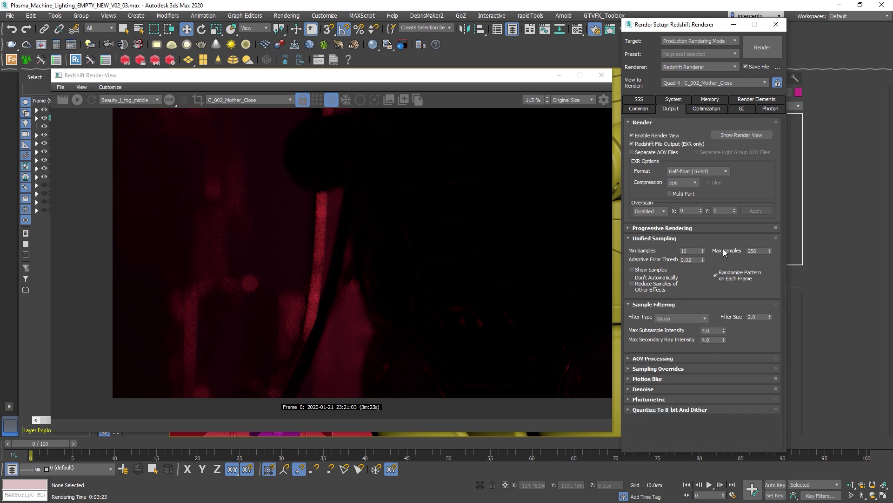
Expand the Sampling Overrides and compare the reflection override samples with the unified Max Samples
{"action": "left_click", "coordinate": [654, 371]}
{"action": "scroll", "coordinate": [753, 182], "scroll_direction": "up", "scroll_amount": 5}
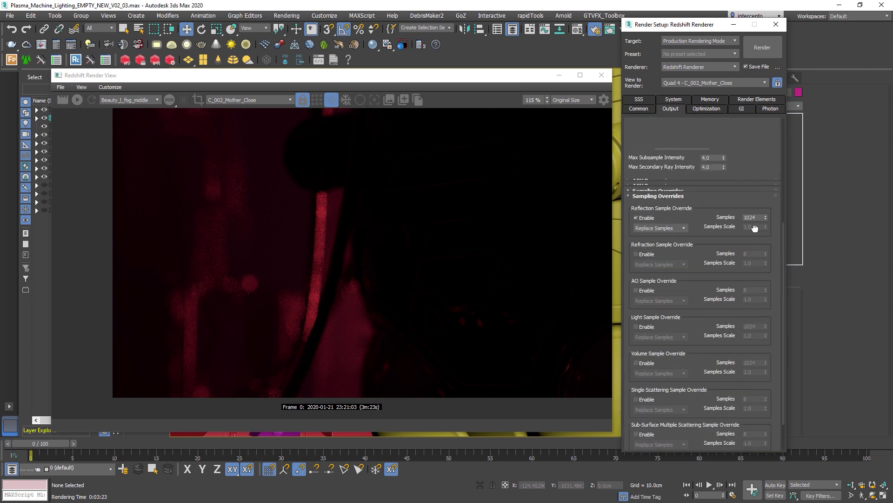
{"action": "left_click", "coordinate": [761, 251]}
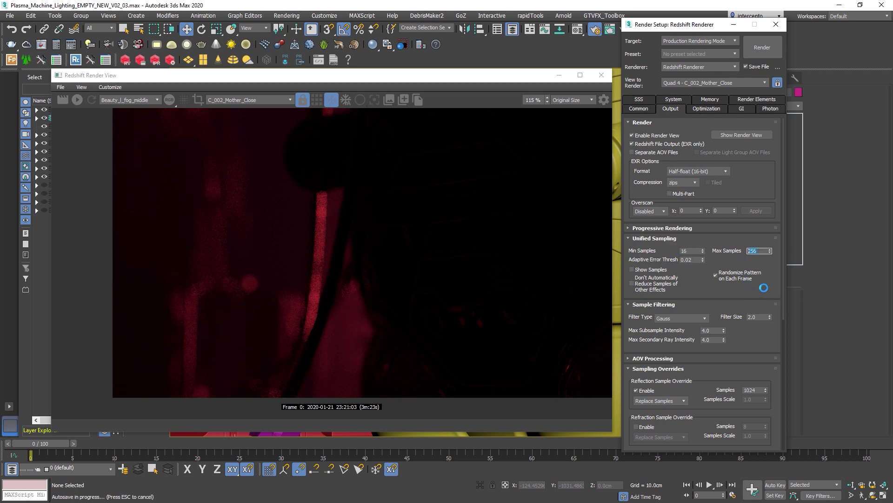
{"action": "left_click_drag", "start_coordinate": [750, 273], "coordinate": [751, 144]}
{"action": "left_click", "coordinate": [753, 262]}
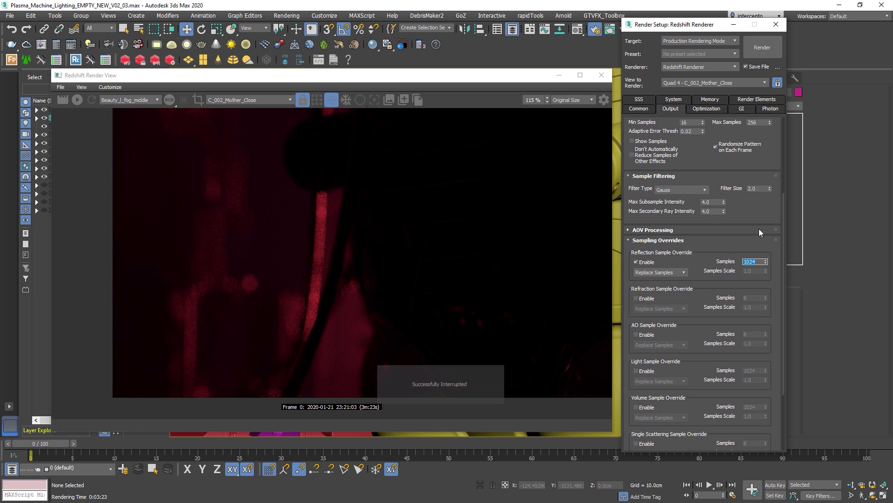
{"action": "scroll", "coordinate": [776, 239], "scroll_direction": "up", "scroll_amount": 5}
{"action": "left_click", "coordinate": [758, 249]}
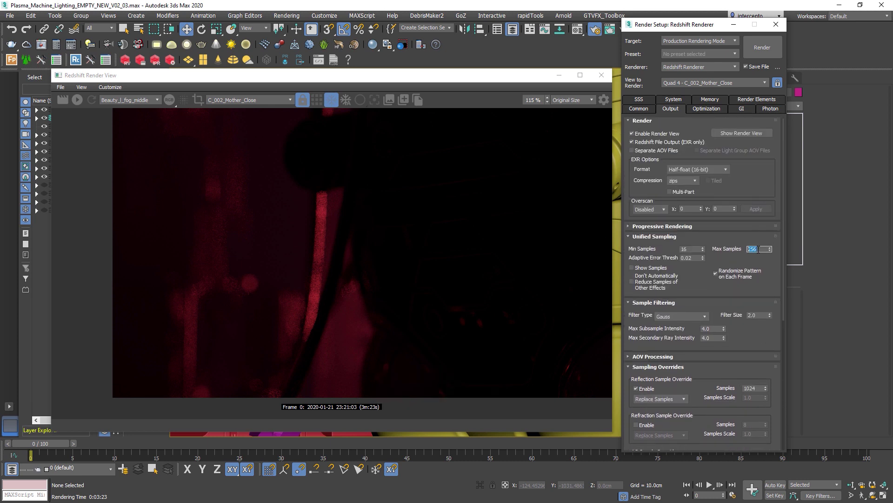
{"action": "scroll", "coordinate": [770, 302], "scroll_direction": "down", "scroll_amount": 4}
{"action": "left_click", "coordinate": [756, 292]}
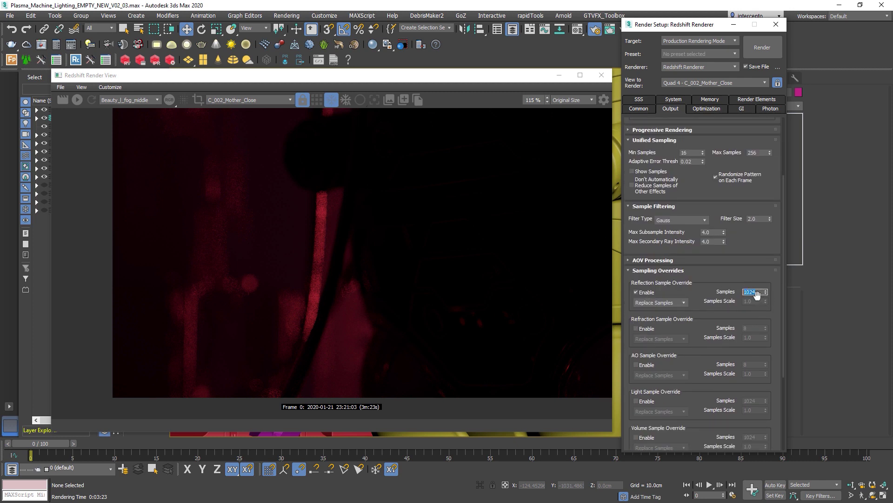
{"action": "scroll", "coordinate": [755, 253], "scroll_direction": "up", "scroll_amount": 3}
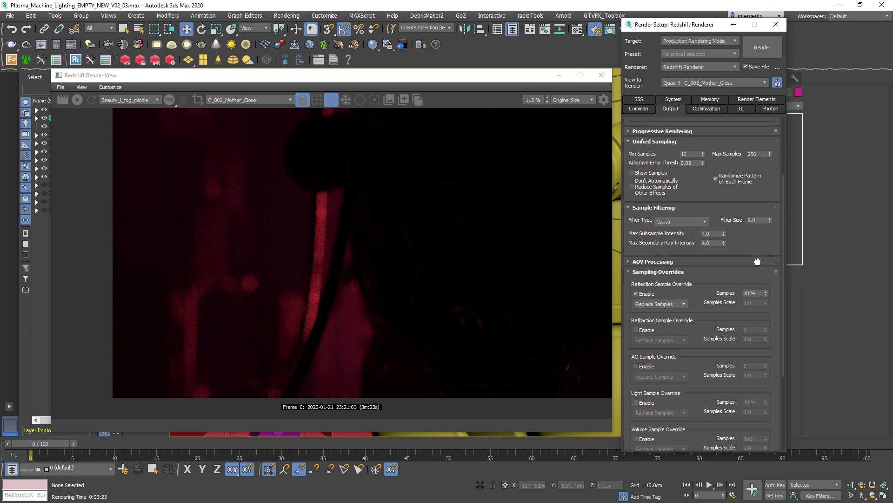
Step through the light group passes as far as Beauty_l_top_fill and examine the noise in the blurred background
{"action": "left_click", "coordinate": [138, 103]}
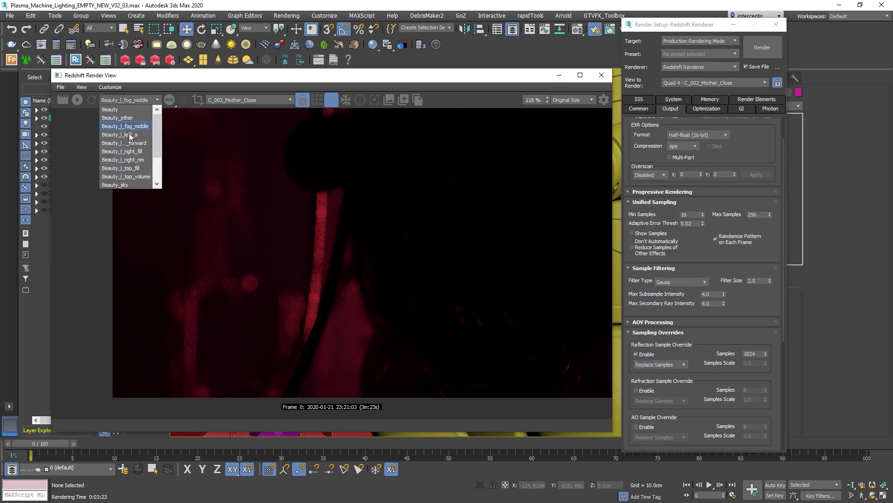
{"action": "left_click", "coordinate": [128, 138]}
{"action": "key", "text": "Down"}
{"action": "key", "text": "Down"}
{"action": "key", "text": "Down"}
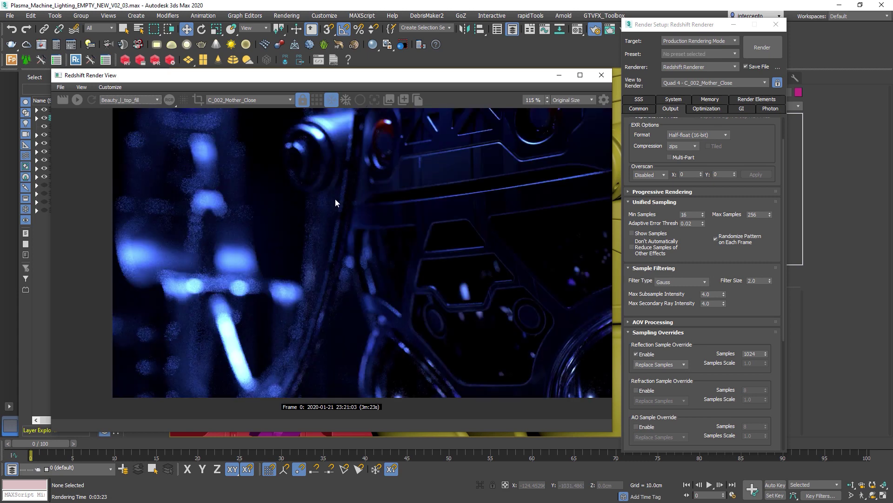
{"action": "scroll", "coordinate": [335, 199], "scroll_direction": "down", "scroll_amount": 1}
{"action": "middle_click_drag", "start_coordinate": [335, 199], "coordinate": [278, 230]}
Return the render view to the Beauty pass and inspect the blue bokeh lights in the background up close
{"action": "left_click", "coordinate": [145, 100]}
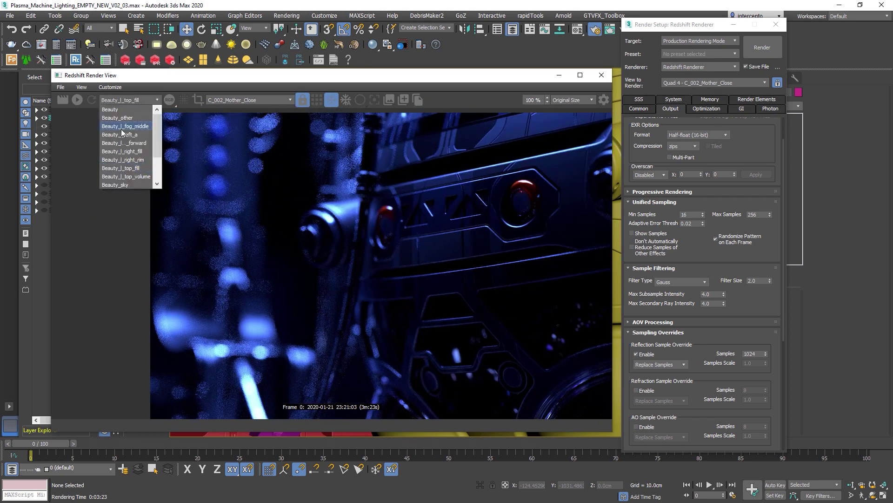
{"action": "left_click", "coordinate": [113, 110]}
{"action": "middle_click_drag", "start_coordinate": [269, 205], "coordinate": [190, 162]}
{"action": "scroll", "coordinate": [319, 199], "scroll_direction": "up", "scroll_amount": 5}
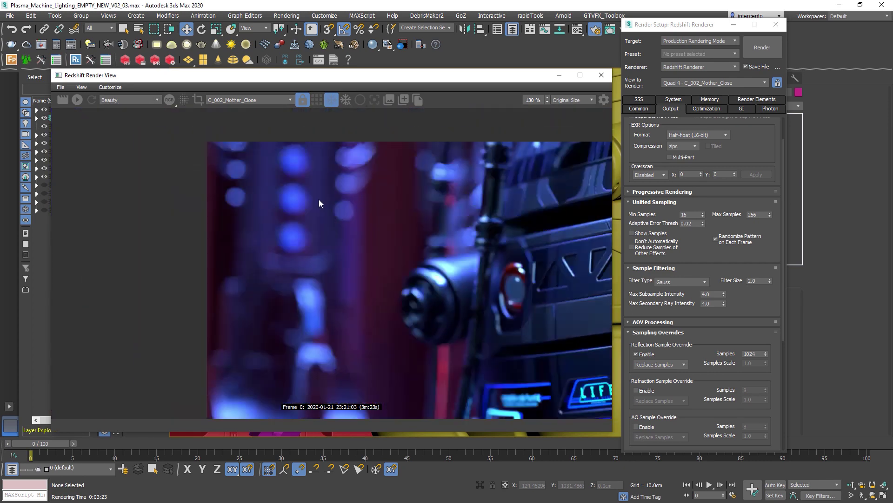
{"action": "middle_click_drag", "start_coordinate": [368, 191], "coordinate": [302, 177]}
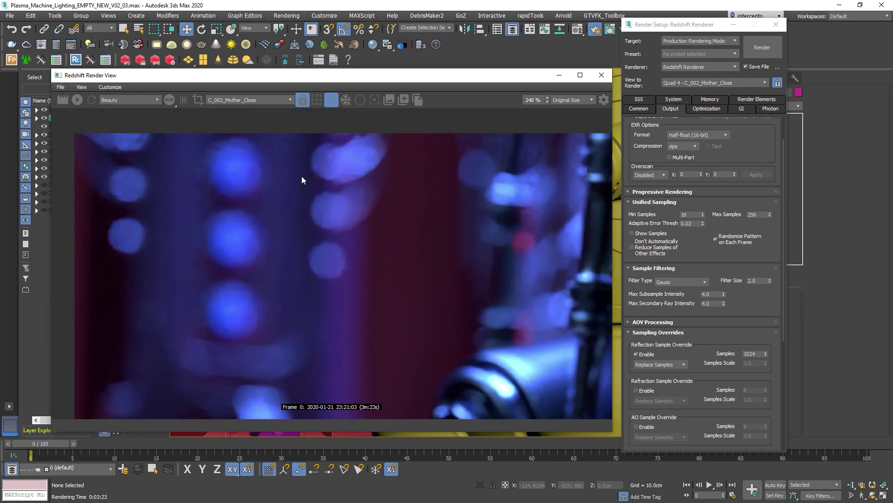
{"action": "middle_click_drag", "start_coordinate": [415, 214], "coordinate": [396, 216]}
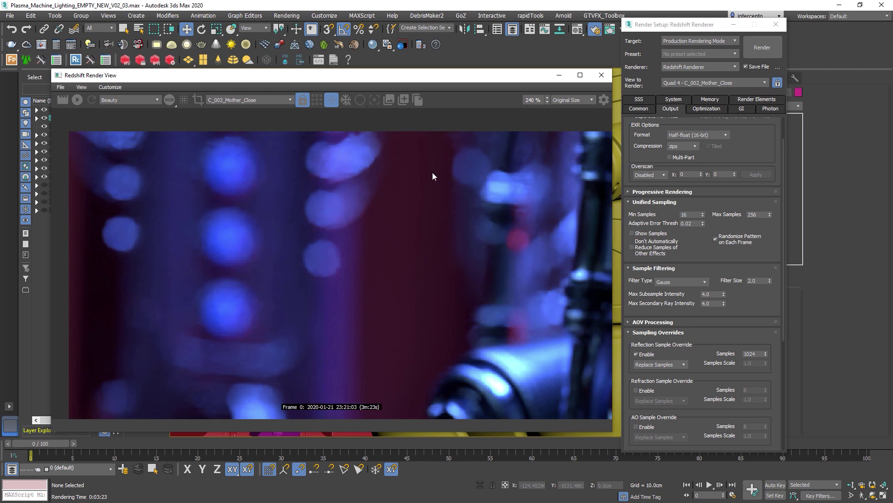
{"action": "scroll", "coordinate": [432, 201], "scroll_direction": "down", "scroll_amount": 1}
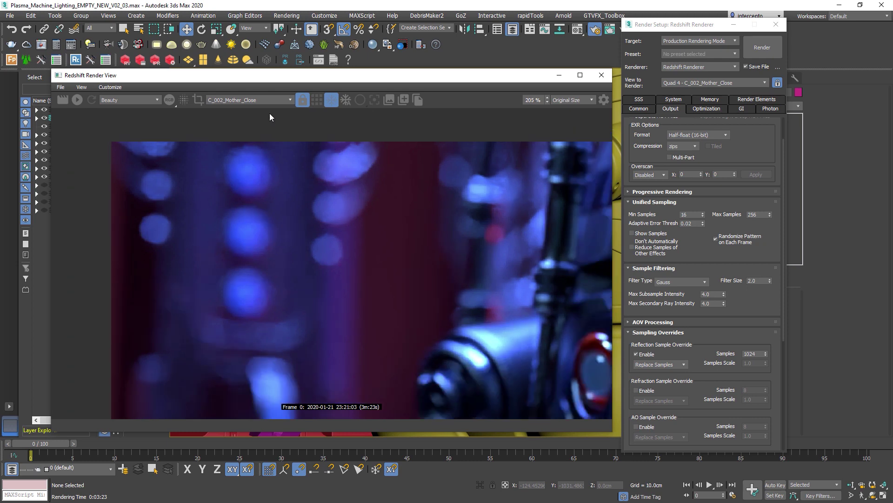
Compare the Beauty_Noisy image with the denoised Beauty pass by switching repeatedly between them
{"action": "left_click", "coordinate": [184, 100]}
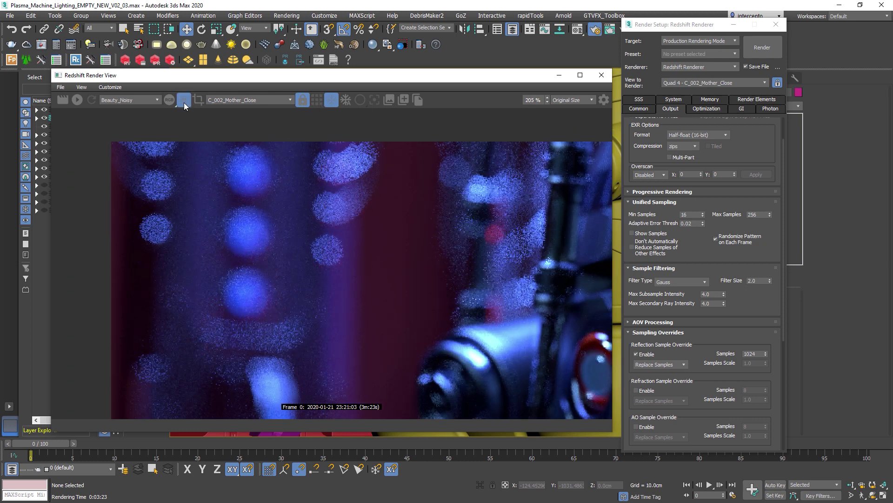
{"action": "scroll", "coordinate": [267, 207], "scroll_direction": "down", "scroll_amount": 3}
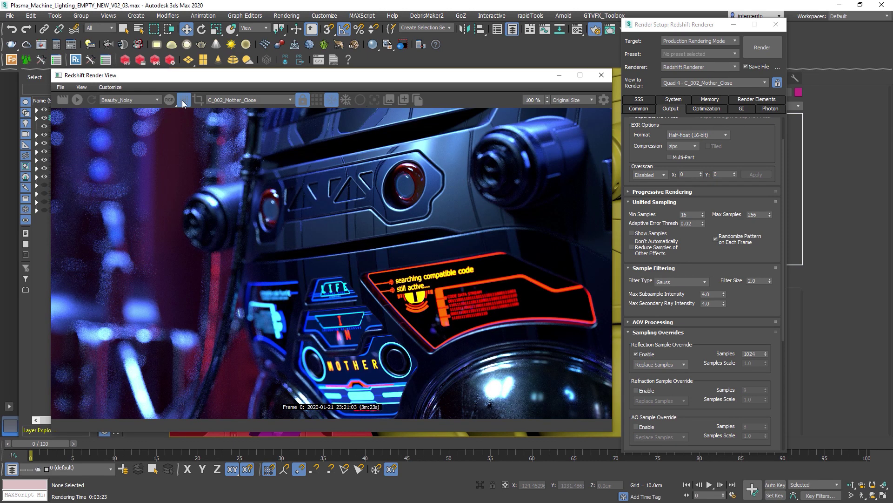
{"action": "left_click", "coordinate": [182, 100]}
{"action": "left_click", "coordinate": [184, 100]}
{"action": "left_click", "coordinate": [183, 100]}
{"action": "left_click", "coordinate": [183, 100]}
{"action": "left_click", "coordinate": [183, 100]}
Show the common render parameters to check the output file, and reposition the Beauty image in the render view
{"action": "left_click_drag", "start_coordinate": [666, 30], "coordinate": [672, 31]}
{"action": "left_click", "coordinate": [651, 111]}
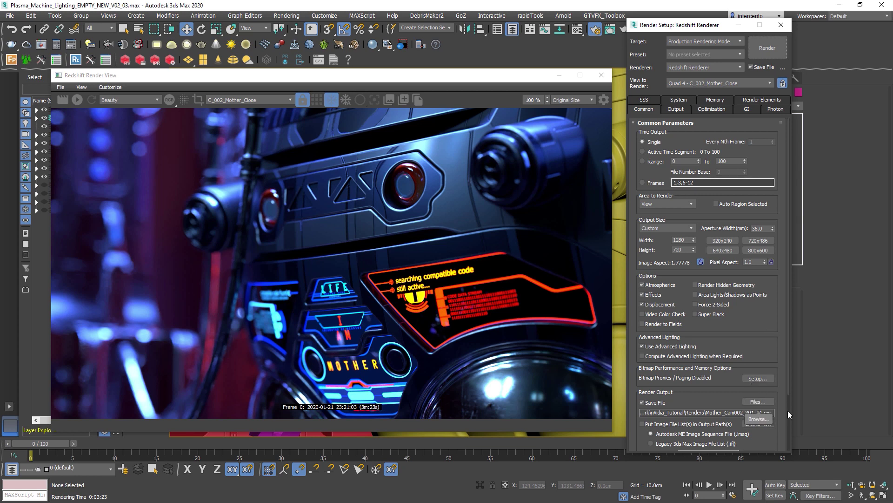
{"action": "left_click_drag", "start_coordinate": [275, 158], "coordinate": [307, 167]}
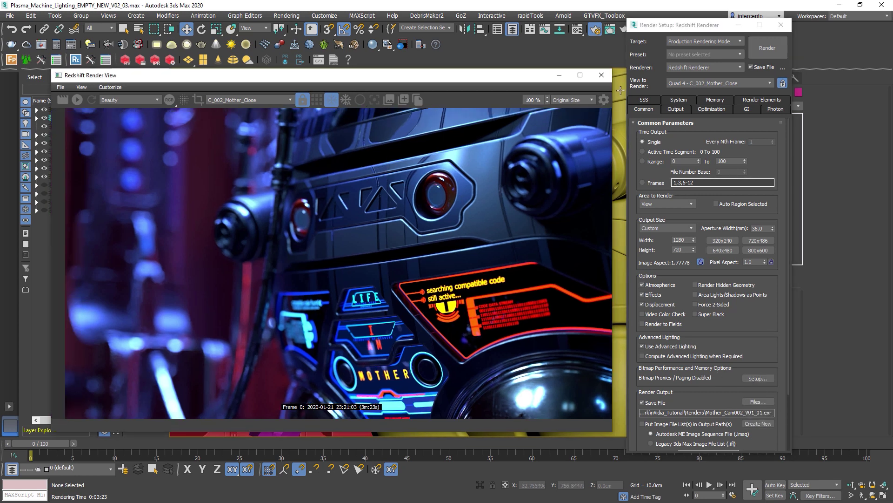